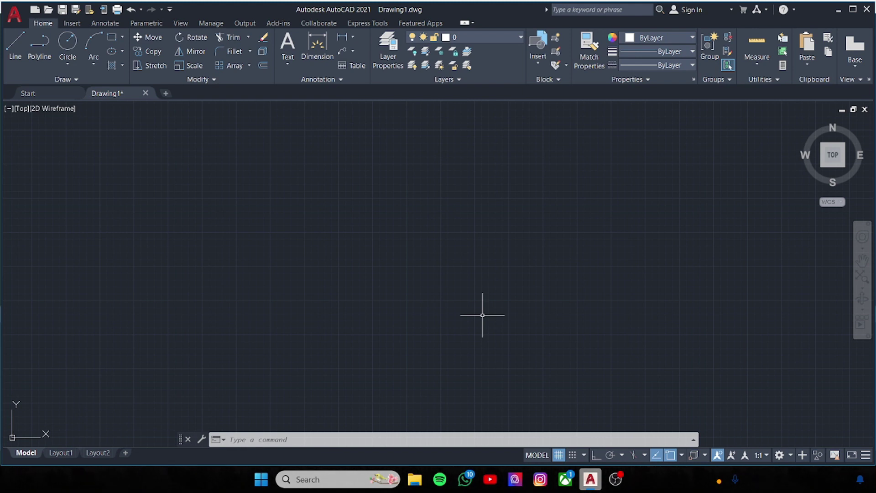
- Draw concentric circles of radius 30 and radius 15 sharing one centre
{"action": "type", "text": "c"}
{"action": "key", "text": "Return"}
{"action": "left_click", "coordinate": [399, 207]}
{"action": "type", "text": "30"}
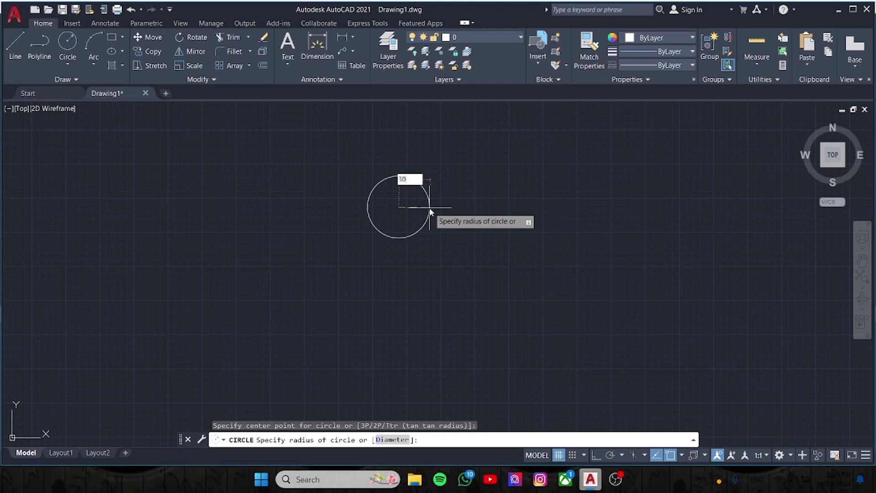
{"action": "key", "text": "Return"}
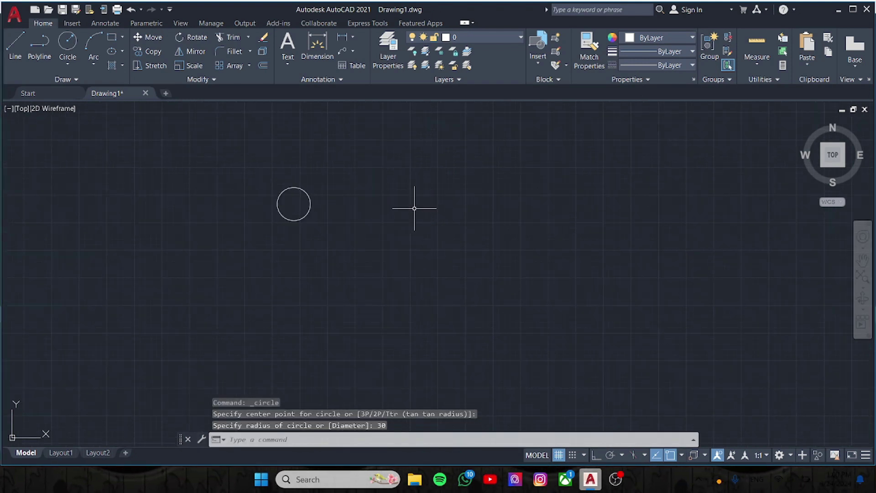
{"action": "left_click", "coordinate": [69, 50]}
{"action": "scroll", "coordinate": [352, 173], "scroll_direction": "up", "scroll_amount": 4}
{"action": "left_click", "coordinate": [472, 296]}
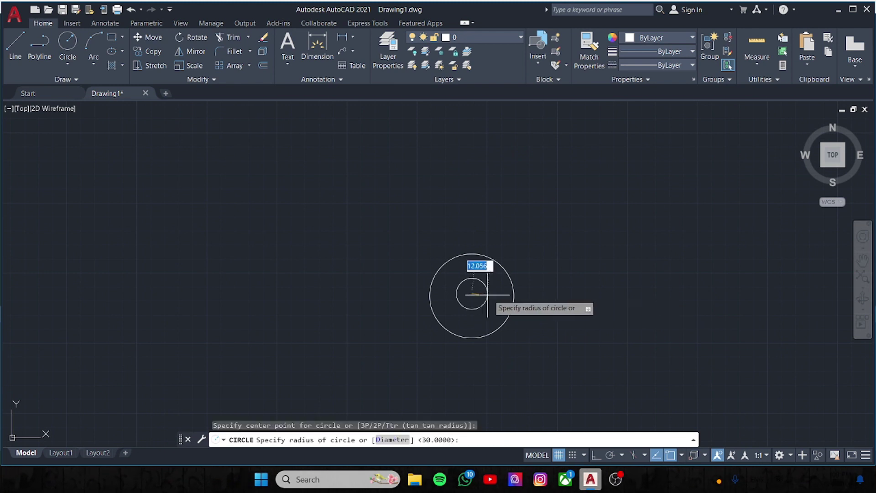
{"action": "key", "text": "Escape"}
{"action": "left_click", "coordinate": [69, 51]}
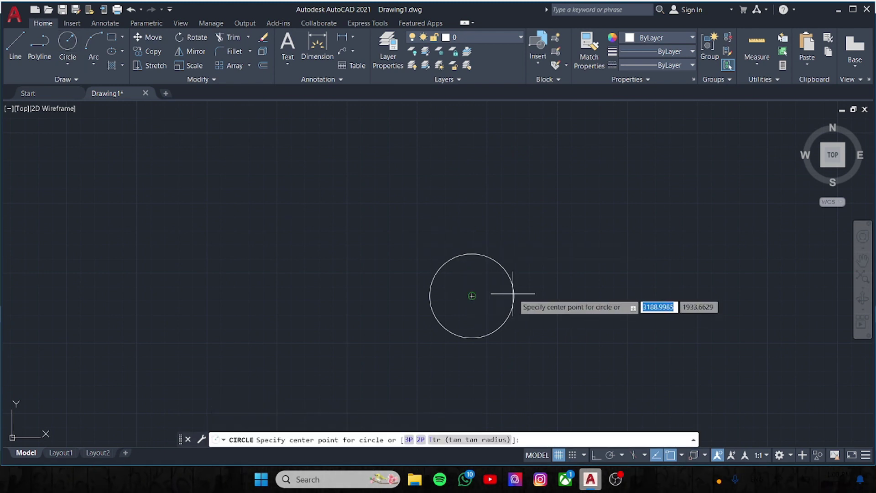
{"action": "left_click", "coordinate": [472, 295]}
{"action": "type", "text": "15"}
{"action": "key", "text": "Return"}
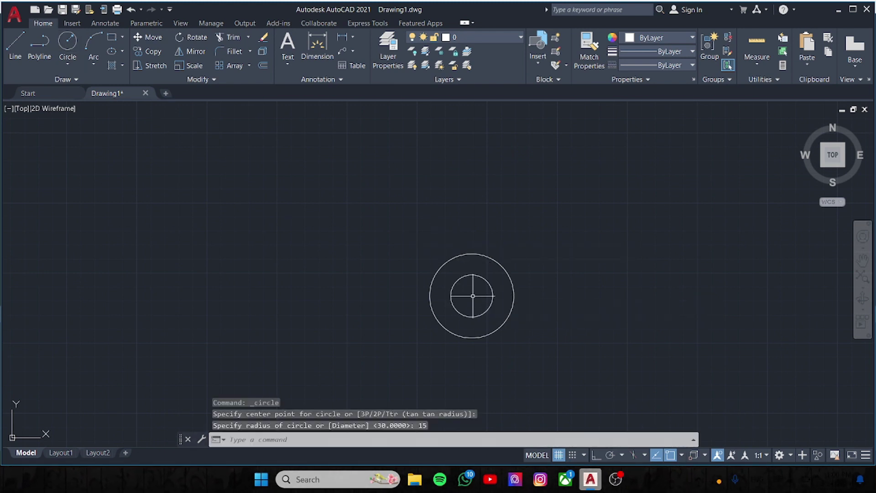
- Add a radius-7 circle 56 units left of the concentric pair
{"action": "left_click", "coordinate": [73, 49]}
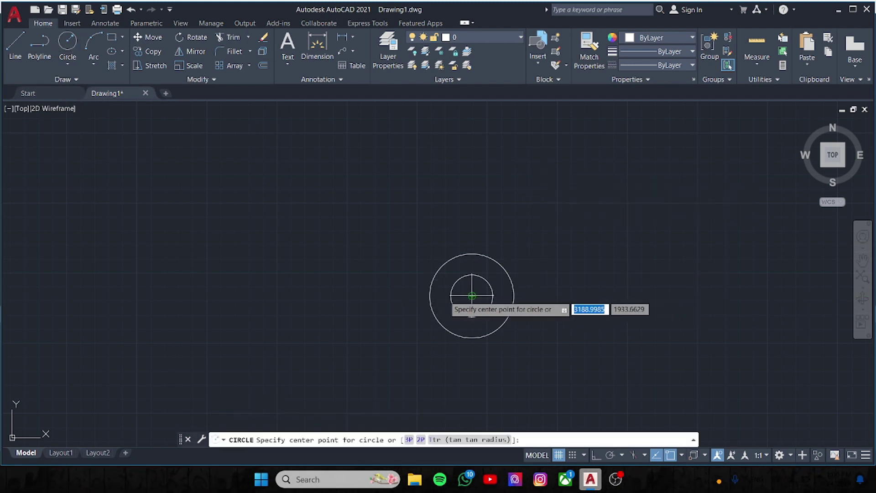
{"action": "type", "text": "56"}
{"action": "key", "text": "Return"}
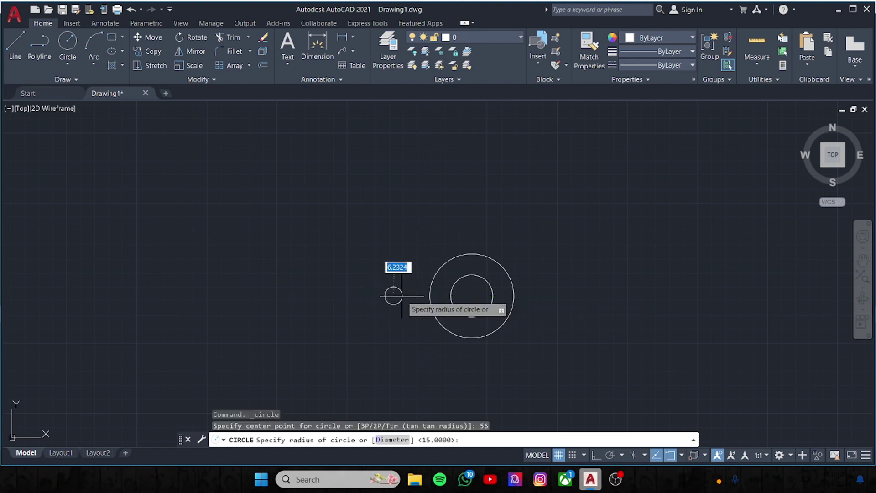
{"action": "type", "text": "7"}
{"action": "key", "text": "Return"}
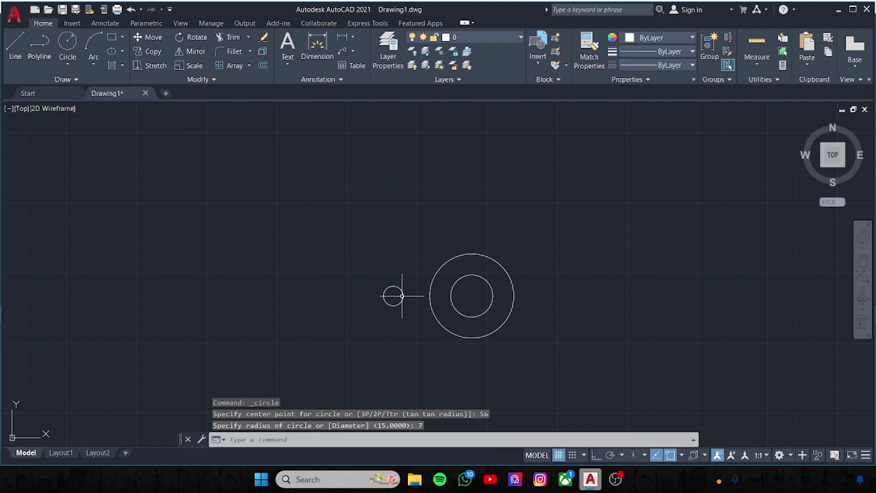
{"action": "scroll", "coordinate": [397, 301], "scroll_direction": "up", "scroll_amount": 4}
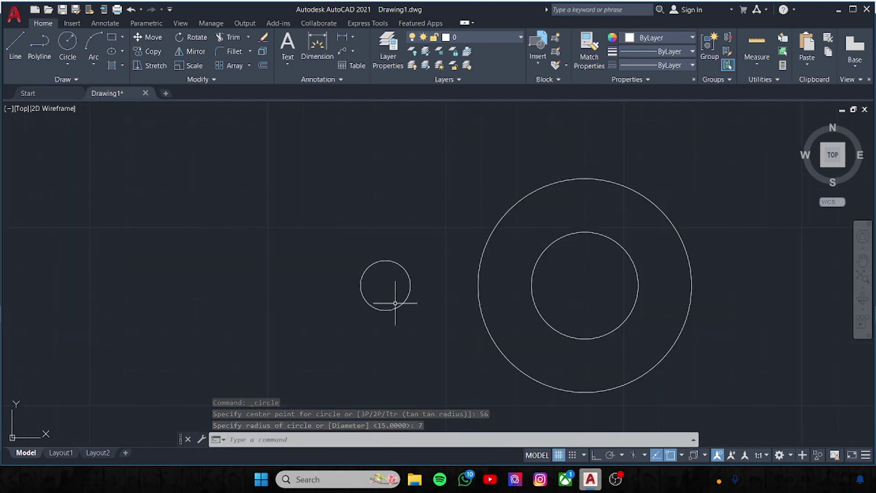
- Add a second radius-7 circle 15 units left of the first
{"action": "left_click", "coordinate": [68, 43]}
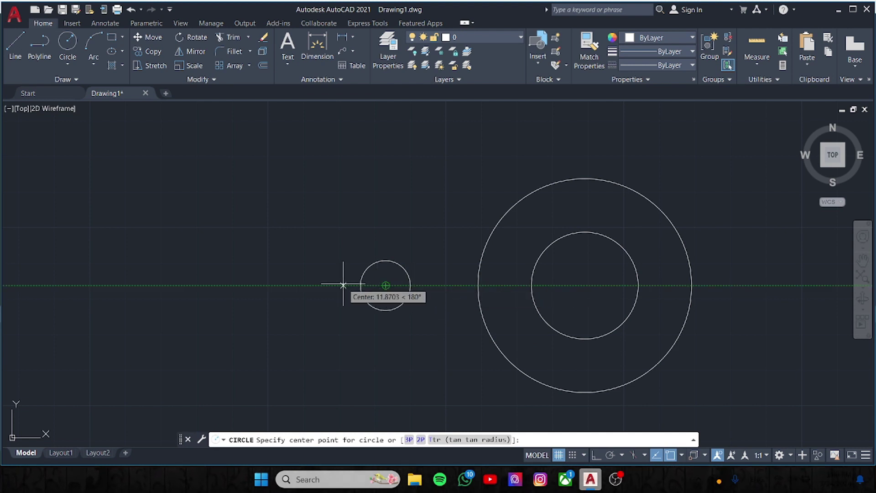
{"action": "type", "text": "15"}
{"action": "key", "text": "Return"}
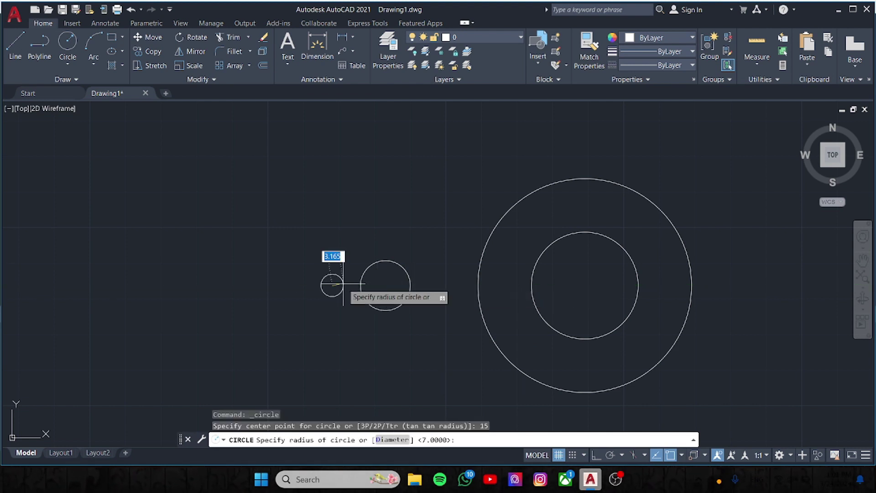
{"action": "type", "text": "7"}
{"action": "key", "text": "Return"}
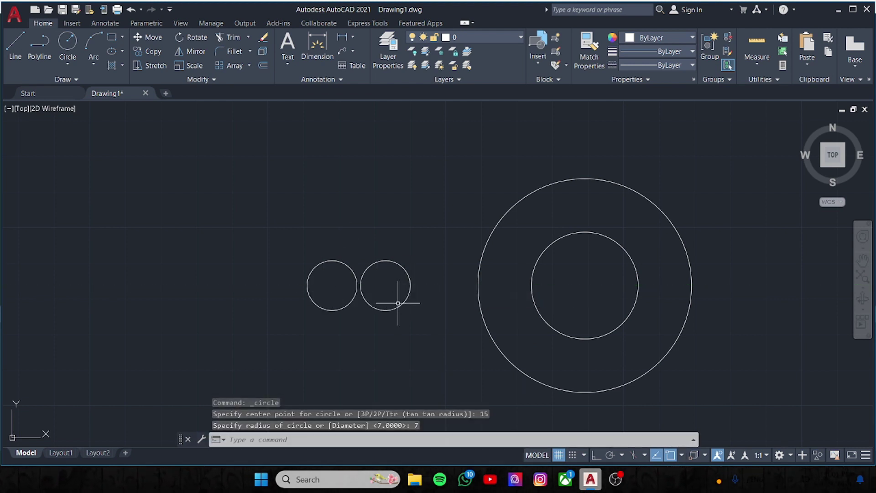
- Surround both small circles with radius-15 circles on their centres
{"action": "key", "text": "Return"}
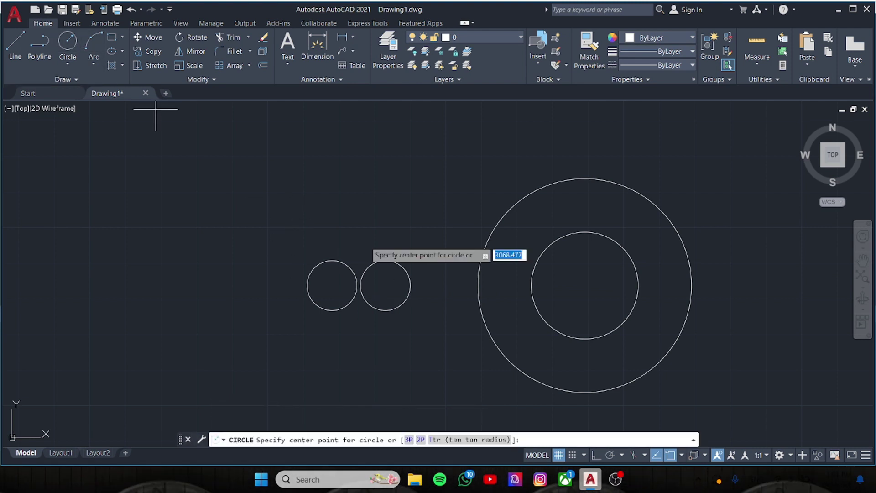
{"action": "left_click", "coordinate": [386, 285]}
{"action": "type", "text": "15"}
{"action": "key", "text": "Return"}
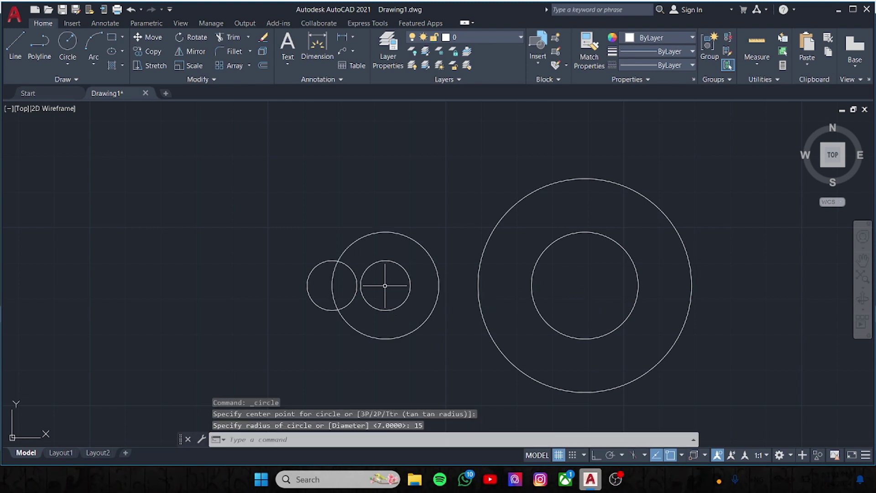
{"action": "key", "text": "Return"}
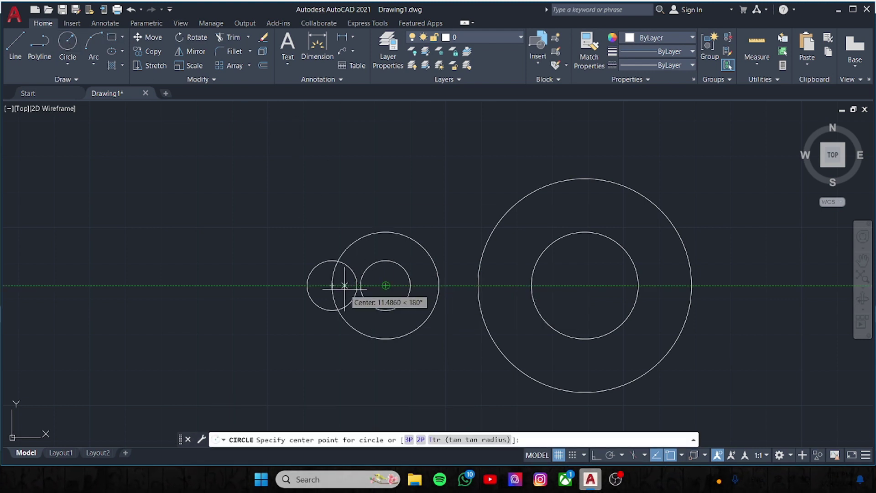
{"action": "type", "text": "15"}
{"action": "key", "text": "Return"}
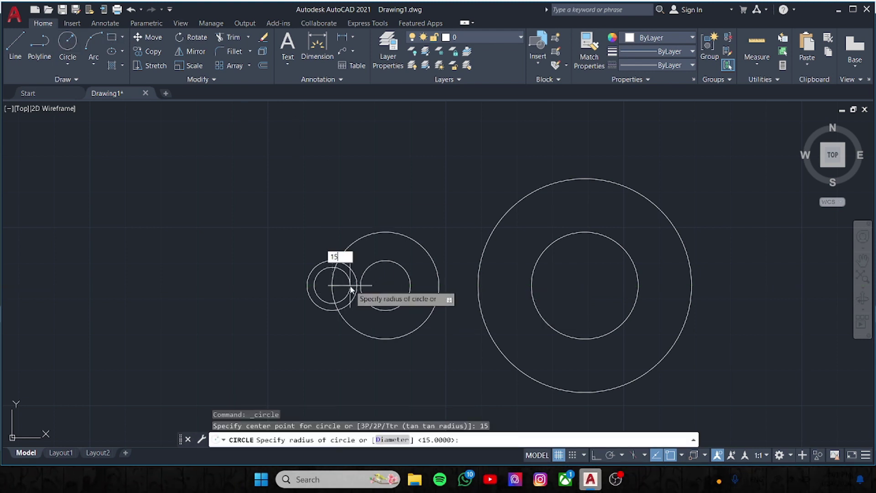
{"action": "key", "text": "Return"}
- Draw a radius-20 circle centred on the left small circle
{"action": "key", "text": "Return"}
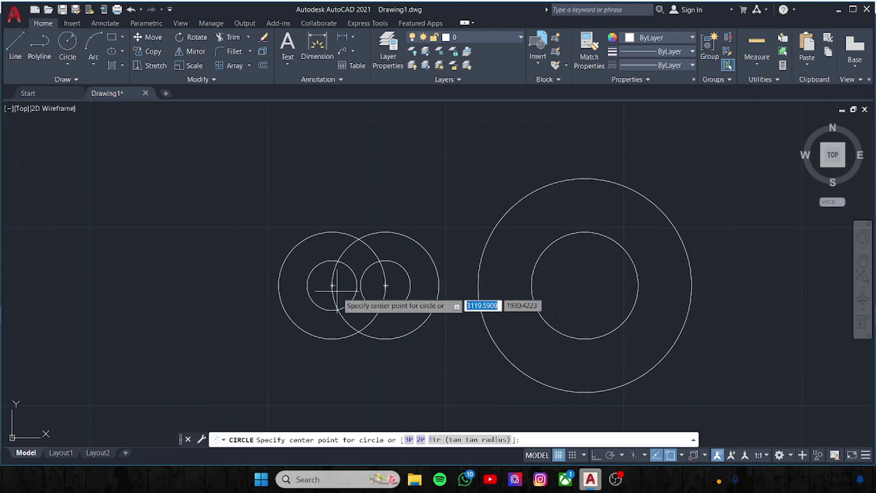
{"action": "left_click", "coordinate": [332, 285]}
{"action": "type", "text": "20"}
{"action": "key", "text": "Return"}
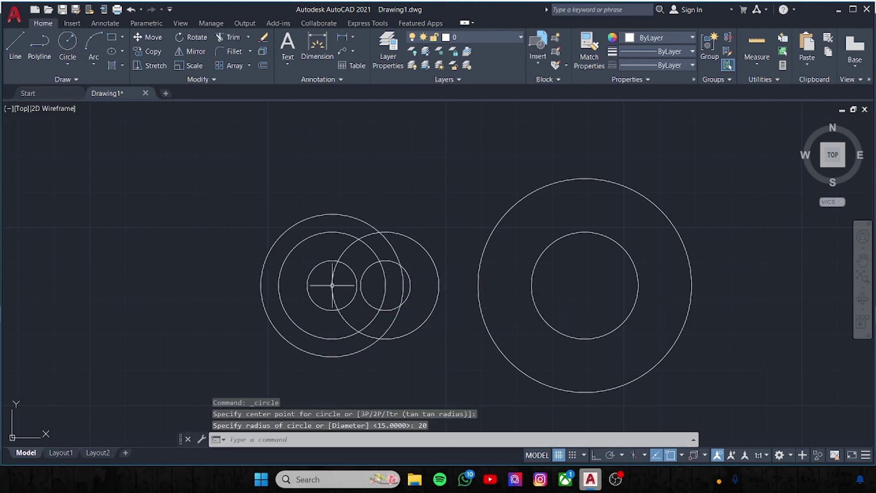
{"action": "left_click", "coordinate": [15, 44]}
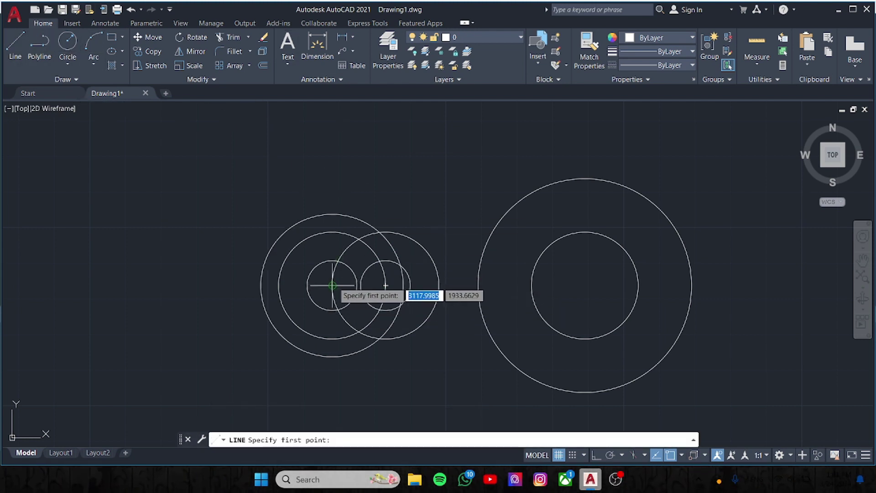
- Draw parallel bottom and top lines from the radius-20 circle to the right ring
{"action": "left_click", "coordinate": [332, 356]}
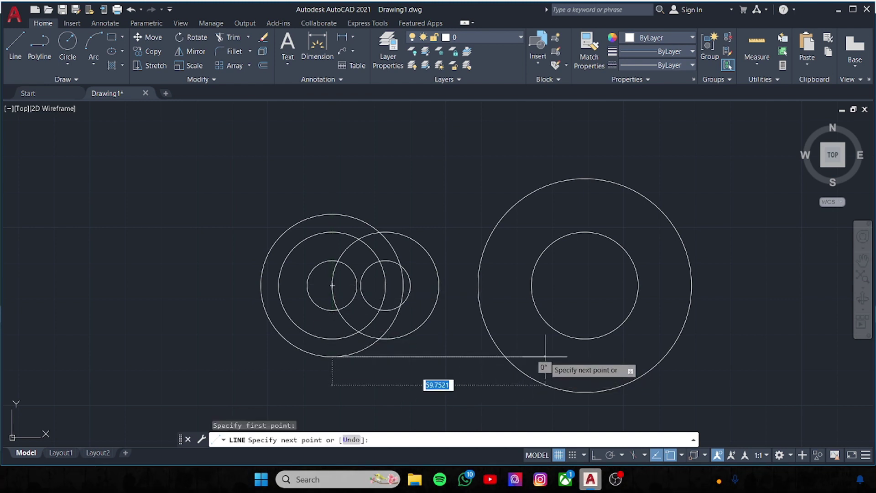
{"action": "left_click", "coordinate": [545, 357]}
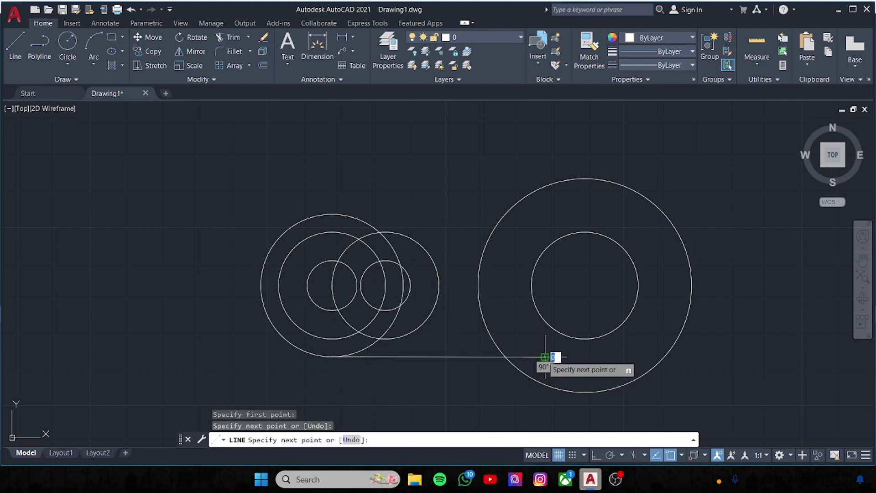
{"action": "key", "text": "Escape"}
{"action": "key", "text": "Return"}
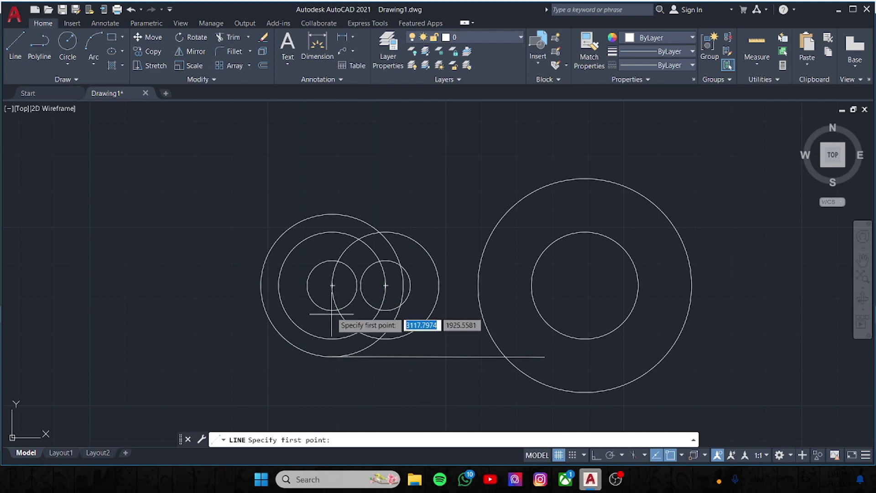
{"action": "left_click", "coordinate": [332, 214]}
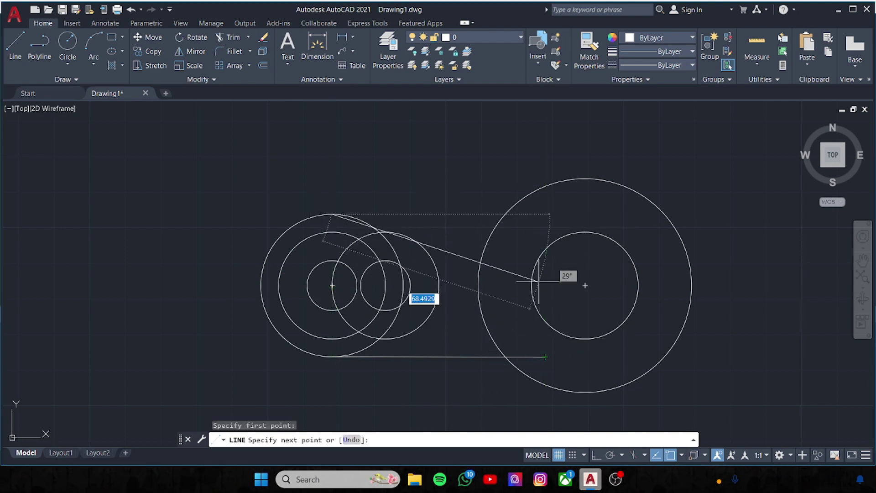
{"action": "left_click", "coordinate": [545, 214]}
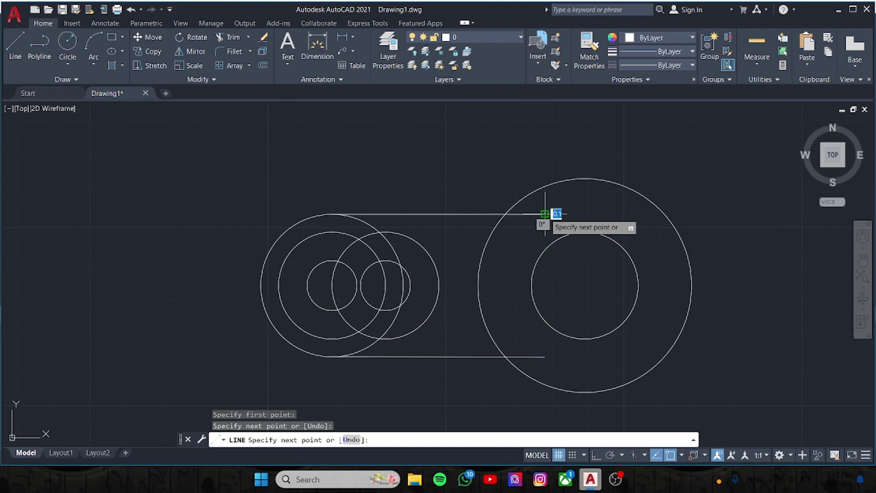
{"action": "key", "text": "Escape"}
{"action": "key", "text": "Return"}
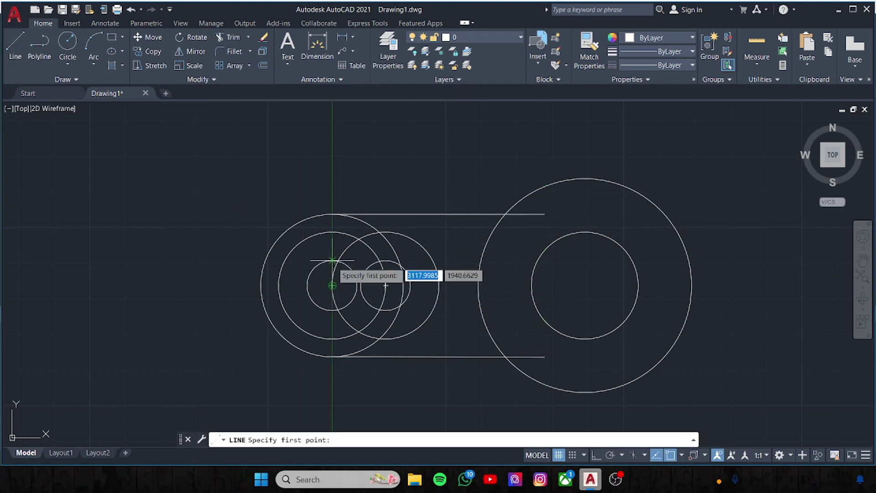
- Connect the two small circles with lines across their tops and bottoms
{"action": "left_click", "coordinate": [332, 285]}
{"action": "key", "text": "Escape"}
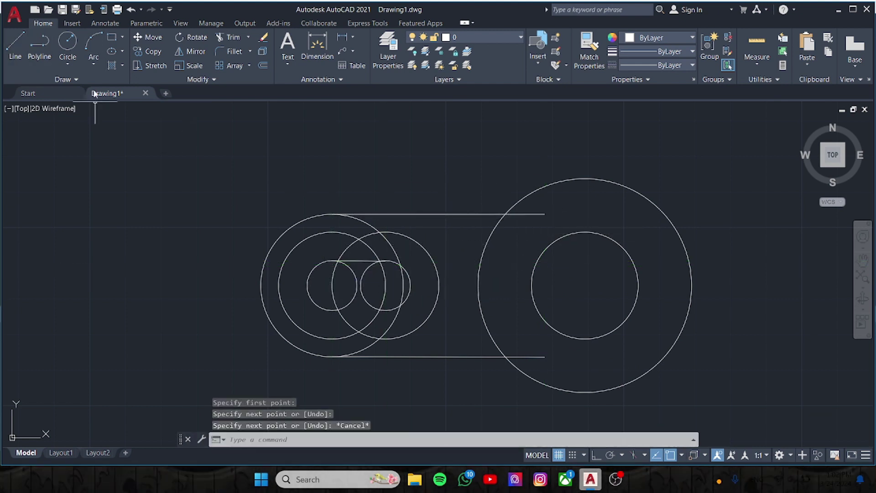
{"action": "key", "text": "ctrl+z"}
{"action": "left_click", "coordinate": [15, 44]}
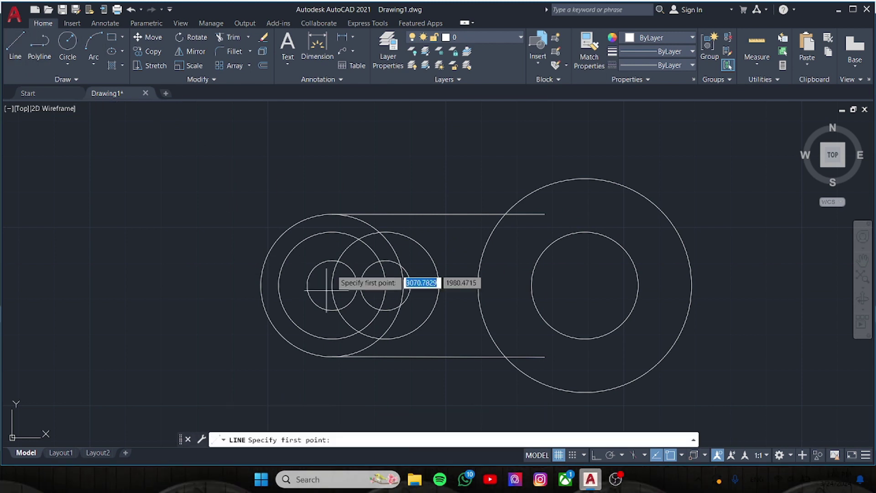
{"action": "scroll", "coordinate": [333, 297], "scroll_direction": "up", "scroll_amount": 2}
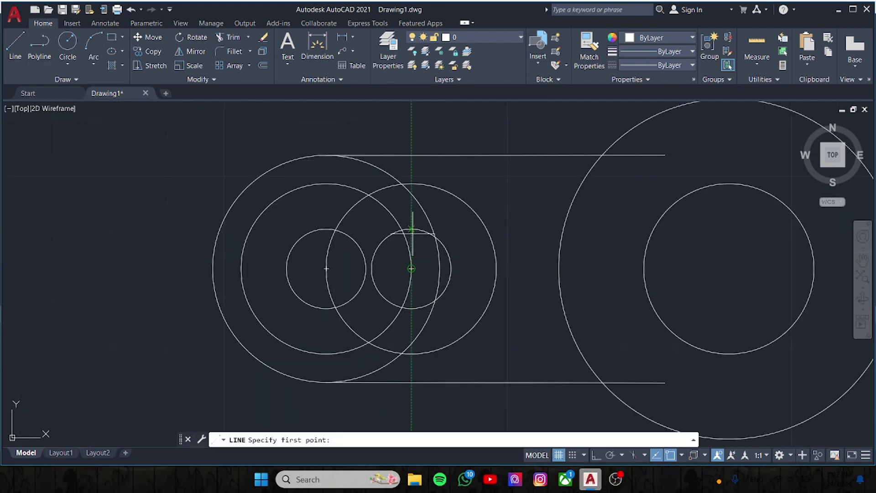
{"action": "left_click", "coordinate": [412, 229]}
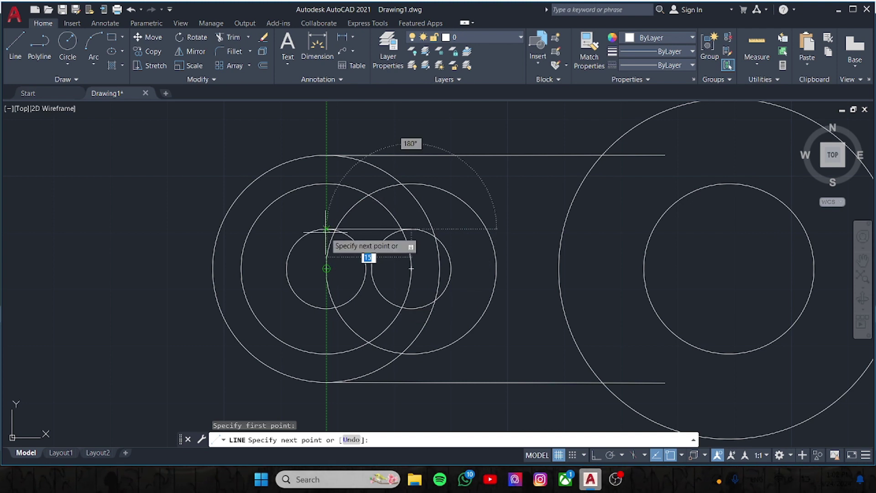
{"action": "left_click", "coordinate": [326, 228]}
{"action": "key", "text": "Escape"}
{"action": "left_click", "coordinate": [15, 43]}
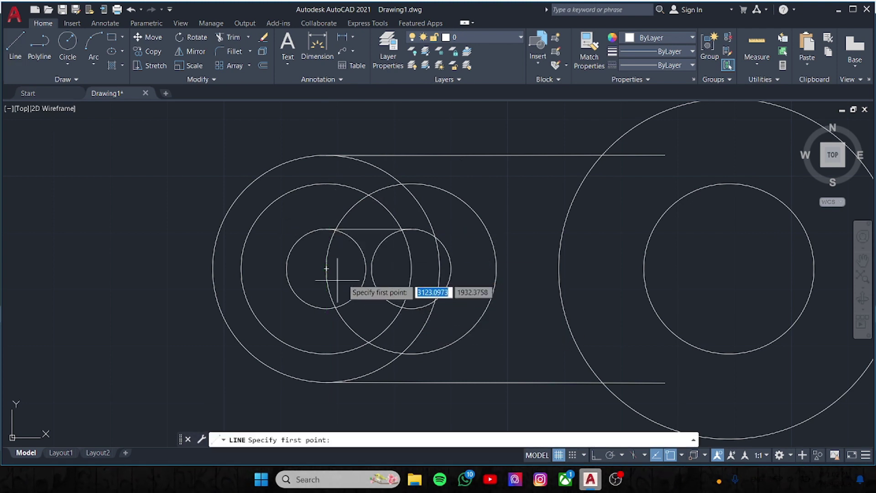
{"action": "left_click", "coordinate": [326, 308]}
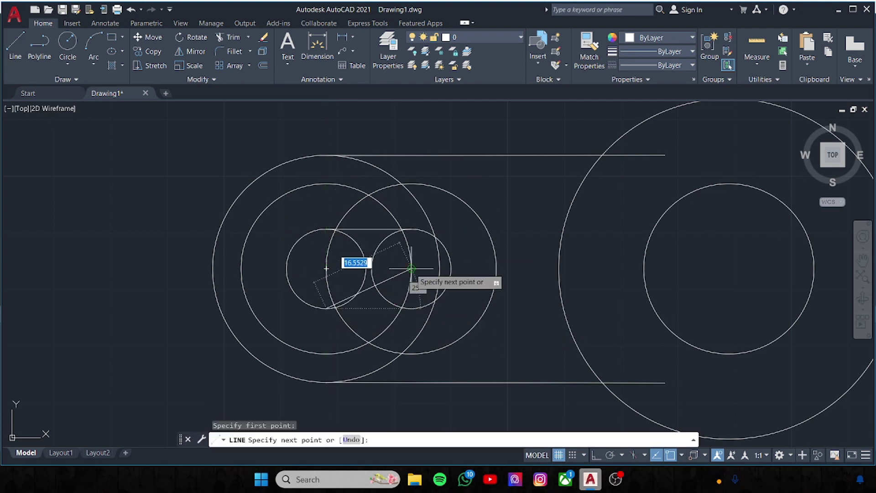
{"action": "left_click", "coordinate": [412, 308]}
{"action": "key", "text": "Escape"}
- Draw a line linking the bottoms of the two medium circles
{"action": "left_click", "coordinate": [15, 43]}
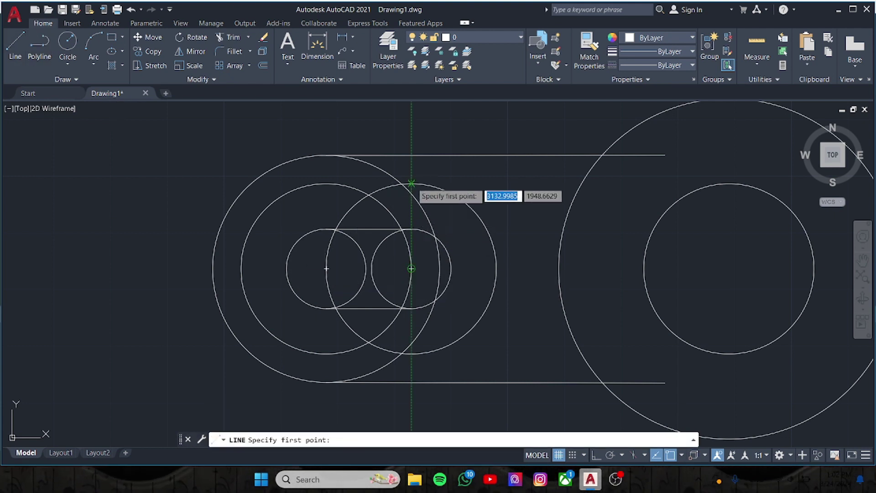
{"action": "left_click", "coordinate": [412, 183]}
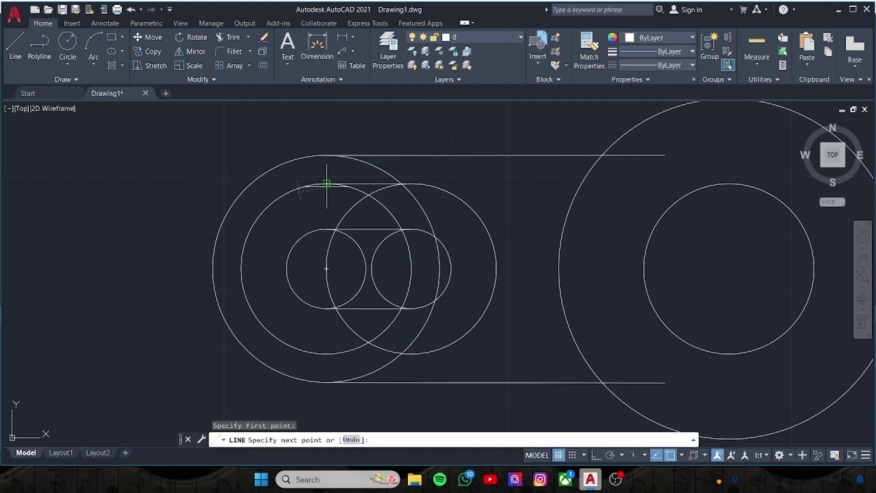
{"action": "key", "text": "Escape"}
{"action": "left_click", "coordinate": [25, 47]}
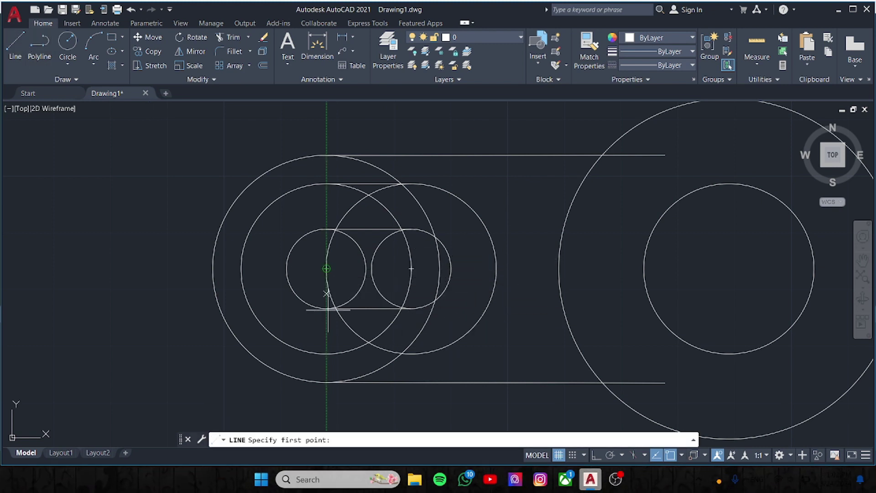
{"action": "left_click", "coordinate": [326, 353]}
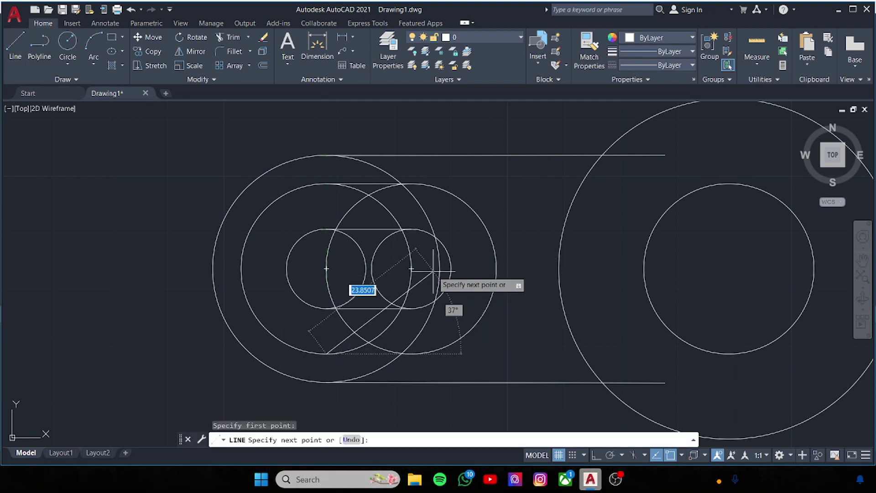
{"action": "left_click", "coordinate": [411, 354]}
- Trim the overlapping arcs between the left circles using TR
{"action": "key", "text": "Escape"}
{"action": "type", "text": "tr"}
{"action": "key", "text": "Return"}
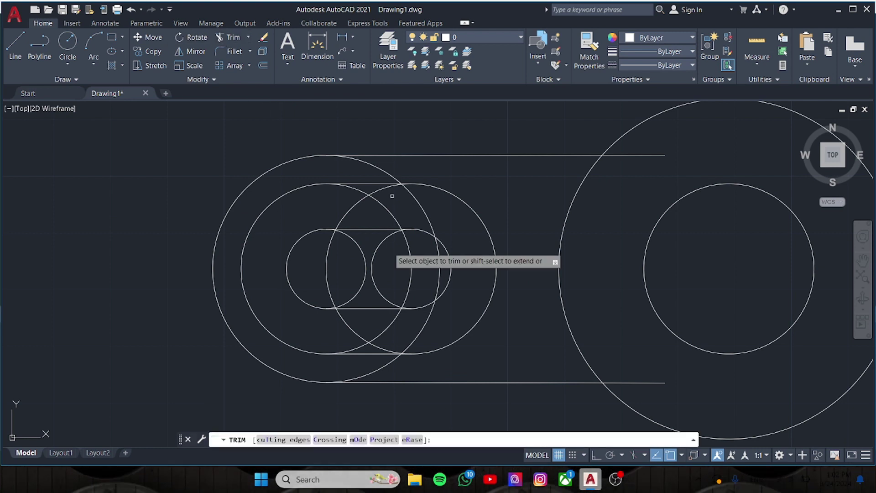
{"action": "left_click", "coordinate": [375, 368]}
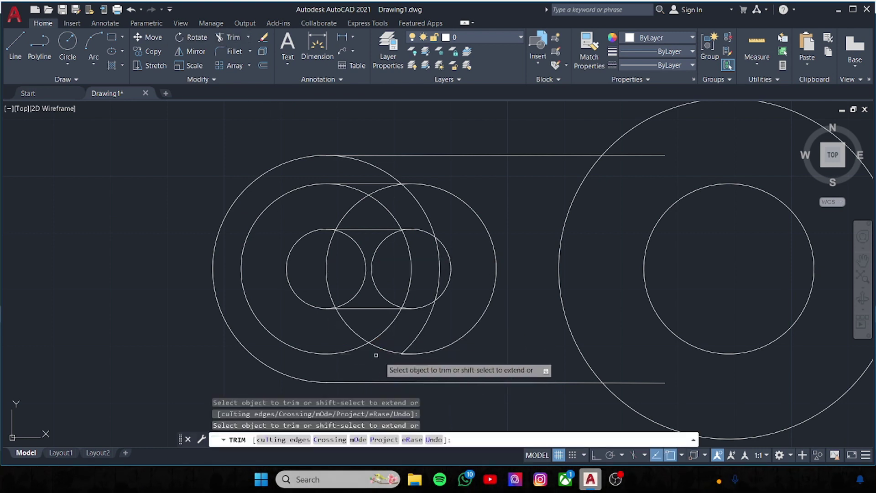
{"action": "left_click", "coordinate": [384, 327]}
{"action": "left_click_drag", "start_coordinate": [325, 280], "coordinate": [452, 273]}
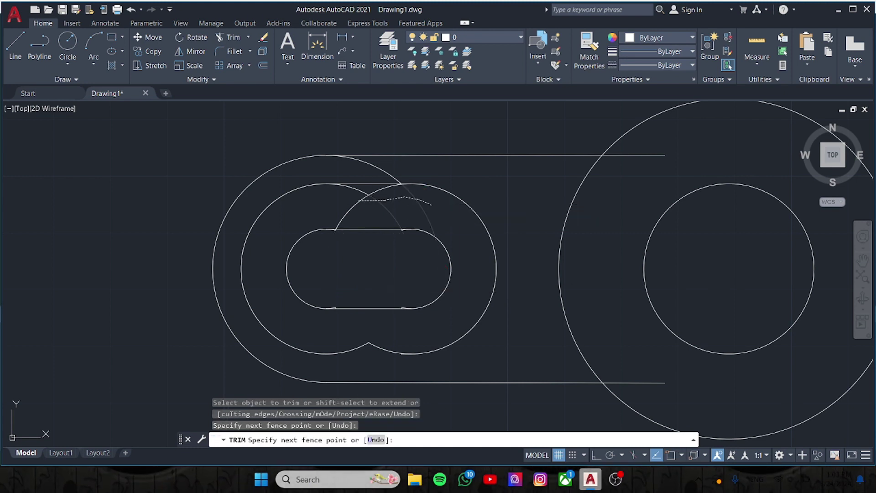
{"action": "left_click_drag", "start_coordinate": [416, 212], "coordinate": [292, 206]}
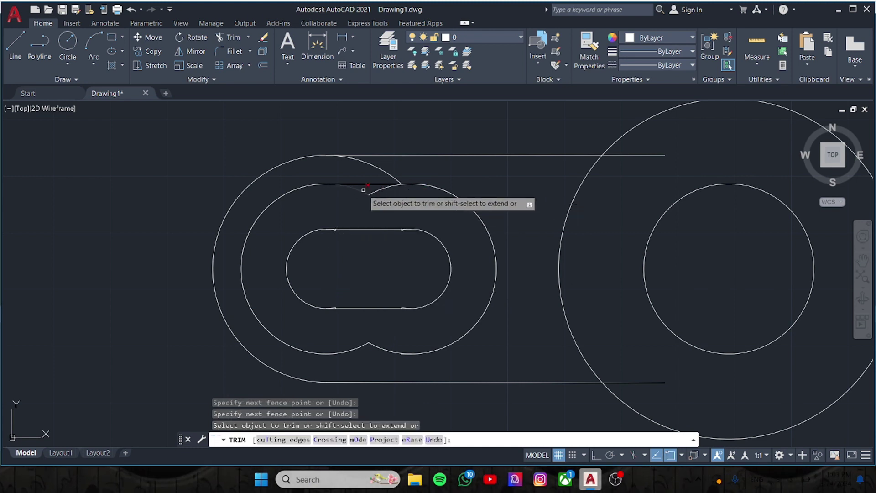
{"action": "left_click_drag", "start_coordinate": [370, 190], "coordinate": [388, 178]}
- Trim the leftover cusps on the inner slot outline's top and bottom
{"action": "scroll", "coordinate": [393, 247], "scroll_direction": "up", "scroll_amount": 2}
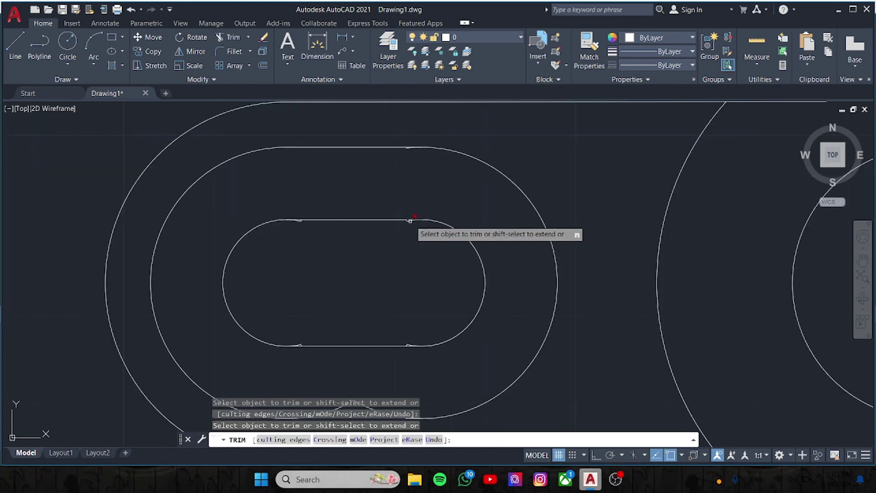
{"action": "left_click", "coordinate": [406, 221]}
{"action": "left_click", "coordinate": [300, 222]}
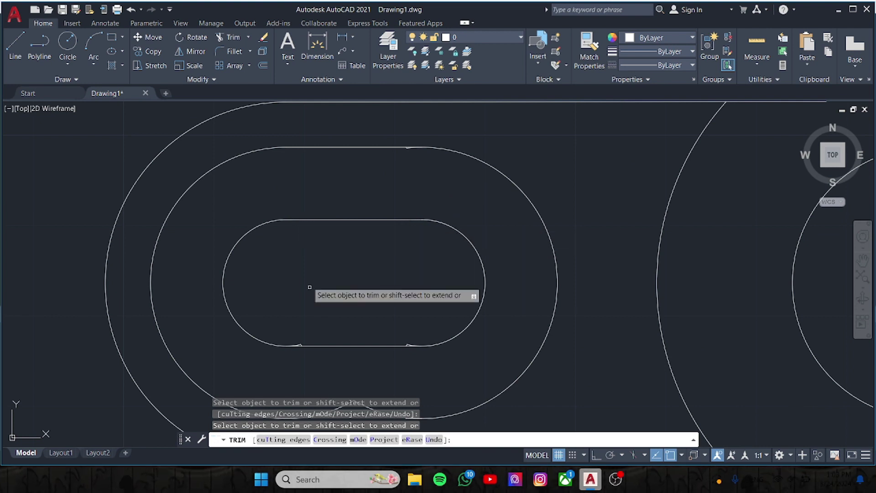
{"action": "scroll", "coordinate": [303, 343], "scroll_direction": "up", "scroll_amount": 2}
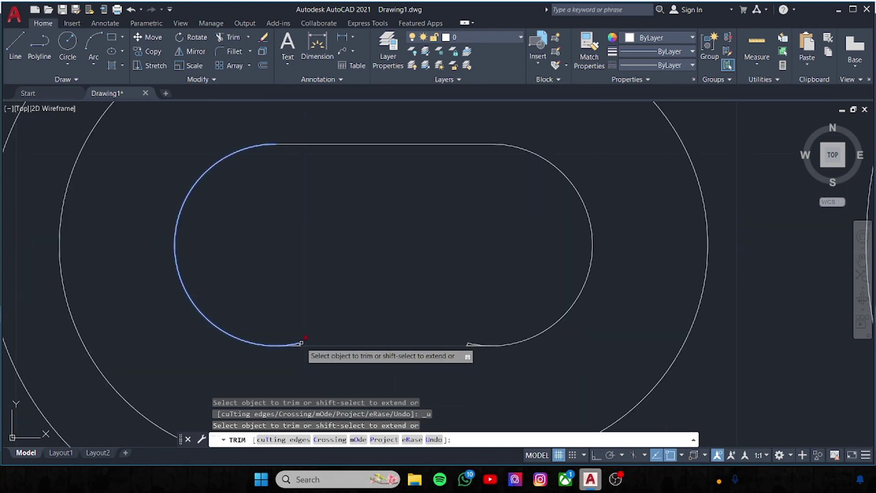
{"action": "left_click_drag", "start_coordinate": [301, 345], "coordinate": [299, 342]}
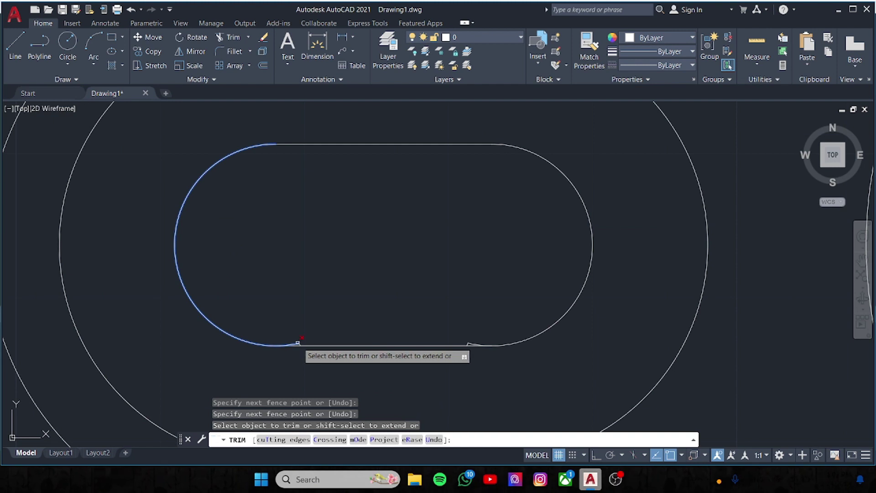
{"action": "left_click", "coordinate": [297, 343]}
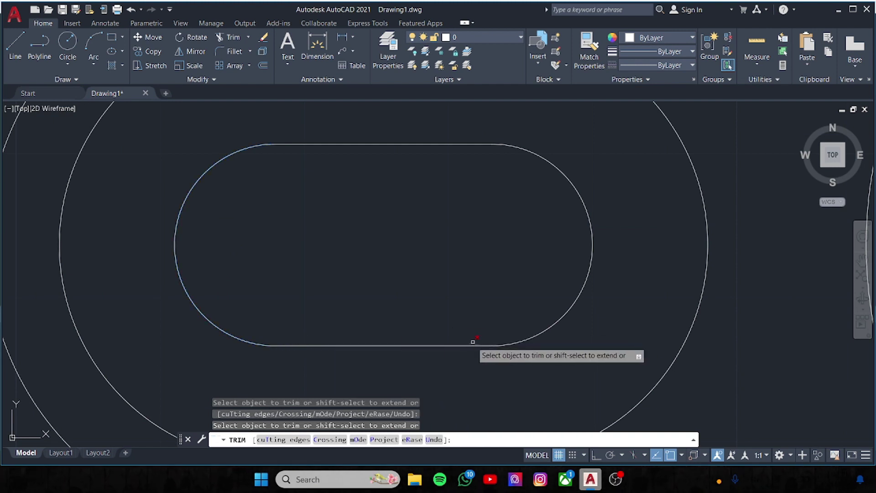
{"action": "scroll", "coordinate": [474, 339], "scroll_direction": "down", "scroll_amount": 2}
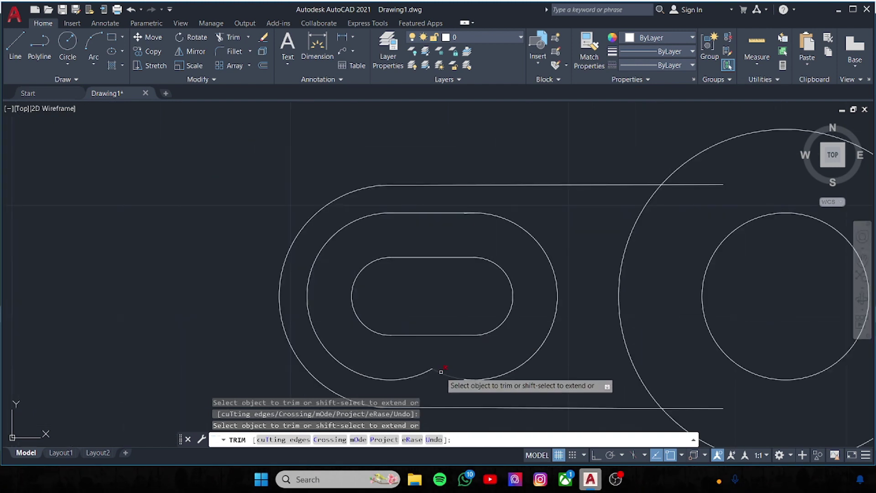
{"action": "scroll", "coordinate": [438, 368], "scroll_direction": "down", "scroll_amount": 1}
{"action": "scroll", "coordinate": [438, 368], "scroll_direction": "up", "scroll_amount": 1}
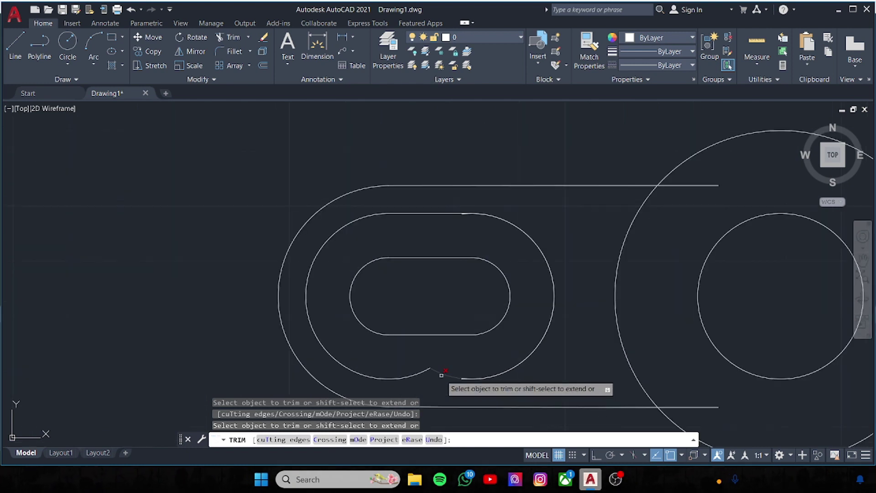
- Trim the notch at the bottom of the middle slot contour
{"action": "left_click", "coordinate": [15, 46]}
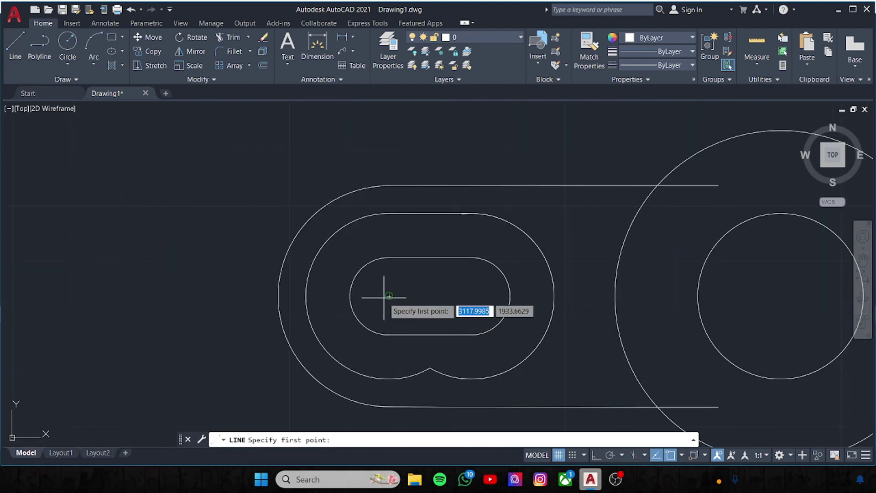
{"action": "left_click", "coordinate": [472, 378]}
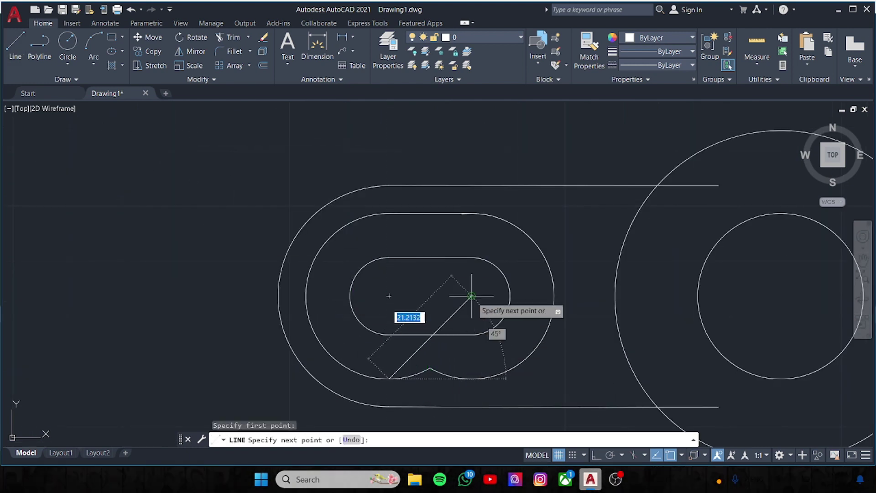
{"action": "key", "text": "Escape"}
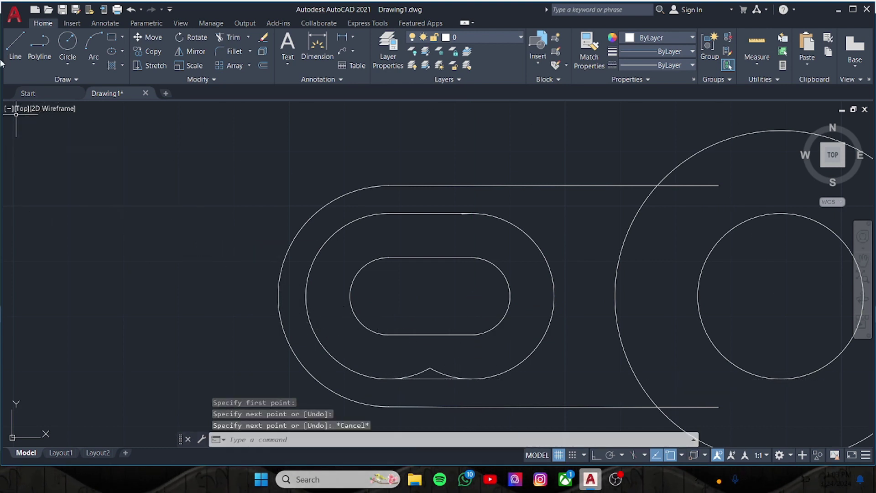
{"action": "key", "text": "Return"}
{"action": "left_click", "coordinate": [225, 39]}
{"action": "left_click", "coordinate": [429, 369]}
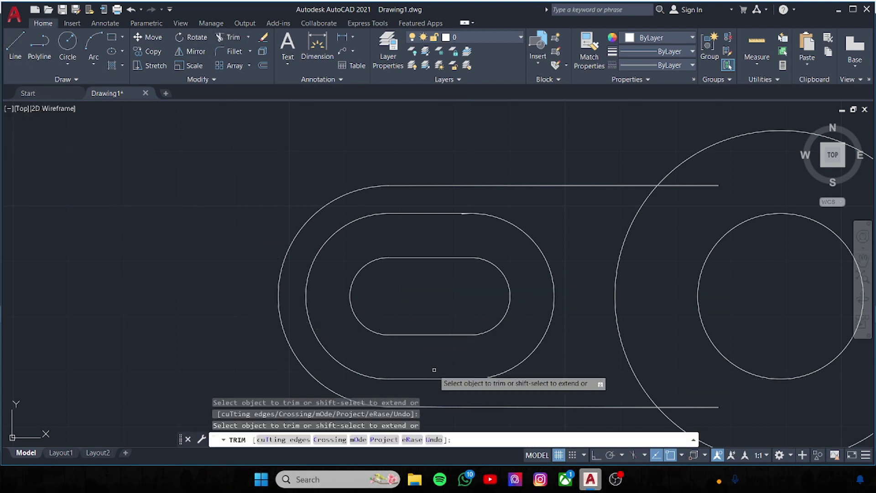
{"action": "scroll", "coordinate": [464, 376], "scroll_direction": "up", "scroll_amount": 3}
{"action": "scroll", "coordinate": [461, 386], "scroll_direction": "up", "scroll_amount": 1}
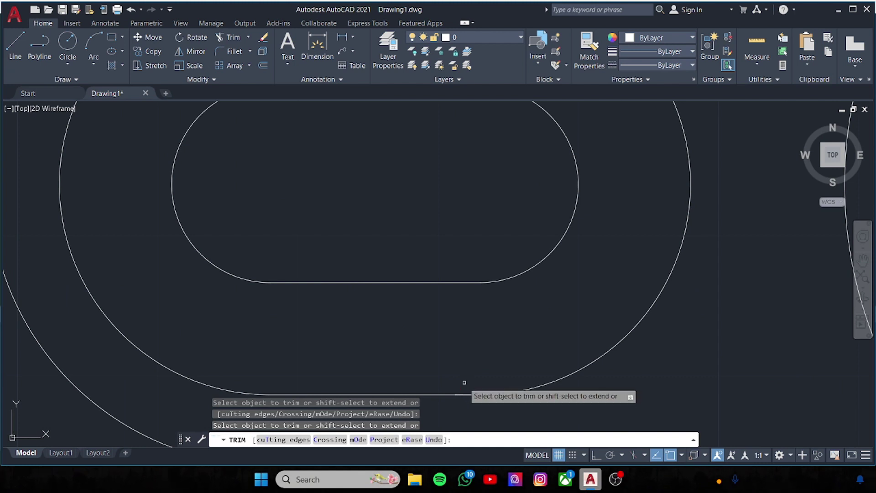
{"action": "scroll", "coordinate": [464, 383], "scroll_direction": "down", "scroll_amount": 2}
{"action": "scroll", "coordinate": [445, 382], "scroll_direction": "down", "scroll_amount": 2}
{"action": "key", "text": "Escape"}
{"action": "scroll", "coordinate": [442, 231], "scroll_direction": "up", "scroll_amount": 4}
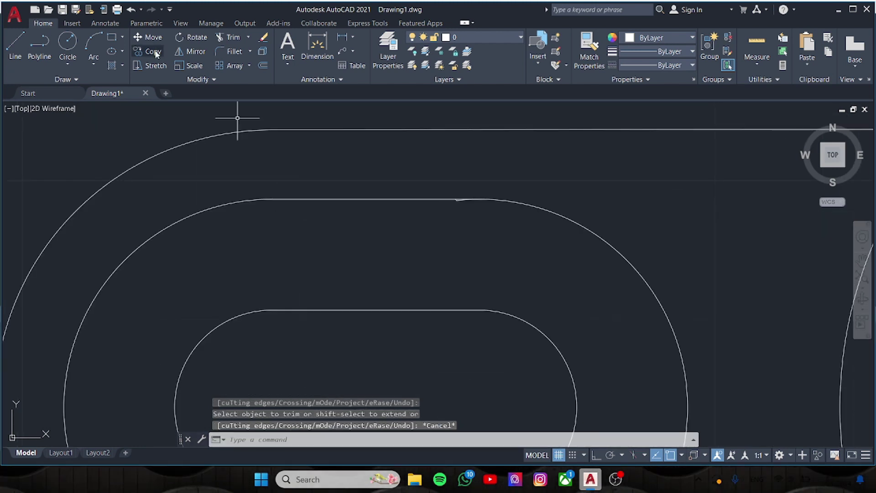
{"action": "key", "text": "Return"}
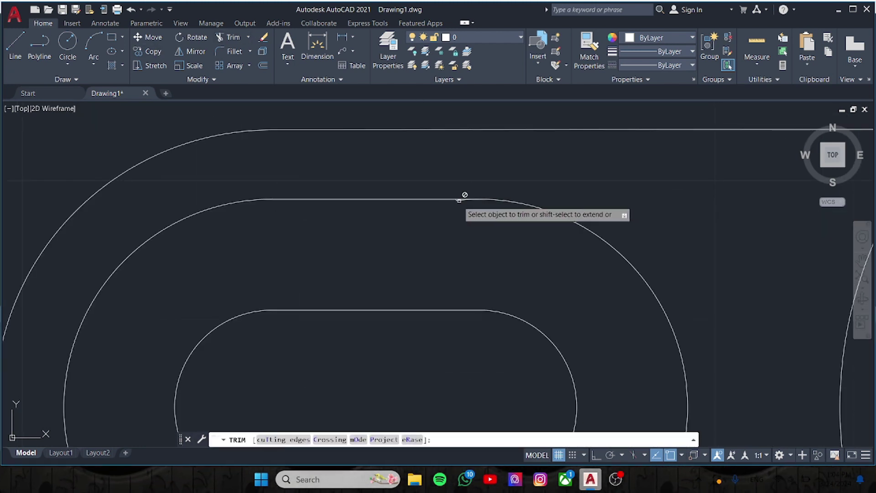
{"action": "key", "text": "Escape"}
{"action": "scroll", "coordinate": [316, 169], "scroll_direction": "down", "scroll_amount": 4}
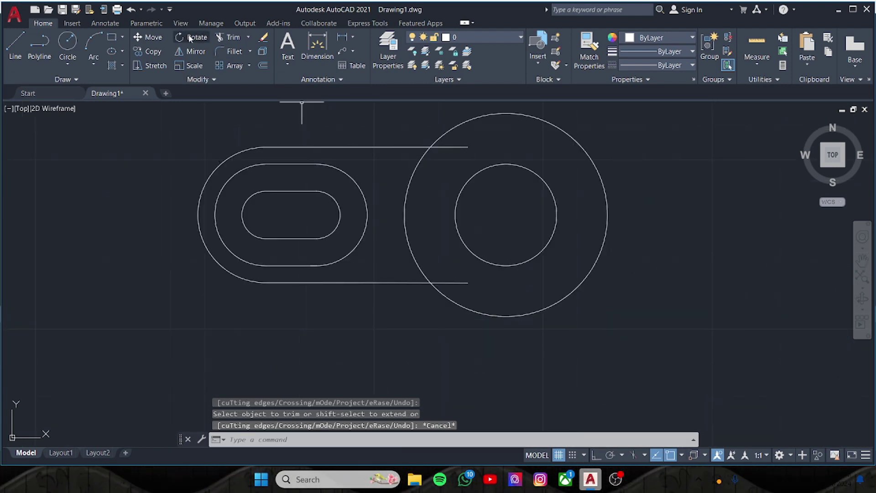
- Trim the top and bottom connecting lines back to the large circle
{"action": "left_click", "coordinate": [230, 37]}
{"action": "left_click", "coordinate": [447, 147]}
{"action": "left_click", "coordinate": [447, 283]}
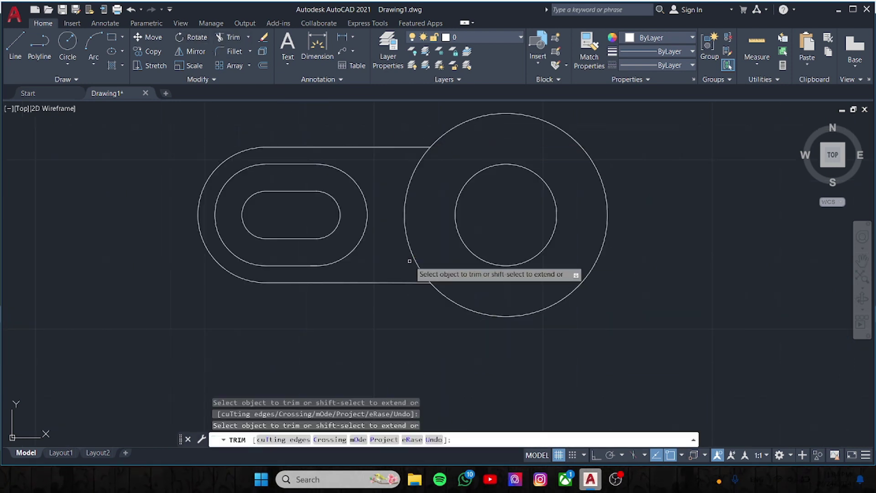
{"action": "key", "text": "Escape"}
- Attempt a mirror of the slot outlines about the ring centre, then cancel it
{"action": "left_click", "coordinate": [436, 299]}
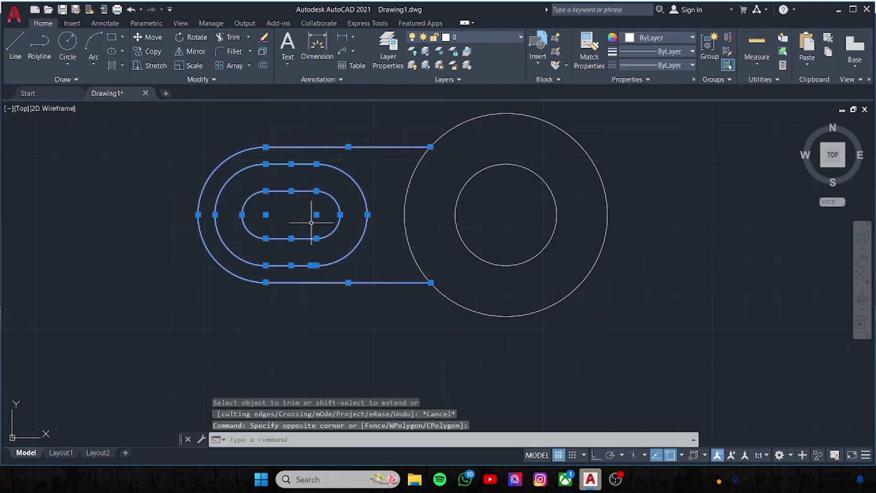
{"action": "type", "text": "mi"}
{"action": "key", "text": "Return"}
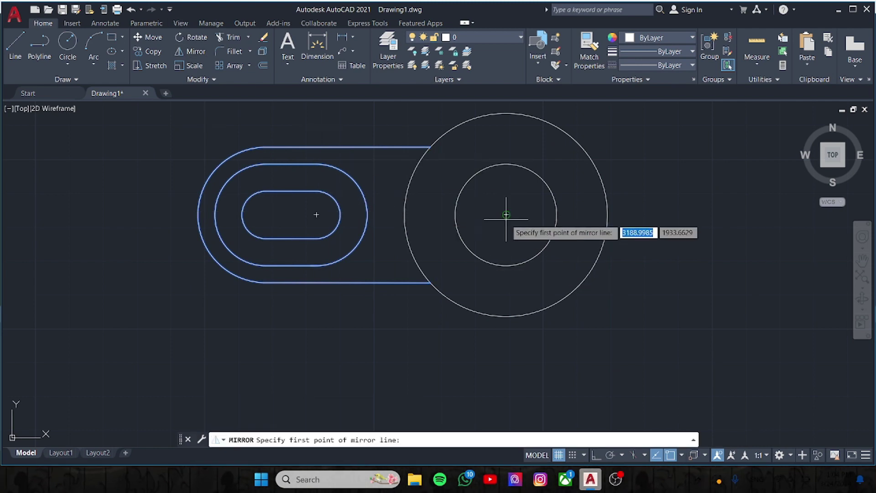
{"action": "left_click", "coordinate": [506, 215]}
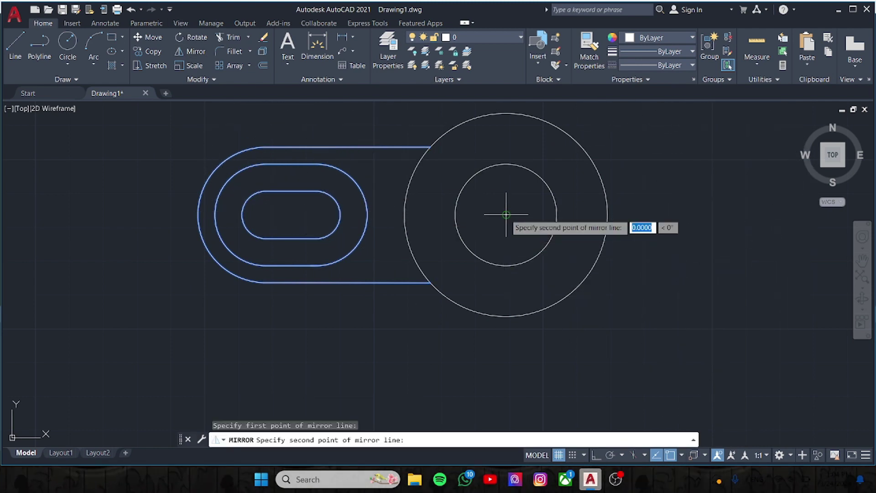
{"action": "left_click", "coordinate": [507, 265]}
{"action": "key", "text": "Escape"}
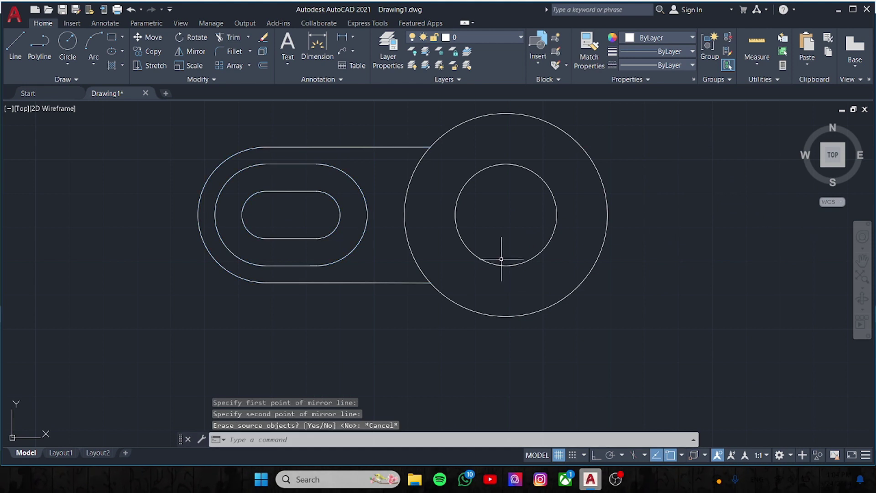
{"action": "left_click", "coordinate": [183, 56]}
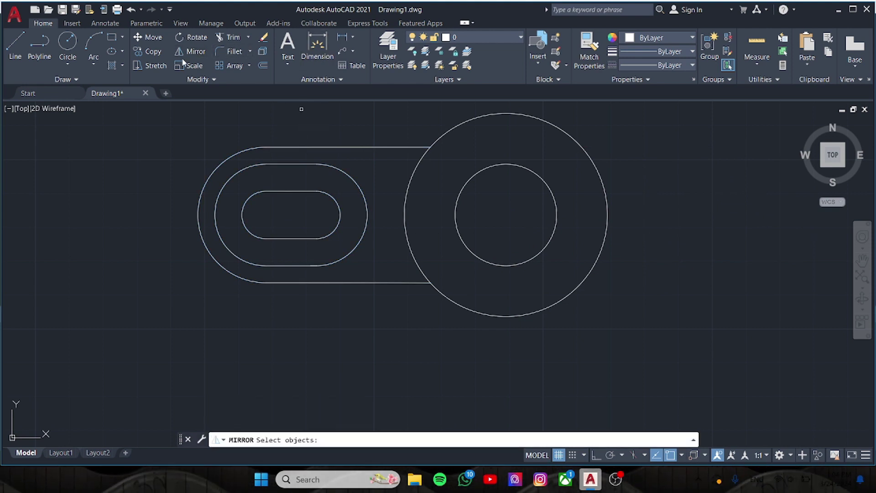
{"action": "key", "text": "Escape"}
- Mirror the window-selected left slotted arm vertically through the ring centre, keeping the original
{"action": "left_click_drag", "start_coordinate": [171, 127], "coordinate": [345, 126]}
{"action": "left_click", "coordinate": [171, 128]}
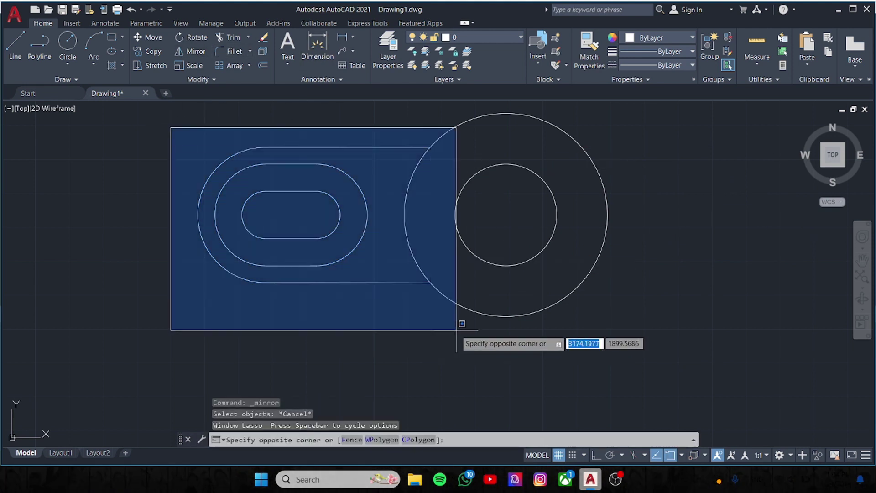
{"action": "left_click", "coordinate": [457, 329]}
{"action": "left_click", "coordinate": [191, 51]}
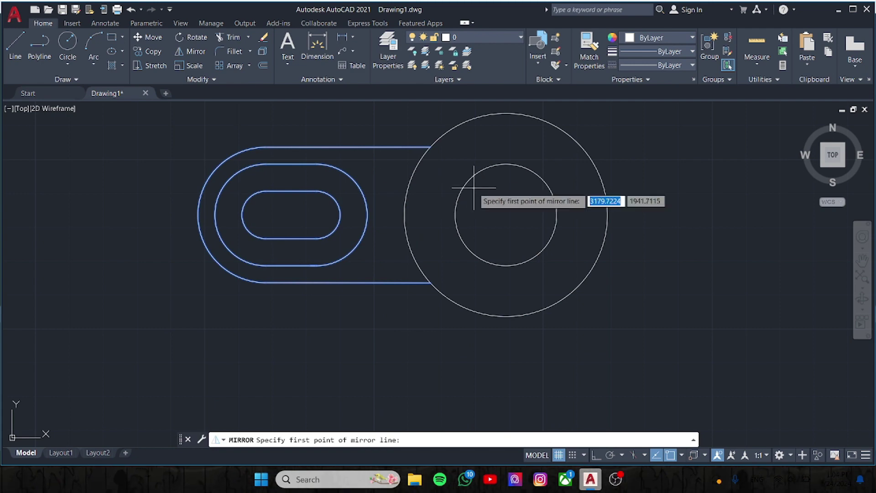
{"action": "left_click", "coordinate": [505, 214]}
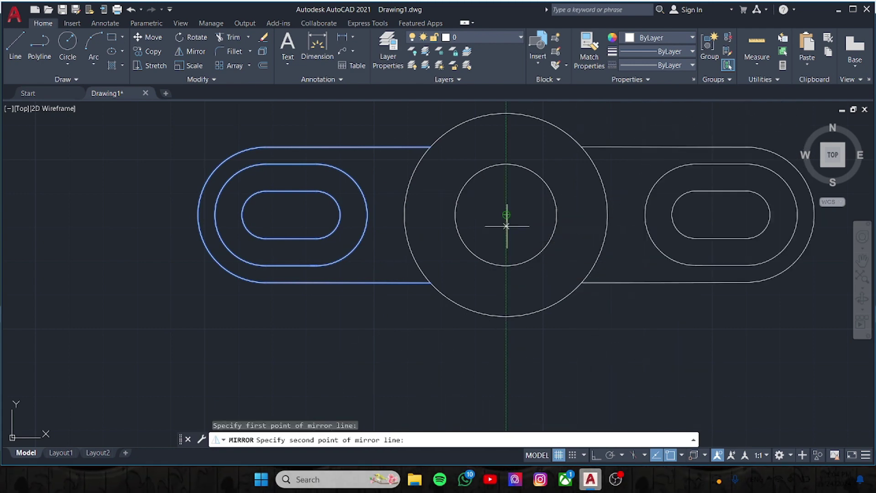
{"action": "left_click", "coordinate": [505, 265]}
{"action": "key", "text": "Return"}
{"action": "scroll", "coordinate": [509, 265], "scroll_direction": "down", "scroll_amount": 4}
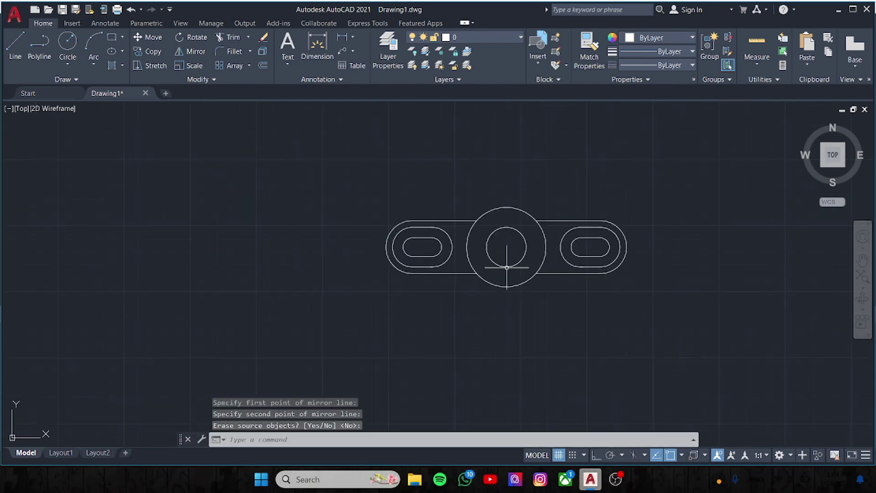
{"action": "scroll", "coordinate": [507, 268], "scroll_direction": "up", "scroll_amount": 4}
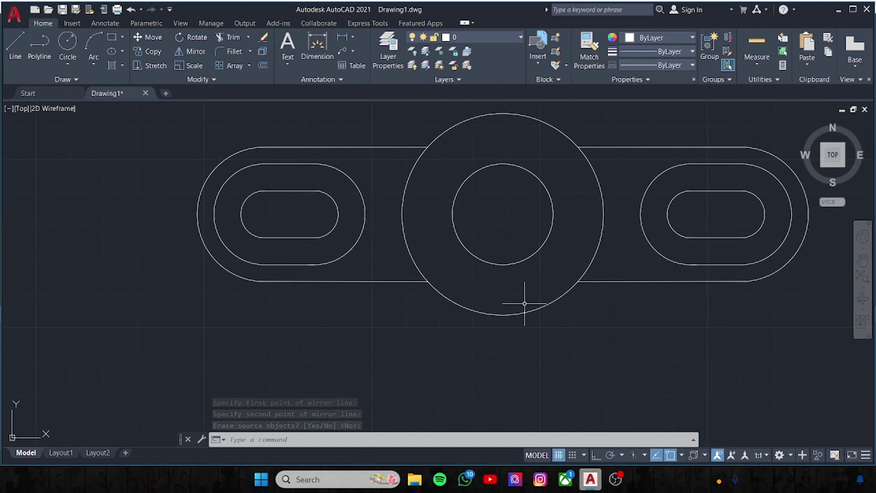
{"action": "scroll", "coordinate": [547, 292], "scroll_direction": "up", "scroll_amount": 3}
- Draw a 15-tall base rectangle under the part, from the left arm end to the right
{"action": "scroll", "coordinate": [569, 280], "scroll_direction": "down", "scroll_amount": 5}
{"action": "left_click", "coordinate": [112, 37]}
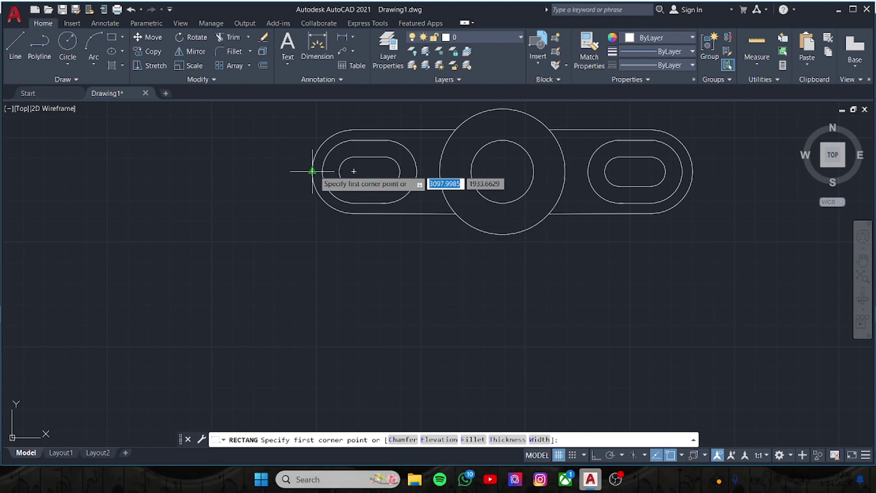
{"action": "left_click", "coordinate": [312, 347]}
{"action": "type", "text": "15"}
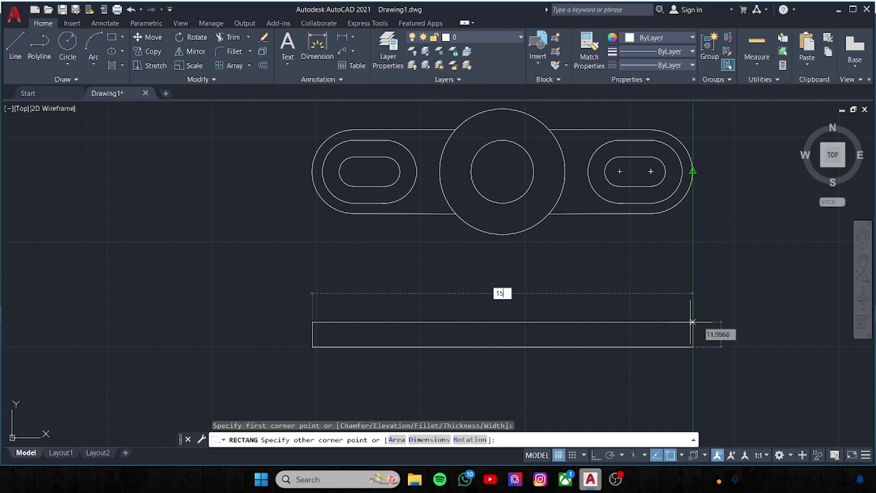
{"action": "key", "text": "Return"}
{"action": "key", "text": "Escape"}
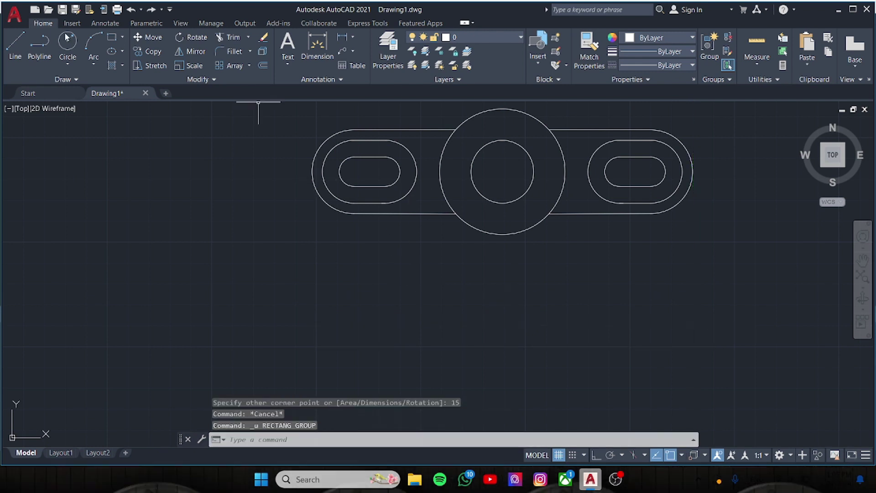
{"action": "left_click", "coordinate": [112, 37]}
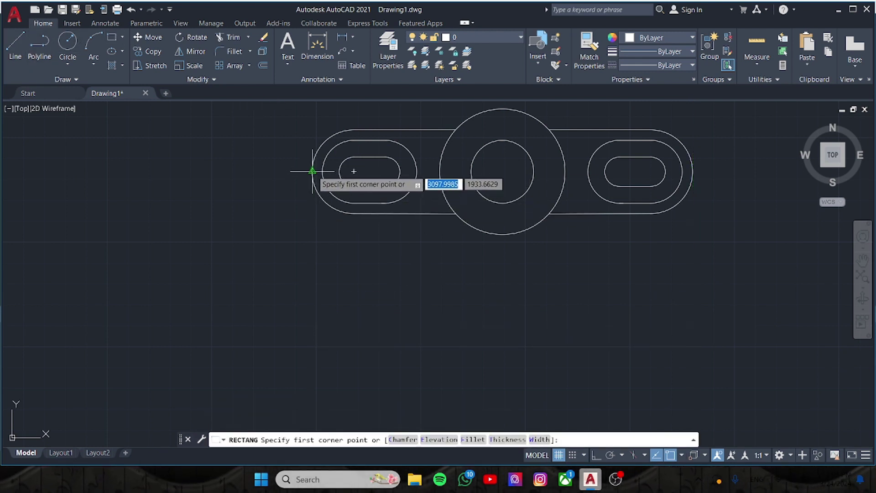
{"action": "left_click", "coordinate": [313, 347]}
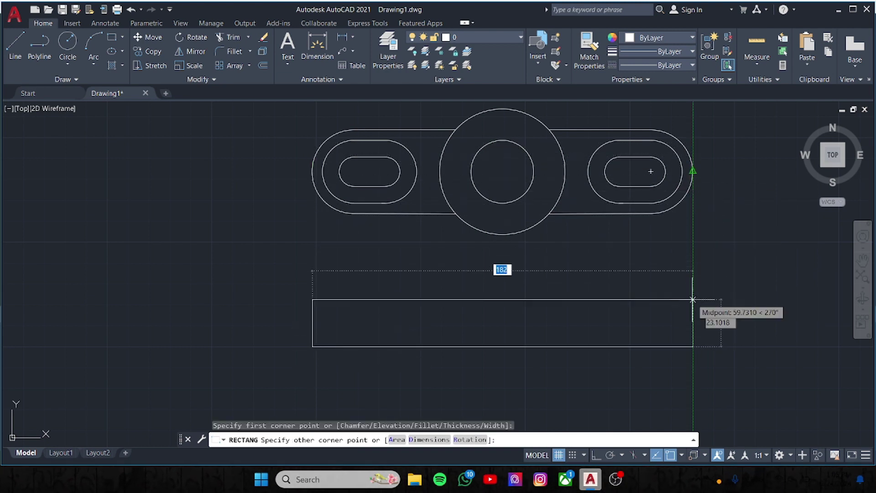
{"action": "type", "text": "15"}
{"action": "key", "text": "Return"}
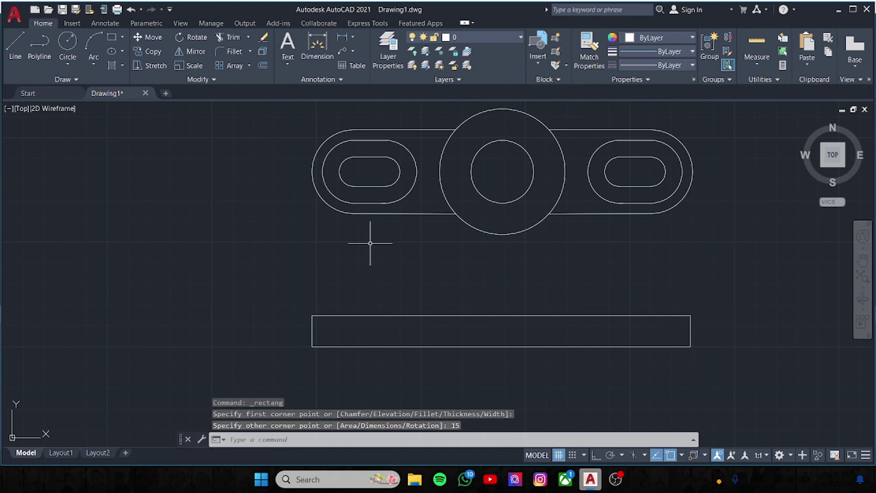
{"action": "key", "text": "Return"}
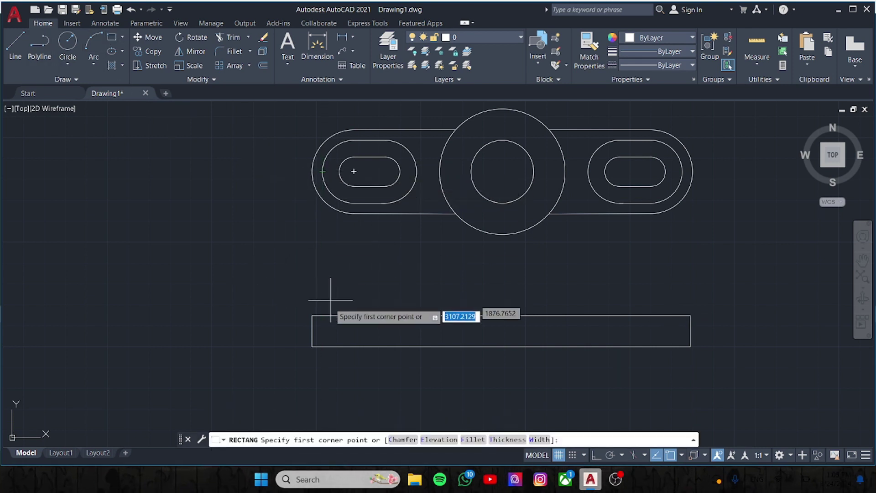
- Draw height-5 strips on the base's top-left and top-right corners
{"action": "left_click", "coordinate": [323, 315]}
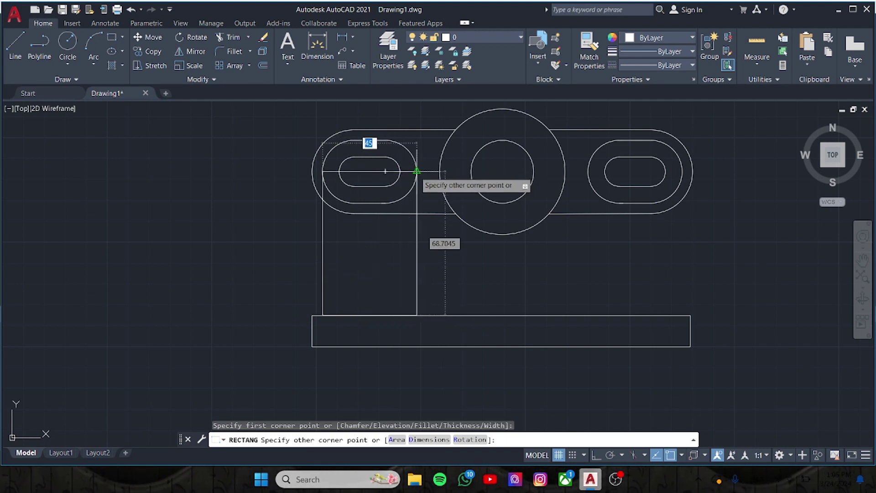
{"action": "type", "text": "5"}
{"action": "key", "text": "Return"}
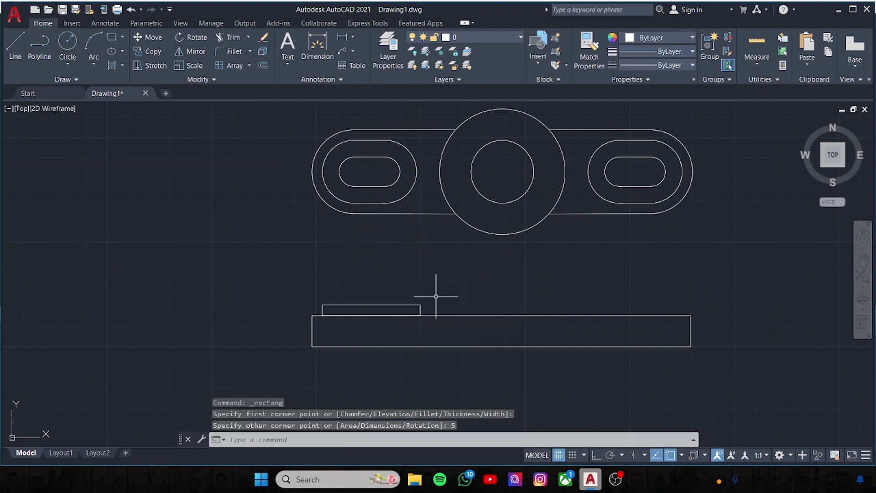
{"action": "left_click", "coordinate": [112, 37]}
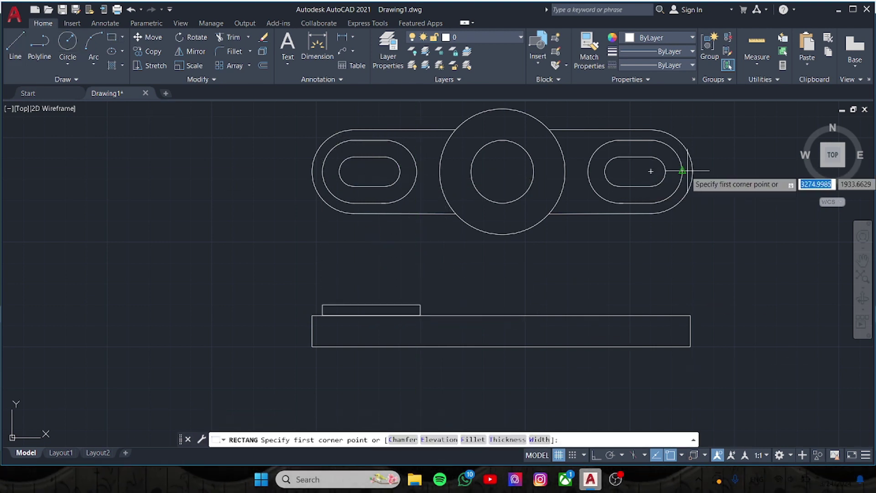
{"action": "left_click", "coordinate": [682, 315]}
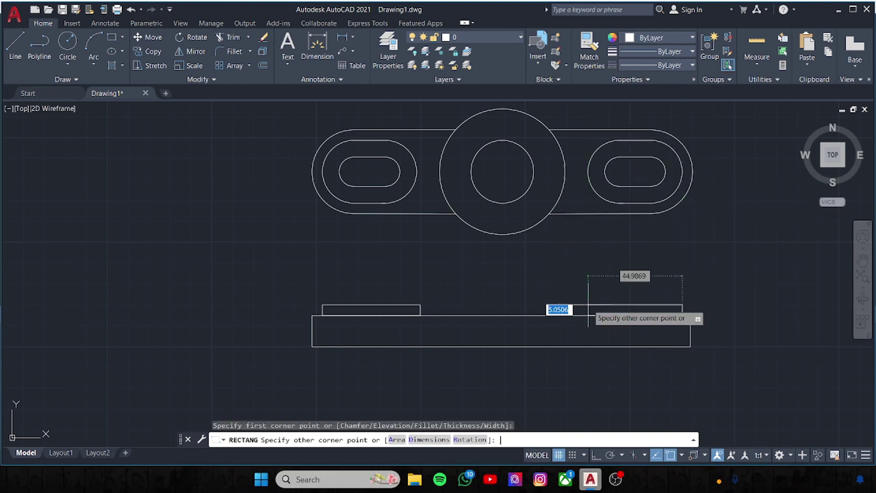
{"action": "type", "text": "5"}
{"action": "key", "text": "Return"}
{"action": "key", "text": "Return"}
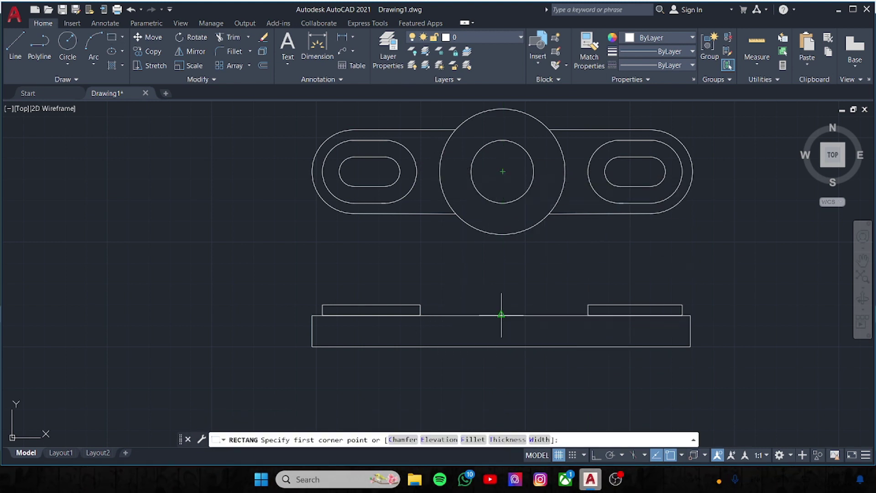
{"action": "type", "text": "15"}
- Draw a 60 by 25 block offset 30 from the base's top midpoint
{"action": "key", "text": "Return"}
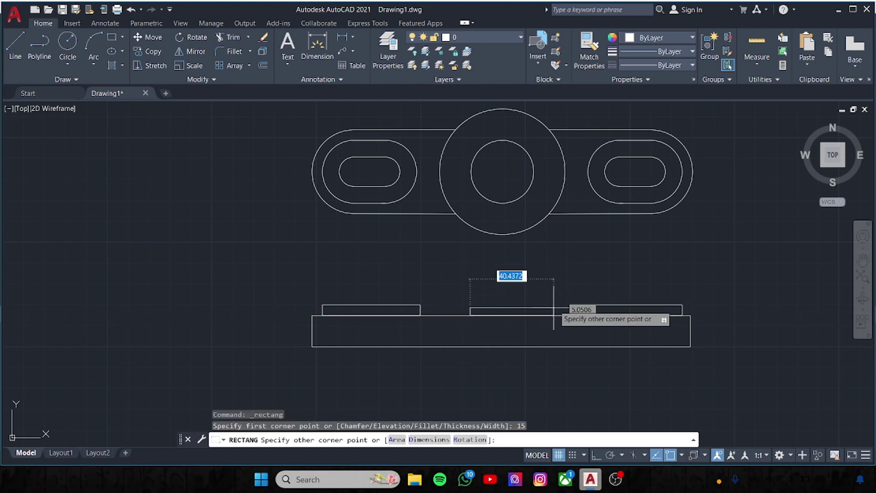
{"action": "key", "text": "Escape"}
{"action": "key", "text": "Return"}
{"action": "type", "text": "30"}
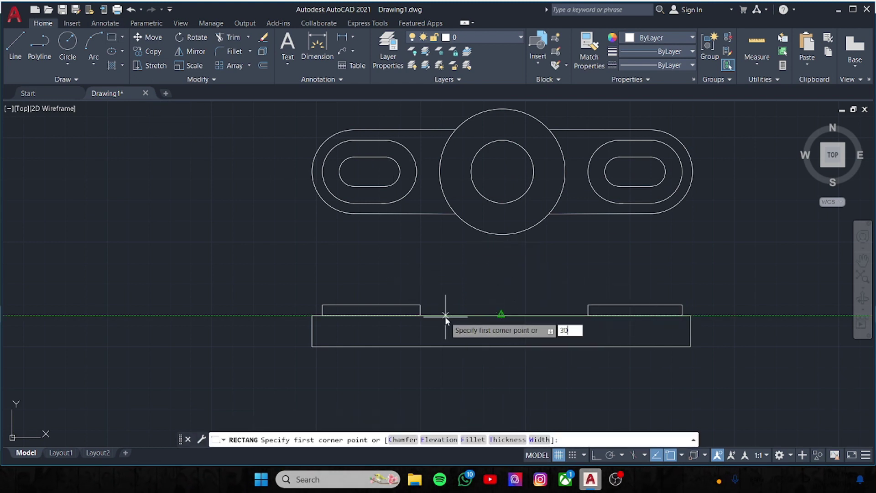
{"action": "key", "text": "Return"}
{"action": "type", "text": "60"}
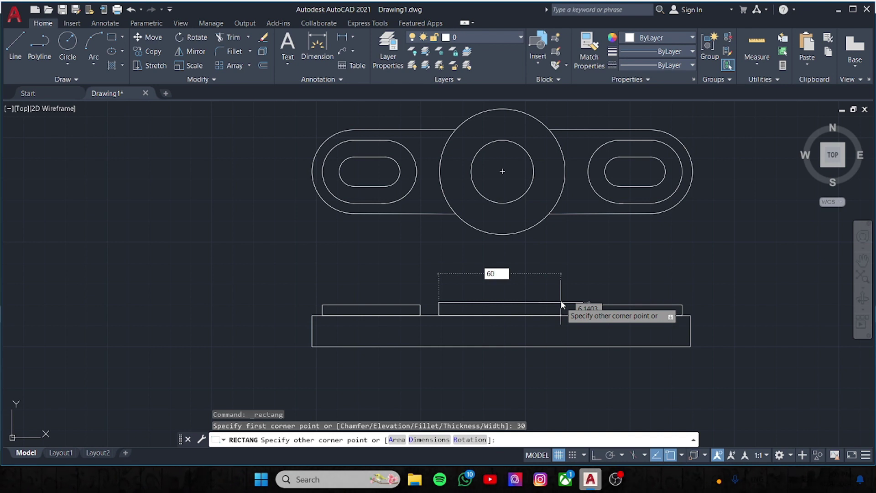
{"action": "key", "text": "Tab"}
{"action": "key", "text": "Return"}
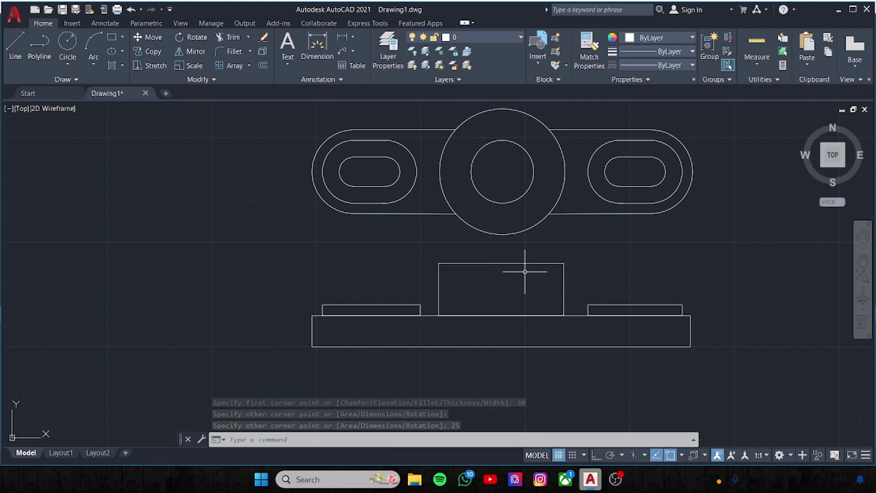
- Trim the base line beneath the left strip and the middle block
{"action": "left_click", "coordinate": [230, 37]}
{"action": "scroll", "coordinate": [411, 320], "scroll_direction": "up", "scroll_amount": 4}
{"action": "left_click", "coordinate": [390, 333]}
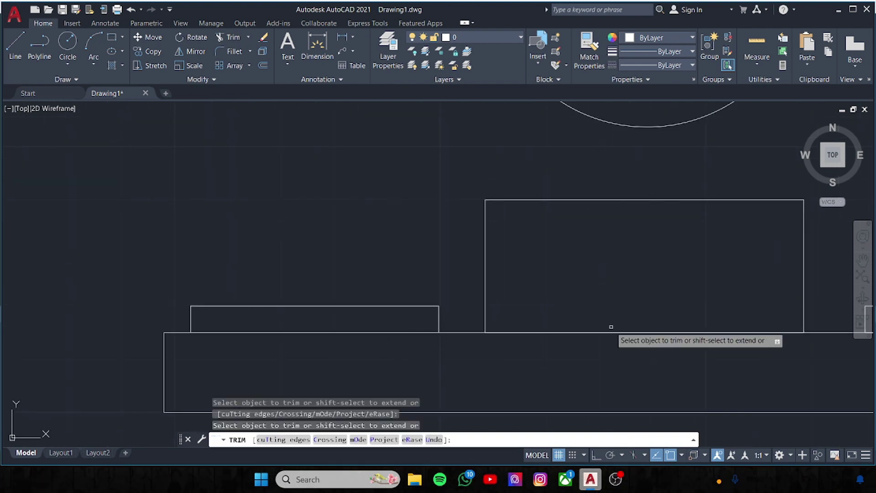
{"action": "left_click", "coordinate": [422, 332]}
{"action": "middle_click_drag", "start_coordinate": [644, 283], "coordinate": [376, 285]}
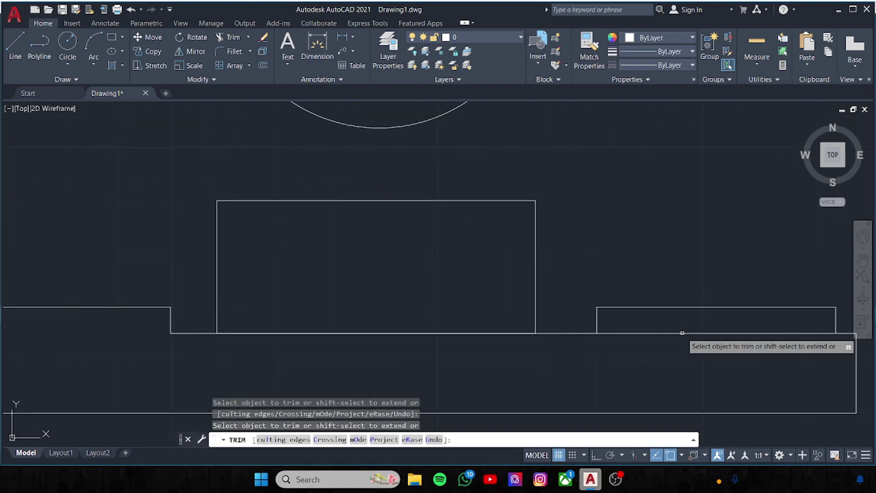
{"action": "key", "text": "Escape"}
{"action": "middle_click_drag", "start_coordinate": [94, 219], "coordinate": [196, 211]}
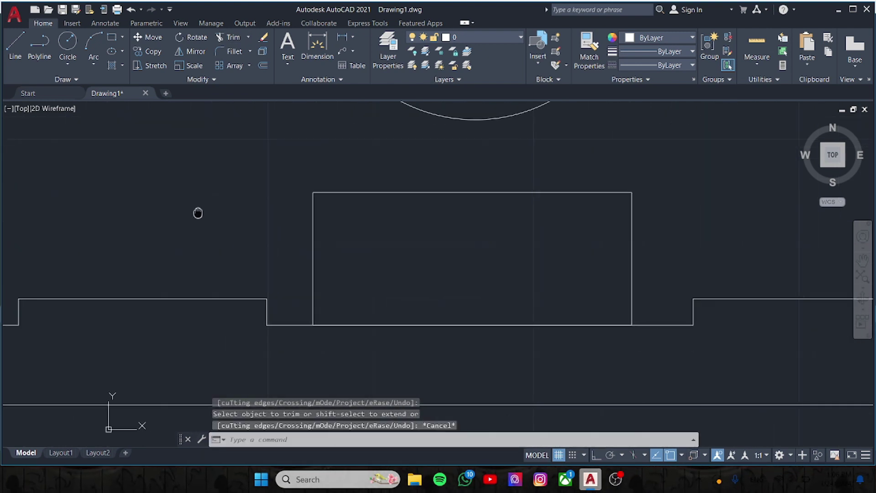
- Fillet the left strip's lower corner and the strip-base corner at radius 0.8
{"action": "left_click", "coordinate": [235, 51]}
{"action": "middle_click_drag", "start_coordinate": [289, 157], "coordinate": [477, 129]}
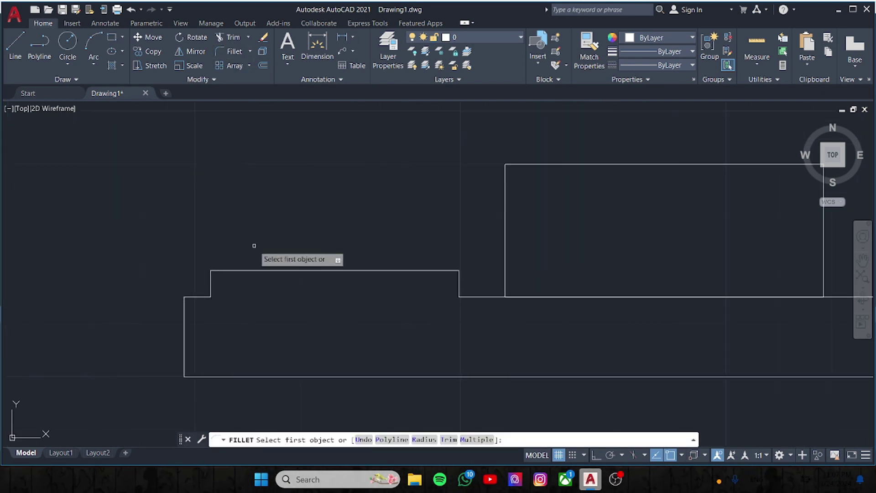
{"action": "type", "text": "r"}
{"action": "key", "text": "Return"}
{"action": "type", "text": "0.8"}
{"action": "key", "text": "Return"}
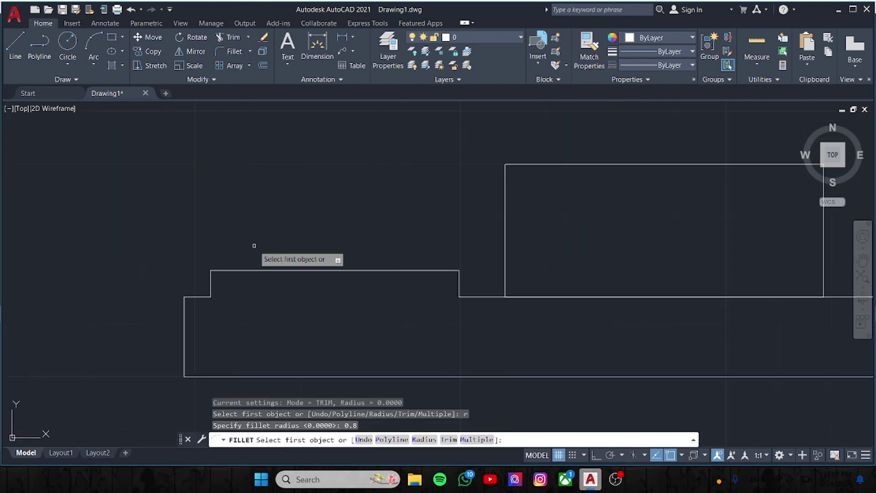
{"action": "left_click", "coordinate": [210, 286]}
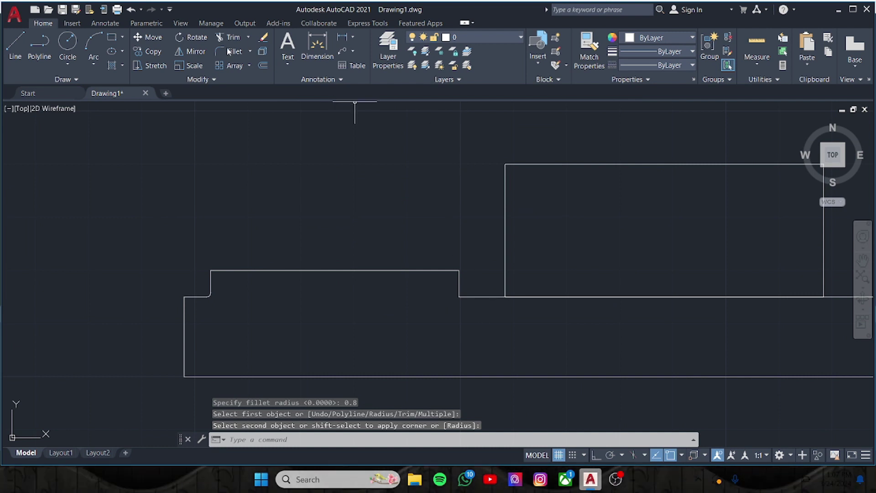
{"action": "key", "text": "Return"}
{"action": "left_click", "coordinate": [464, 296]}
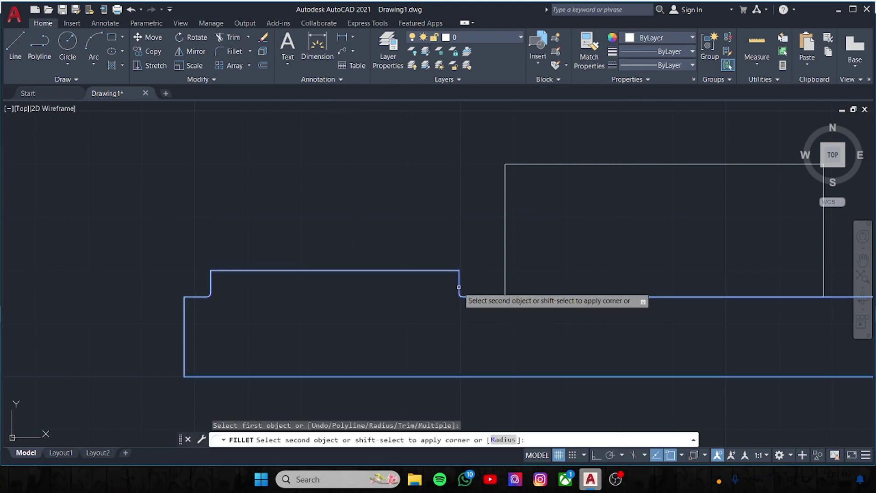
{"action": "left_click", "coordinate": [460, 283]}
- Round the right strip's lower corner with the same 0.8 fillet
{"action": "middle_click_drag", "start_coordinate": [616, 327], "coordinate": [239, 324]}
{"action": "key", "text": "Return"}
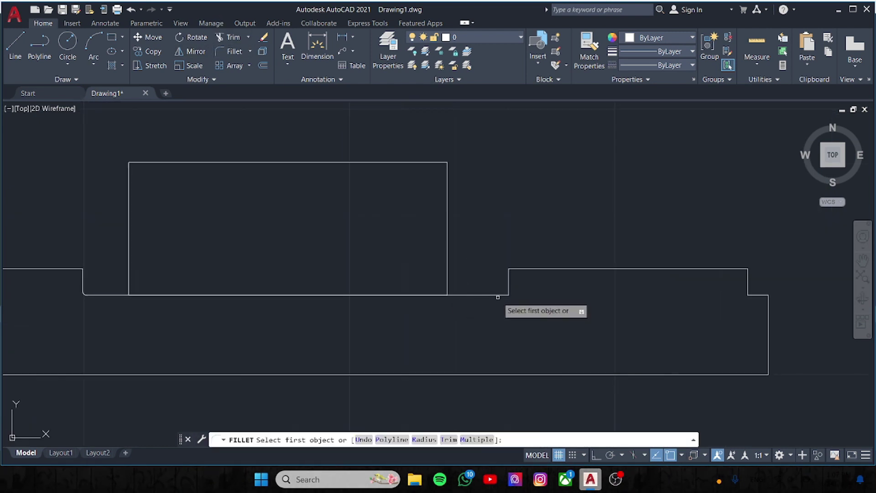
{"action": "left_click", "coordinate": [498, 296]}
{"action": "key", "text": "Return"}
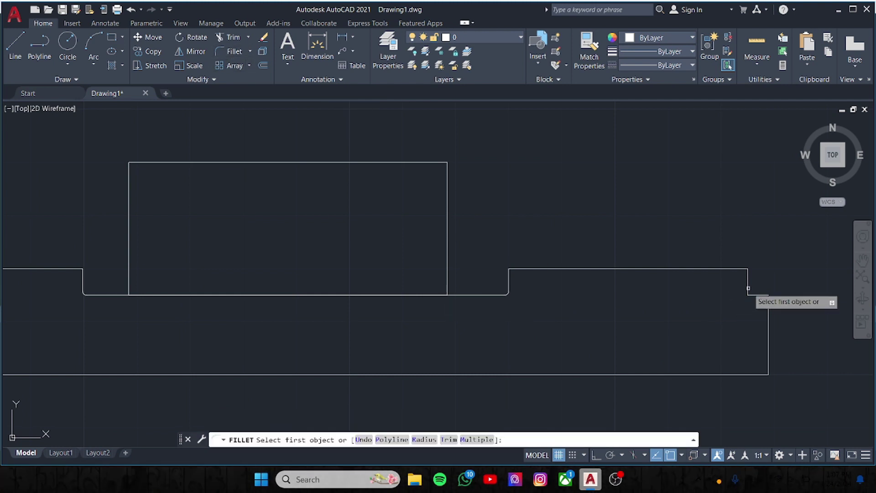
{"action": "left_click", "coordinate": [755, 294]}
{"action": "middle_click_drag", "start_coordinate": [544, 270], "coordinate": [808, 245]}
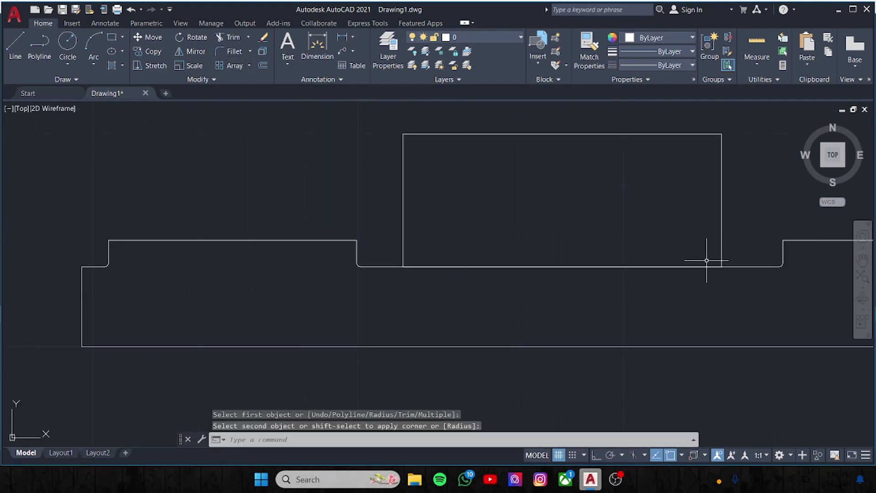
- Fillet the central block's lower corner at radius 0.5
{"action": "left_click", "coordinate": [220, 50]}
{"action": "type", "text": "r"}
{"action": "key", "text": "Return"}
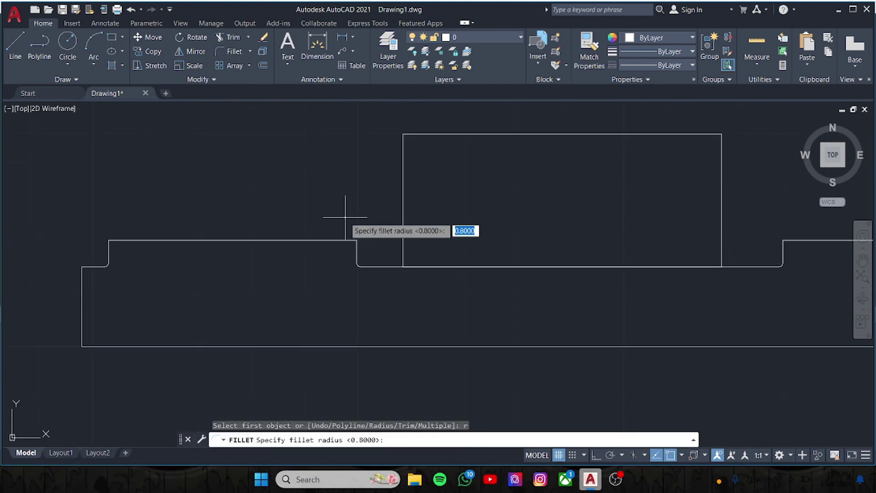
{"action": "type", "text": "0.5"}
{"action": "key", "text": "Return"}
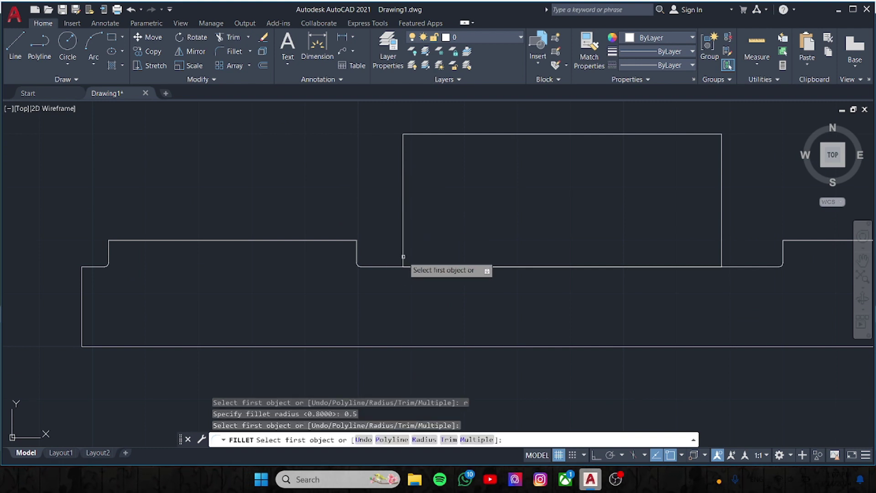
{"action": "left_click", "coordinate": [403, 256]}
{"action": "left_click", "coordinate": [465, 267]}
- Undo the unwanted fillets and trim the base line inside the central block
{"action": "key", "text": "space"}
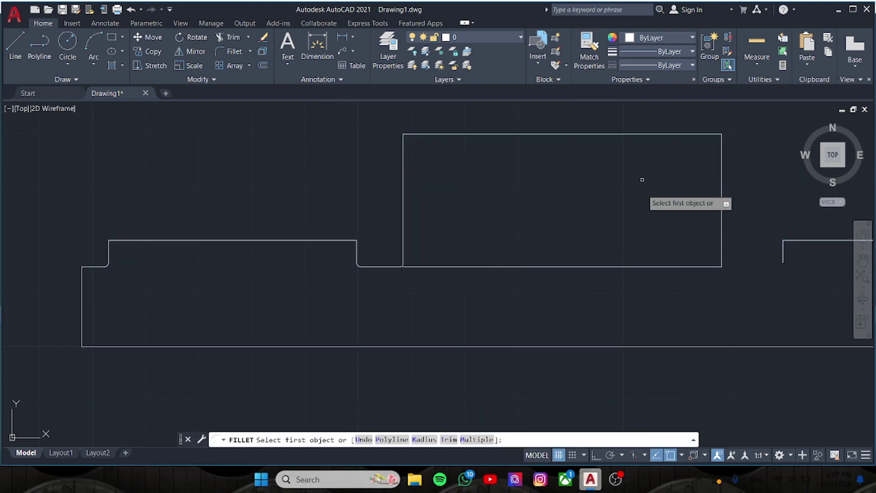
{"action": "scroll", "coordinate": [760, 280], "scroll_direction": "up", "scroll_amount": 2}
{"action": "middle_click_drag", "start_coordinate": [760, 281], "coordinate": [555, 287]}
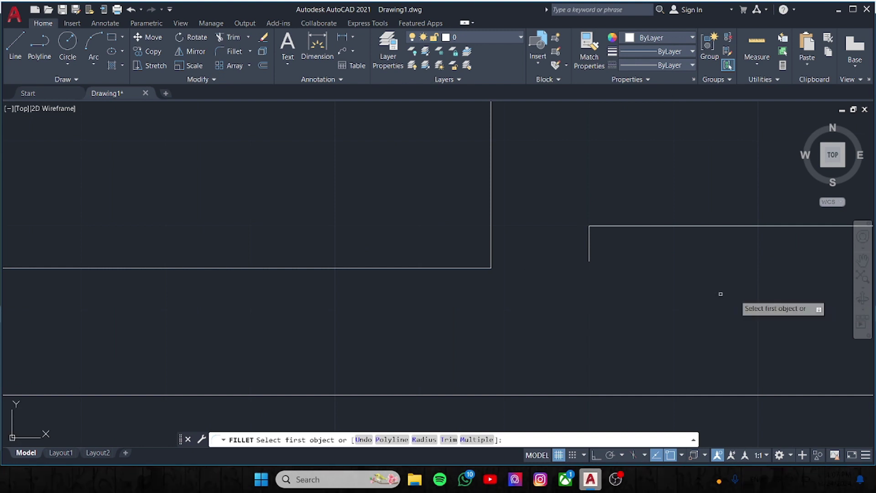
{"action": "key", "text": "ctrl+z"}
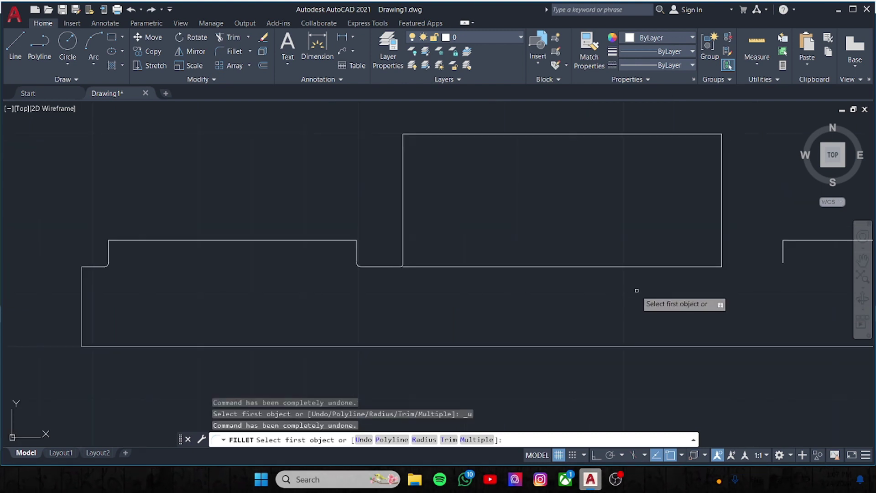
{"action": "key", "text": "Escape"}
{"action": "key", "text": "ctrl+z"}
{"action": "key", "text": "ctrl+z"}
{"action": "middle_click_drag", "start_coordinate": [666, 294], "coordinate": [592, 307]}
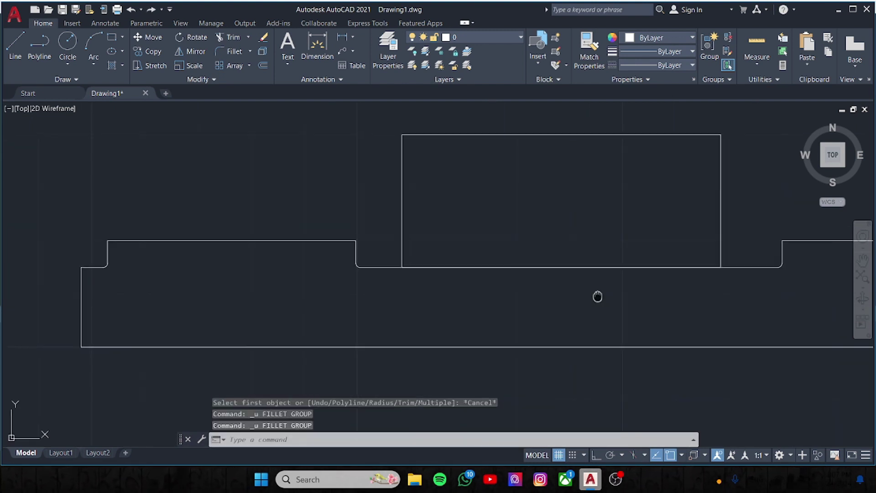
{"action": "type", "text": "tr"}
{"action": "key", "text": "Return"}
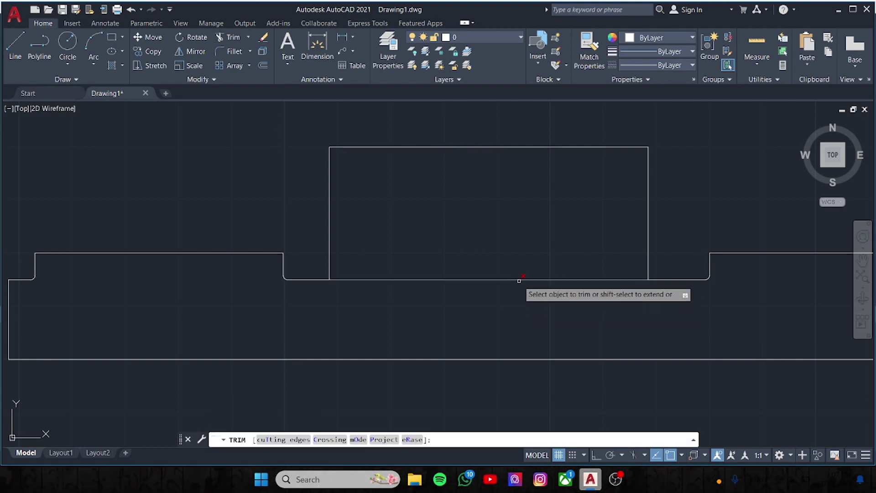
{"action": "left_click", "coordinate": [510, 279]}
- Restart the fillet with its radius set to 0.5
{"action": "left_click", "coordinate": [230, 51]}
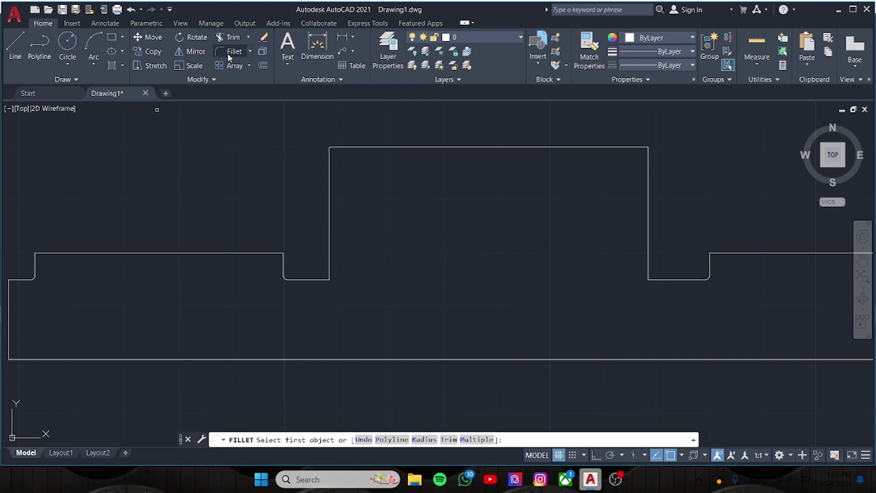
{"action": "left_click", "coordinate": [321, 281]}
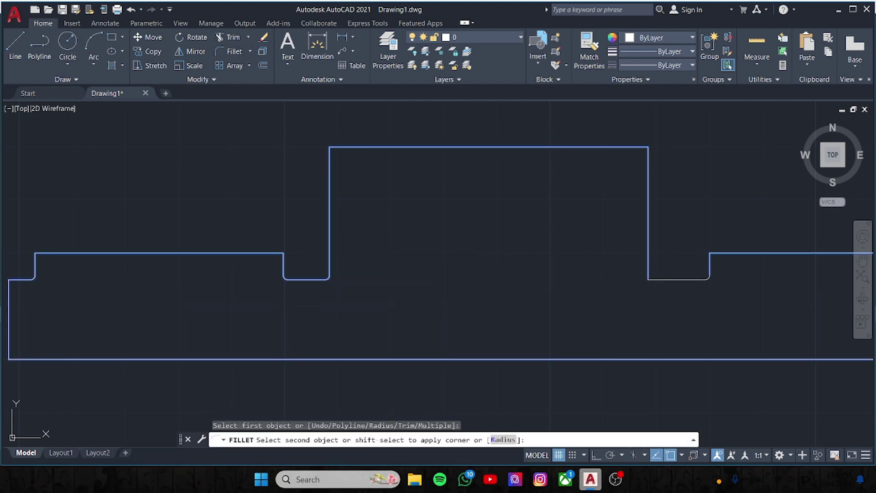
{"action": "key", "text": "Escape"}
{"action": "key", "text": "Return"}
{"action": "type", "text": "r"}
{"action": "key", "text": "Return"}
{"action": "type", "text": "0.5"}
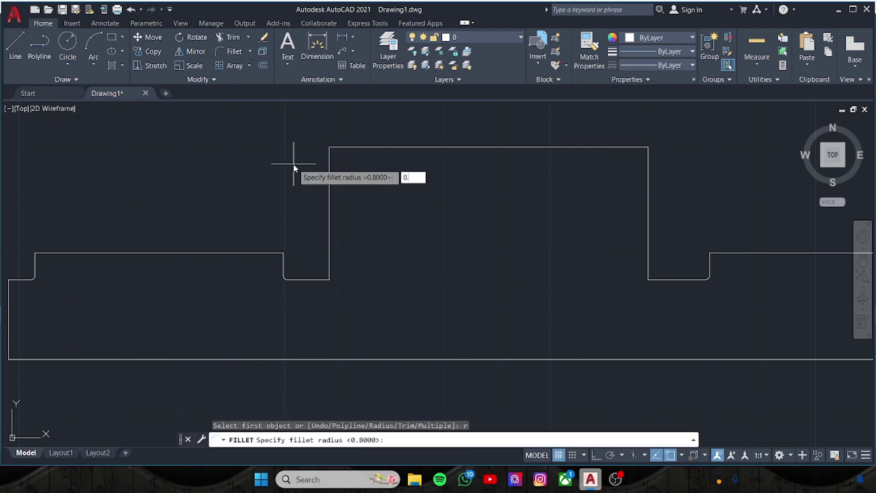
{"action": "key", "text": "Return"}
- Fillet the left and right notch corners with radius 0.5
{"action": "left_click", "coordinate": [231, 52]}
{"action": "left_click", "coordinate": [315, 279]}
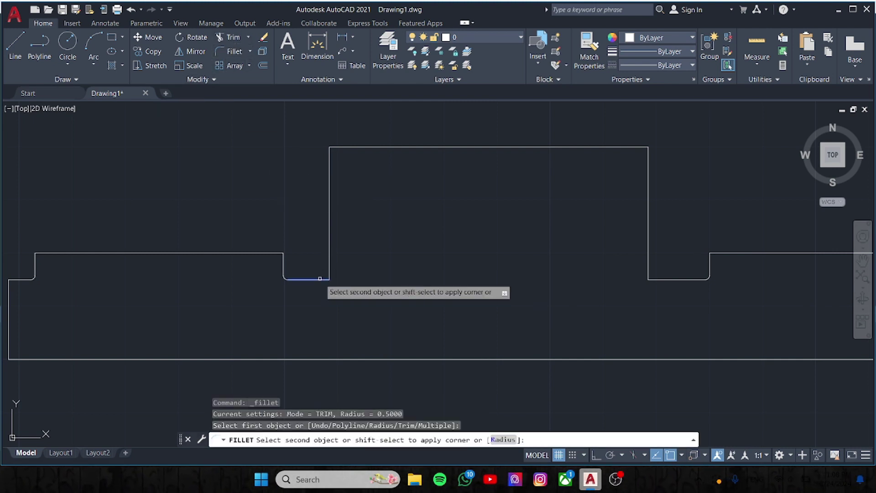
{"action": "left_click", "coordinate": [644, 283]}
{"action": "key", "text": "Return"}
{"action": "left_click", "coordinate": [653, 276]}
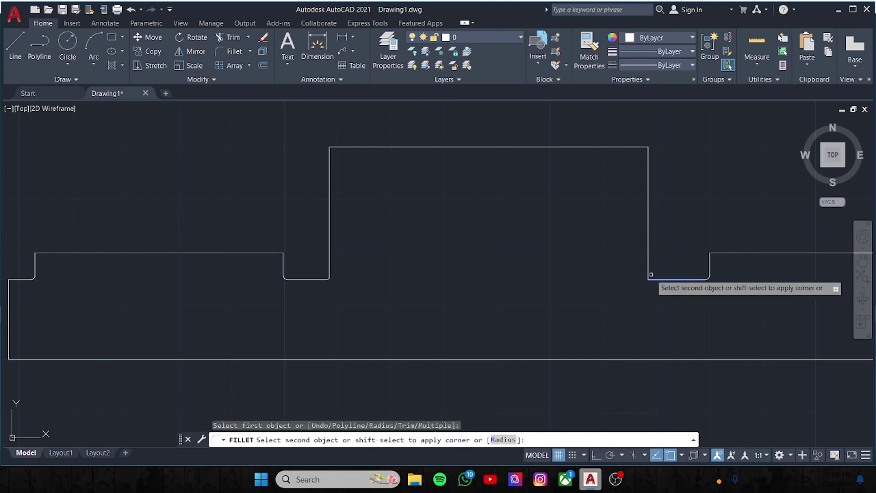
{"action": "key", "text": "Escape"}
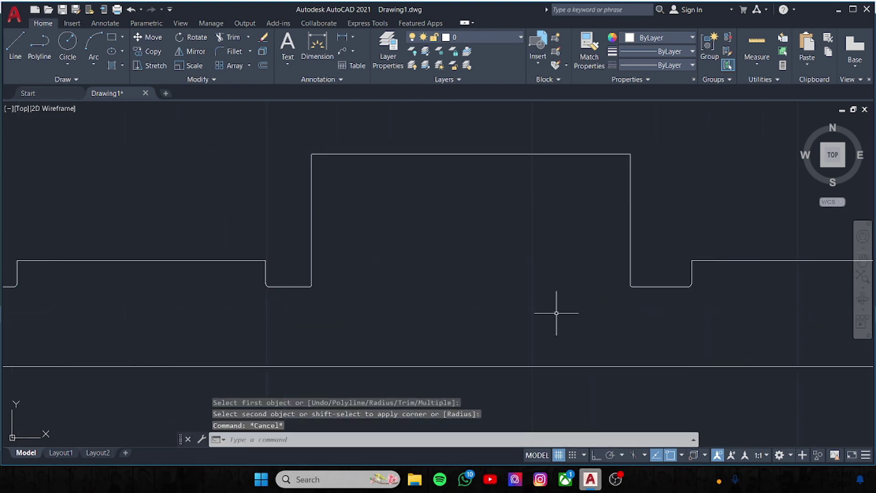
{"action": "scroll", "coordinate": [557, 308], "scroll_direction": "down", "scroll_amount": 2}
{"action": "scroll", "coordinate": [325, 228], "scroll_direction": "up", "scroll_amount": 4}
- Draw a line under the left pad along the base's top edge
{"action": "scroll", "coordinate": [324, 105], "scroll_direction": "down", "scroll_amount": 2}
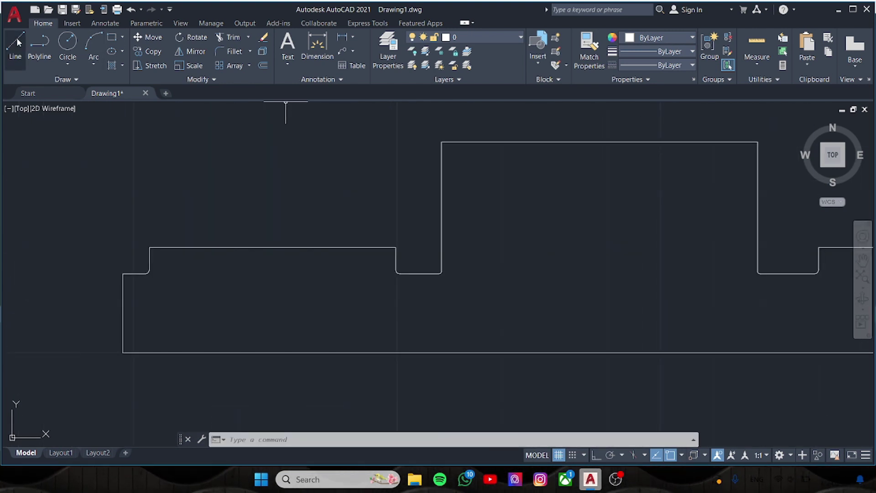
{"action": "left_click", "coordinate": [15, 45]}
{"action": "left_click", "coordinate": [146, 269]}
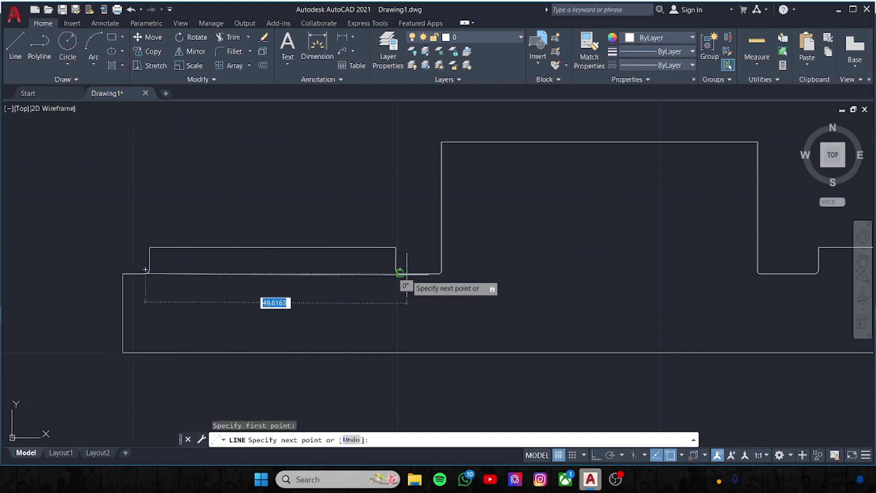
{"action": "left_click", "coordinate": [397, 273]}
{"action": "key", "text": "Escape"}
- Start a line under the right pad, cancel it, and zoom out to the whole part
{"action": "left_click", "coordinate": [15, 46]}
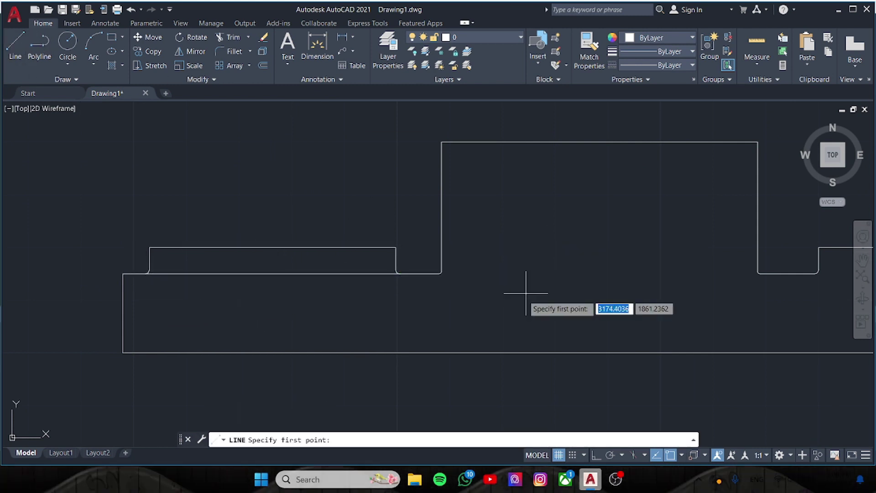
{"action": "middle_click_drag", "start_coordinate": [571, 285], "coordinate": [369, 263]}
{"action": "left_click", "coordinate": [614, 248]}
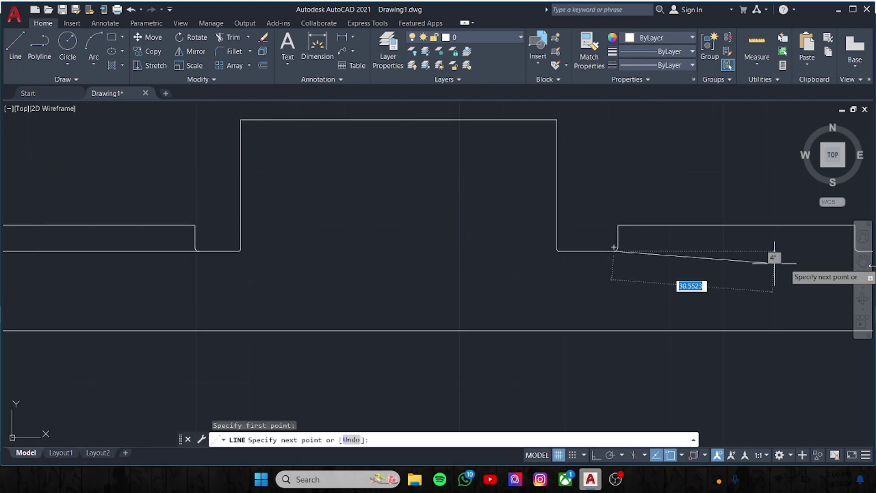
{"action": "middle_click_drag", "start_coordinate": [867, 249], "coordinate": [747, 256]}
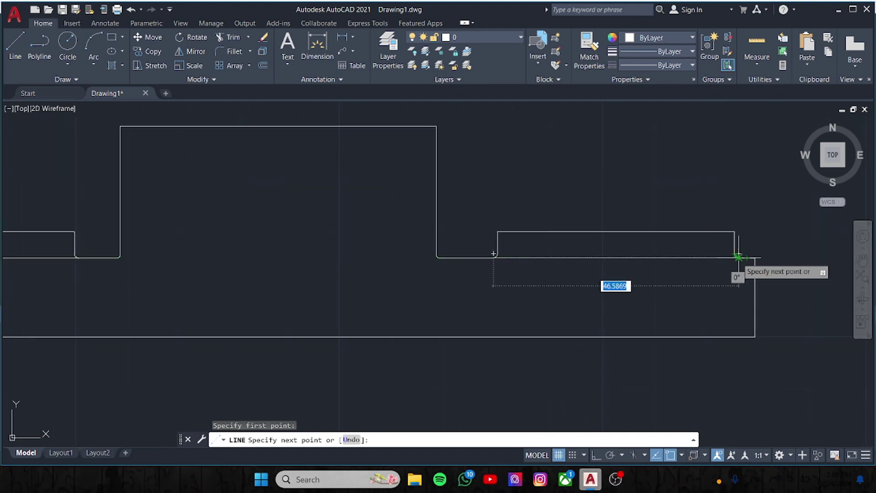
{"action": "key", "text": "Escape"}
{"action": "mouse_move", "coordinate": [366, 247]}
{"action": "middle_mouse_down"}
{"action": "mouse_move", "coordinate": [433, 292]}
{"action": "mouse_move", "coordinate": [514, 240]}
{"action": "middle_mouse_up"}
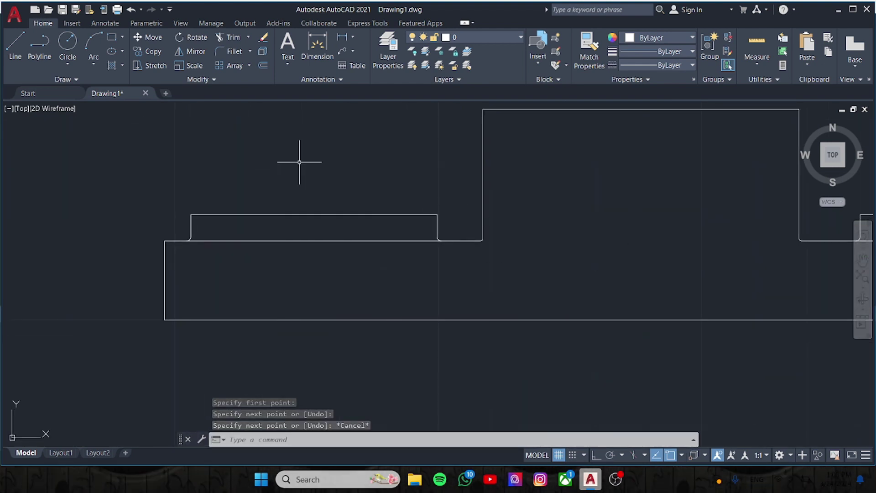
{"action": "scroll", "coordinate": [411, 228], "scroll_direction": "down", "scroll_amount": 6}
{"action": "scroll", "coordinate": [470, 215], "scroll_direction": "up", "scroll_amount": 2}
{"action": "middle_click_drag", "start_coordinate": [463, 309], "coordinate": [441, 329]}
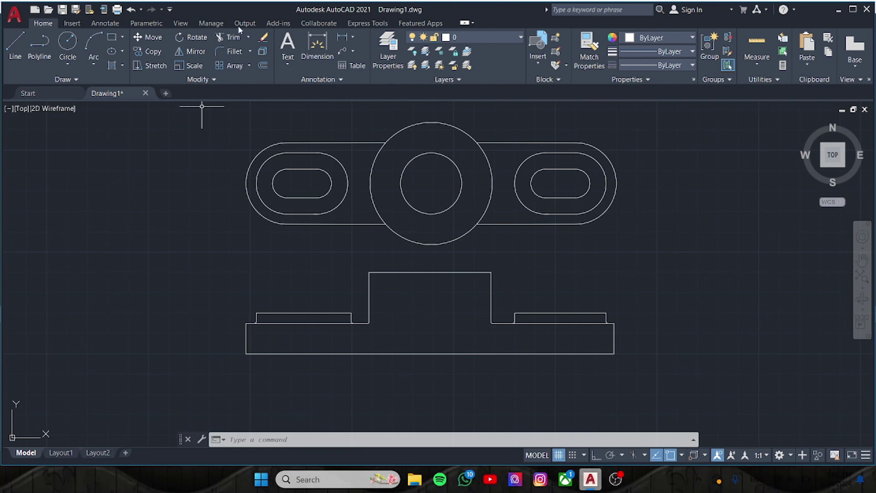
- Draw a vertical line through the left pad from the front view's upper edge
{"action": "left_click", "coordinate": [15, 45]}
{"action": "scroll", "coordinate": [254, 223], "scroll_direction": "up", "scroll_amount": 2}
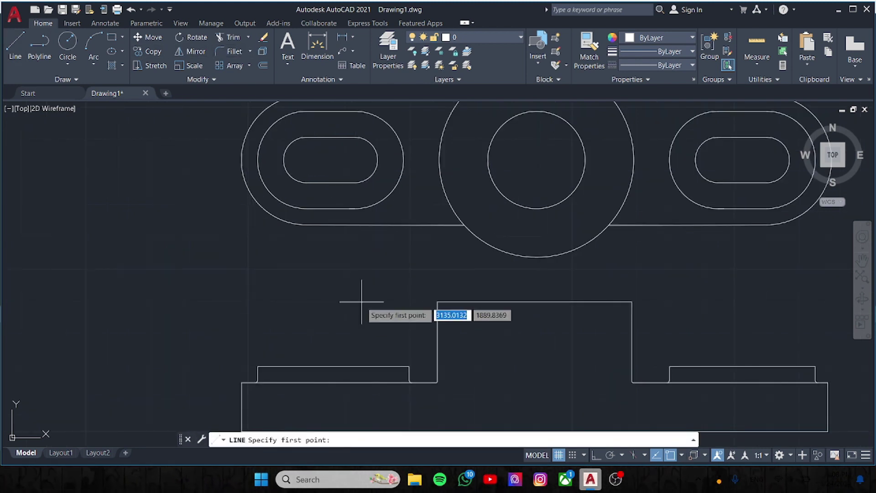
{"action": "middle_click_drag", "start_coordinate": [266, 336], "coordinate": [266, 307]}
{"action": "scroll", "coordinate": [267, 301], "scroll_direction": "down", "scroll_amount": 2}
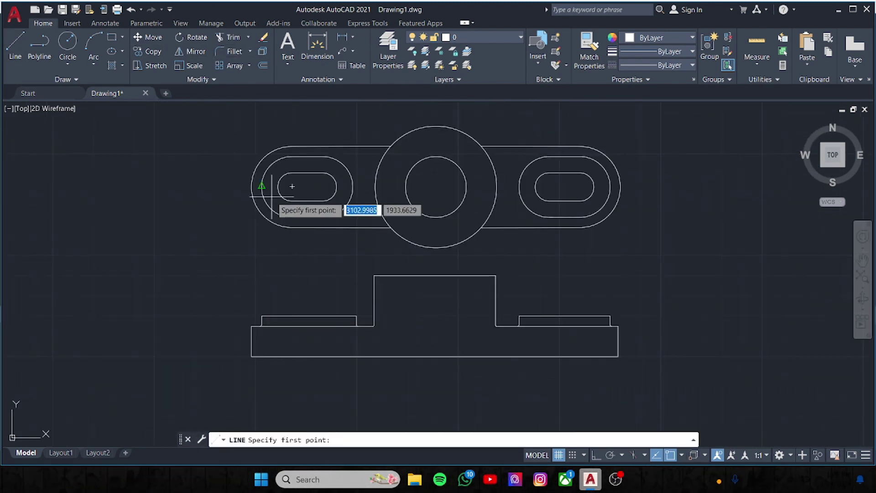
{"action": "left_click", "coordinate": [277, 316]}
{"action": "type", "text": "20"}
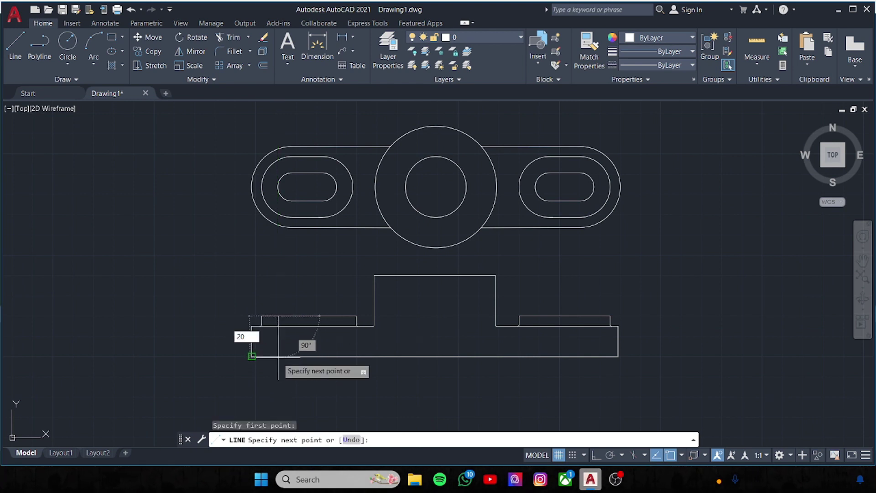
{"action": "left_click", "coordinate": [278, 356]}
{"action": "key", "text": "Return"}
- Draw 20-unit vertical lines from the base's lower-left corner and the right pad's top edge
{"action": "left_click", "coordinate": [18, 50]}
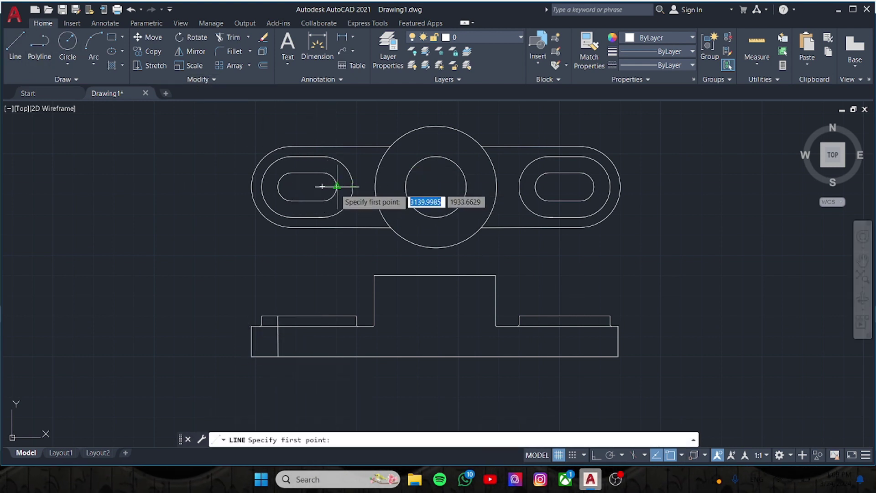
{"action": "left_click", "coordinate": [252, 356]}
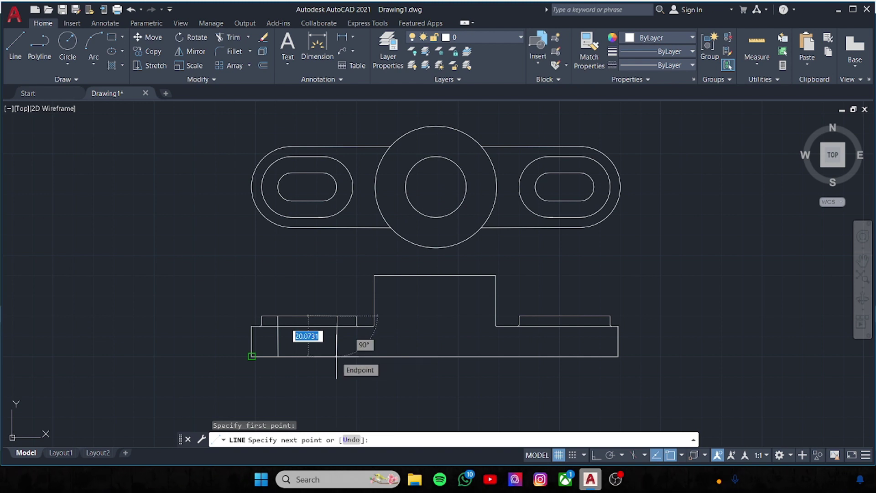
{"action": "type", "text": "20"}
{"action": "key", "text": "Return"}
{"action": "key", "text": "Escape"}
{"action": "left_click", "coordinate": [16, 46]}
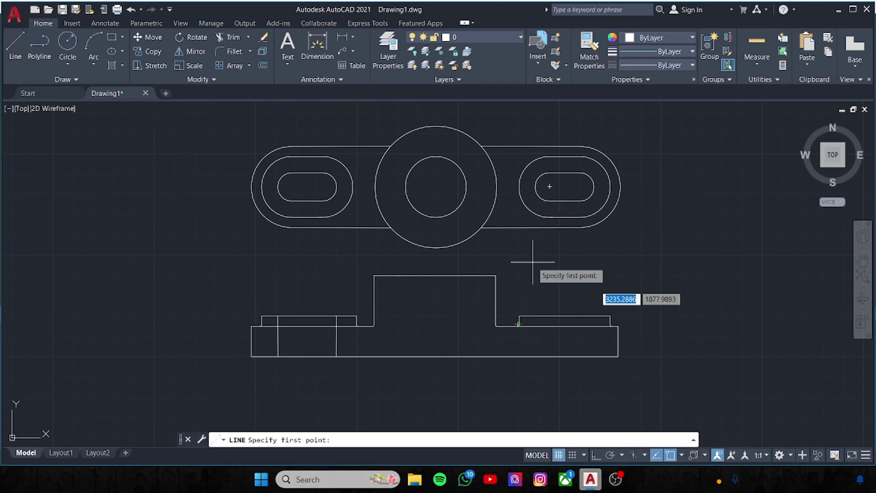
{"action": "left_click", "coordinate": [535, 316]}
{"action": "type", "text": "20"}
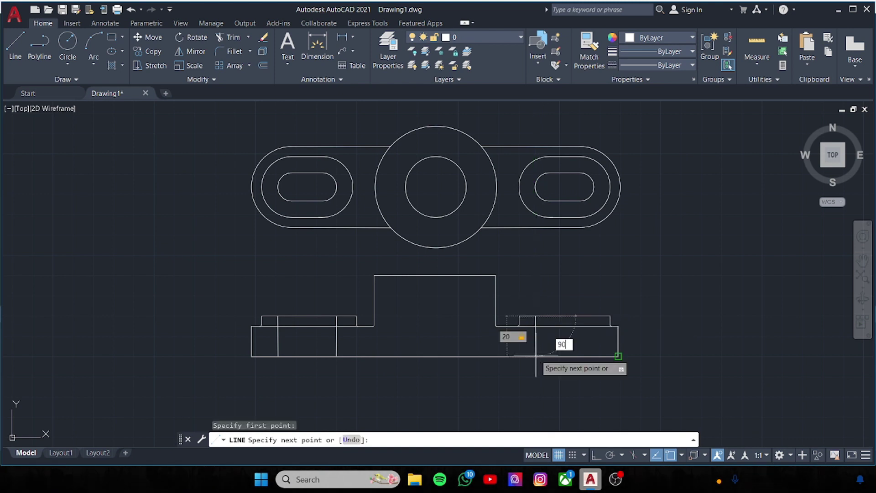
{"action": "key", "text": "Return"}
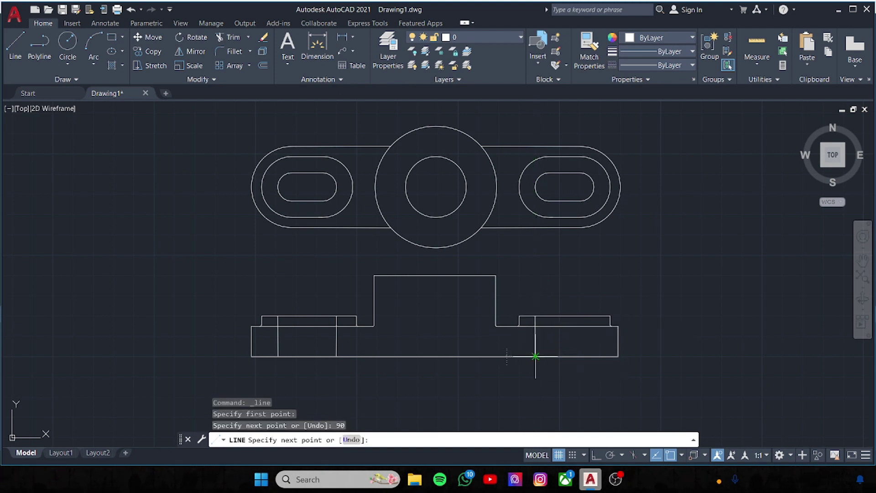
{"action": "key", "text": "Escape"}
{"action": "key", "text": "Return"}
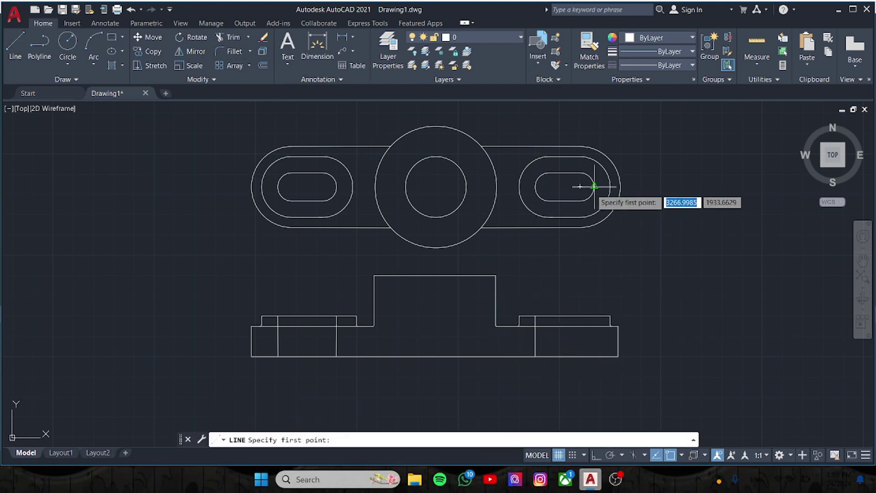
- Draw the 90-unit vertical slot-edge line from the right base's top corner
{"action": "left_click", "coordinate": [594, 316]}
{"action": "type", "text": "20"}
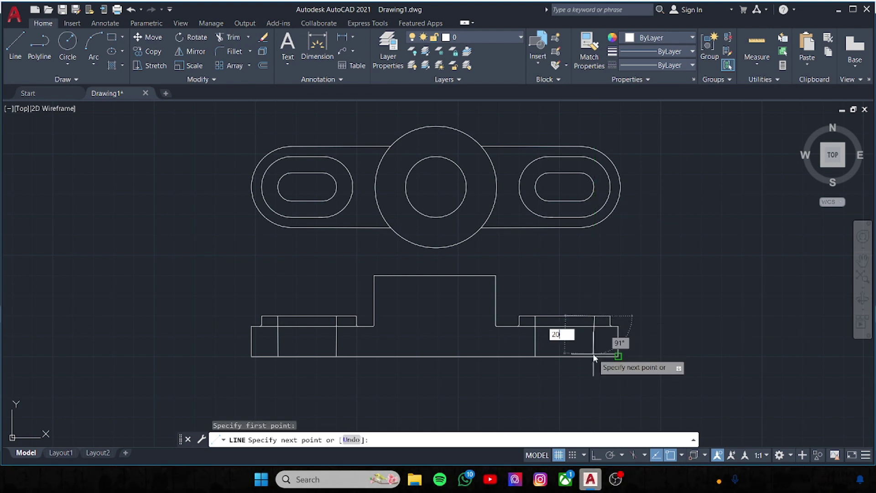
{"action": "key", "text": "Return"}
{"action": "key", "text": "Escape"}
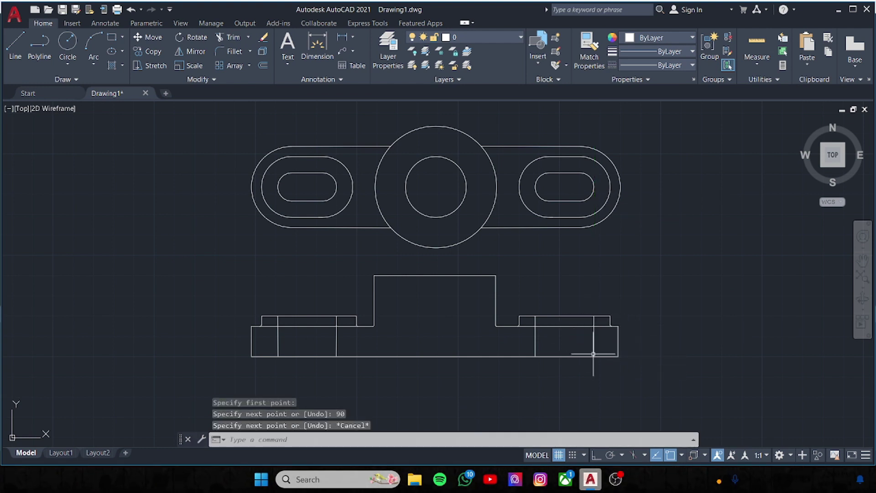
{"action": "key", "text": "Return"}
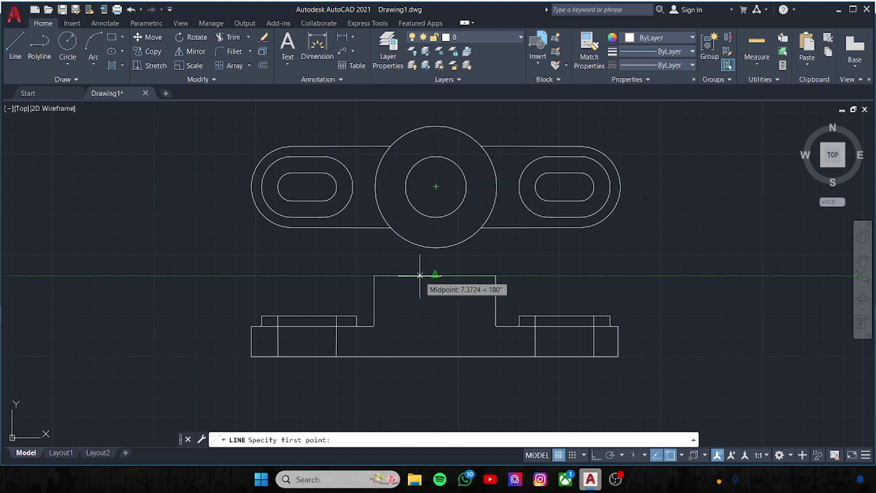
{"action": "type", "text": "15"}
- Draw a 90-unit vertical hole-edge line starting 15 units from the block's top midpoint
{"action": "key", "text": "Return"}
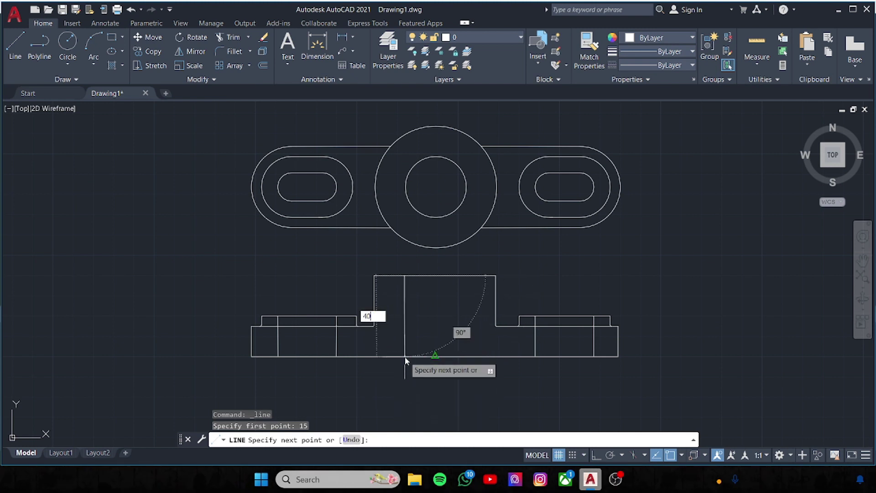
{"action": "left_click", "coordinate": [15, 45]}
{"action": "type", "text": "15"}
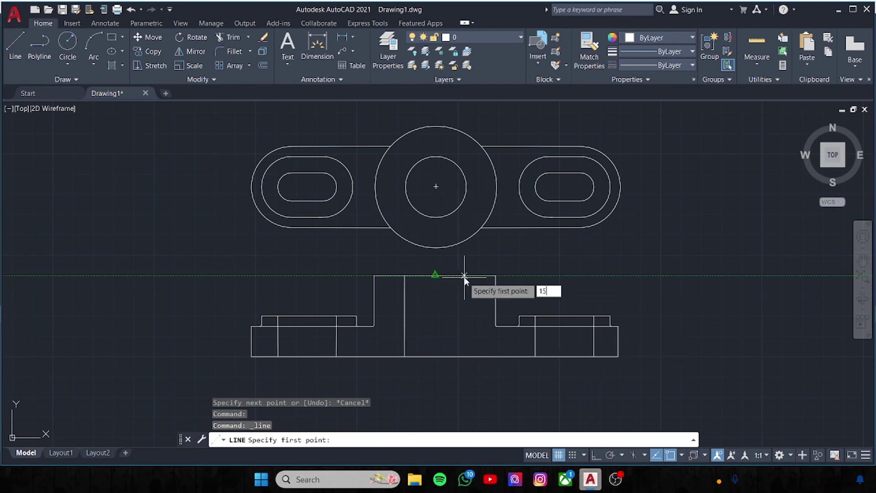
{"action": "key", "text": "Return"}
{"action": "type", "text": "40"}
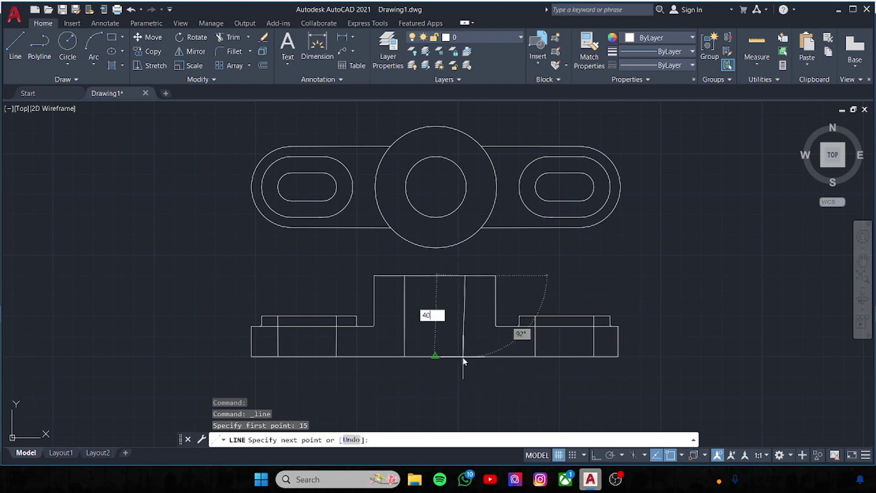
{"action": "key", "text": "Return"}
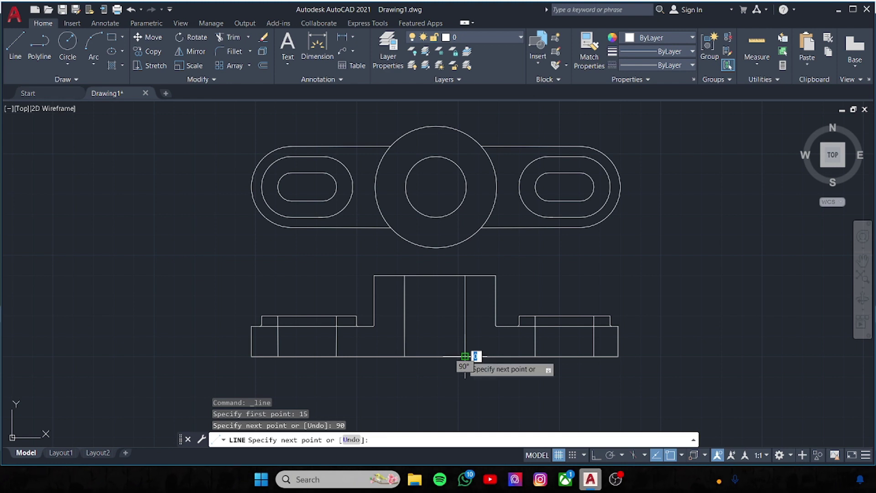
{"action": "key", "text": "Escape"}
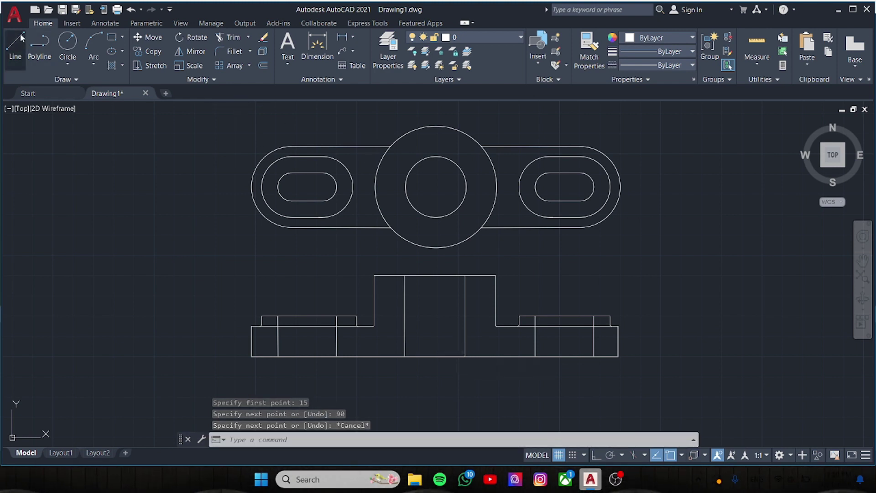
- Draw a 50-unit centre line from the block's top midpoint, extending 10 units above
{"action": "left_click", "coordinate": [15, 46]}
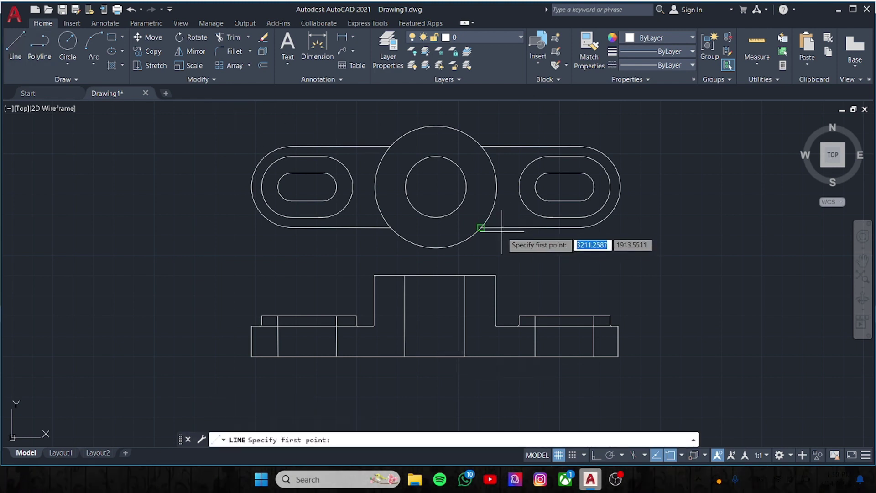
{"action": "left_click", "coordinate": [435, 275]}
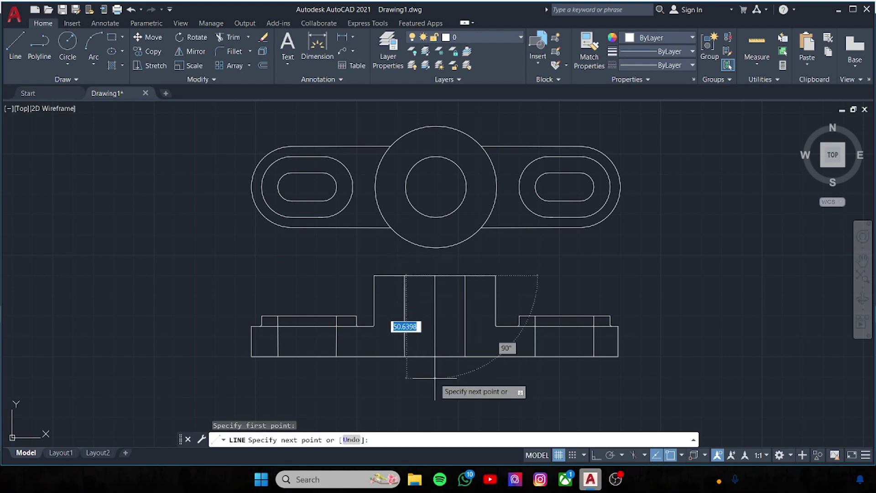
{"action": "type", "text": "50"}
{"action": "key", "text": "Return"}
{"action": "key", "text": "Return"}
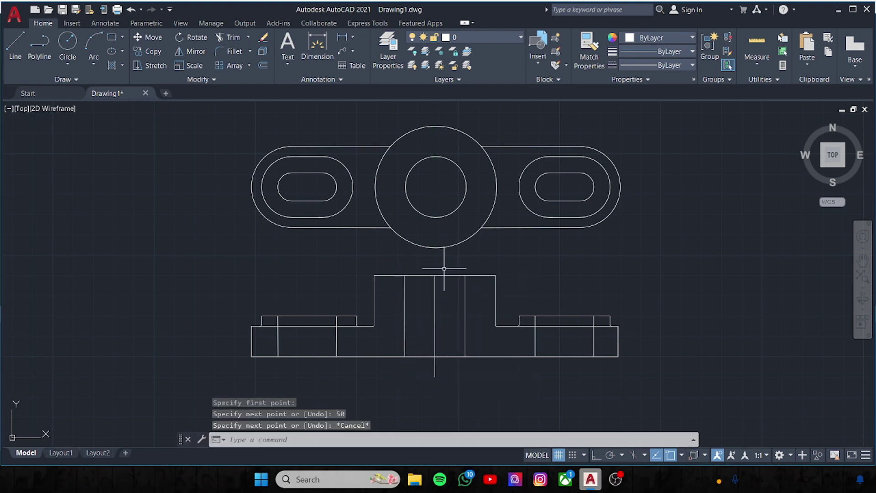
{"action": "key", "text": "Return"}
{"action": "left_click", "coordinate": [435, 275]}
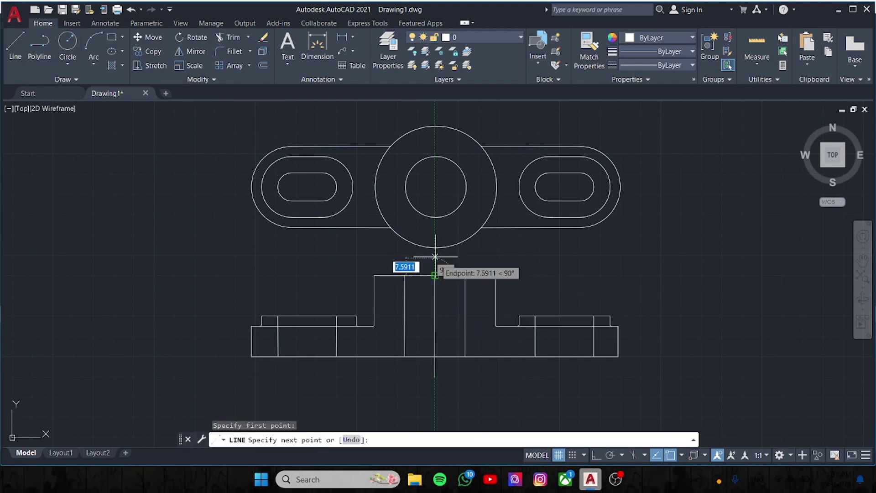
{"action": "type", "text": "10"}
{"action": "key", "text": "Return"}
{"action": "key", "text": "Escape"}
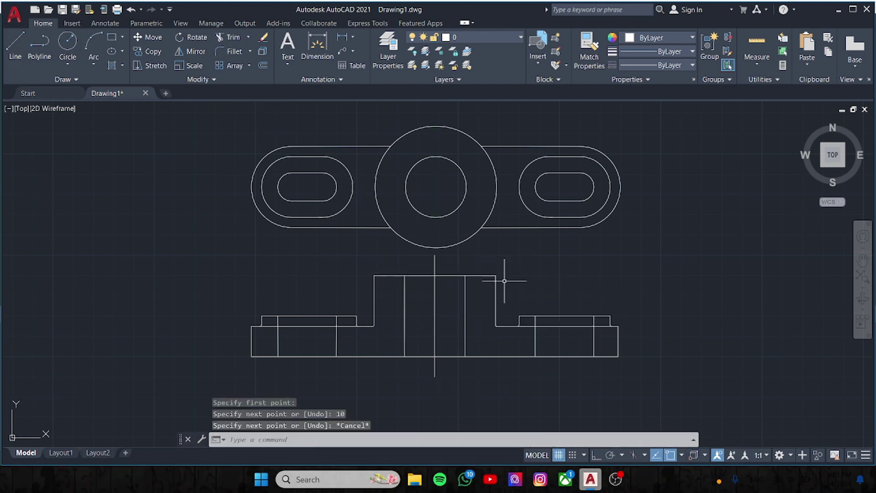
{"action": "middle_click_drag", "start_coordinate": [474, 293], "coordinate": [448, 290]}
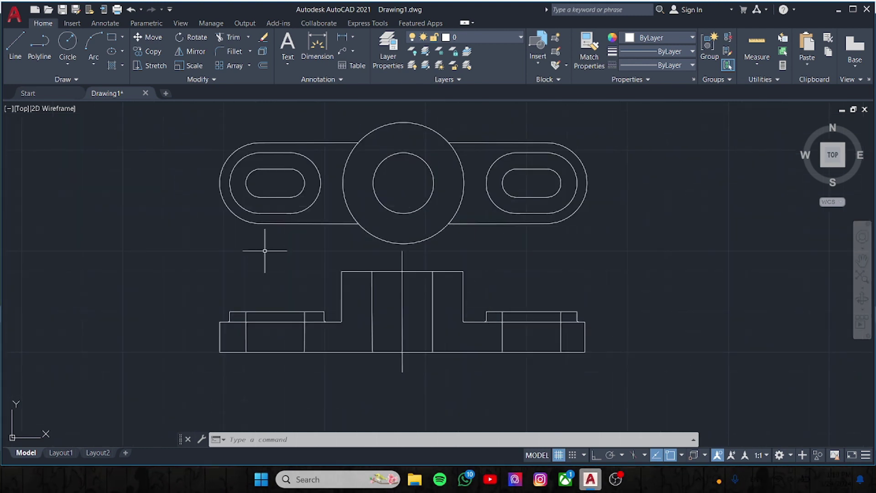
{"action": "left_click", "coordinate": [16, 45]}
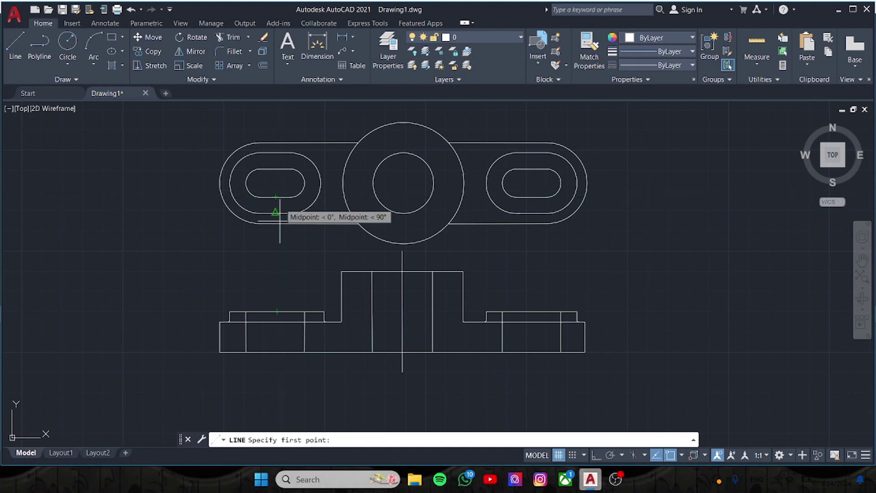
- Draw vertical centre lines through the left and right slots, the right one 45 units long
{"action": "left_click", "coordinate": [274, 287]}
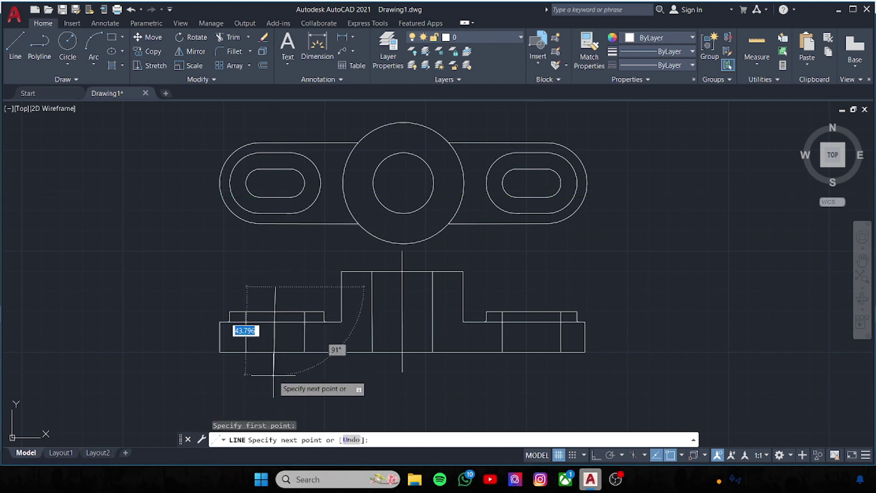
{"action": "type", "text": "45"}
{"action": "left_click", "coordinate": [275, 375]}
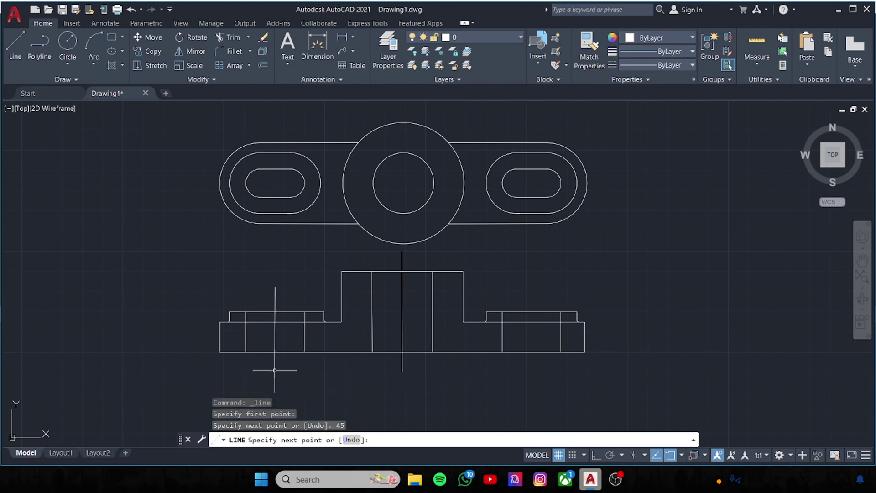
{"action": "key", "text": "Return"}
{"action": "key", "text": "Return"}
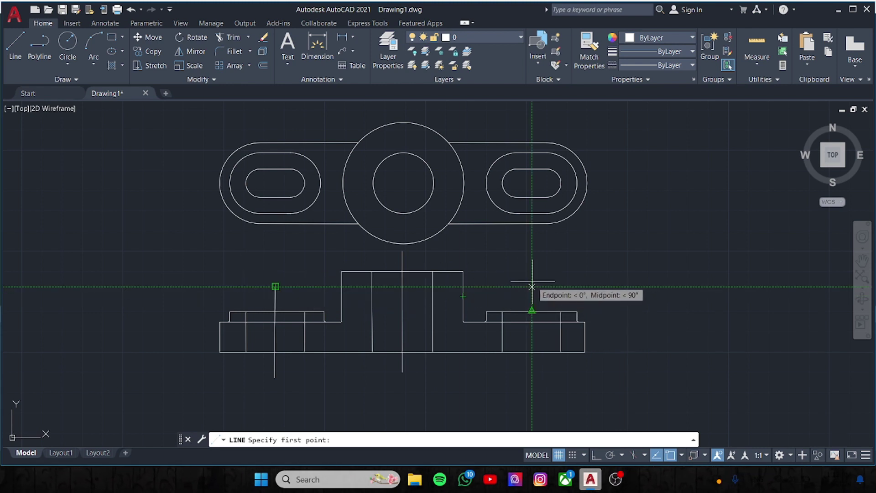
{"action": "left_click", "coordinate": [532, 287]}
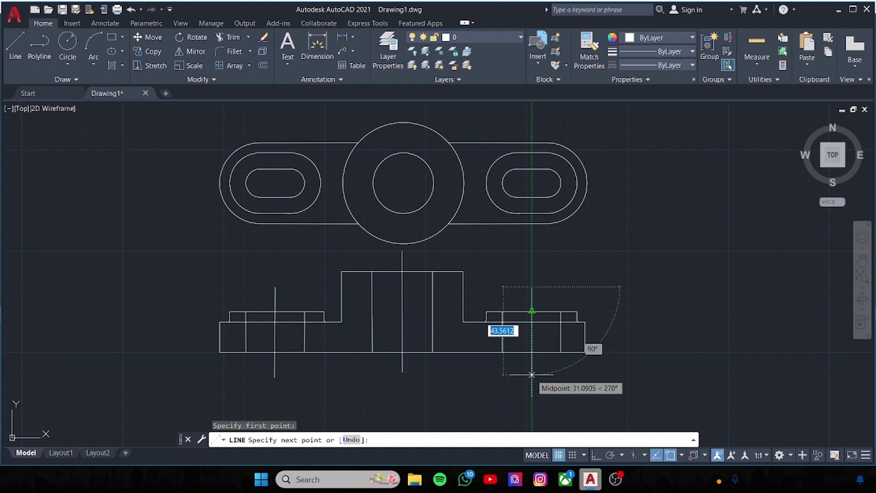
{"action": "type", "text": "45"}
{"action": "key", "text": "Return"}
{"action": "key", "text": "Escape"}
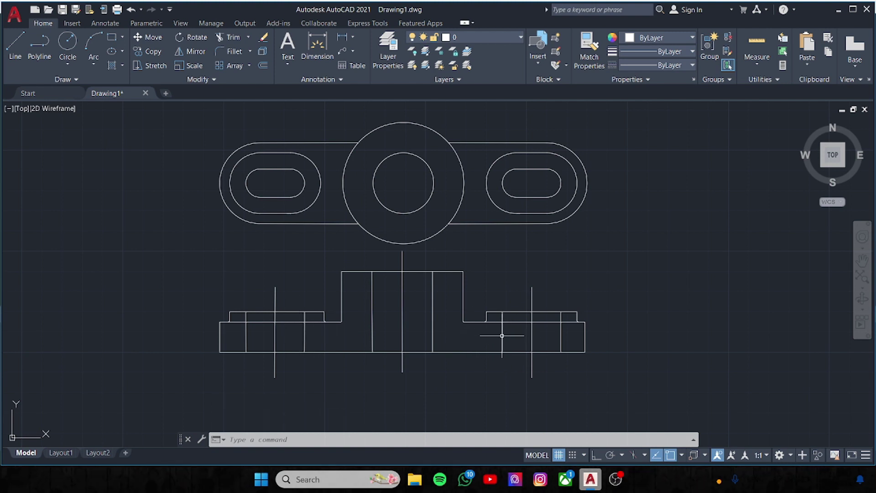
{"action": "scroll", "coordinate": [534, 331], "scroll_direction": "up", "scroll_amount": 2}
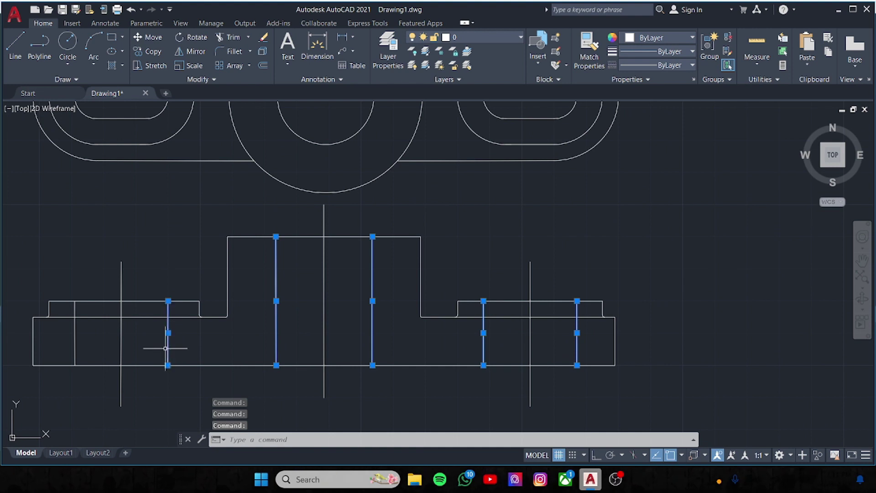
- Give the six edge lines linetype ACAD_ISO03W100 at scale 0.3, then select two centre lines
{"action": "right_click", "coordinate": [566, 361]}
{"action": "left_click", "coordinate": [589, 347]}
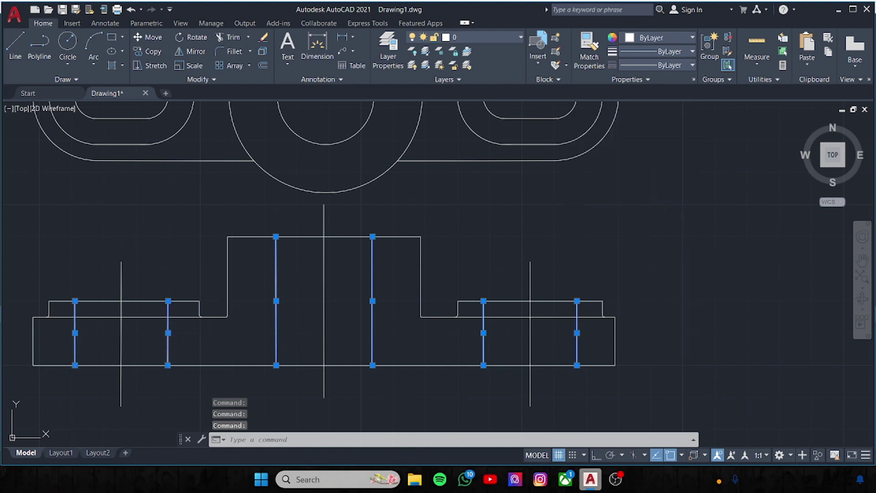
{"action": "left_click", "coordinate": [110, 93]}
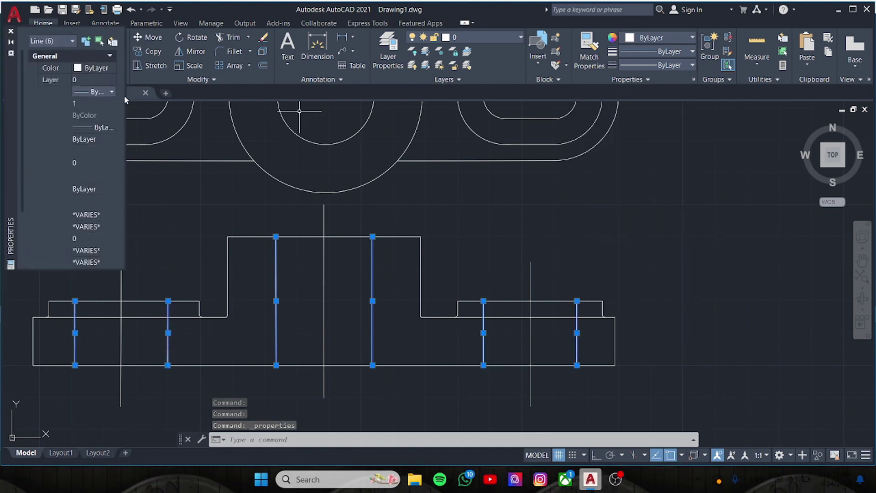
{"action": "left_click", "coordinate": [96, 142]}
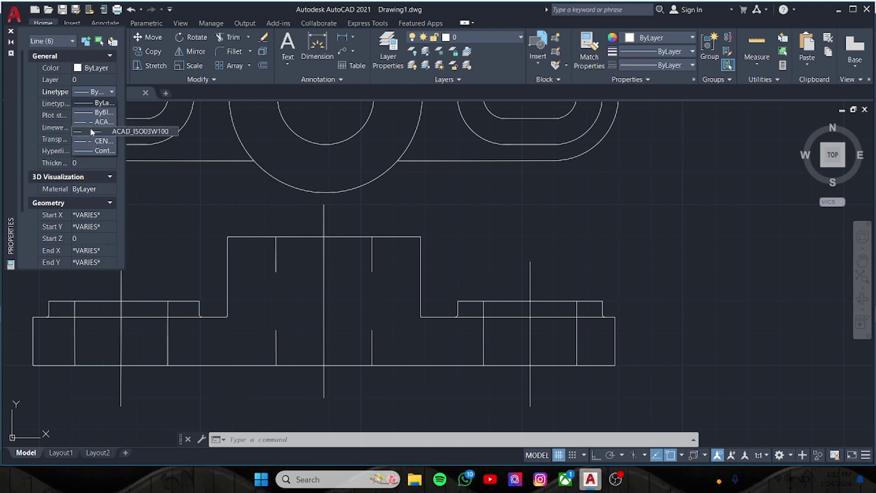
{"action": "left_click", "coordinate": [93, 131]}
{"action": "type", "text": "0."}
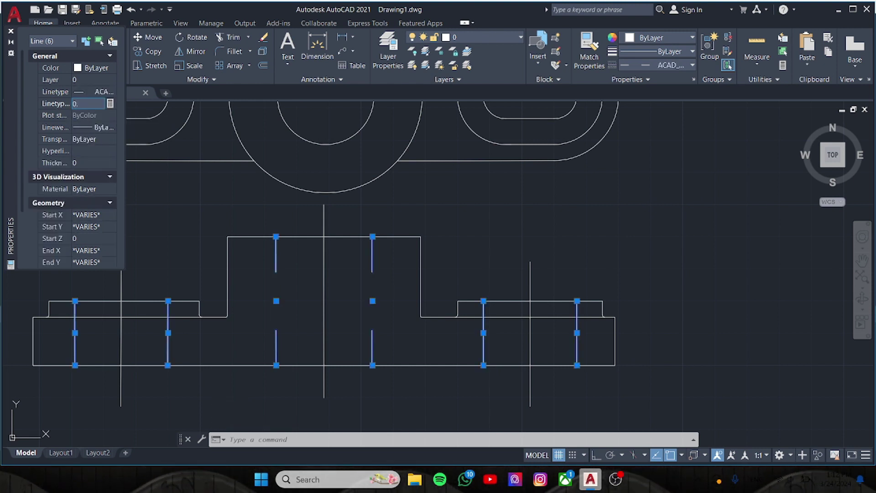
{"action": "type", "text": "3"}
{"action": "key", "text": "Return"}
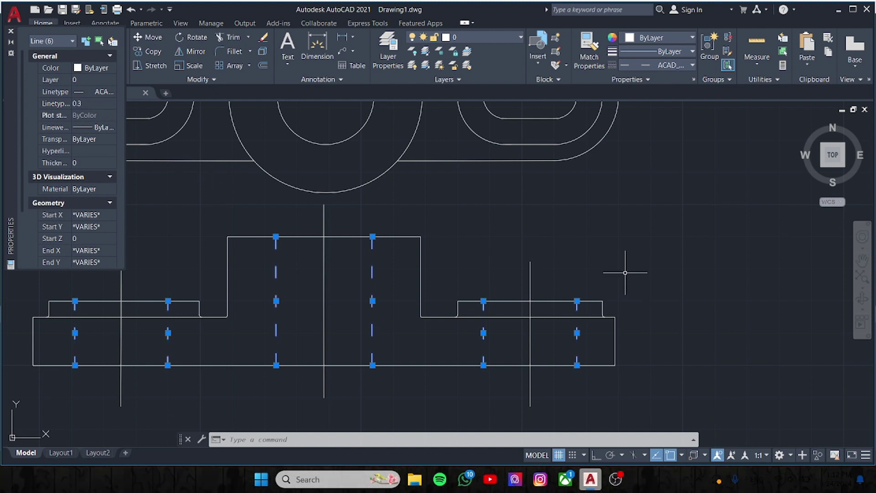
{"action": "left_click", "coordinate": [625, 272]}
{"action": "left_click", "coordinate": [557, 299]}
{"action": "key", "text": "Escape"}
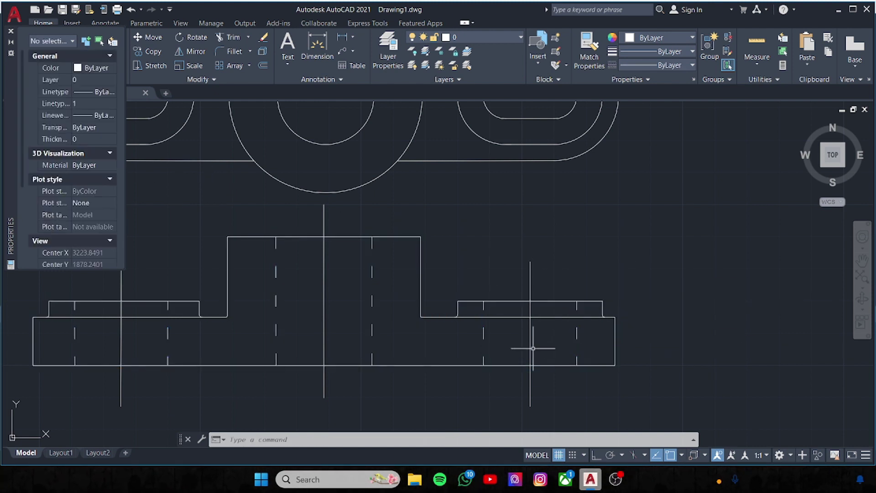
{"action": "left_click", "coordinate": [531, 348]}
{"action": "left_click", "coordinate": [324, 316]}
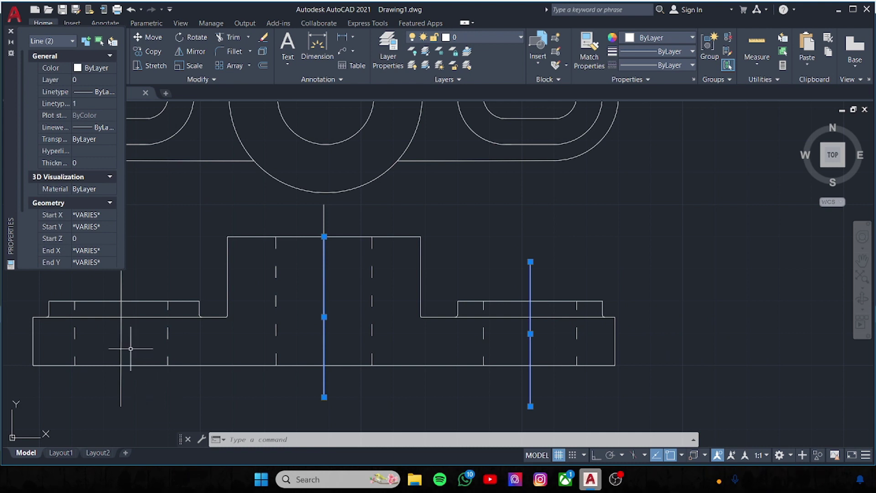
{"action": "left_click", "coordinate": [121, 334]}
{"action": "left_click", "coordinate": [325, 219]}
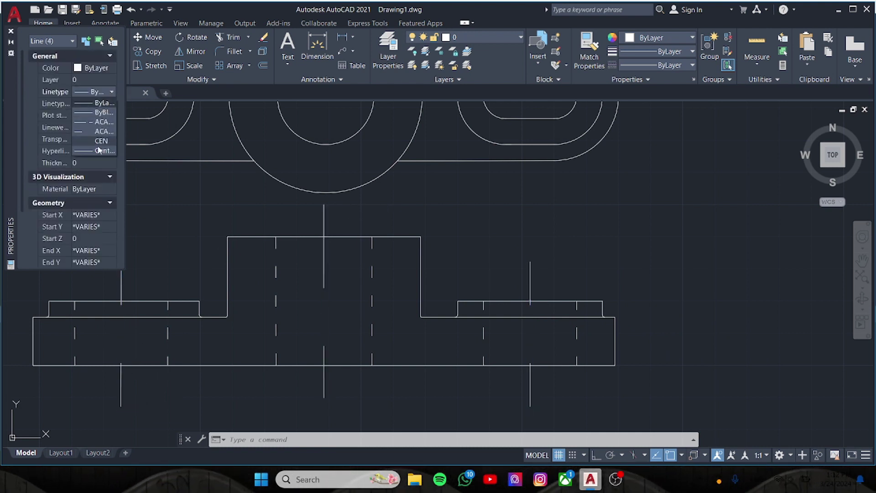
{"action": "left_click", "coordinate": [94, 103]}
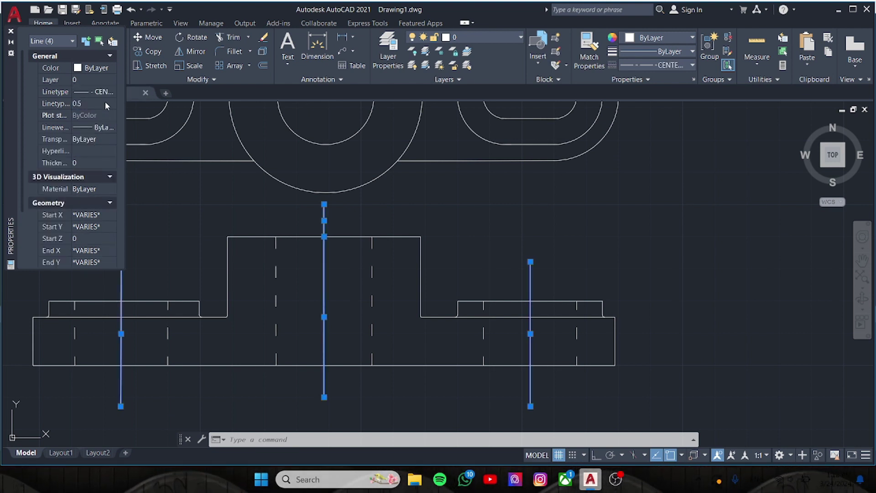
{"action": "key", "text": "Escape"}
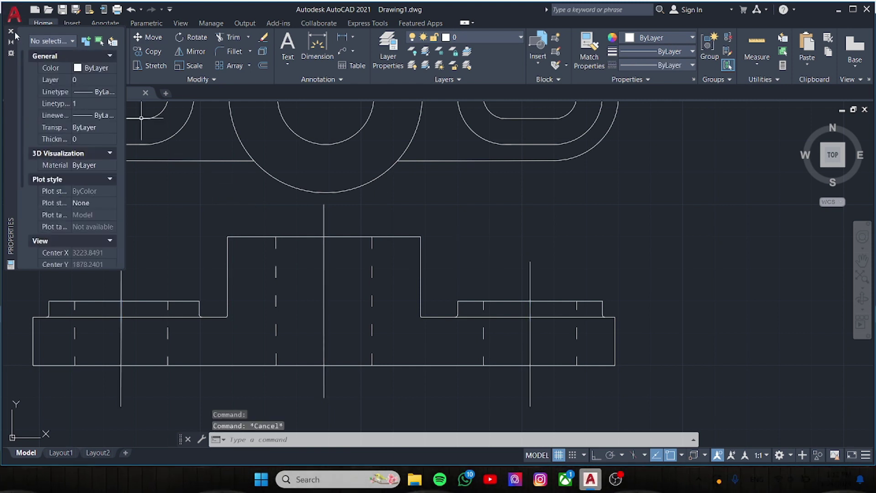
{"action": "left_click", "coordinate": [11, 31]}
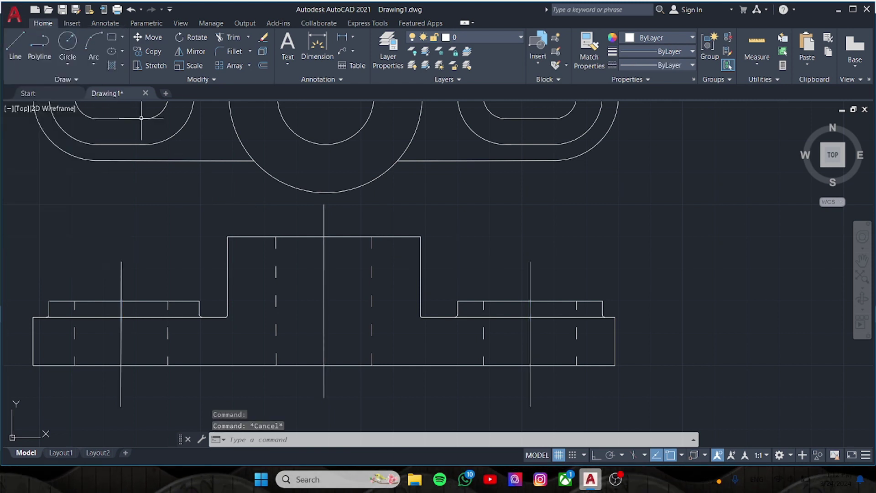
{"action": "left_click", "coordinate": [322, 311]}
{"action": "left_click", "coordinate": [122, 346]}
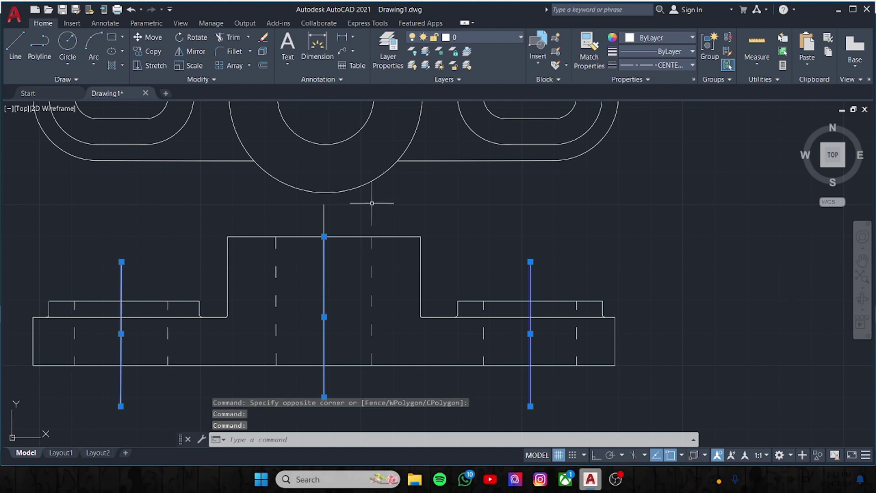
{"action": "left_click", "coordinate": [320, 221]}
{"action": "right_click", "coordinate": [325, 219]}
{"action": "left_click", "coordinate": [365, 441]}
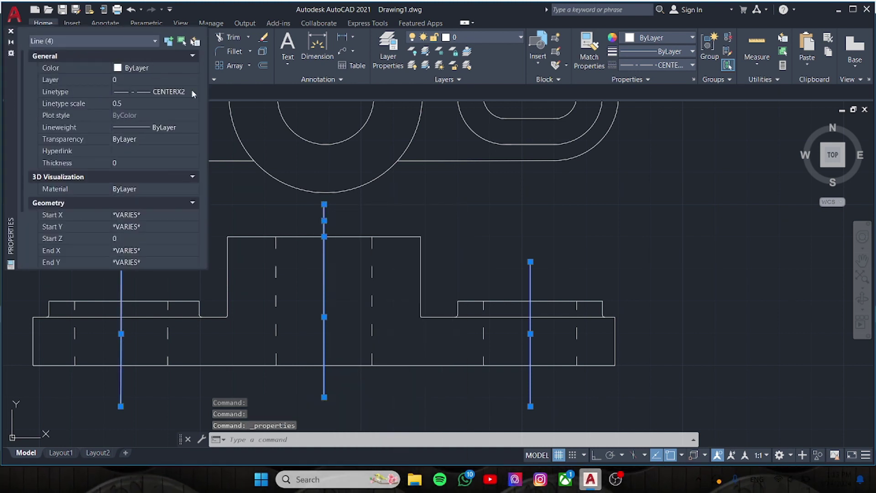
{"action": "left_click", "coordinate": [178, 103]}
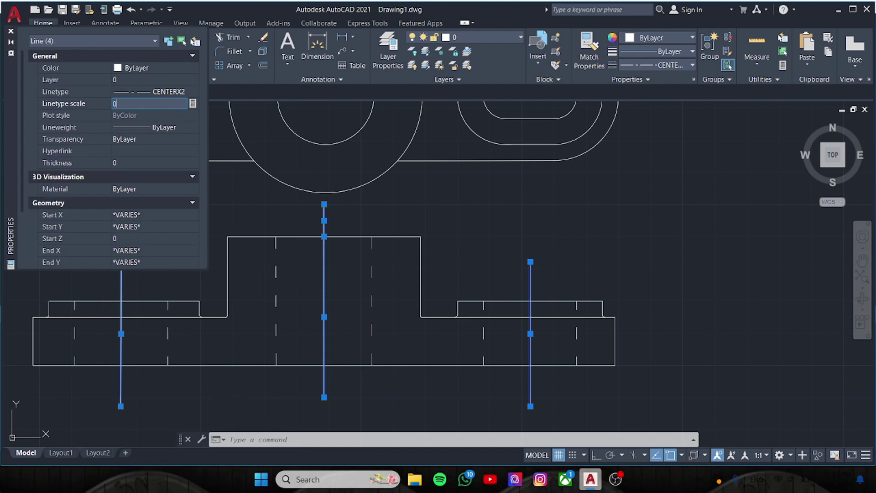
{"action": "key", "text": "Tab"}
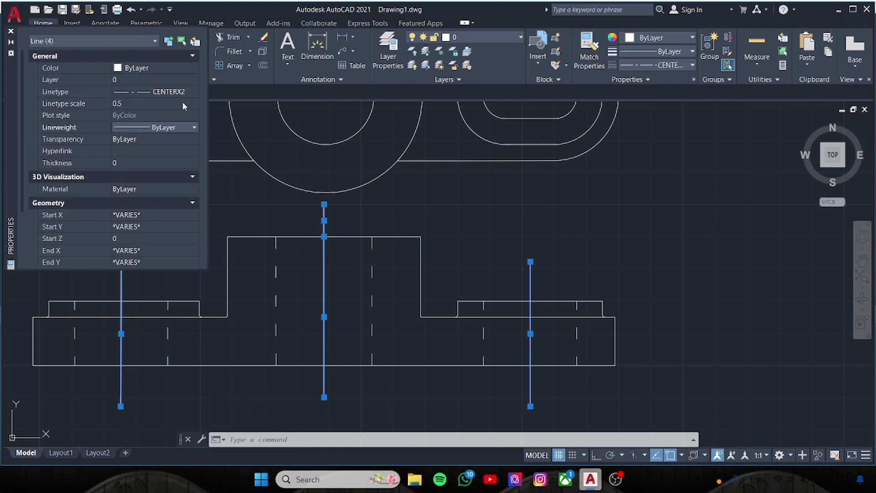
{"action": "left_click", "coordinate": [185, 93]}
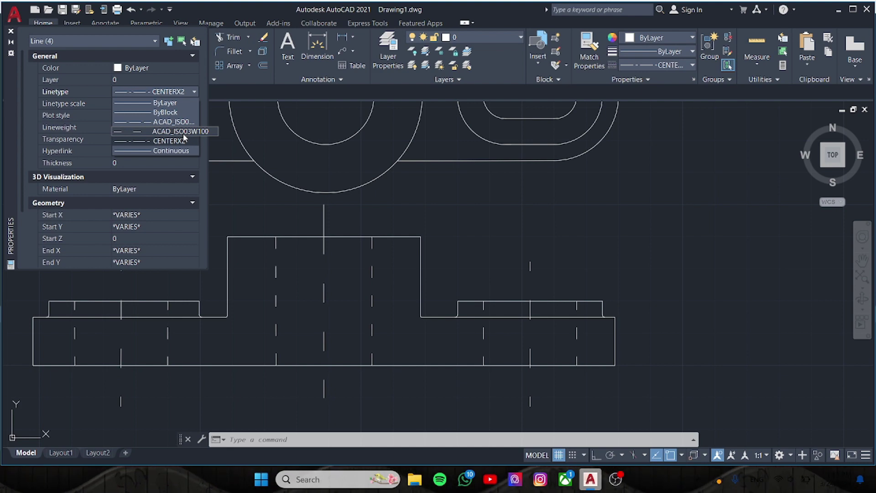
- Load the JIS_08_25 linetype from acadiso.lin through the Linetype Manager
{"action": "type", "text": "LINETYPE"}
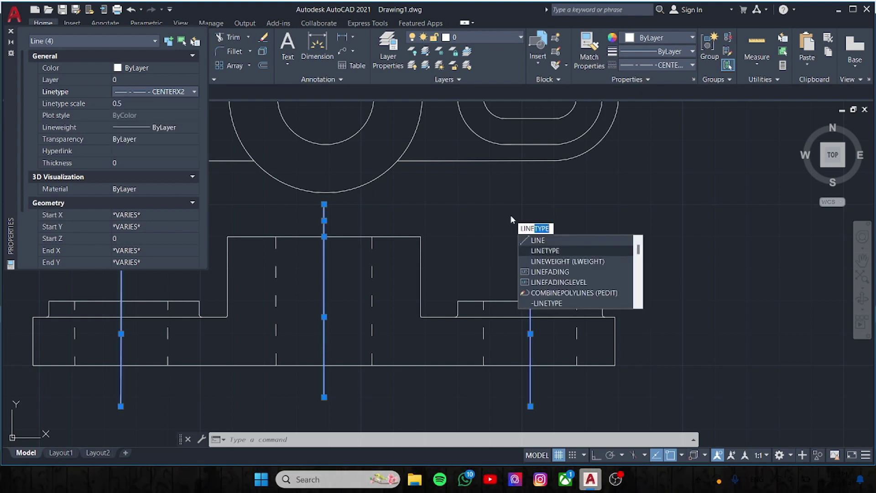
{"action": "key", "text": "Return"}
{"action": "left_click", "coordinate": [532, 143]}
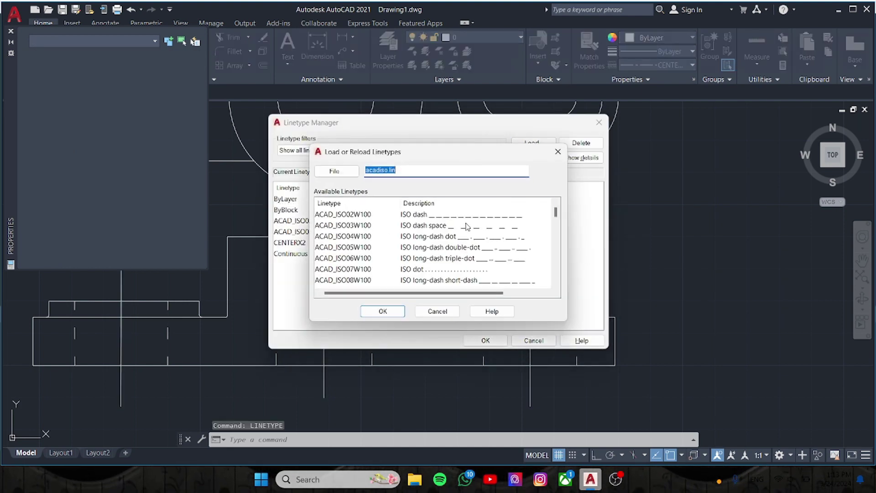
{"action": "scroll", "coordinate": [467, 227], "scroll_direction": "down", "scroll_amount": 1}
{"action": "scroll", "coordinate": [445, 277], "scroll_direction": "down", "scroll_amount": 2}
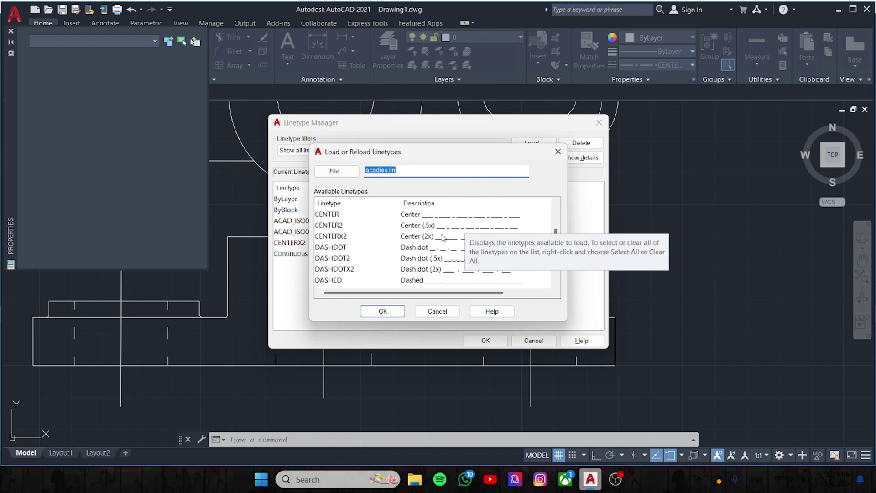
{"action": "left_click", "coordinate": [443, 237]}
{"action": "scroll", "coordinate": [463, 243], "scroll_direction": "down", "scroll_amount": 1}
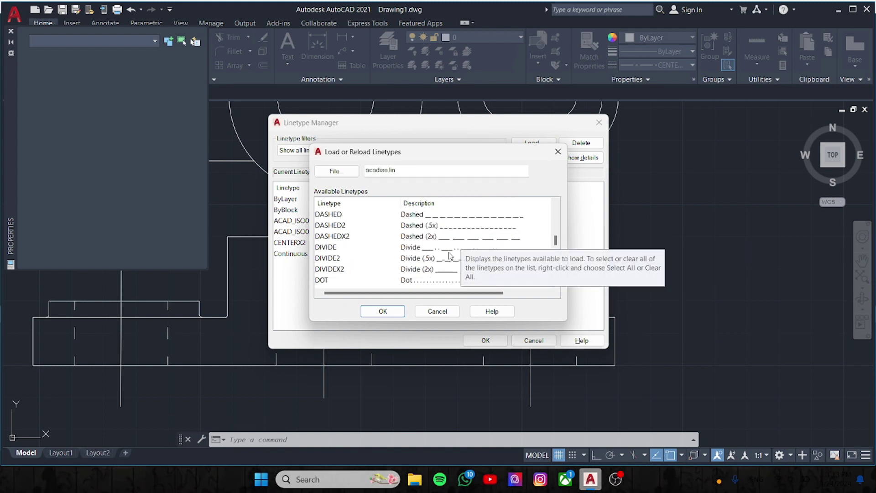
{"action": "left_click", "coordinate": [538, 240]}
{"action": "scroll", "coordinate": [489, 265], "scroll_direction": "down", "scroll_amount": 1}
{"action": "scroll", "coordinate": [490, 264], "scroll_direction": "down", "scroll_amount": 3}
{"action": "scroll", "coordinate": [492, 267], "scroll_direction": "down", "scroll_amount": 3}
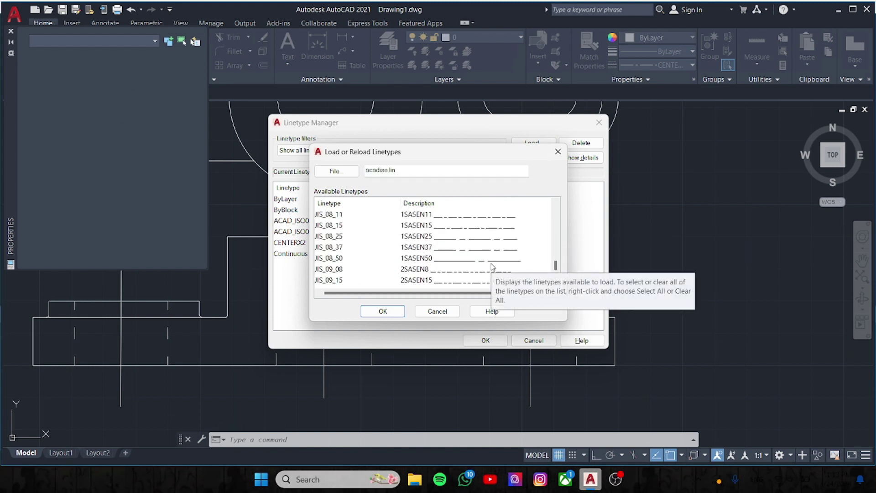
{"action": "scroll", "coordinate": [486, 265], "scroll_direction": "down", "scroll_amount": 3}
{"action": "scroll", "coordinate": [481, 260], "scroll_direction": "up", "scroll_amount": 3}
{"action": "left_click", "coordinate": [481, 259]}
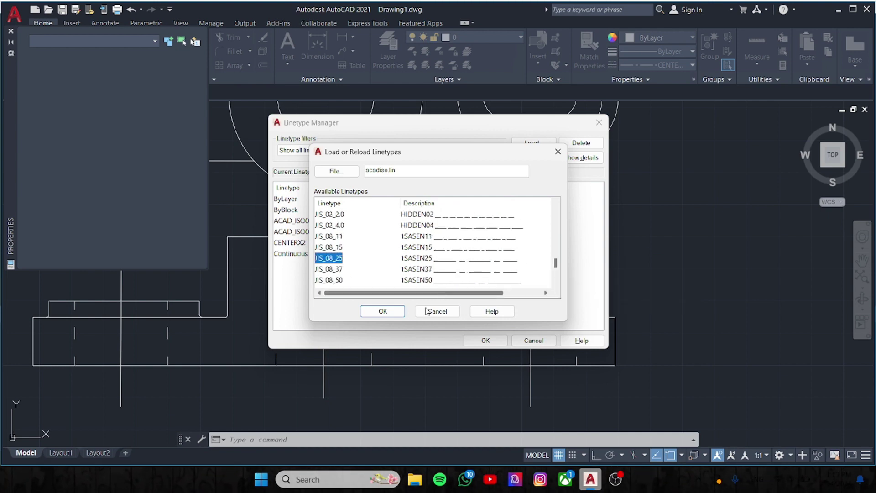
{"action": "left_click", "coordinate": [385, 314]}
{"action": "left_click", "coordinate": [486, 341]}
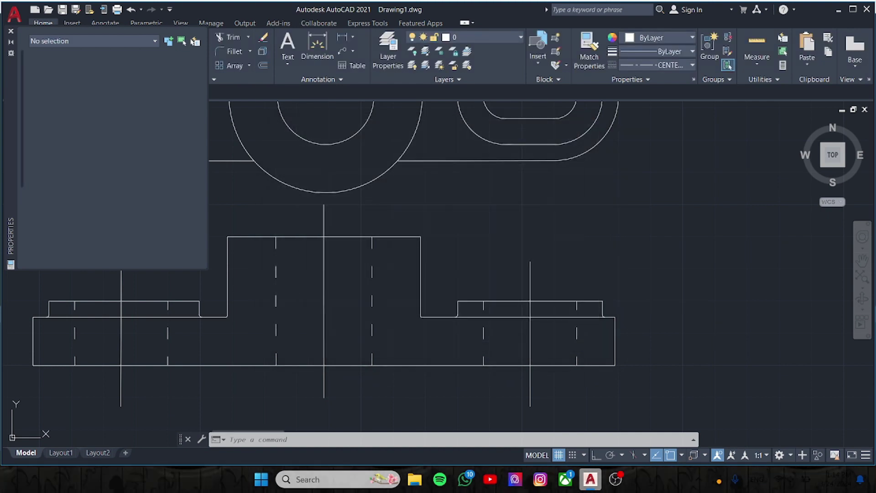
- With nothing selected, make JIS_08_25 the current linetype with linetype scale 0.5
{"action": "left_click", "coordinate": [195, 93]}
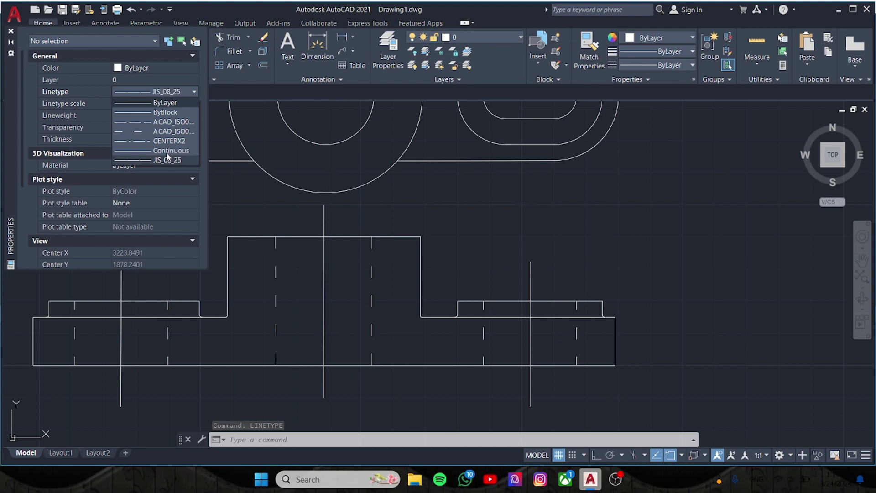
{"action": "left_click", "coordinate": [168, 160]}
{"action": "left_click", "coordinate": [153, 103]}
{"action": "type", "text": "5"}
{"action": "key", "text": "Return"}
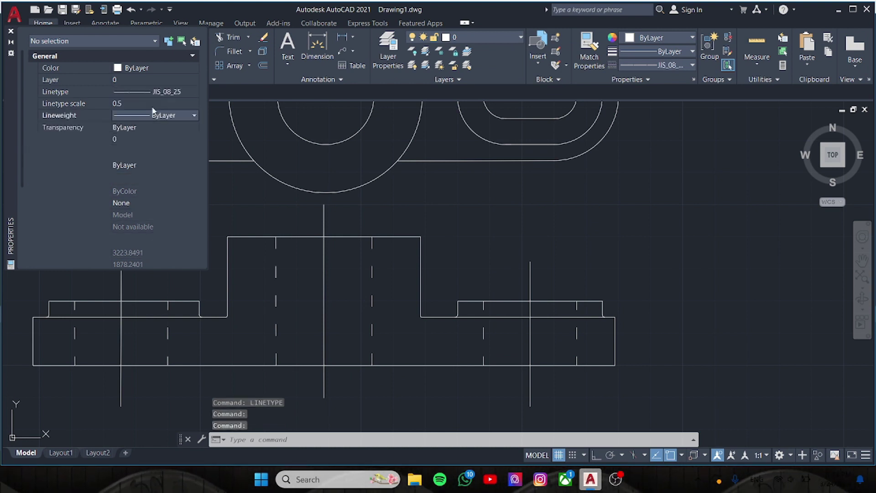
- Select the left, middle and right vertical centre lines, four in all
{"action": "left_click", "coordinate": [533, 348]}
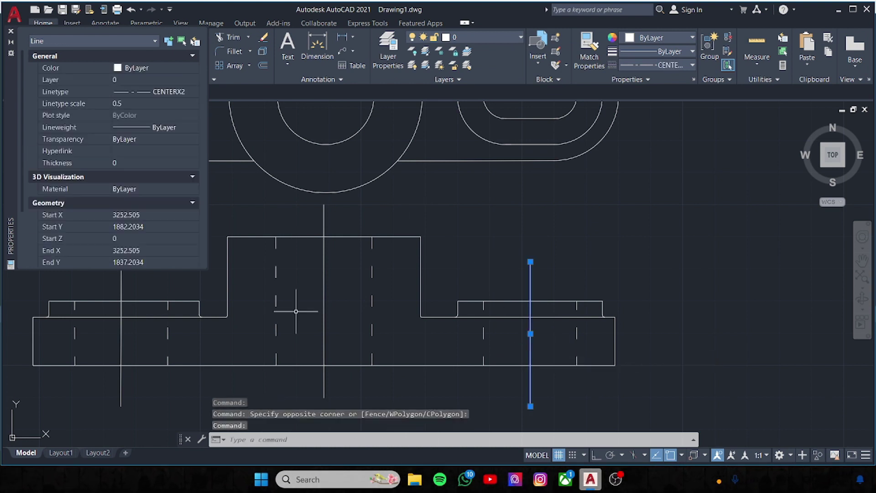
{"action": "left_click", "coordinate": [324, 313]}
{"action": "left_click", "coordinate": [328, 217]}
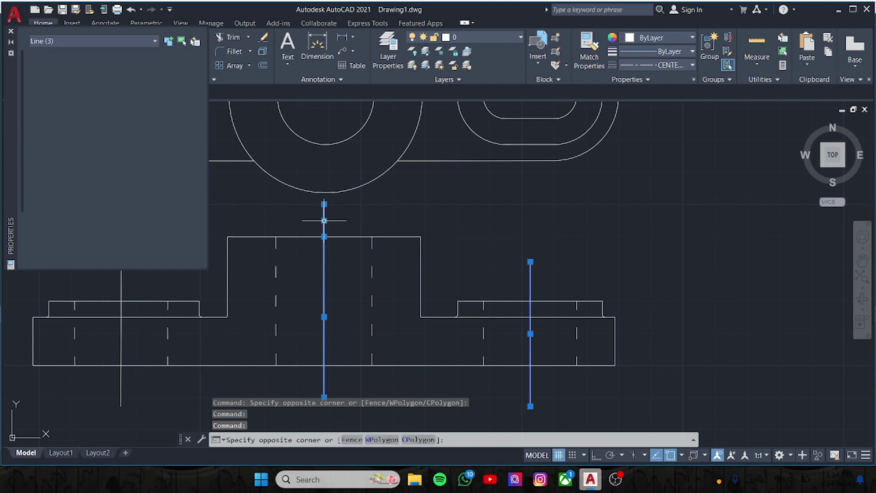
{"action": "left_click", "coordinate": [118, 317]}
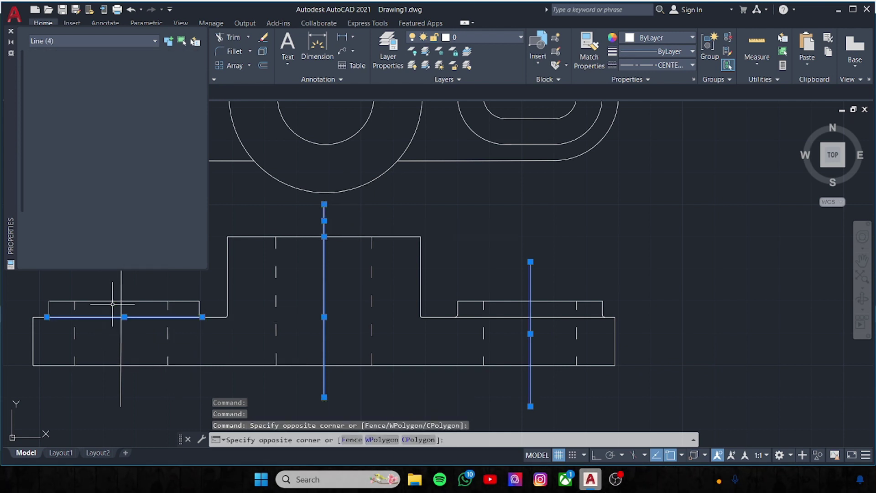
{"action": "key", "text": "Escape"}
{"action": "left_click", "coordinate": [121, 356]}
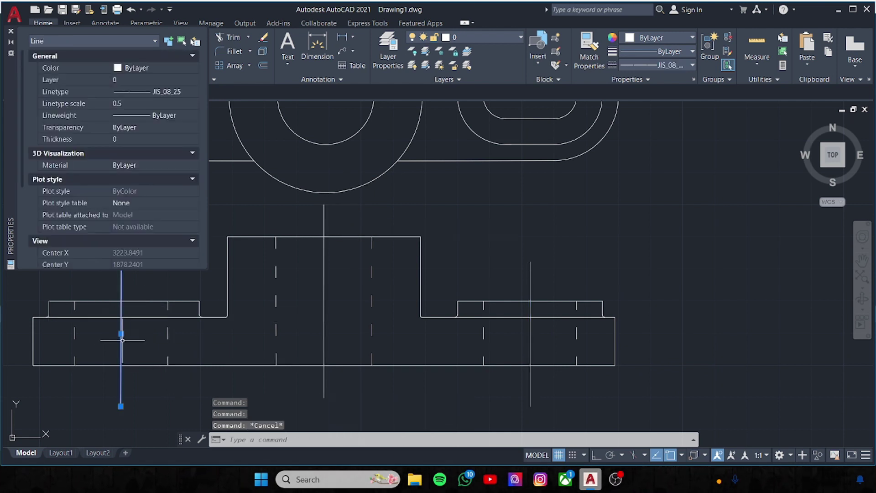
{"action": "left_click", "coordinate": [322, 313]}
{"action": "left_click", "coordinate": [339, 234]}
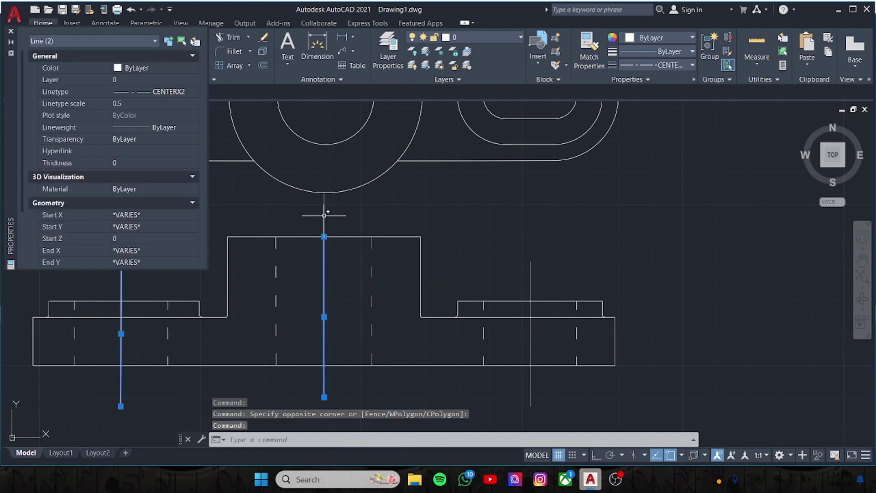
{"action": "left_click", "coordinate": [530, 339]}
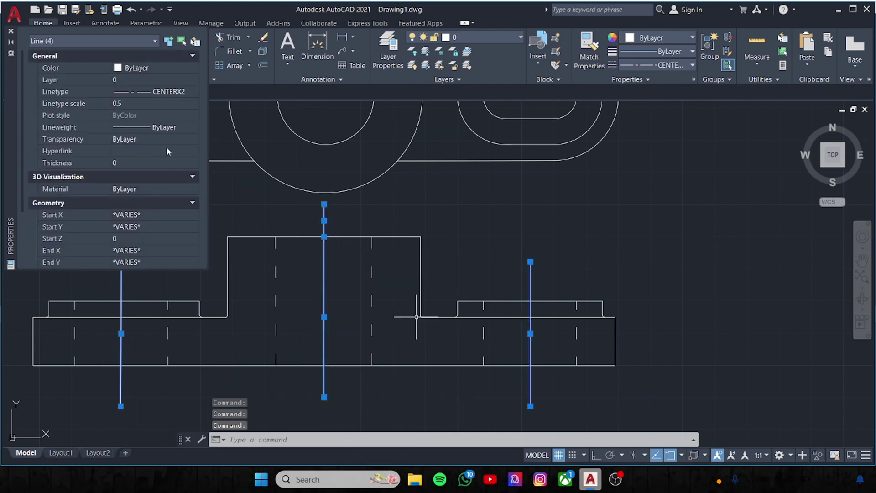
- Try JIS_08_25 on the selected centre lines, then settle on CENTERX2 at linetype scale 0.2
{"action": "left_click", "coordinate": [194, 92]}
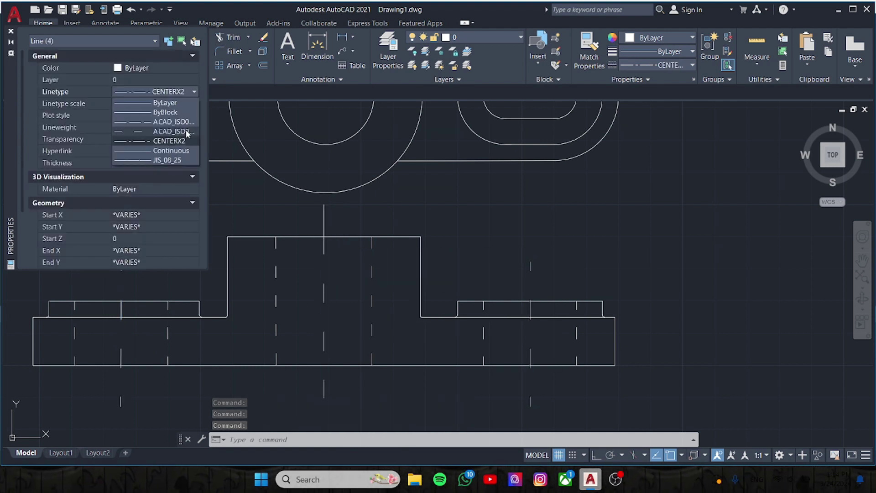
{"action": "left_click", "coordinate": [181, 161]}
{"action": "left_click", "coordinate": [155, 103]}
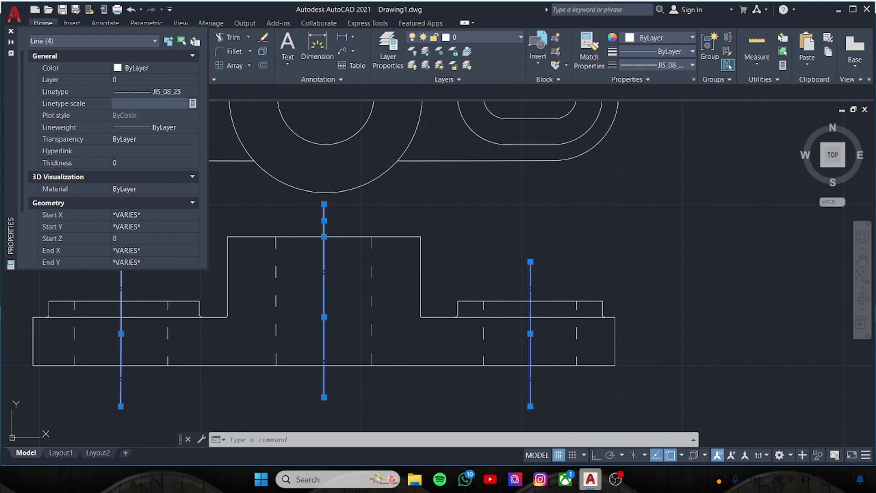
{"action": "type", "text": "0.5"}
{"action": "left_click", "coordinate": [154, 102]}
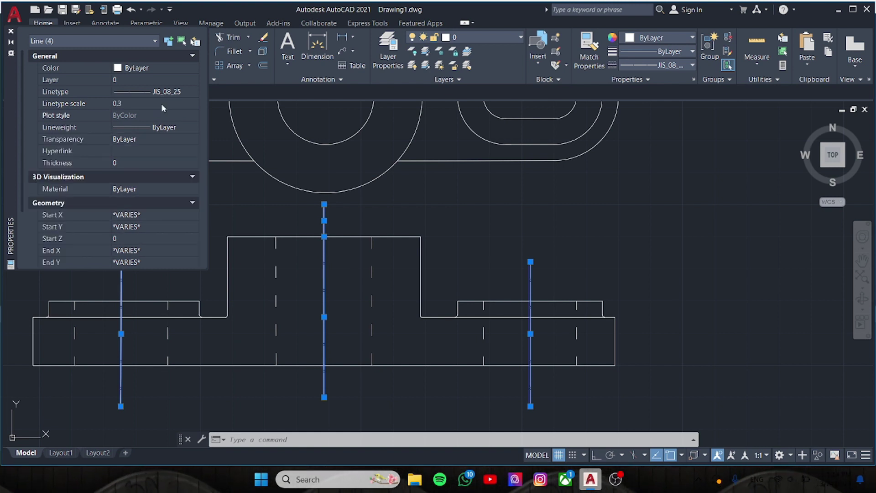
{"action": "left_click", "coordinate": [176, 89]}
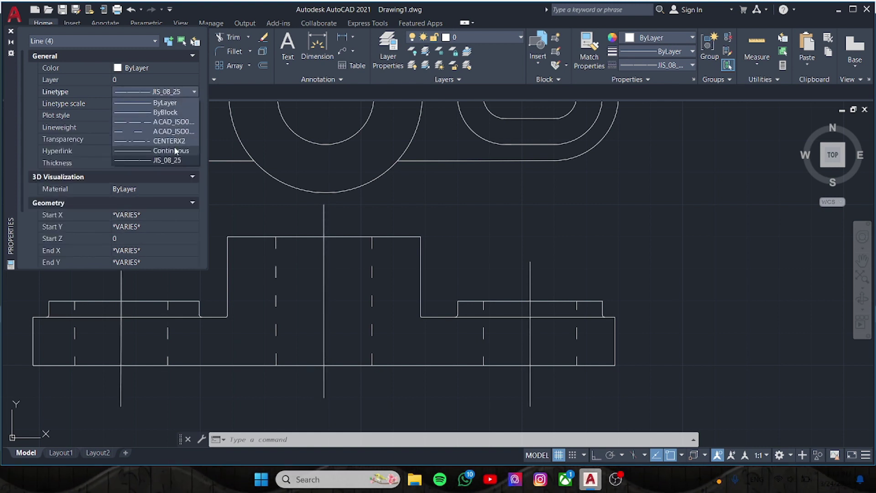
{"action": "left_click", "coordinate": [175, 141]}
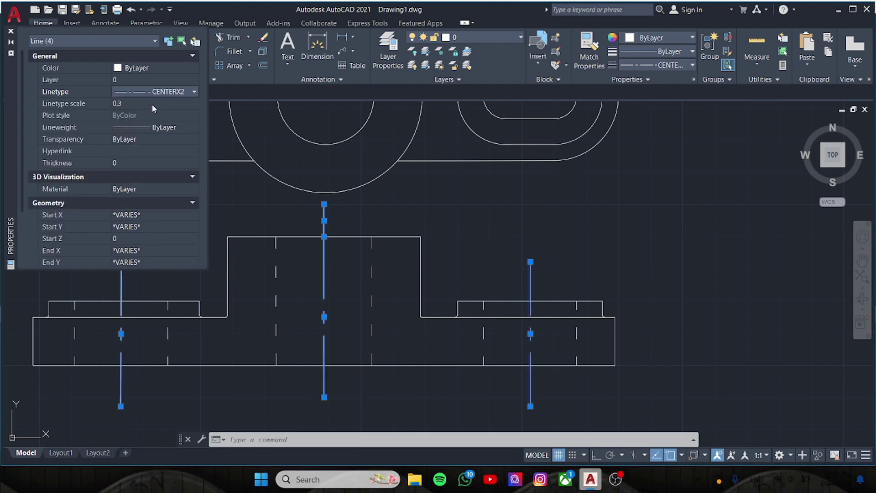
{"action": "left_click", "coordinate": [153, 105]}
{"action": "type", "text": "0.2"}
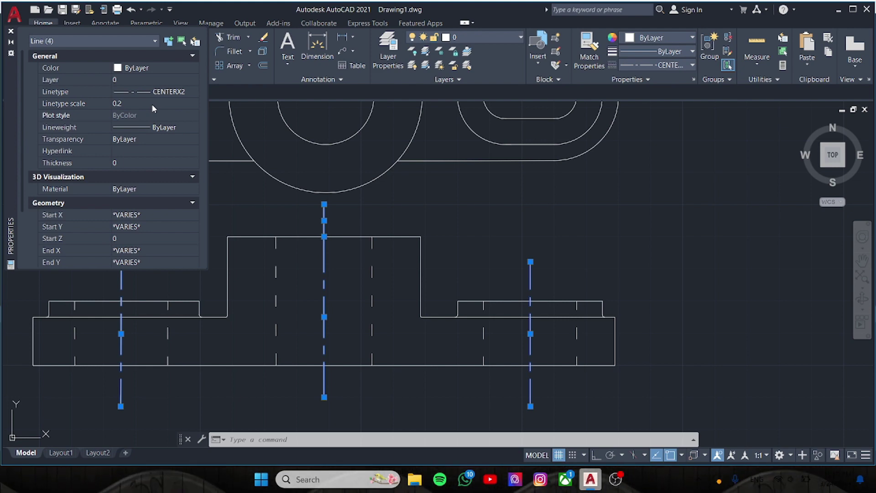
{"action": "key", "text": "ctrl+1"}
{"action": "middle_click_drag", "start_coordinate": [422, 216], "coordinate": [477, 293]}
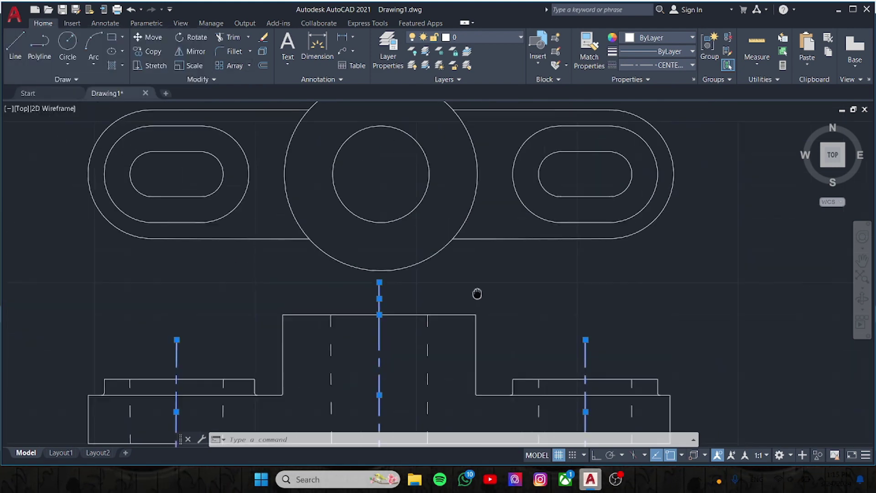
{"action": "scroll", "coordinate": [583, 289], "scroll_direction": "down", "scroll_amount": 2}
{"action": "scroll", "coordinate": [595, 248], "scroll_direction": "down", "scroll_amount": 1}
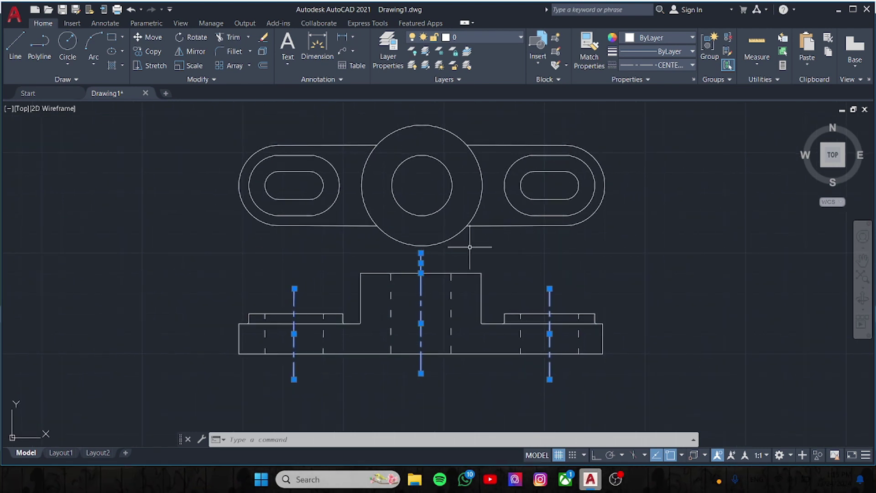
- Place linear dimensions 15, 56 and 20 above the top view's left slot and central circle
{"action": "left_click", "coordinate": [317, 46]}
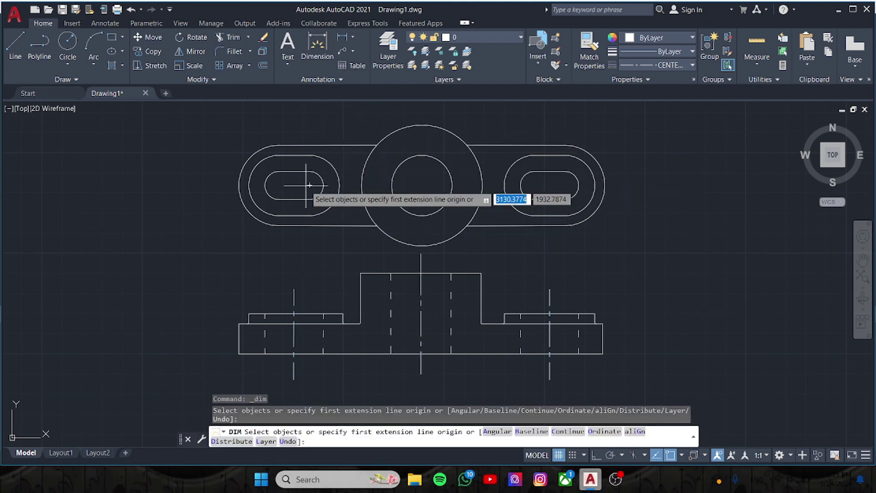
{"action": "left_click", "coordinate": [311, 185]}
{"action": "left_click", "coordinate": [279, 184]}
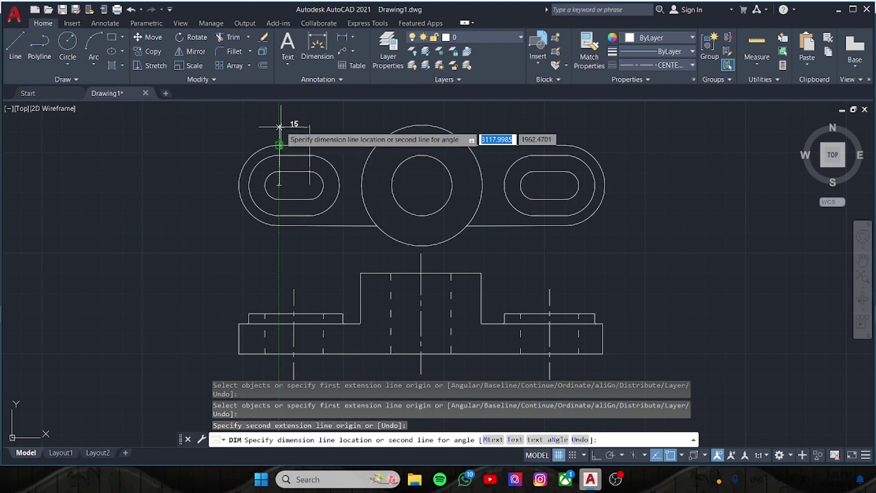
{"action": "scroll", "coordinate": [279, 116], "scroll_direction": "down", "scroll_amount": 2}
{"action": "left_click", "coordinate": [280, 110]}
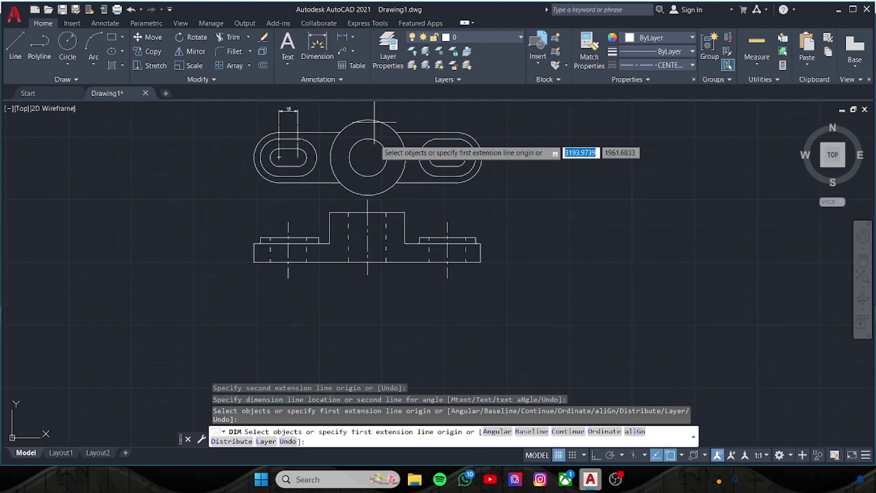
{"action": "left_click", "coordinate": [368, 157]}
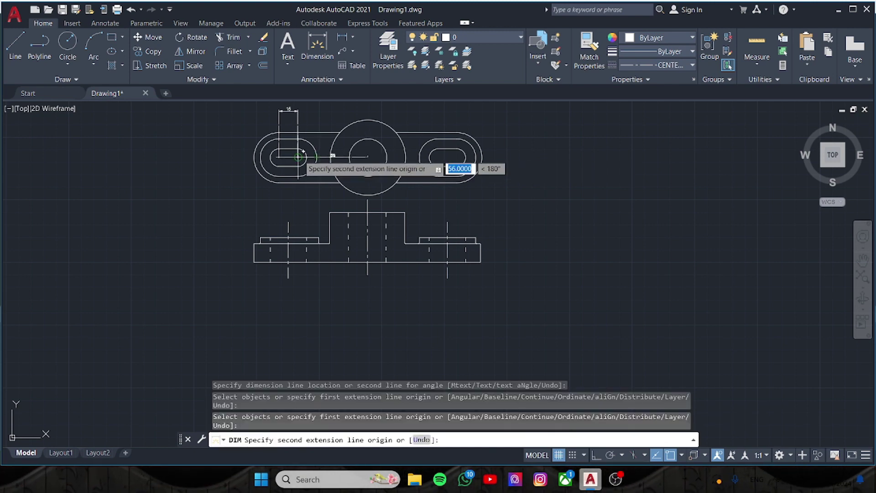
{"action": "left_click", "coordinate": [279, 157]}
{"action": "left_click", "coordinate": [298, 115]}
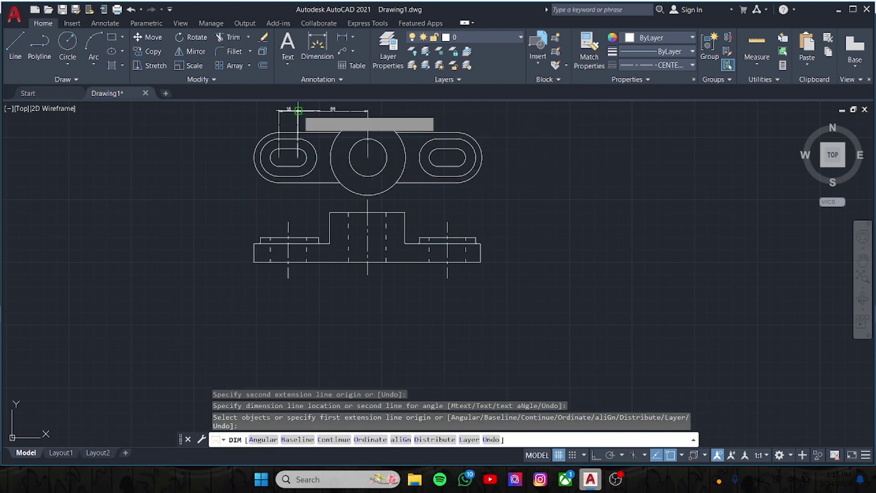
{"action": "left_click", "coordinate": [278, 157]}
{"action": "left_click", "coordinate": [259, 157]}
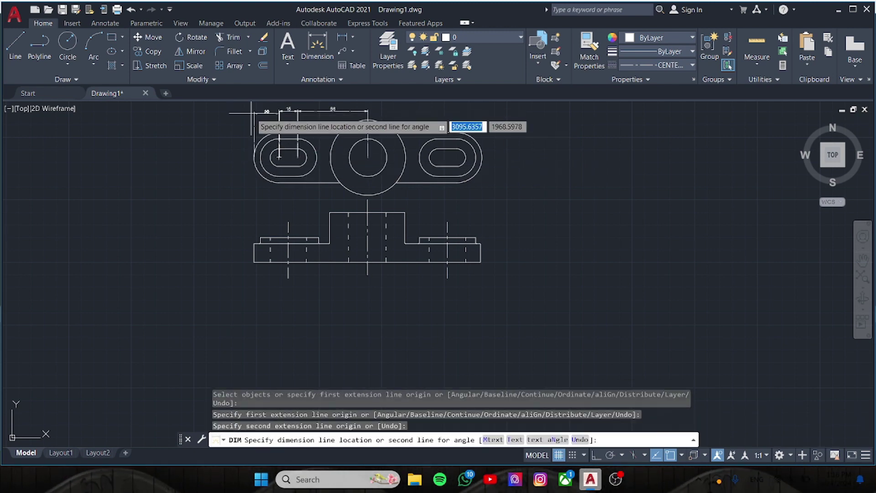
{"action": "left_click", "coordinate": [254, 111]}
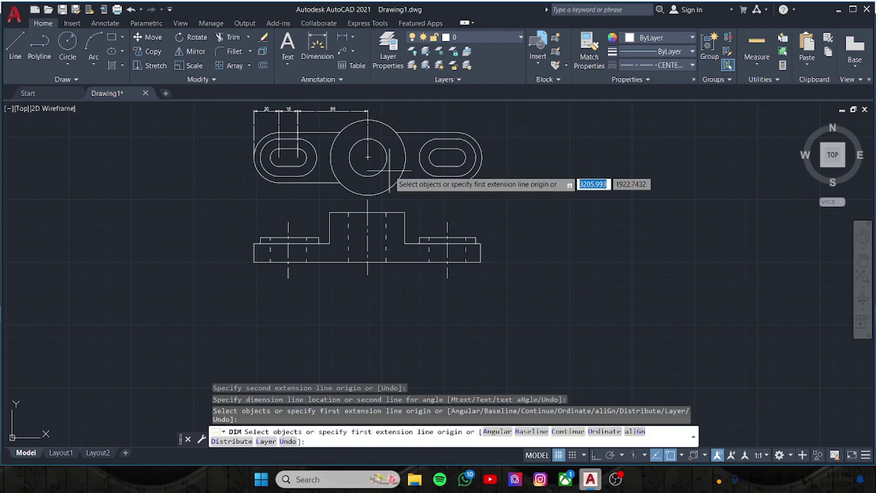
- Add vertical 15, 20 and 40 height dimensions along the front view's right side
{"action": "left_click", "coordinate": [481, 263]}
{"action": "left_click", "coordinate": [481, 243]}
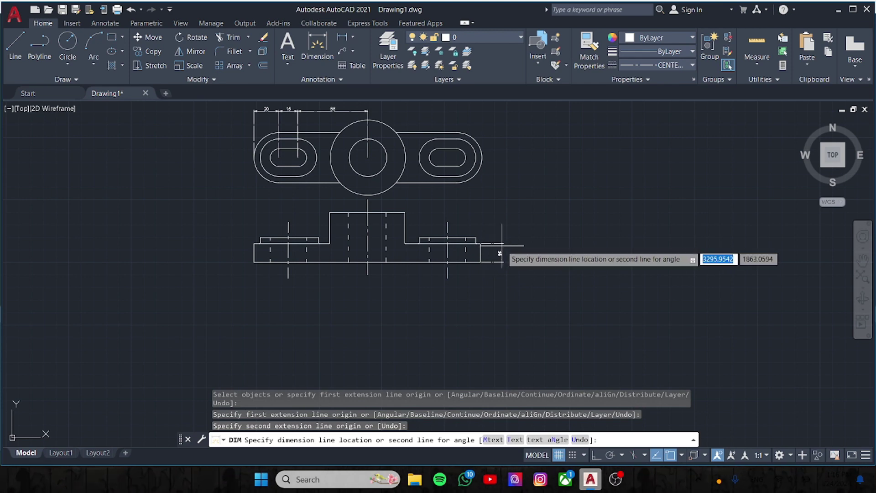
{"action": "left_click", "coordinate": [495, 253]}
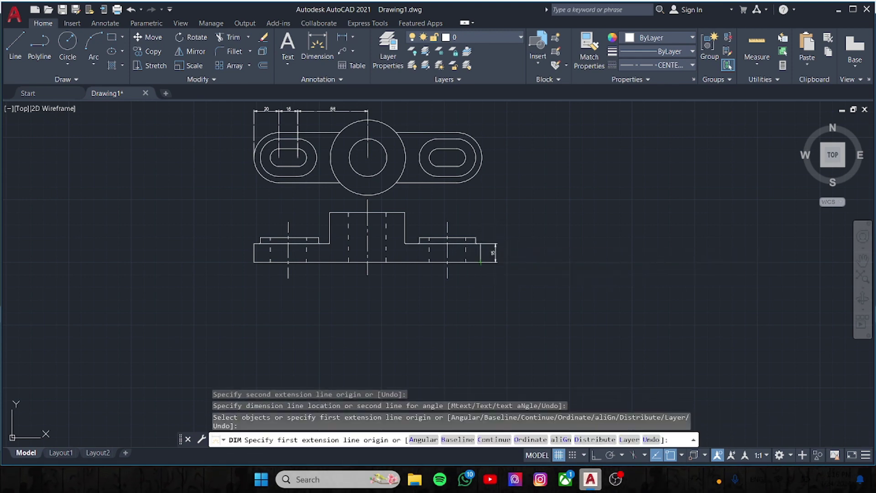
{"action": "left_click", "coordinate": [475, 262]}
{"action": "scroll", "coordinate": [476, 242], "scroll_direction": "up", "scroll_amount": 2}
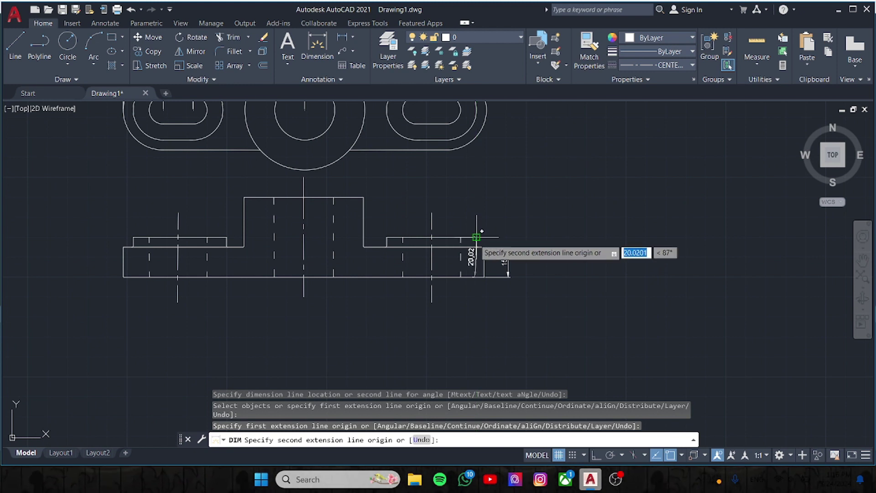
{"action": "left_click", "coordinate": [475, 237]}
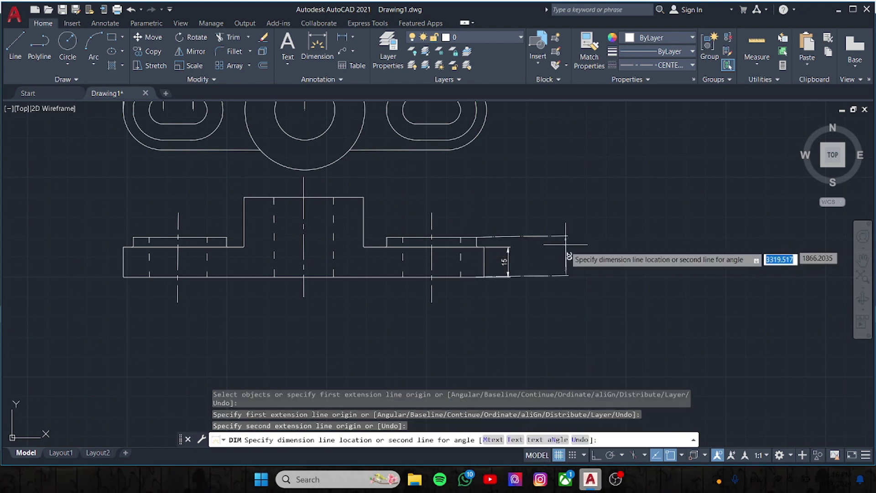
{"action": "left_click", "coordinate": [528, 253]}
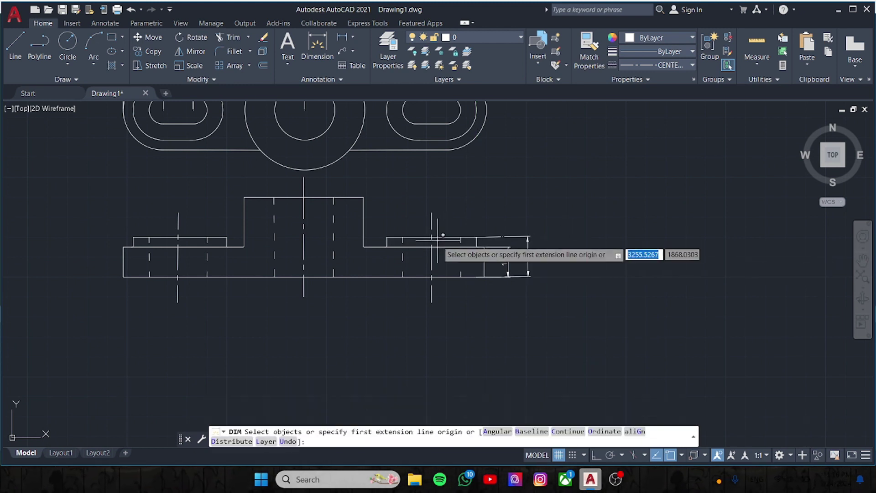
{"action": "left_click", "coordinate": [364, 197]}
{"action": "left_click", "coordinate": [363, 276]}
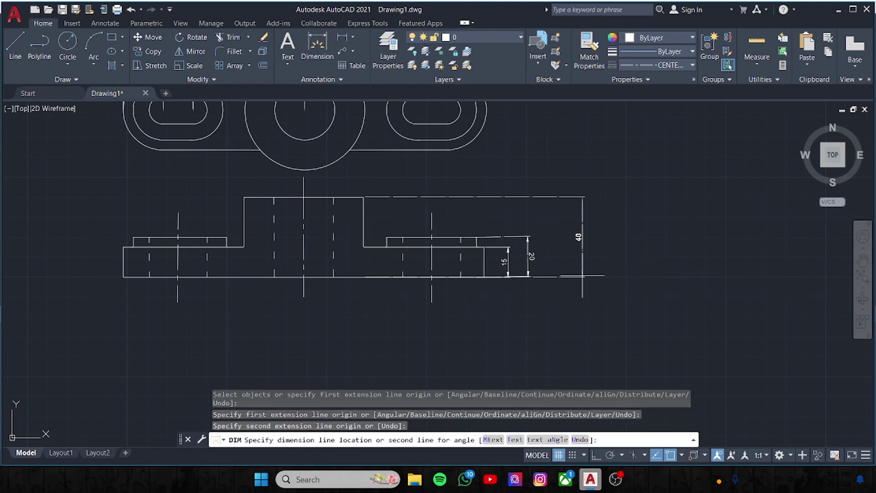
{"action": "left_click", "coordinate": [581, 274]}
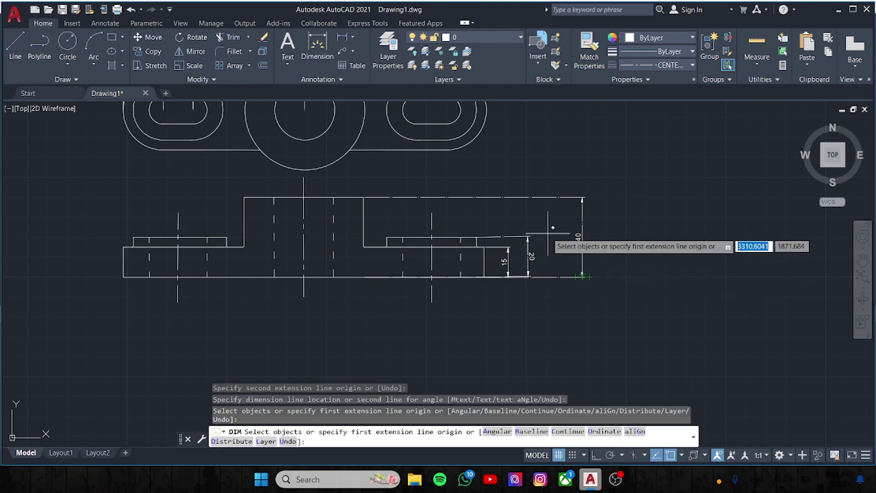
{"action": "middle_click_drag", "start_coordinate": [426, 137], "coordinate": [473, 290]}
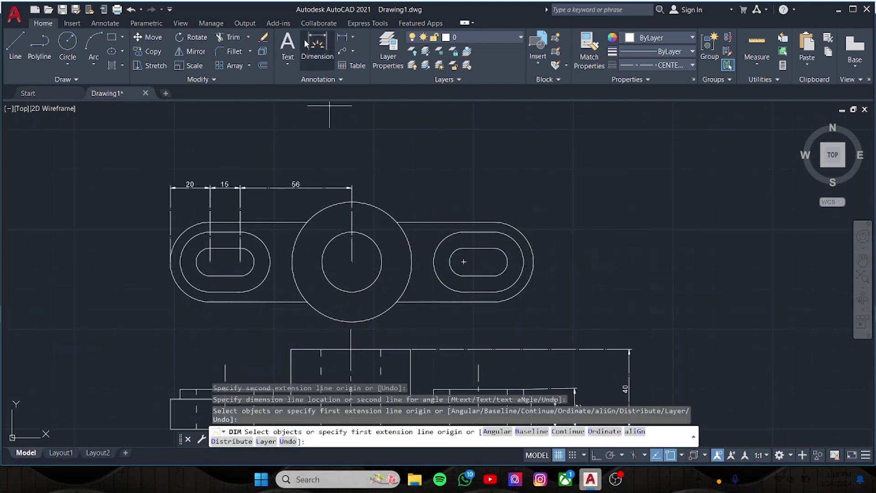
- Add diameter dimensions Ø30 and Ø60 to the inner and outer central circles
{"action": "left_click", "coordinate": [352, 37]}
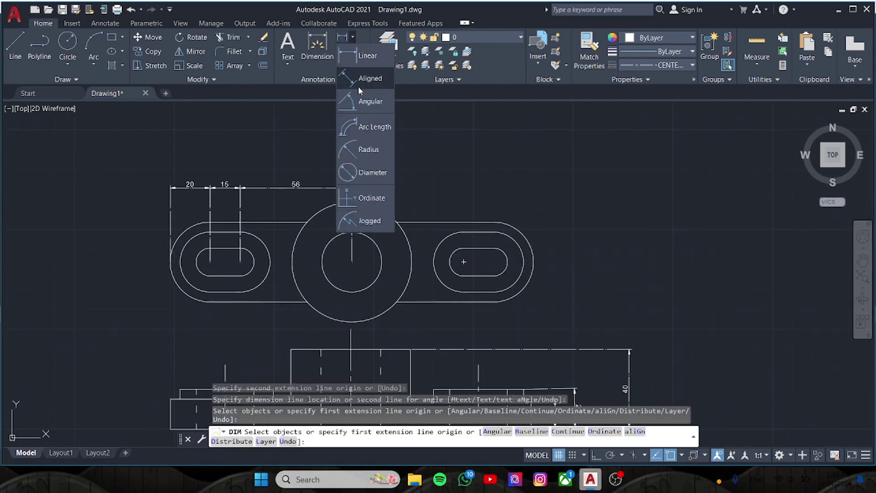
{"action": "left_click", "coordinate": [367, 174]}
{"action": "left_click", "coordinate": [373, 241]}
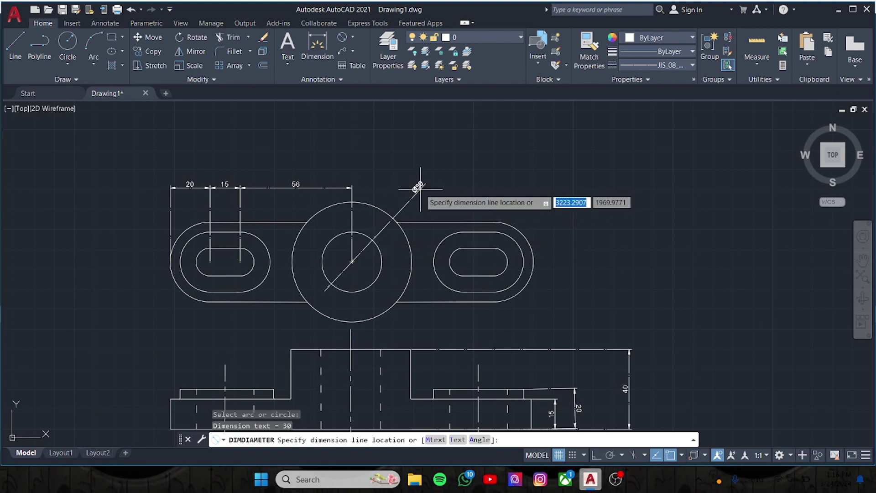
{"action": "left_click", "coordinate": [420, 189]}
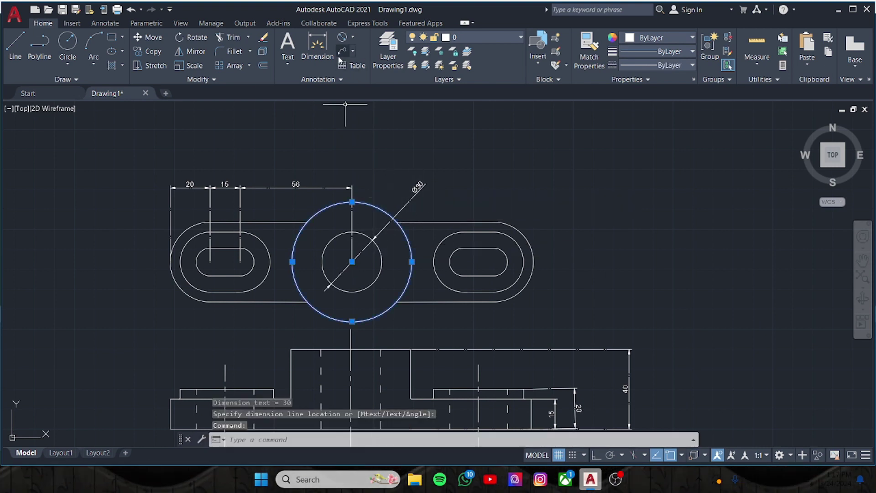
{"action": "key", "text": "Return"}
{"action": "left_click", "coordinate": [369, 205]}
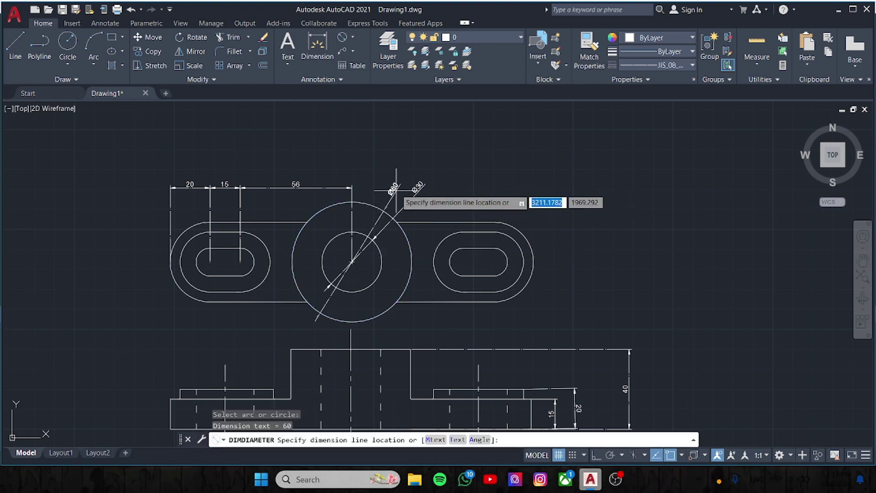
{"action": "left_click", "coordinate": [411, 170]}
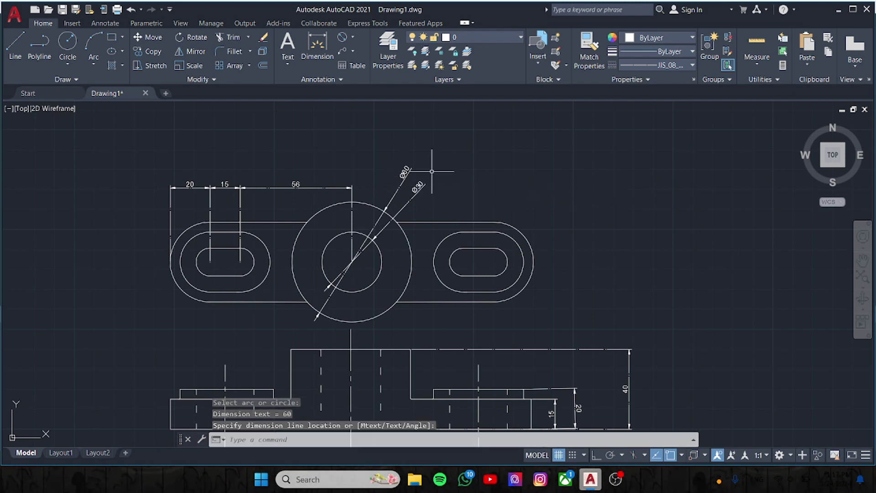
- Add radius dimensions R7, R15 and R20 to the right slot's three arcs
{"action": "left_click", "coordinate": [340, 40]}
{"action": "left_click", "coordinate": [368, 145]}
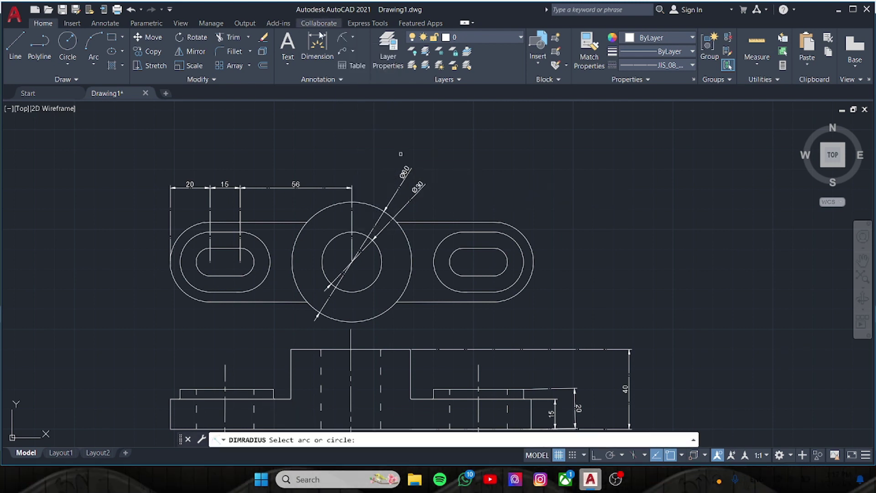
{"action": "left_click", "coordinate": [529, 231]}
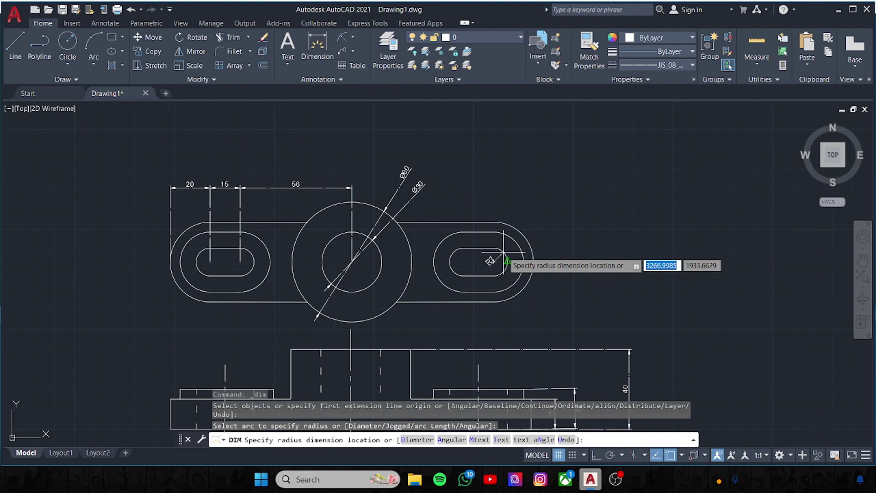
{"action": "left_click", "coordinate": [549, 228]}
{"action": "left_click", "coordinate": [520, 234]}
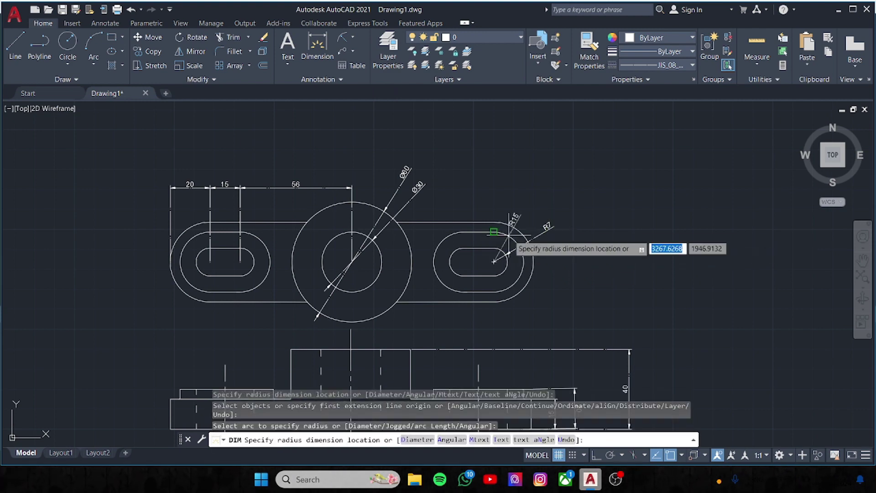
{"action": "left_click", "coordinate": [536, 215]}
{"action": "left_click", "coordinate": [506, 223]}
{"action": "left_click", "coordinate": [513, 202]}
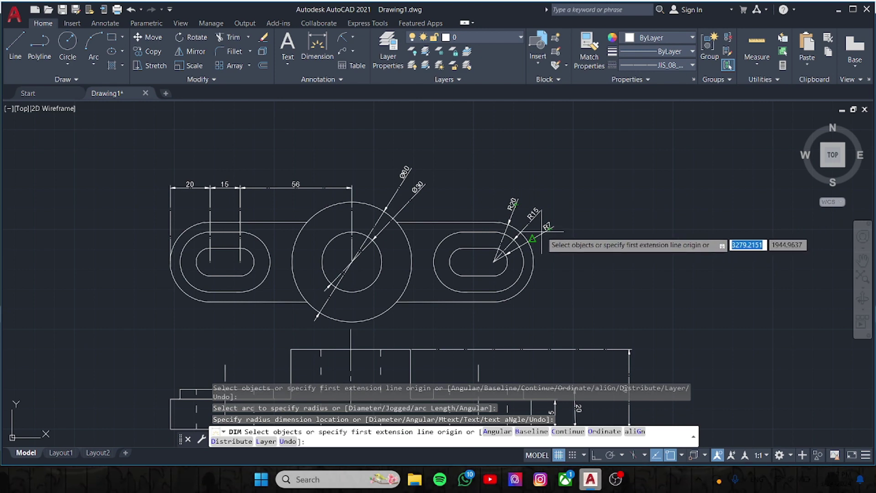
{"action": "scroll", "coordinate": [581, 222], "scroll_direction": "down", "scroll_amount": 2}
{"action": "scroll", "coordinate": [622, 205], "scroll_direction": "down", "scroll_amount": 1}
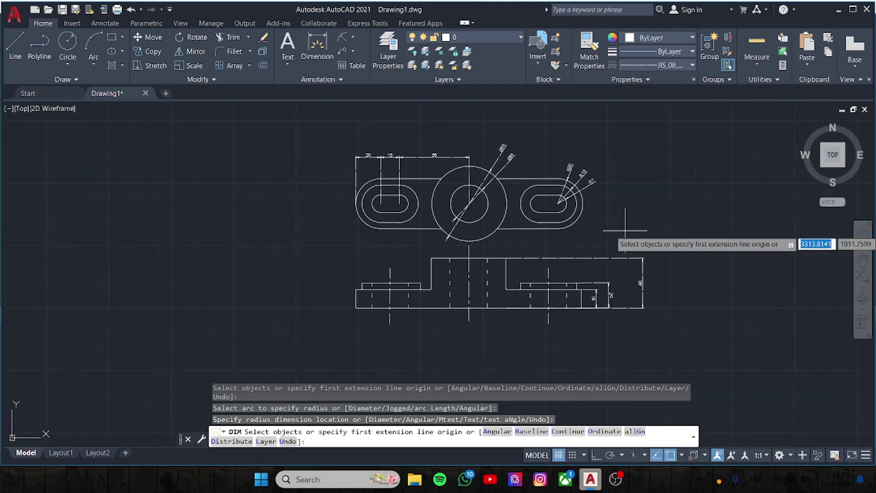
{"action": "scroll", "coordinate": [625, 231], "scroll_direction": "up", "scroll_amount": 2}
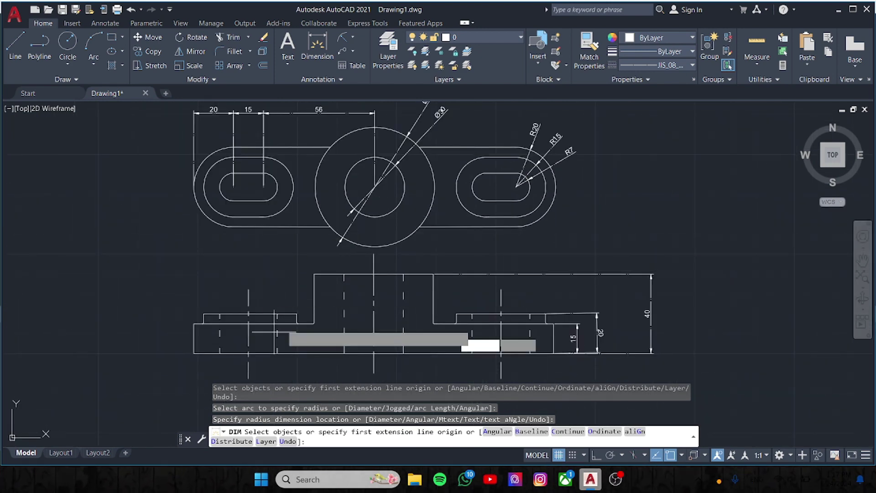
- Place a small 0.5 dimension at the front view's left step and end dimensioning
{"action": "key", "text": "Return"}
{"action": "left_click", "coordinate": [314, 323]}
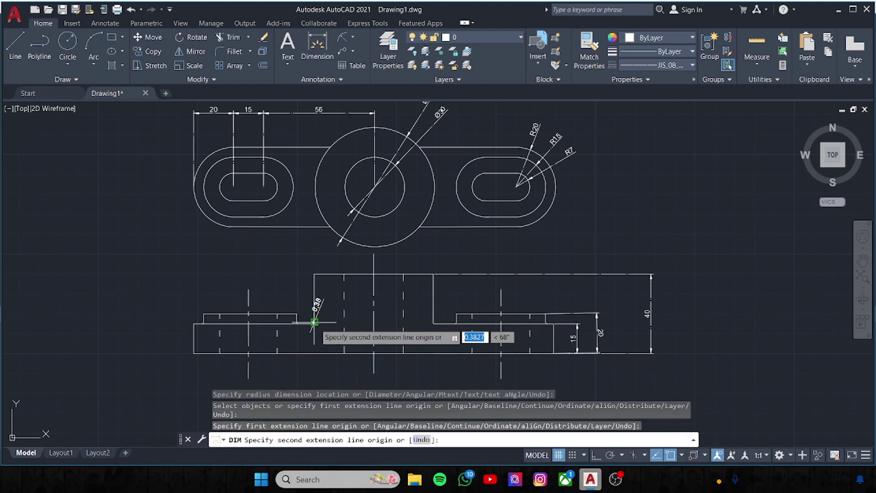
{"action": "left_click", "coordinate": [313, 322]}
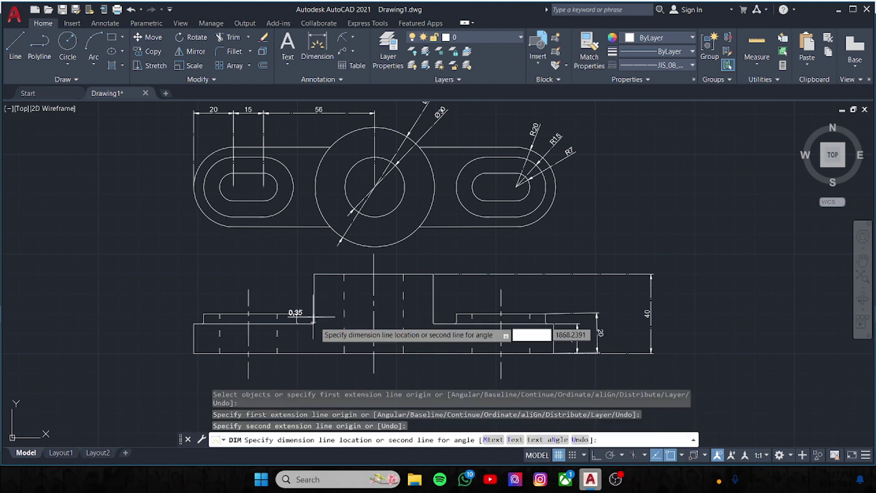
{"action": "left_click", "coordinate": [314, 323]}
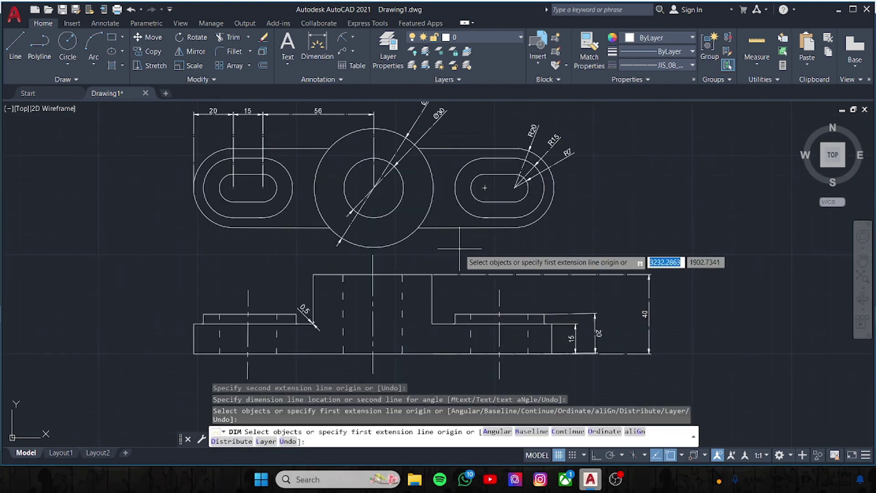
{"action": "key", "text": "Escape"}
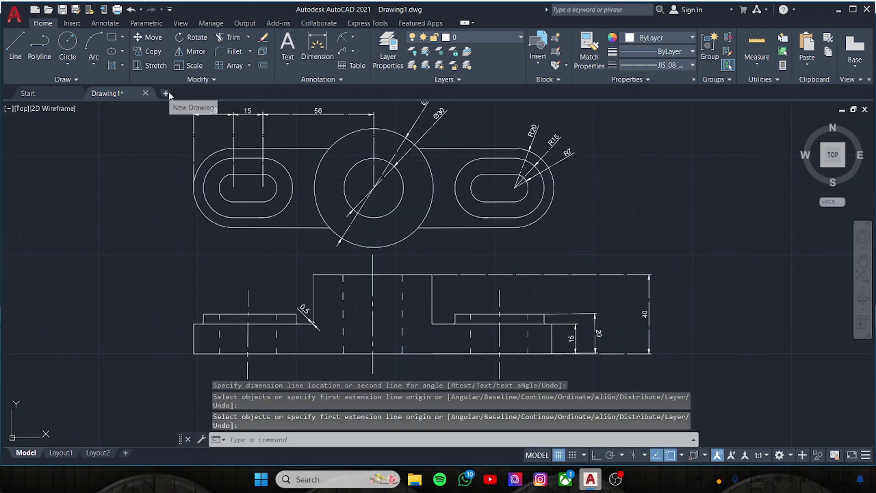
- Open a new blank drawing, Drawing2, and make a first, abandoned 16-sided polygon attempt
{"action": "left_click", "coordinate": [167, 94]}
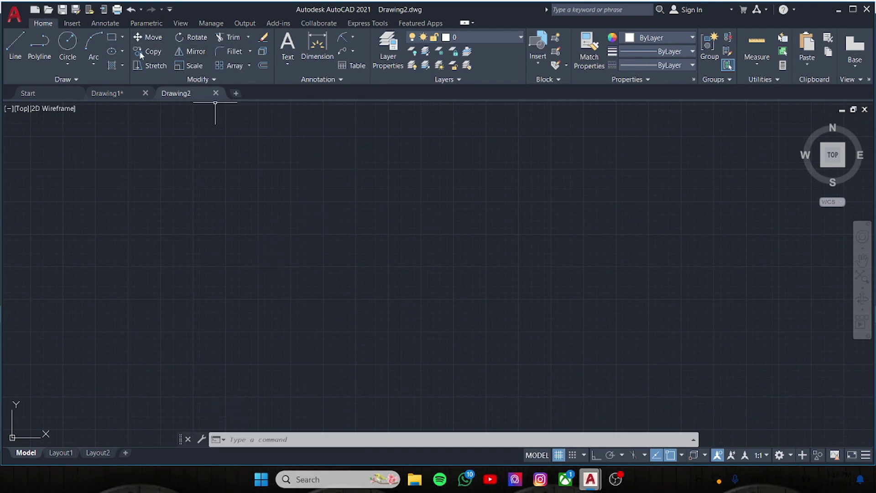
{"action": "left_click", "coordinate": [122, 37]}
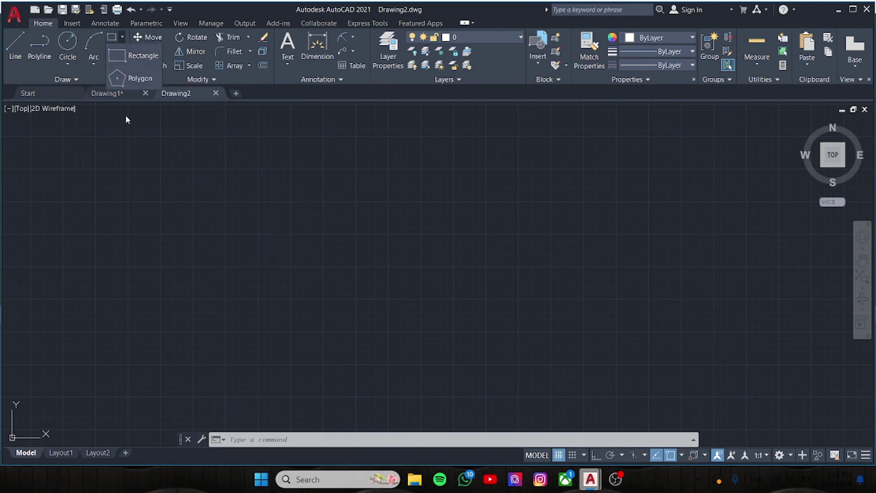
{"action": "left_click", "coordinate": [132, 78]}
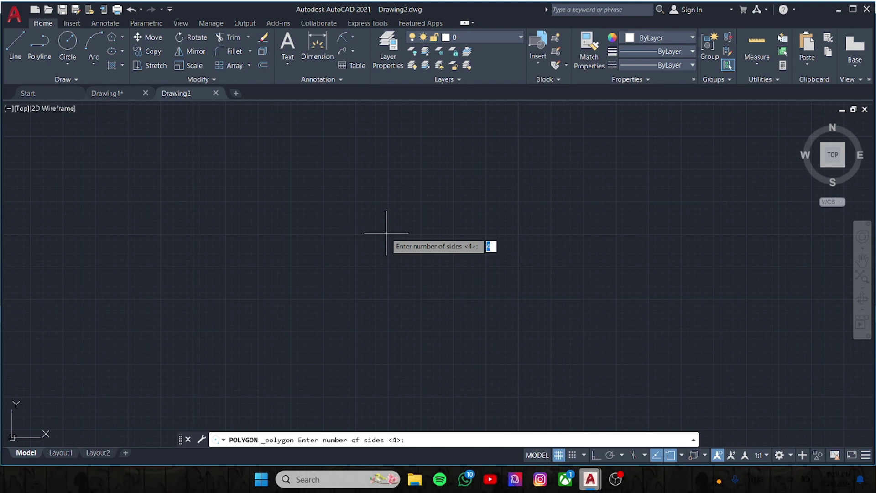
{"action": "key", "text": "Return"}
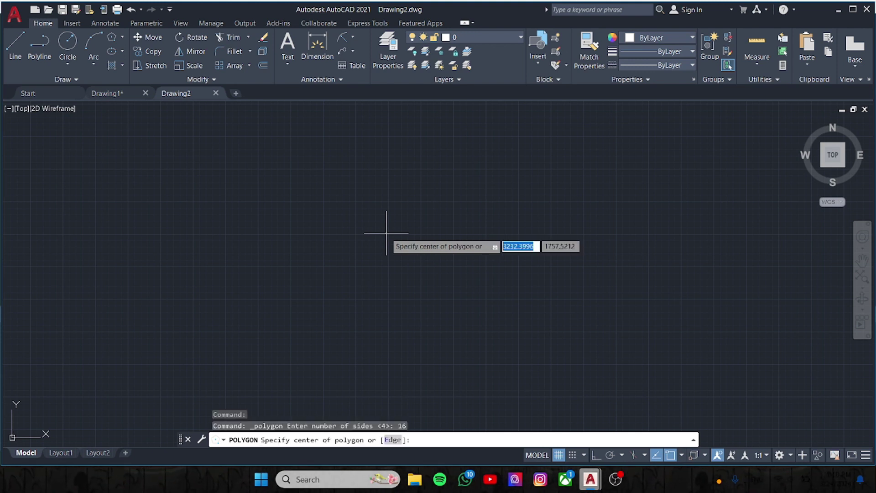
{"action": "left_click", "coordinate": [410, 239]}
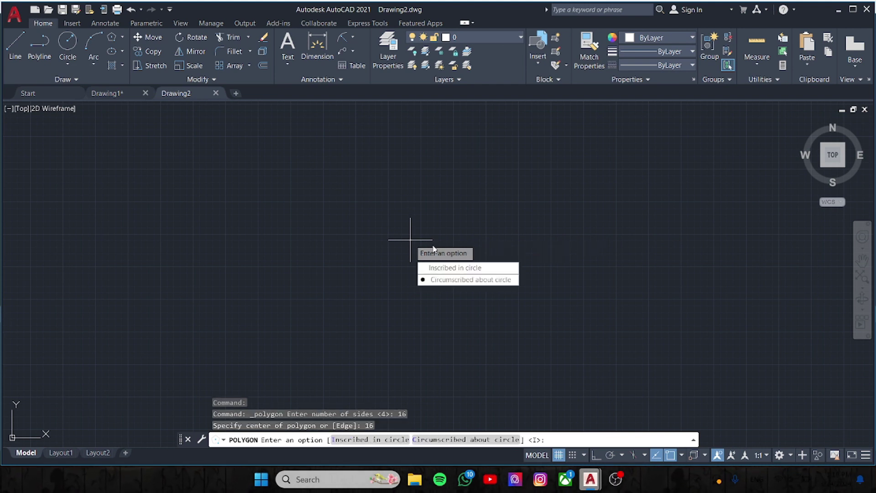
{"action": "type", "text": "c"}
{"action": "key", "text": "Return"}
{"action": "mouse_move", "coordinate": [94, 337]}
{"action": "middle_mouse_down"}
{"action": "mouse_move", "coordinate": [68, 333]}
{"action": "mouse_move", "coordinate": [505, 289]}
{"action": "middle_mouse_up"}
{"action": "key", "text": "Escape"}
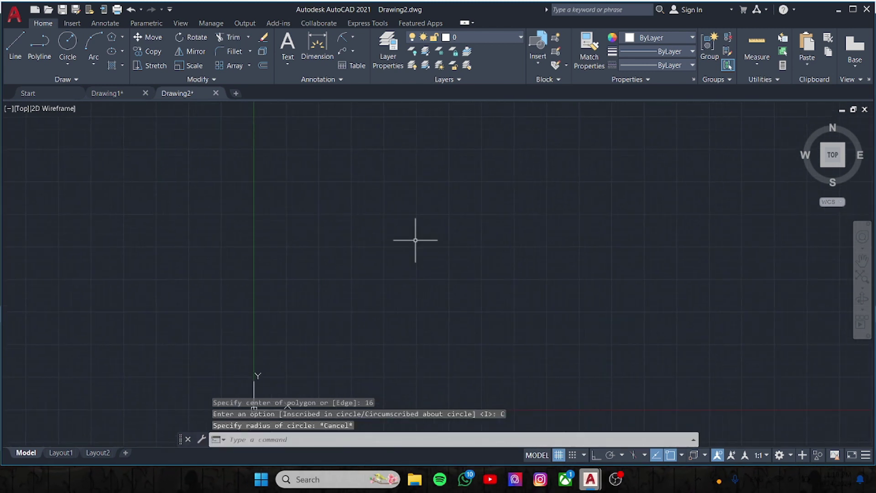
- Make further 16-sided polygon attempts, cancelling each before setting the radius
{"action": "left_click", "coordinate": [111, 42]}
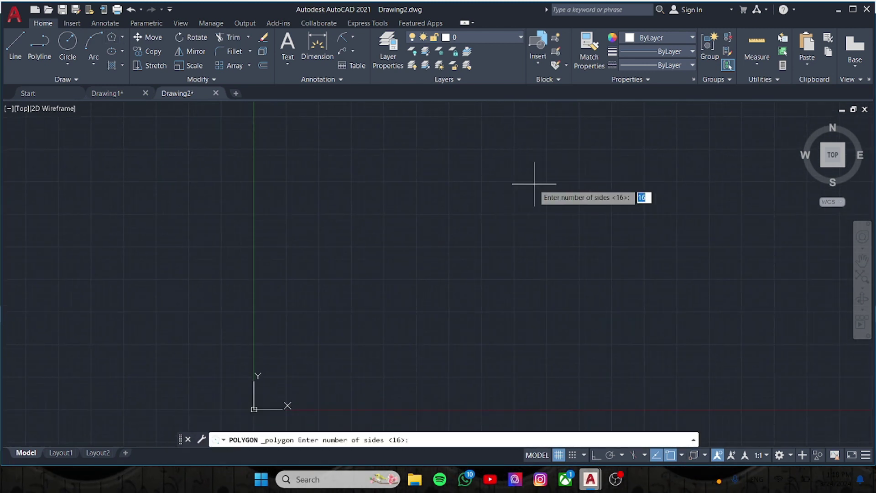
{"action": "key", "text": "Return"}
{"action": "left_click", "coordinate": [576, 189]}
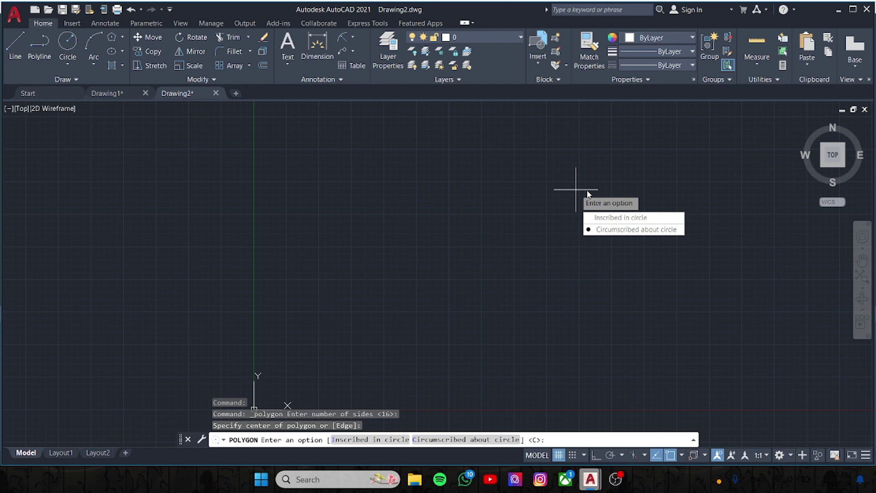
{"action": "left_click", "coordinate": [618, 219]}
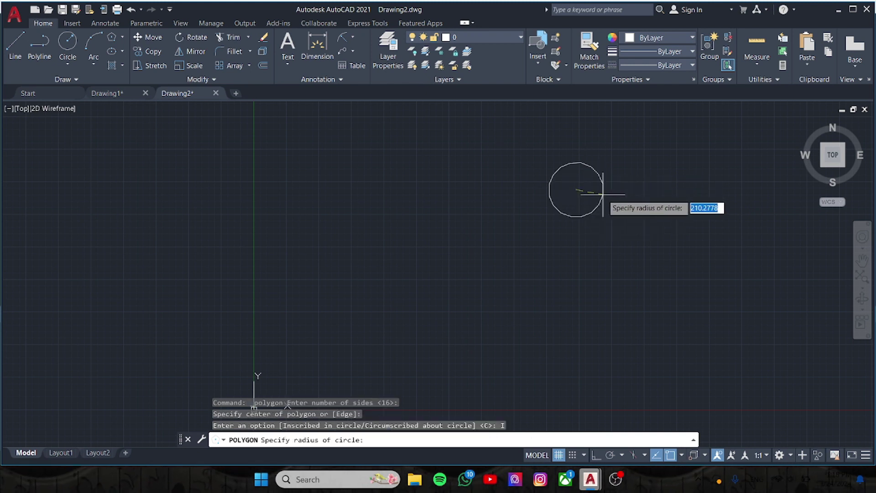
{"action": "key", "text": "Escape"}
{"action": "left_click", "coordinate": [68, 64]}
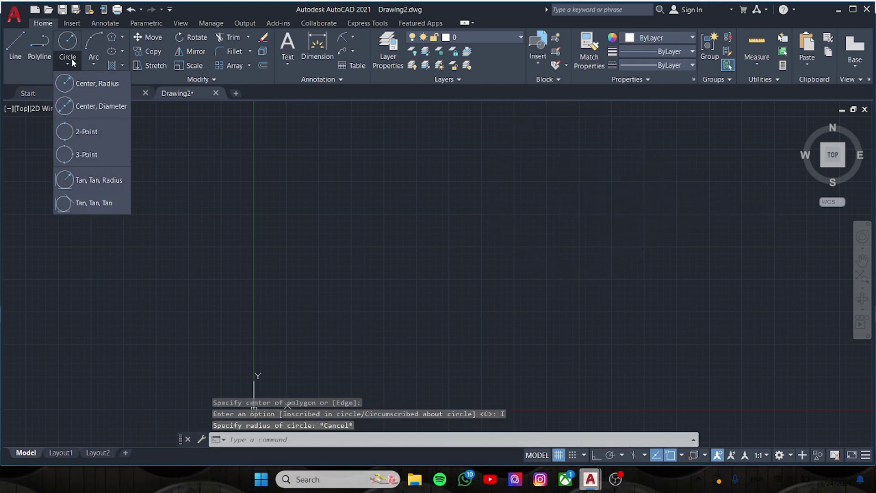
{"action": "double_click", "coordinate": [114, 36]}
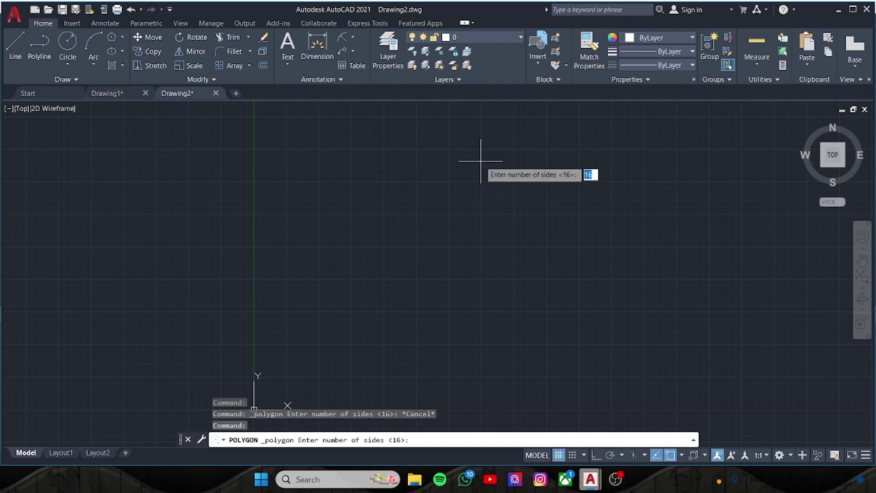
{"action": "key", "text": "Return"}
{"action": "left_click", "coordinate": [555, 180]}
{"action": "left_click", "coordinate": [579, 204]}
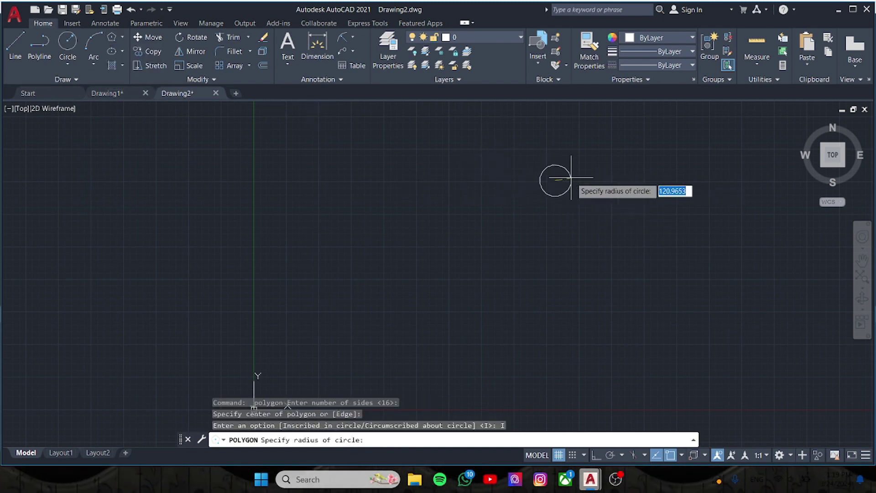
{"action": "key", "text": "Escape"}
{"action": "left_click", "coordinate": [556, 172]}
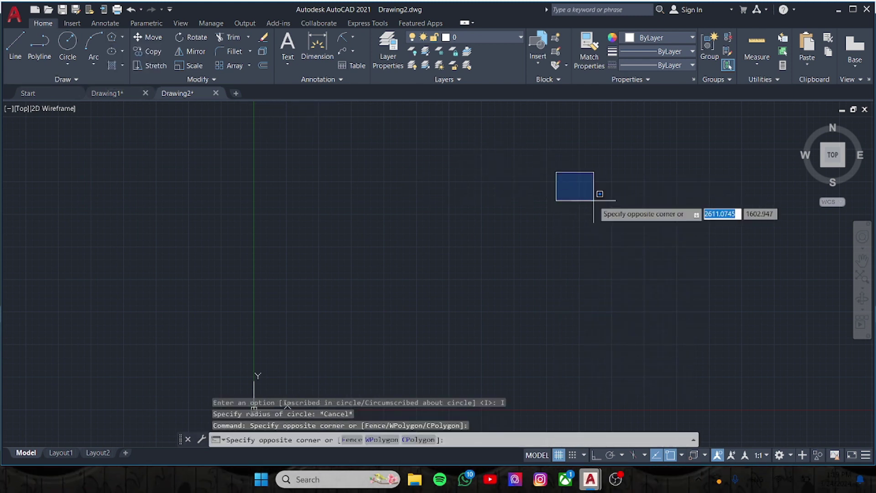
{"action": "key", "text": "Escape"}
- Draw a 16-sided polygon circumscribed about a radius-16 circle
{"action": "left_click", "coordinate": [122, 37]}
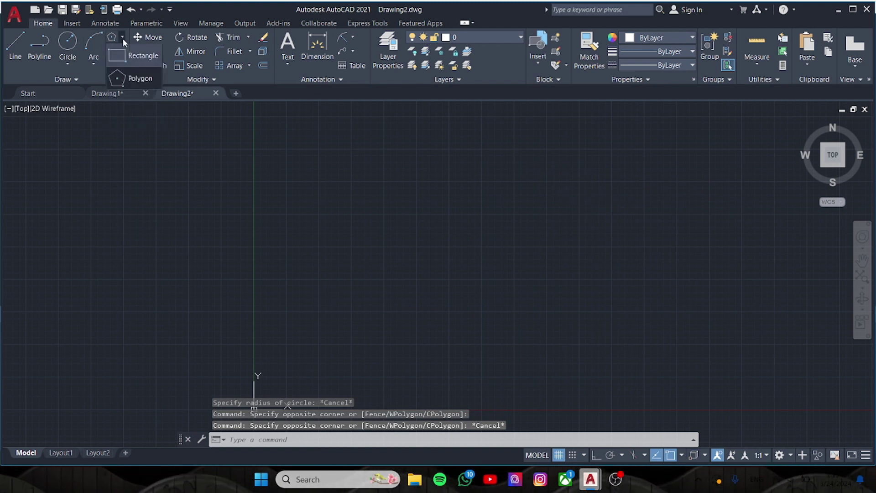
{"action": "left_click", "coordinate": [126, 77]}
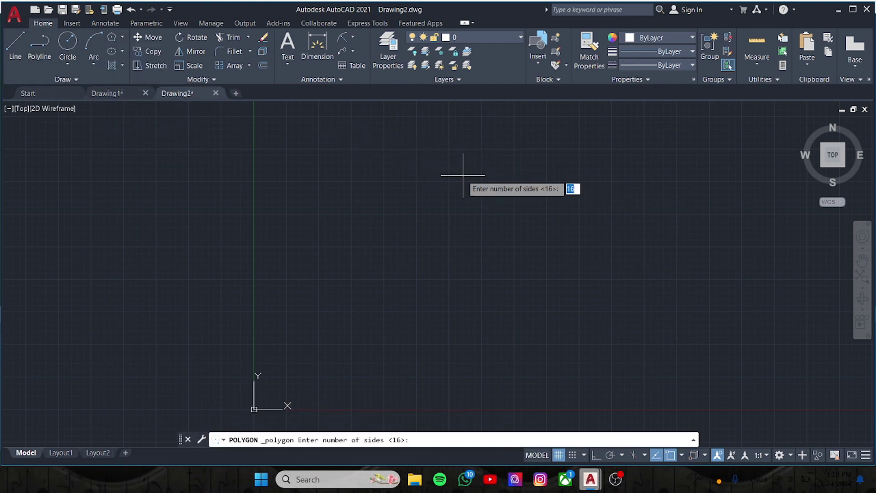
{"action": "key", "text": "Return"}
{"action": "right_click", "coordinate": [518, 182]}
{"action": "left_click", "coordinate": [493, 182]}
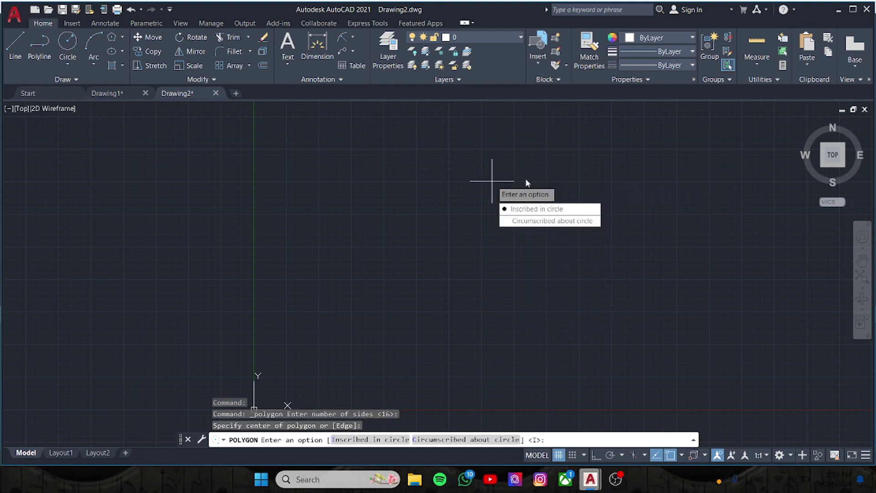
{"action": "type", "text": "C"}
{"action": "key", "text": "Return"}
{"action": "type", "text": "16"}
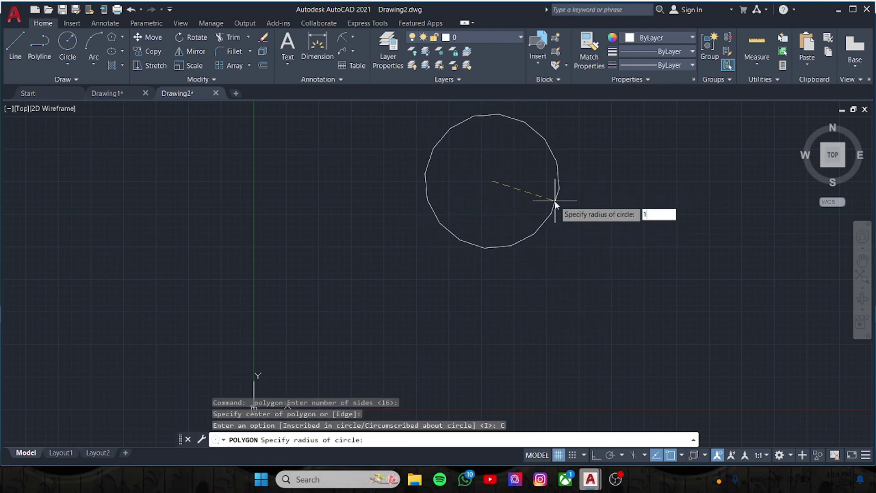
{"action": "key", "text": "Return"}
- Cancel another polygon attempt and undo the 16-sided polygon
{"action": "scroll", "coordinate": [374, 206], "scroll_direction": "up", "scroll_amount": 3}
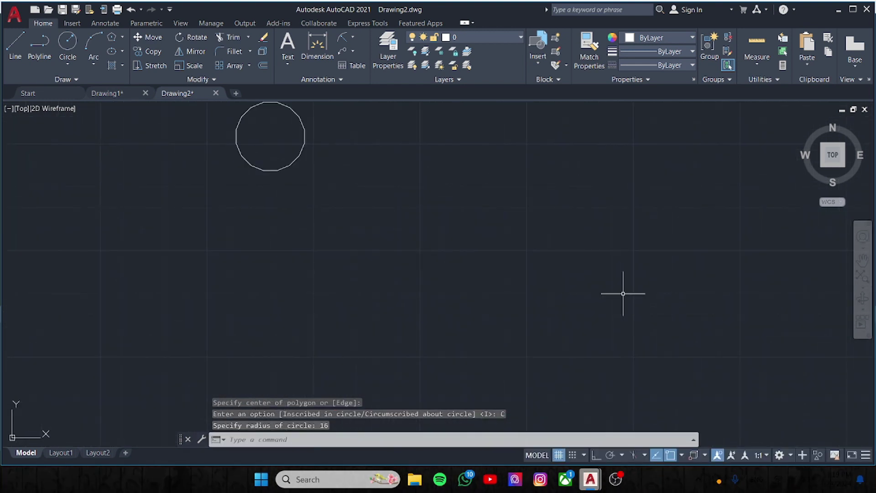
{"action": "left_click", "coordinate": [113, 40]}
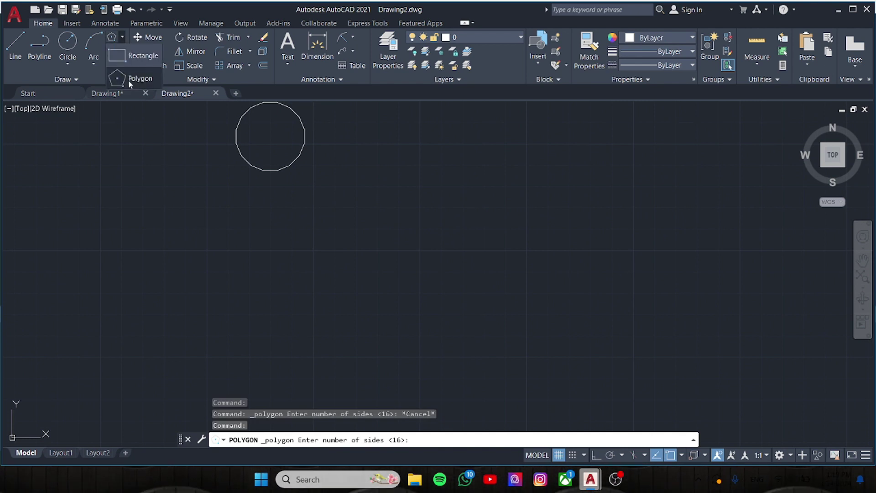
{"action": "key", "text": "Return"}
{"action": "left_click", "coordinate": [443, 204]}
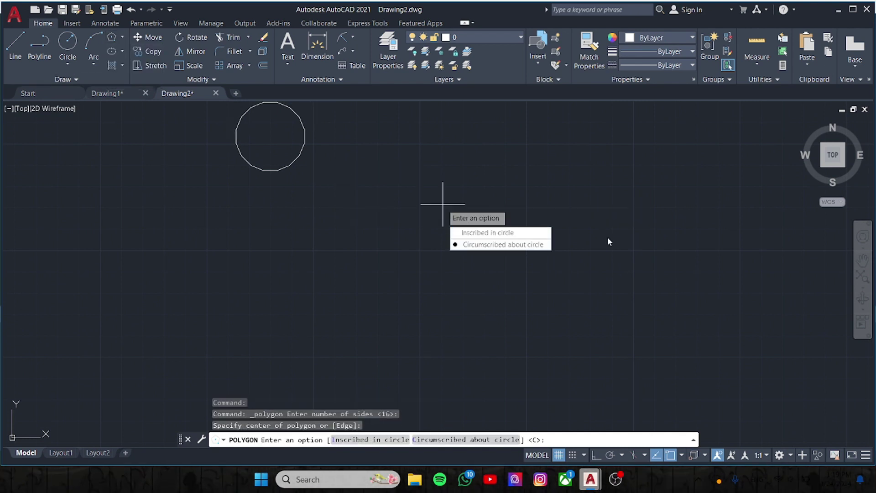
{"action": "left_click", "coordinate": [502, 245]}
{"action": "key", "text": "Escape"}
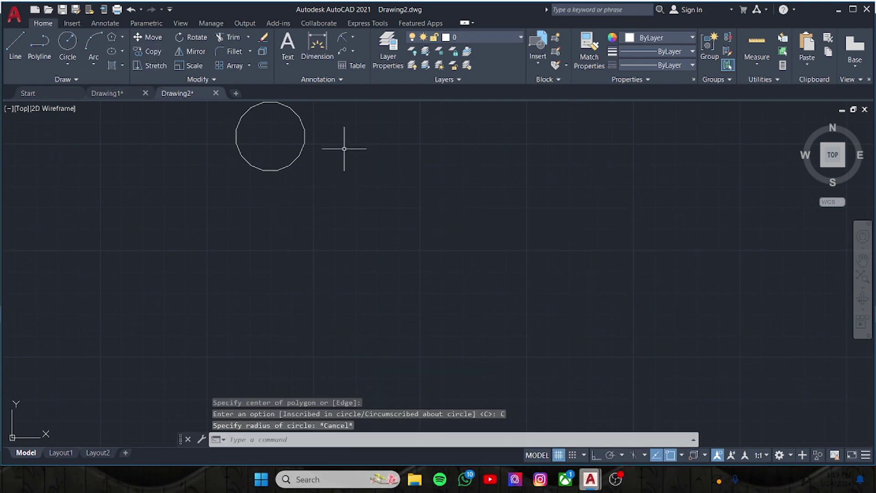
{"action": "key", "text": "ctrl+z"}
{"action": "key", "text": "ctrl+z"}
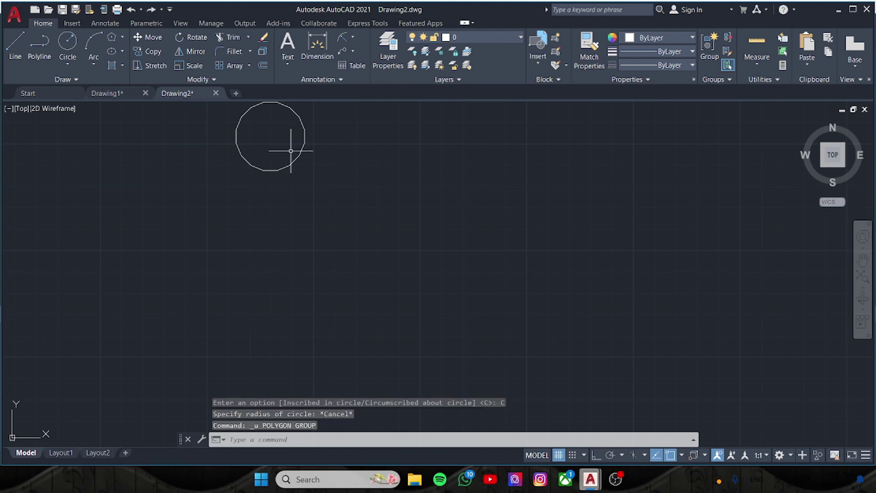
{"action": "key", "text": "ctrl+z"}
- Draw the first six-sided polygon, circumscribed about its circle
{"action": "left_click", "coordinate": [115, 38]}
{"action": "type", "text": "6"}
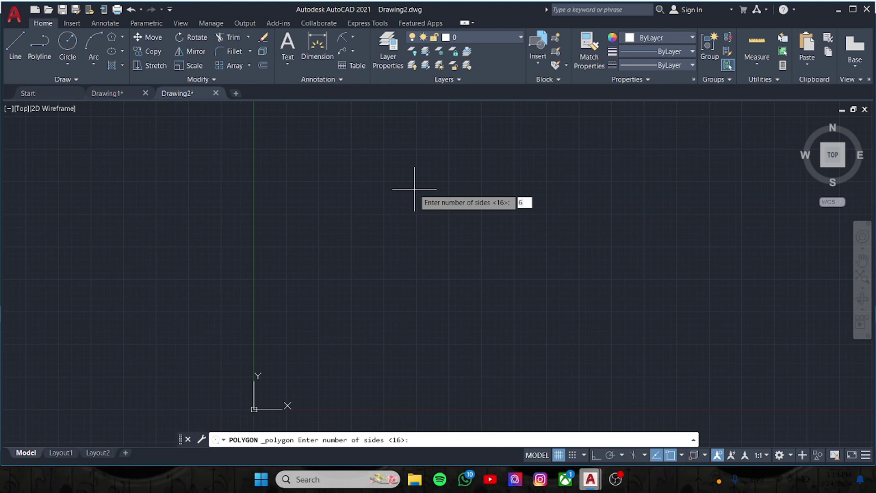
{"action": "key", "text": "Return"}
{"action": "type", "text": "6"}
{"action": "key", "text": "Return"}
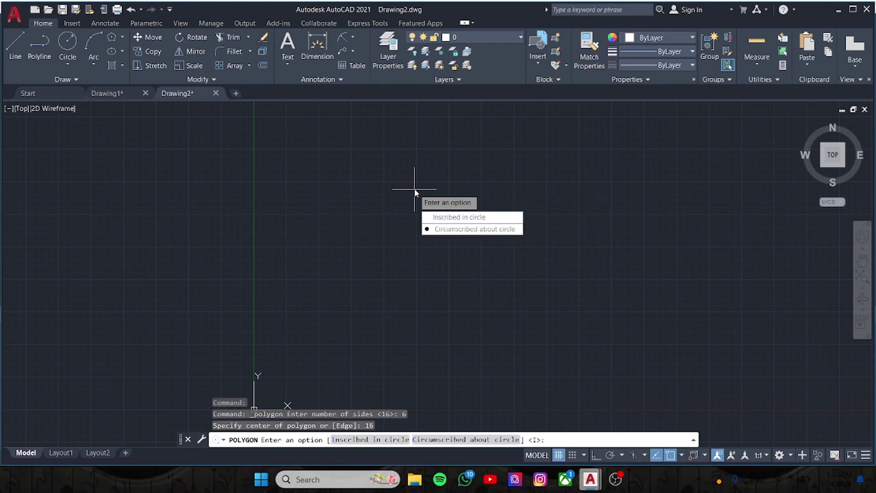
{"action": "type", "text": "C"}
{"action": "key", "text": "Return"}
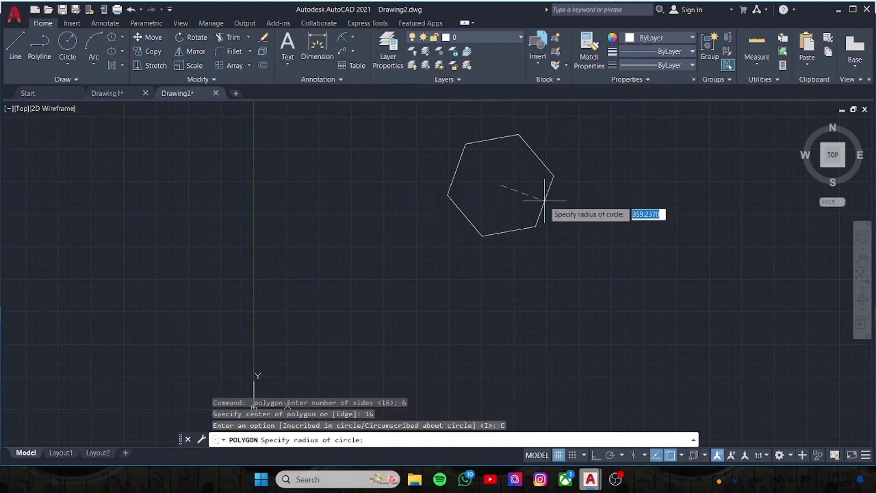
{"action": "type", "text": "6"}
{"action": "key", "text": "Return"}
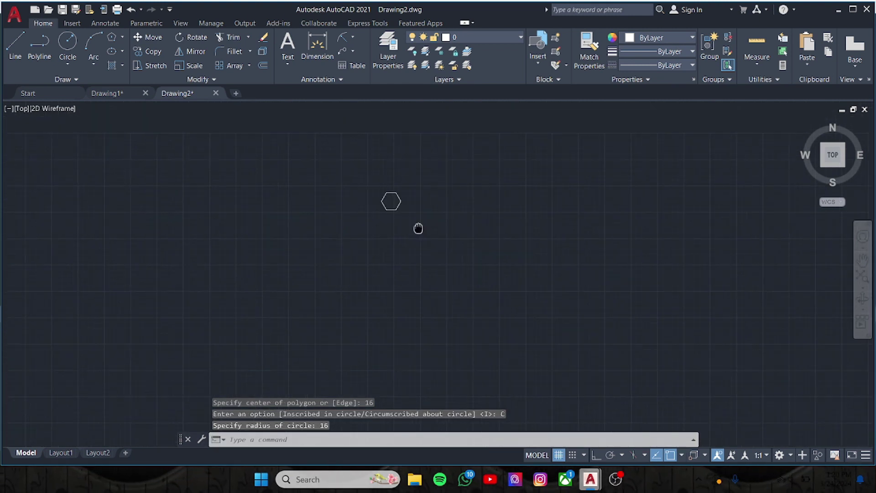
{"action": "scroll", "coordinate": [427, 251], "scroll_direction": "up", "scroll_amount": 2}
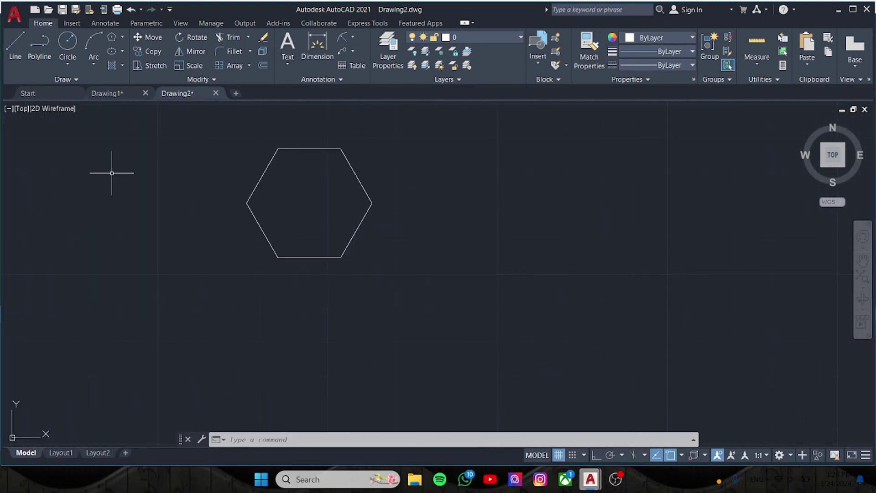
- Add a second hexagon centred on the first, with radius 22
{"action": "left_click", "coordinate": [113, 41]}
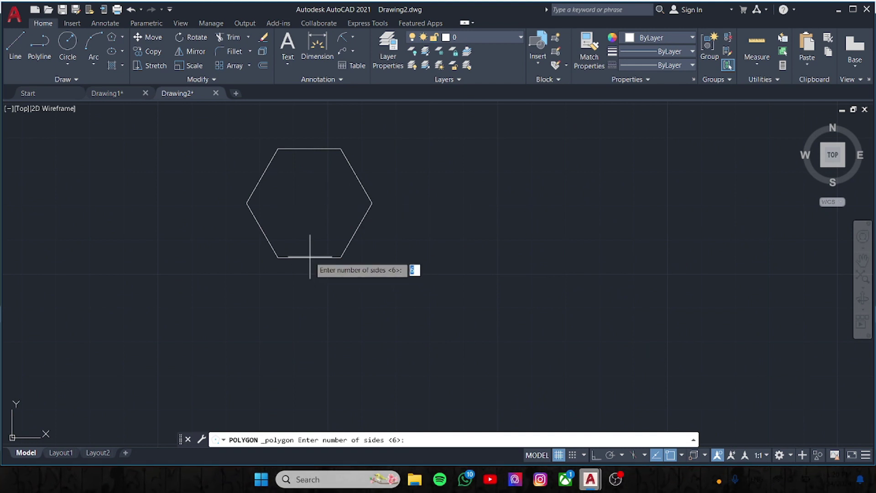
{"action": "key", "text": "Return"}
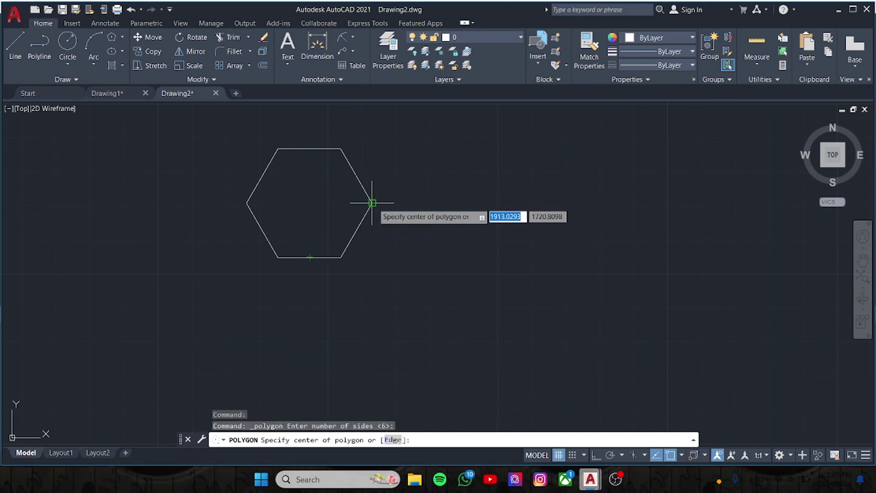
{"action": "left_click", "coordinate": [309, 203]}
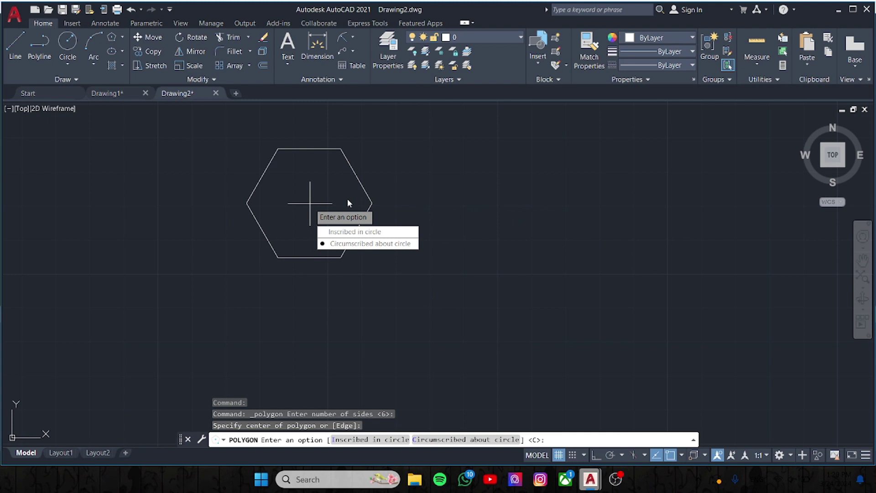
{"action": "left_click", "coordinate": [358, 231]}
{"action": "key", "text": "Return"}
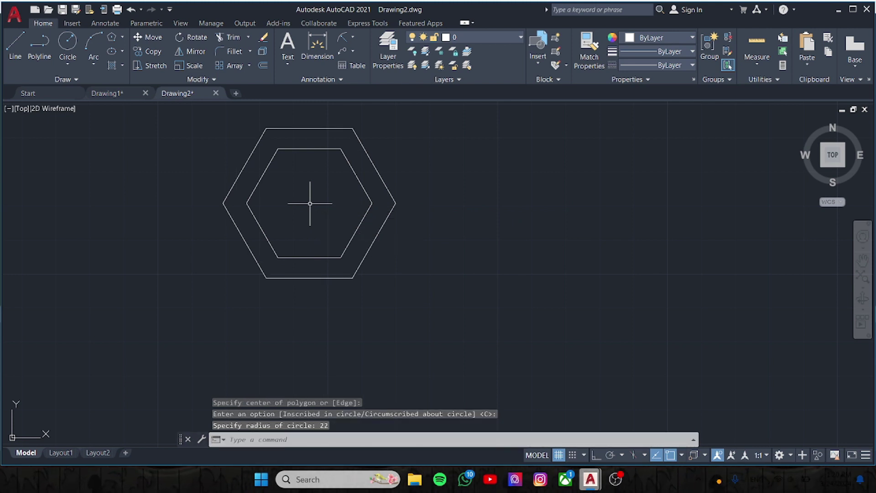
{"action": "left_click", "coordinate": [66, 62]}
{"action": "left_click", "coordinate": [99, 101]}
{"action": "type", "text": "125"}
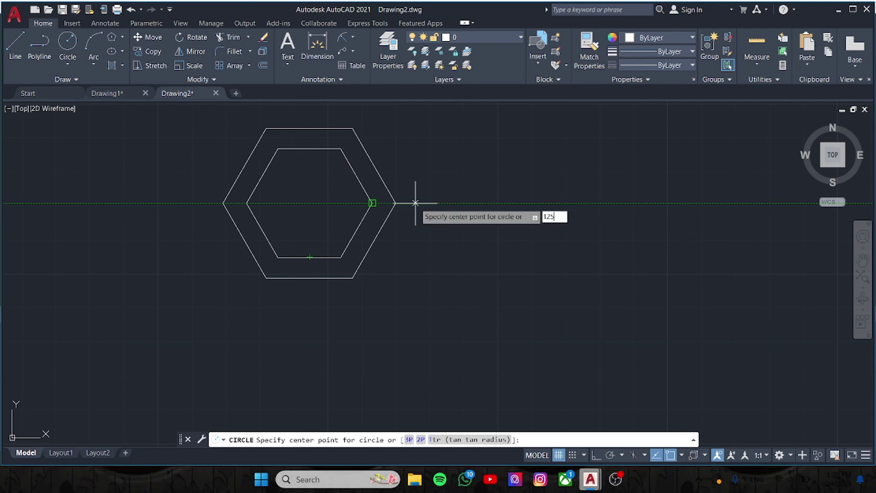
- Draw concentric circles of radius 6 and 12, centred 125 units right of the hexagon centre
{"action": "key", "text": "Return"}
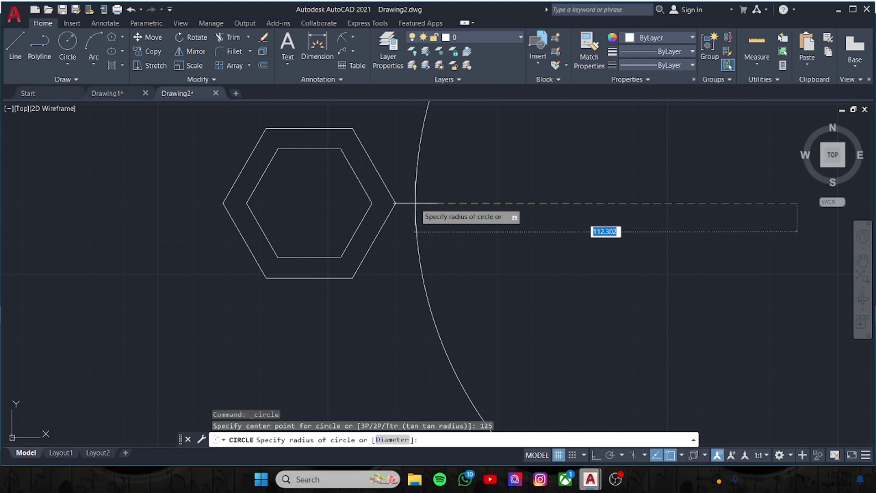
{"action": "type", "text": "6"}
{"action": "key", "text": "Return"}
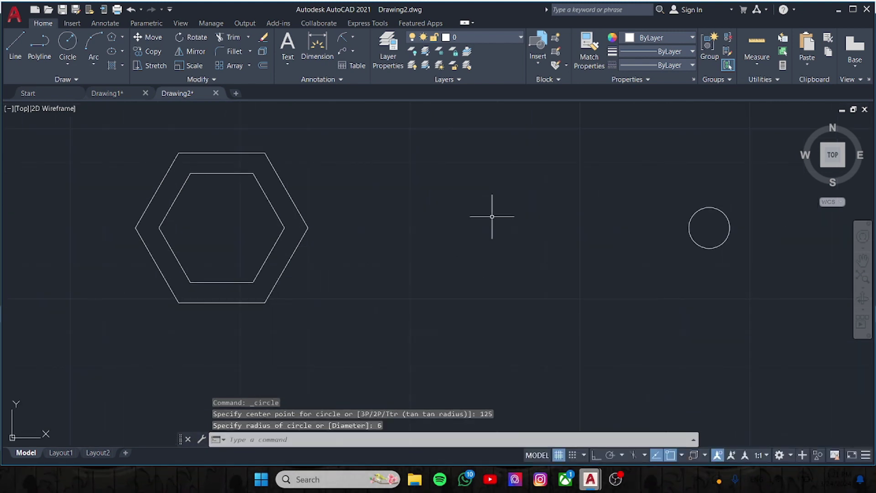
{"action": "key", "text": "Return"}
{"action": "left_click", "coordinate": [710, 228]}
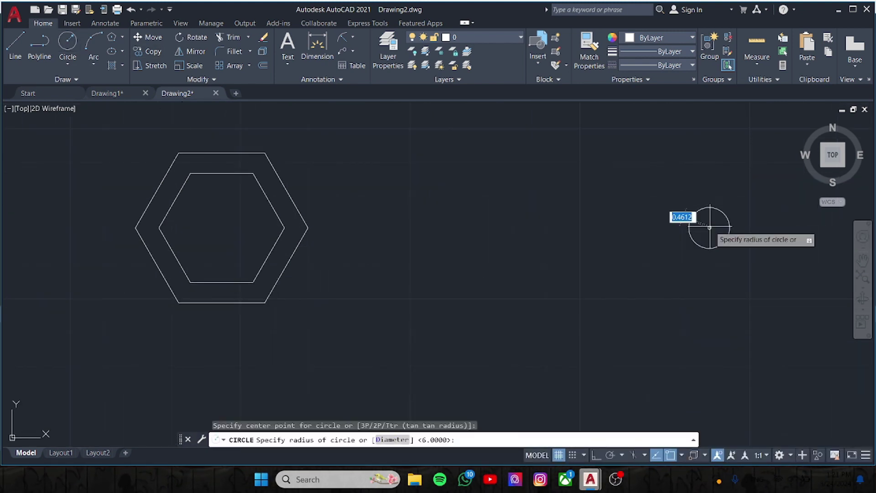
{"action": "type", "text": "12"}
{"action": "key", "text": "Return"}
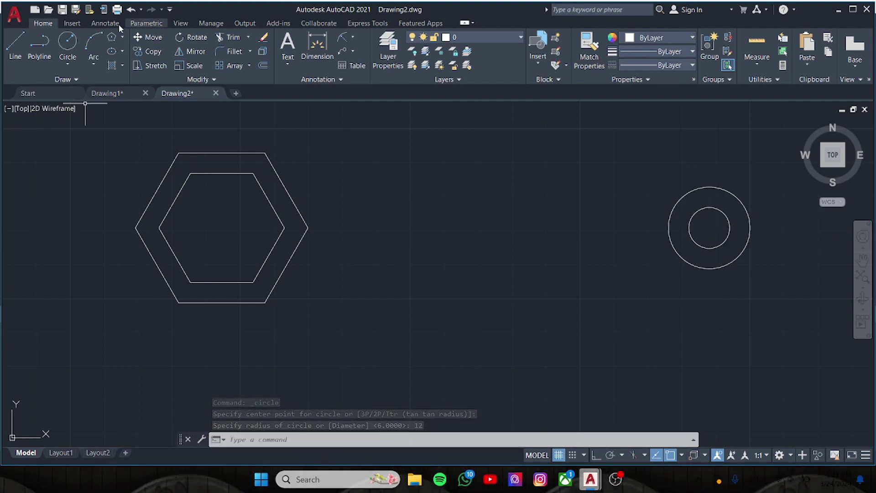
- Draw trial connecting lines from the outer circle's bottom and top, then undo them
{"action": "left_click", "coordinate": [15, 45]}
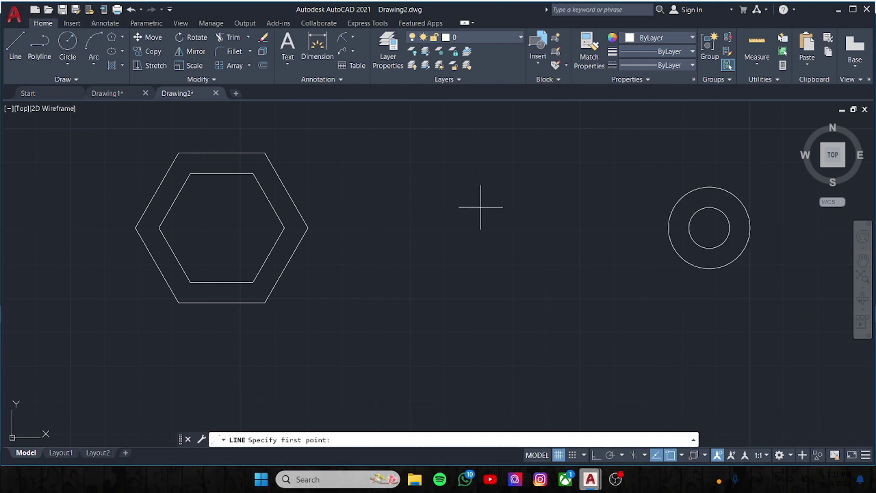
{"action": "left_click", "coordinate": [709, 269]}
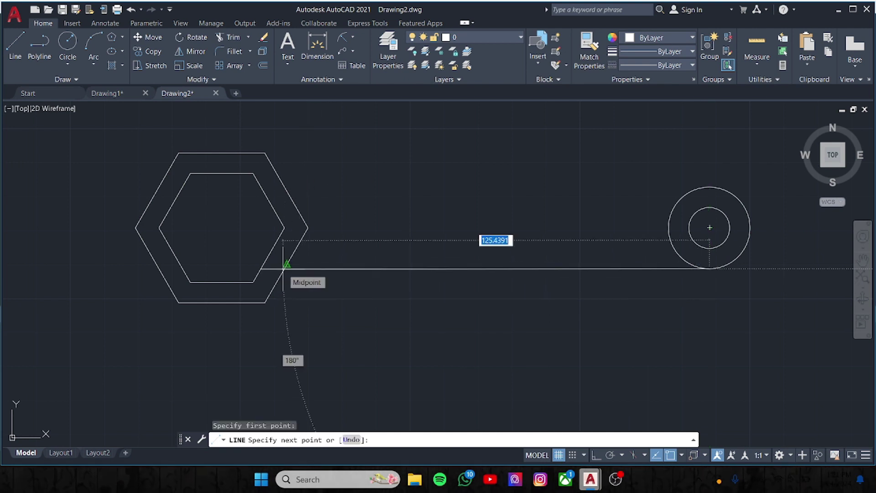
{"action": "scroll", "coordinate": [284, 265], "scroll_direction": "up", "scroll_amount": 2}
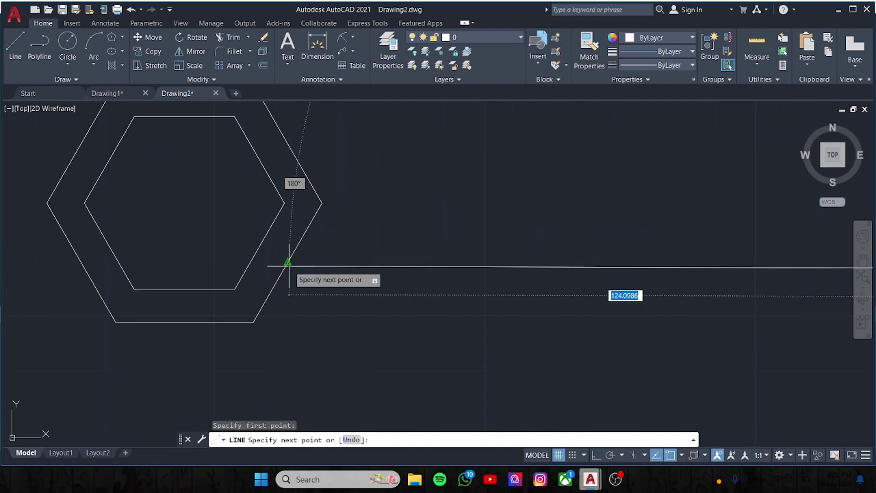
{"action": "scroll", "coordinate": [289, 262], "scroll_direction": "down", "scroll_amount": 2}
{"action": "left_click", "coordinate": [288, 262]}
{"action": "key", "text": "Escape"}
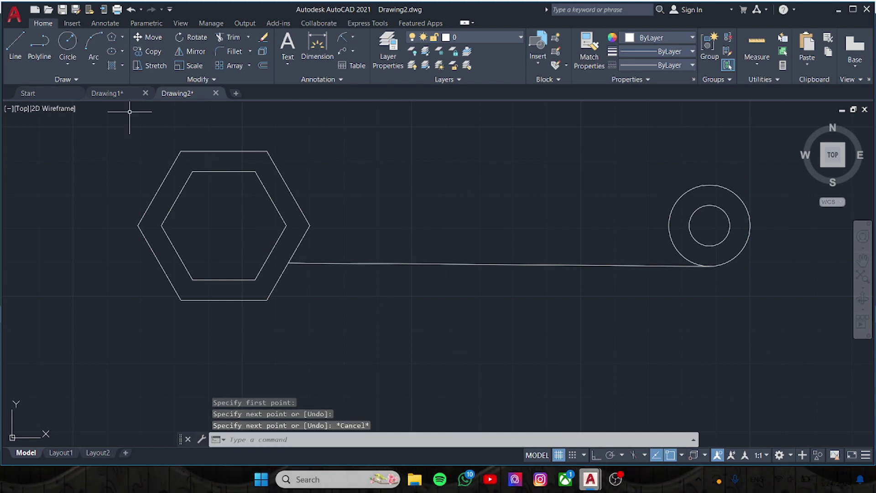
{"action": "left_click", "coordinate": [23, 39]}
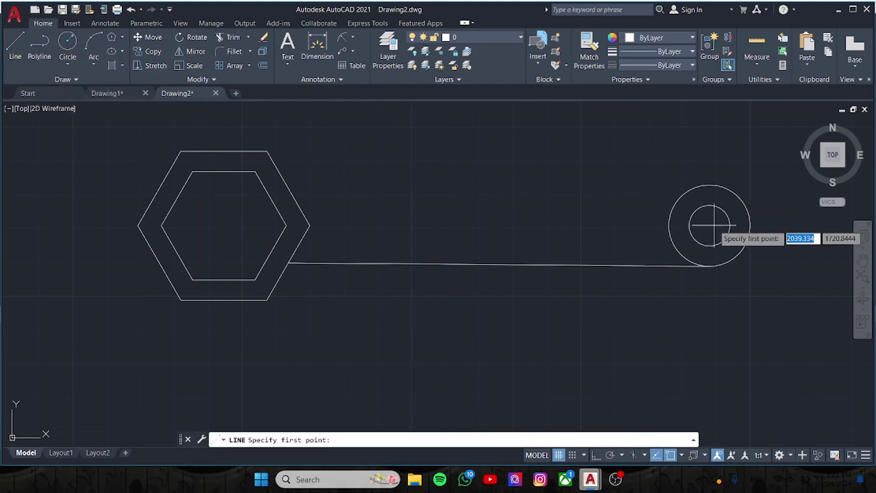
{"action": "left_click", "coordinate": [710, 185]}
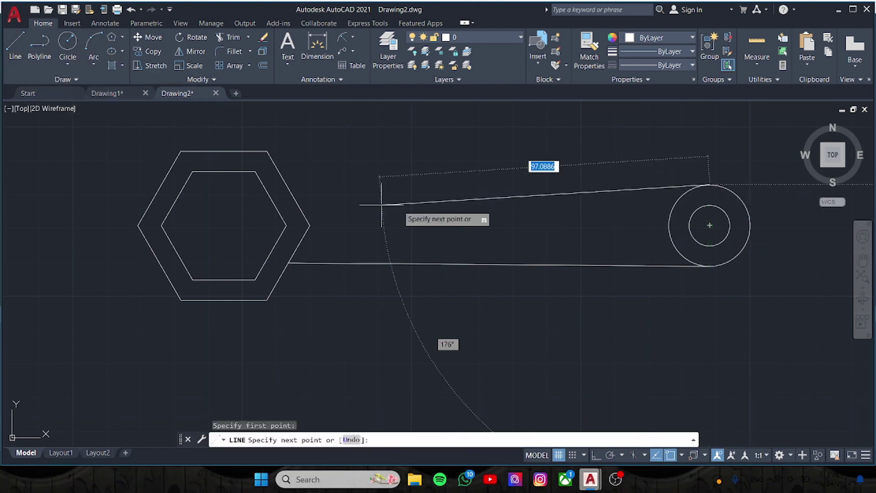
{"action": "key", "text": "Escape"}
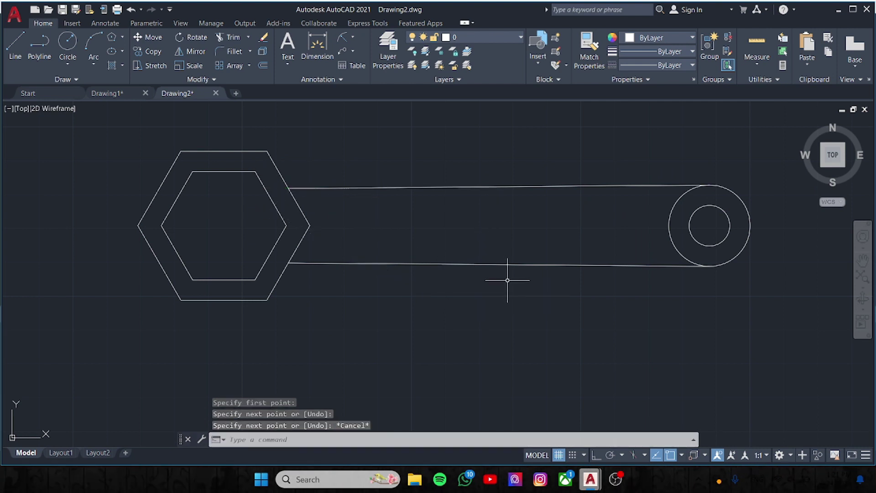
{"action": "key", "text": "ctrl+z"}
- Draw a horizontal line from the radius-12 circle's bottom quadrant to a point inside the hexagons
{"action": "left_click", "coordinate": [15, 44]}
{"action": "scroll", "coordinate": [712, 228], "scroll_direction": "up", "scroll_amount": 3}
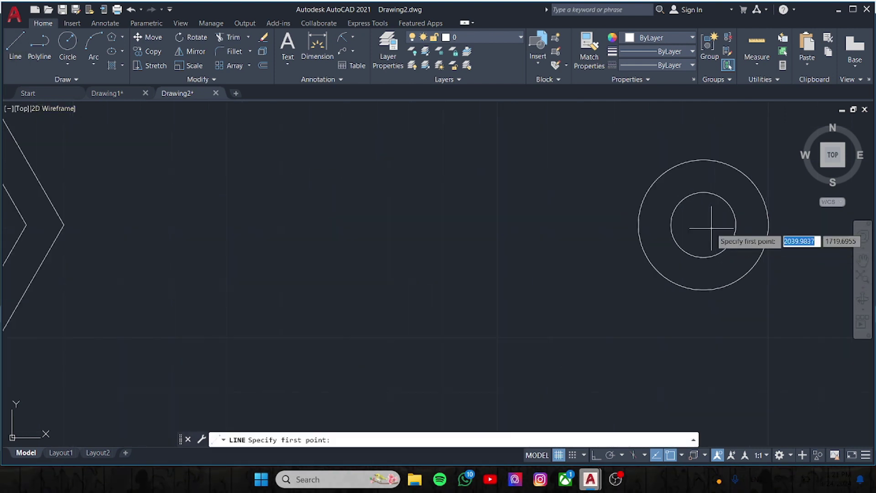
{"action": "left_click", "coordinate": [703, 290]}
{"action": "middle_click_drag", "start_coordinate": [196, 294], "coordinate": [364, 294]}
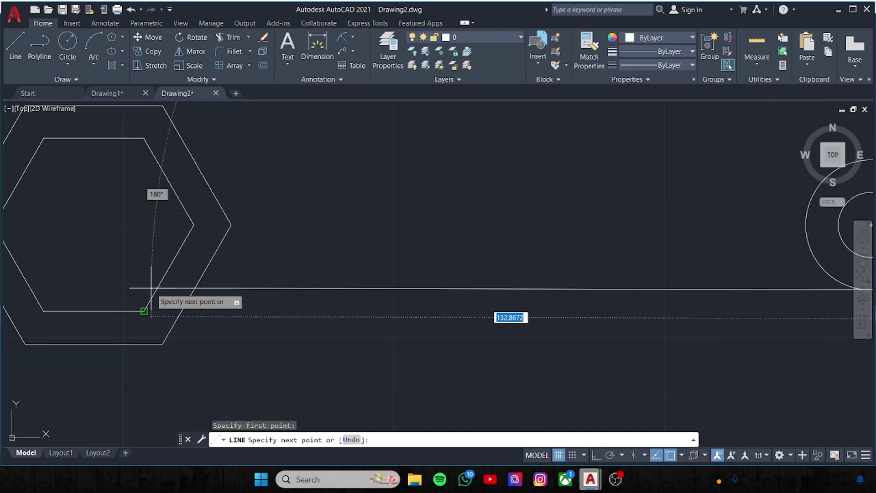
{"action": "scroll", "coordinate": [149, 289], "scroll_direction": "down", "scroll_amount": 3}
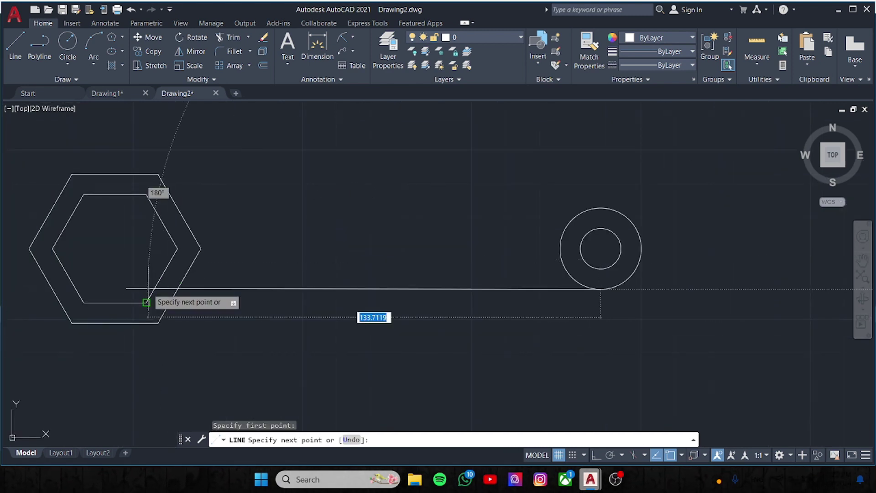
{"action": "scroll", "coordinate": [148, 289], "scroll_direction": "up", "scroll_amount": 3}
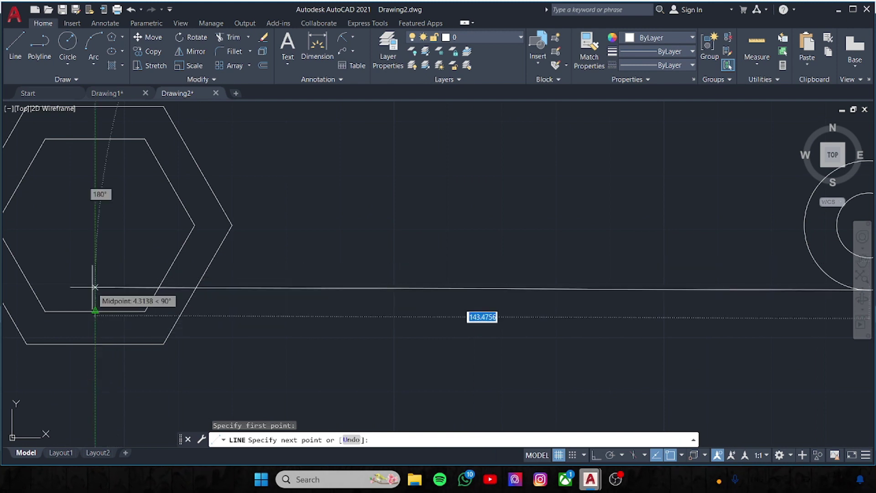
{"action": "scroll", "coordinate": [95, 284], "scroll_direction": "down", "scroll_amount": 2}
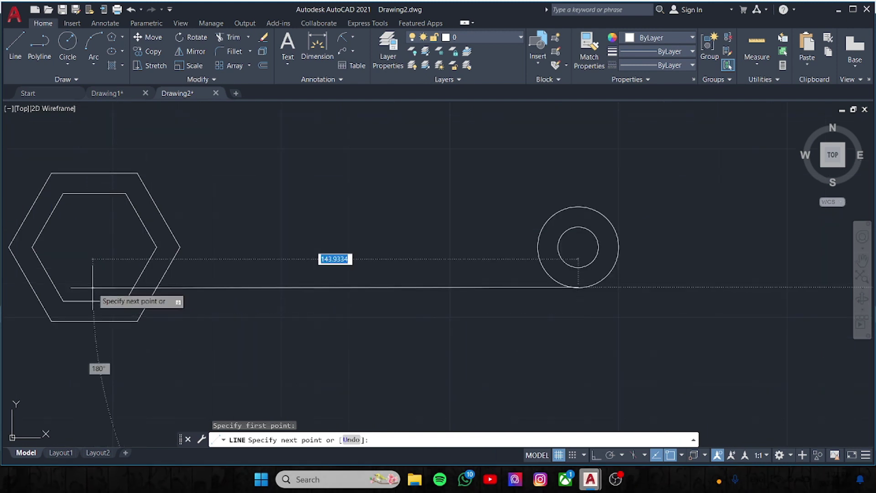
{"action": "left_click", "coordinate": [93, 288]}
{"action": "key", "text": "Escape"}
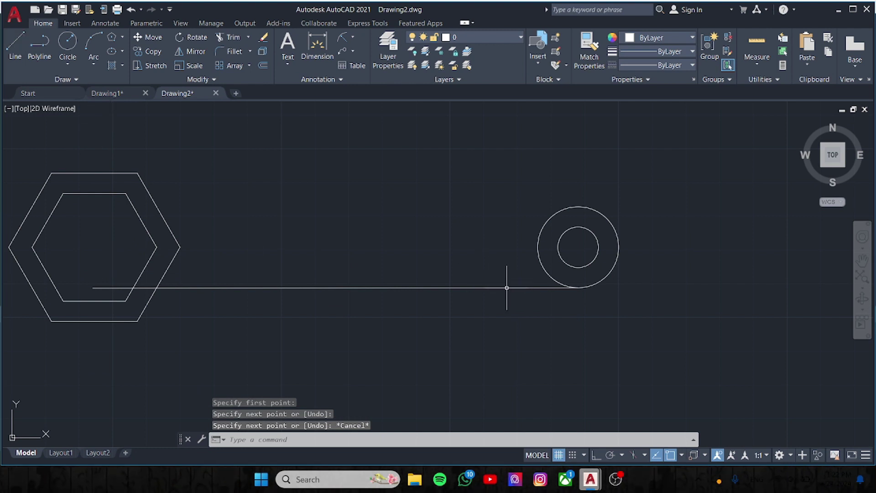
- Mirror the connecting line about a horizontal axis through the circle centre, keeping the original
{"action": "left_click", "coordinate": [508, 288]}
{"action": "type", "text": "mi"}
{"action": "key", "text": "Return"}
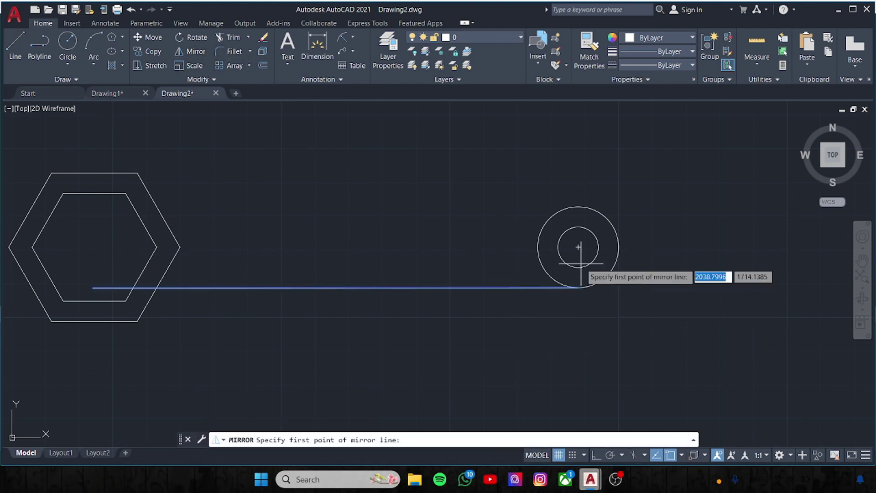
{"action": "left_click", "coordinate": [579, 247]}
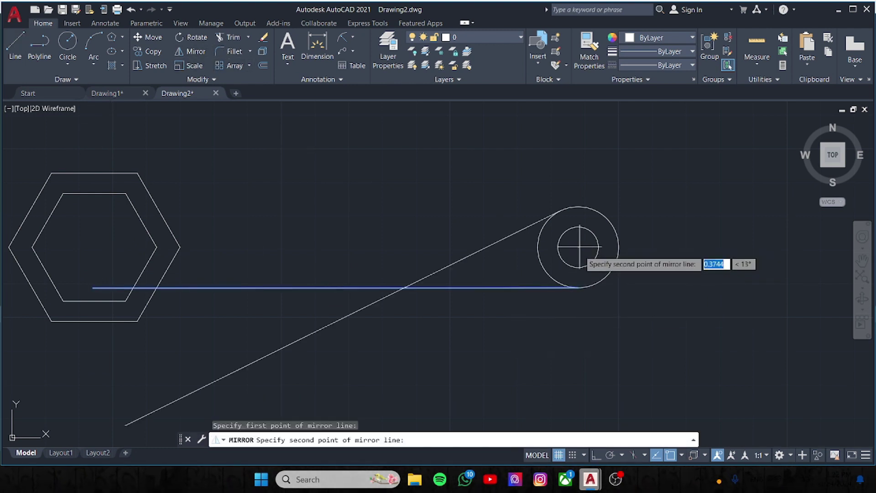
{"action": "left_click", "coordinate": [514, 247]}
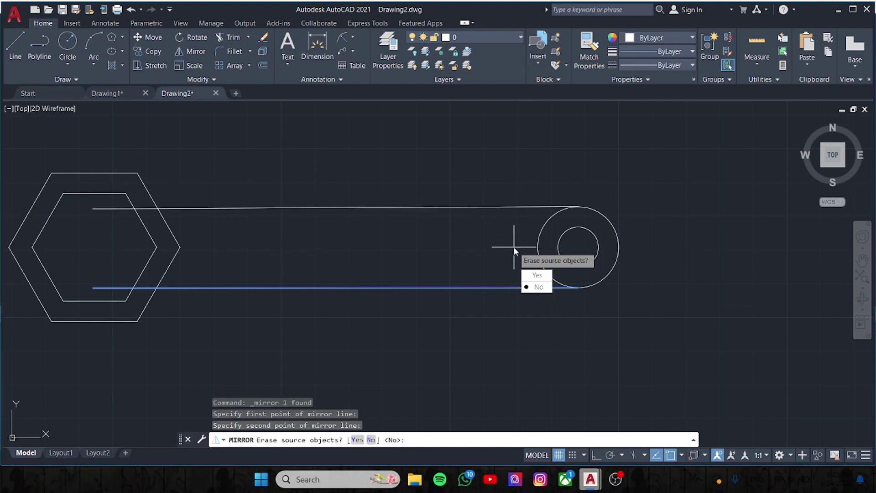
{"action": "key", "text": "Return"}
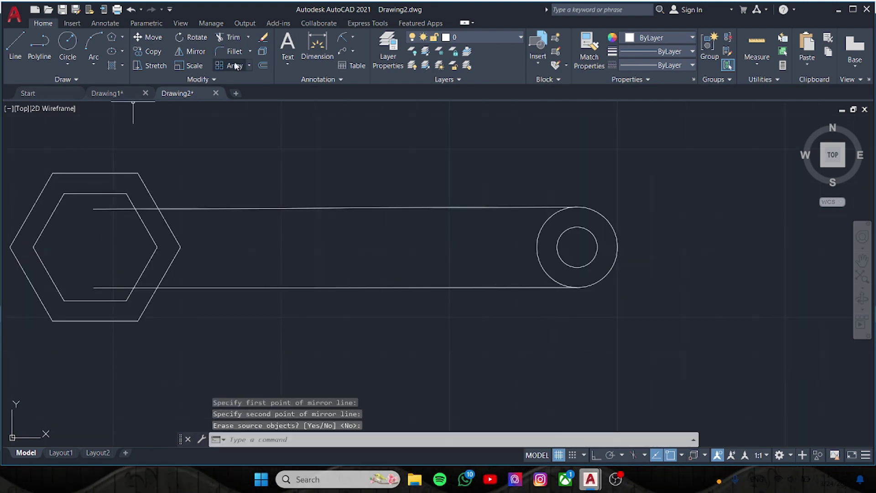
- Trim both parallel lines where they run inside the outer hexagon
{"action": "type", "text": "tr"}
{"action": "key", "text": "Return"}
{"action": "left_click", "coordinate": [114, 209]}
{"action": "left_click", "coordinate": [114, 288]}
{"action": "left_click", "coordinate": [145, 288]}
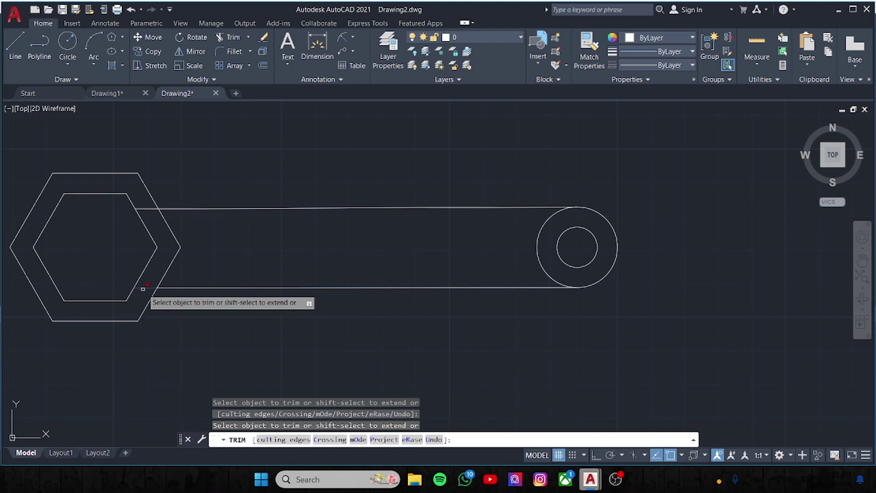
{"action": "key", "text": "Escape"}
{"action": "scroll", "coordinate": [237, 246], "scroll_direction": "up", "scroll_amount": 5}
{"action": "scroll", "coordinate": [442, 262], "scroll_direction": "down", "scroll_amount": 5}
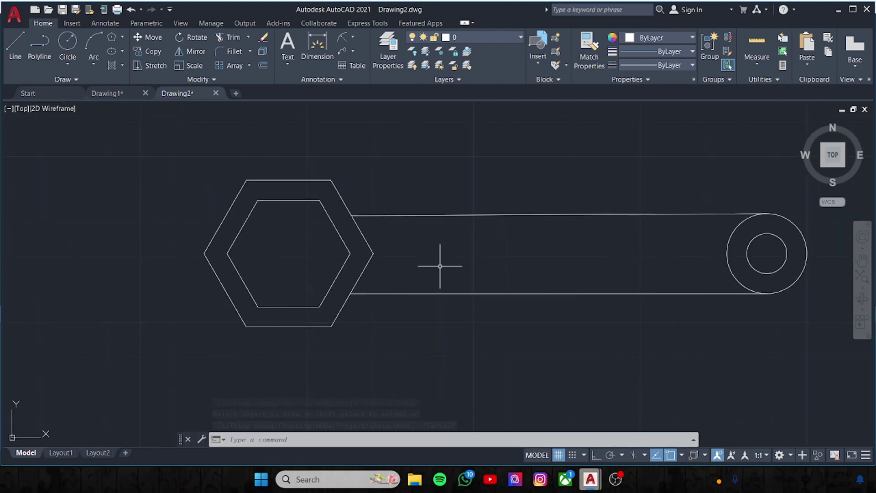
{"action": "scroll", "coordinate": [457, 257], "scroll_direction": "up", "scroll_amount": 3}
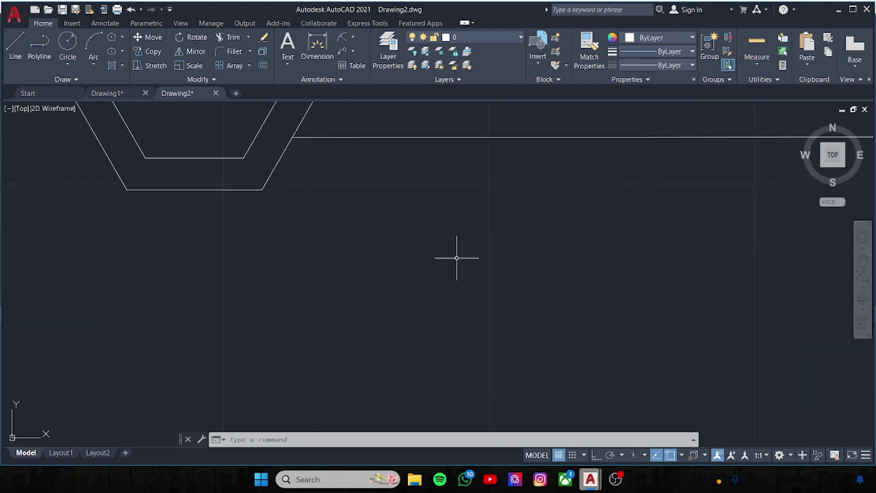
{"action": "scroll", "coordinate": [455, 258], "scroll_direction": "down", "scroll_amount": 3}
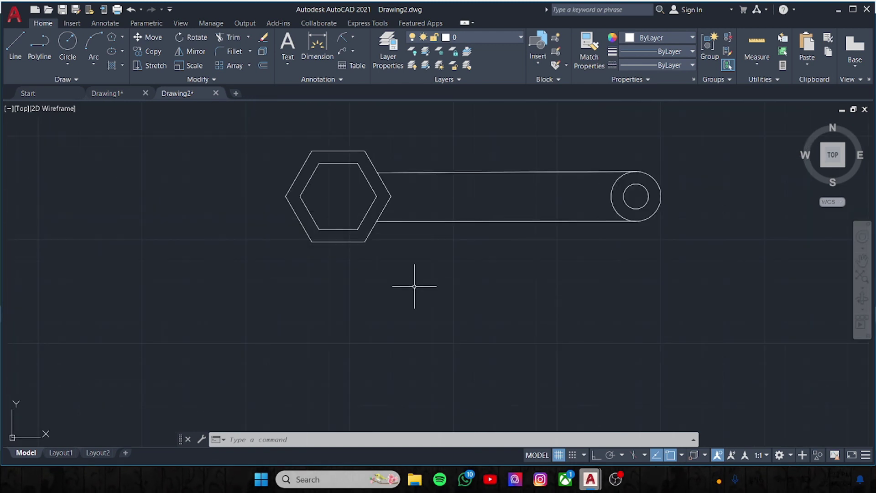
- Start a rectangle with its first corner directly below the outer hexagon's leftmost vertex
{"action": "left_click", "coordinate": [123, 37]}
{"action": "left_click", "coordinate": [122, 56]}
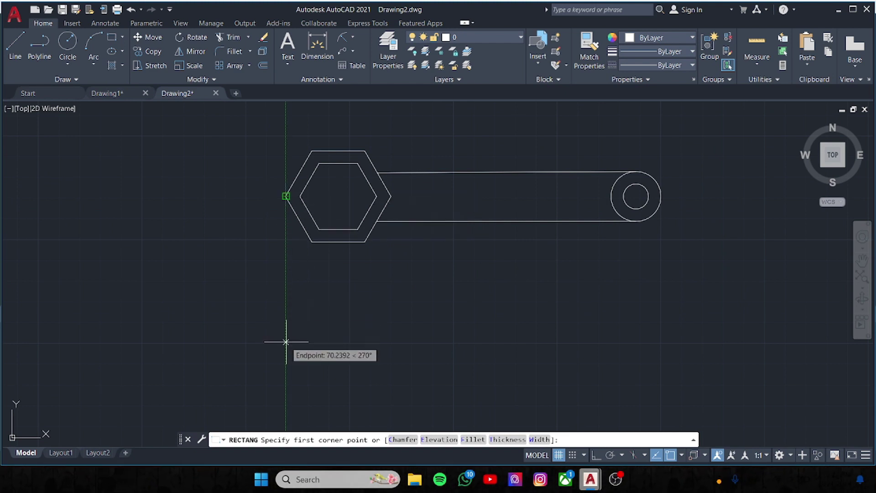
{"action": "left_click", "coordinate": [286, 342]}
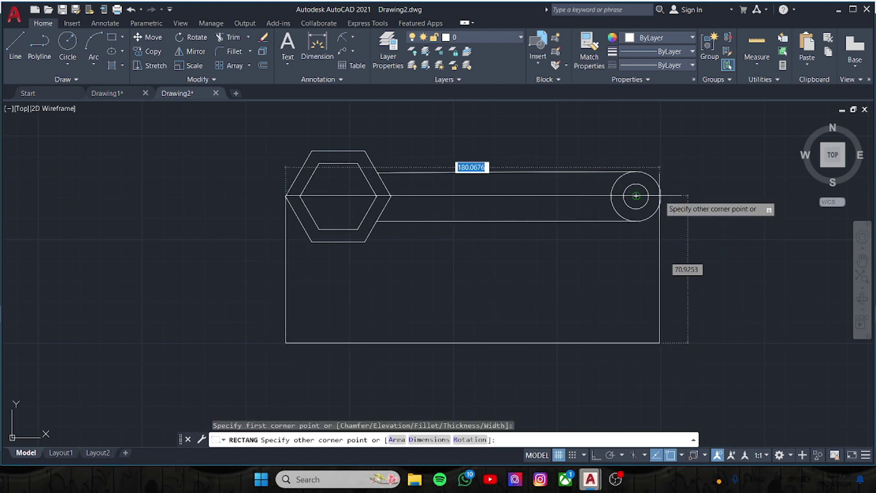
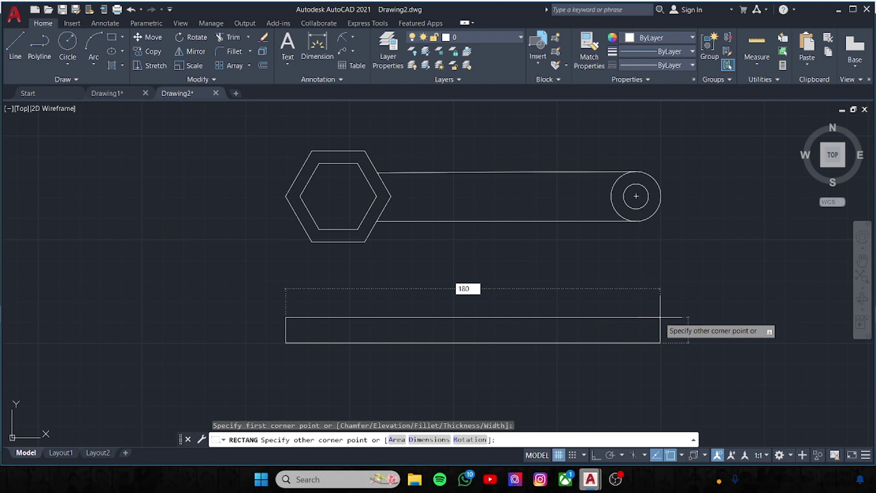
- Undo the mistaken rectangle and redraw it below the hex head with a 20-unit dimension
{"action": "key", "text": "BackSpace"}
{"action": "key", "text": "BackSpace"}
{"action": "key", "text": "ctrl+z"}
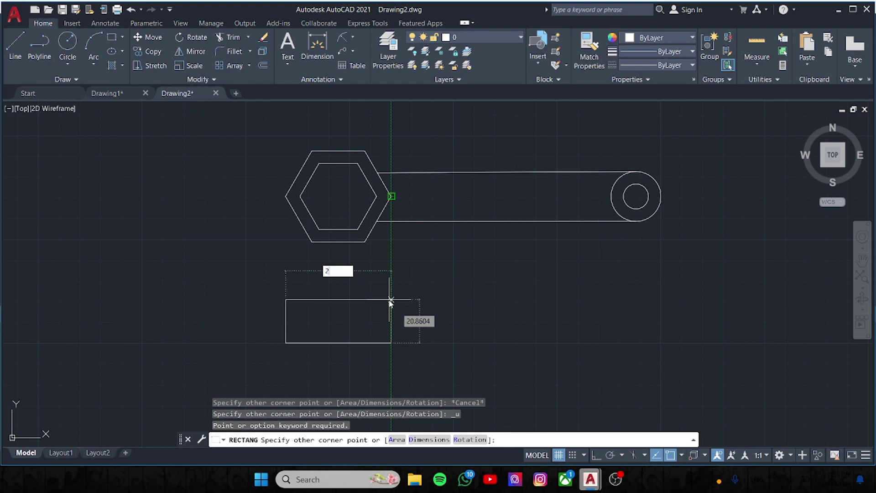
{"action": "key", "text": "ctrl+z"}
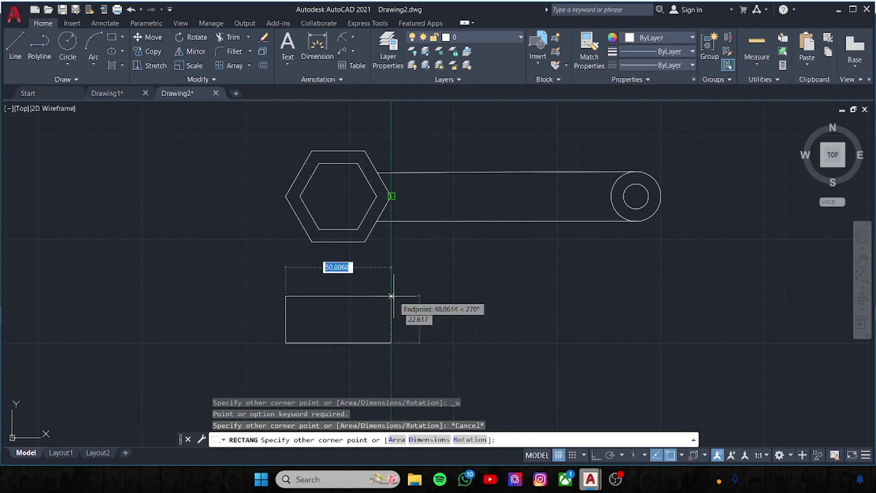
{"action": "type", "text": "20"}
{"action": "key", "text": "Return"}
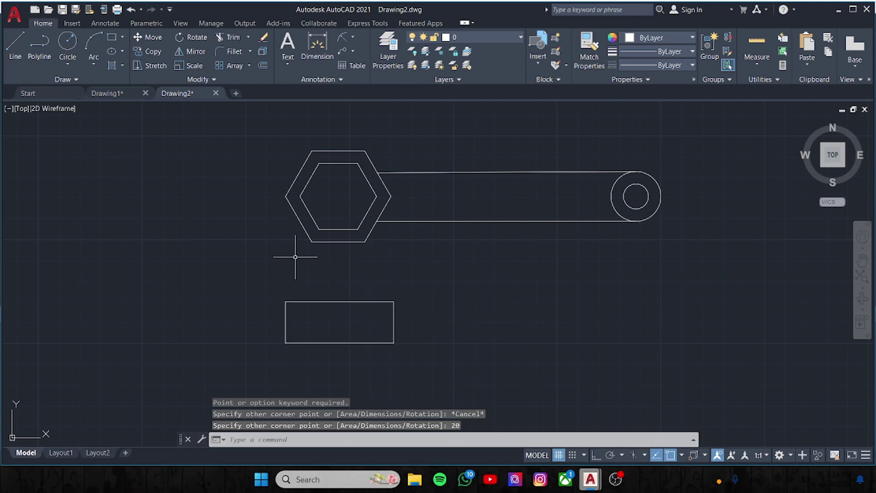
{"action": "left_click", "coordinate": [113, 38]}
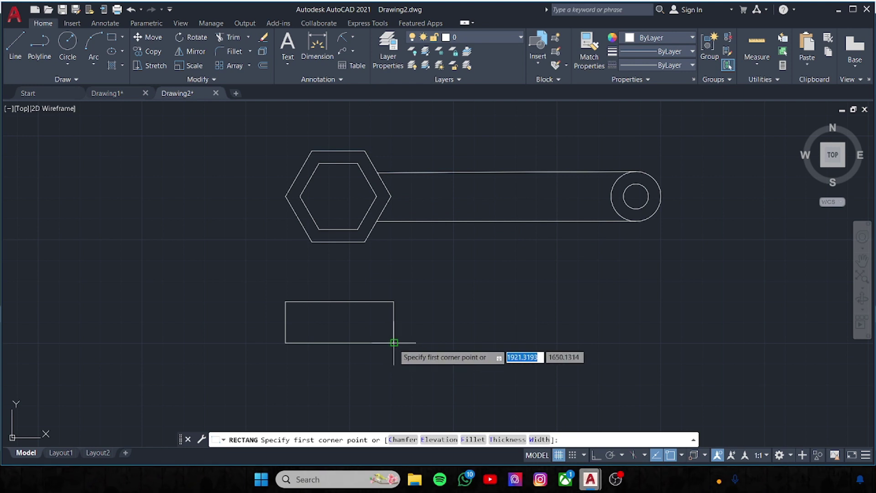
- Draw the 134 by 6 handle rectangle extending right from the head rectangle
{"action": "scroll", "coordinate": [394, 342], "scroll_direction": "up", "scroll_amount": 2}
{"action": "type", "text": "6"}
{"action": "key", "text": "Return"}
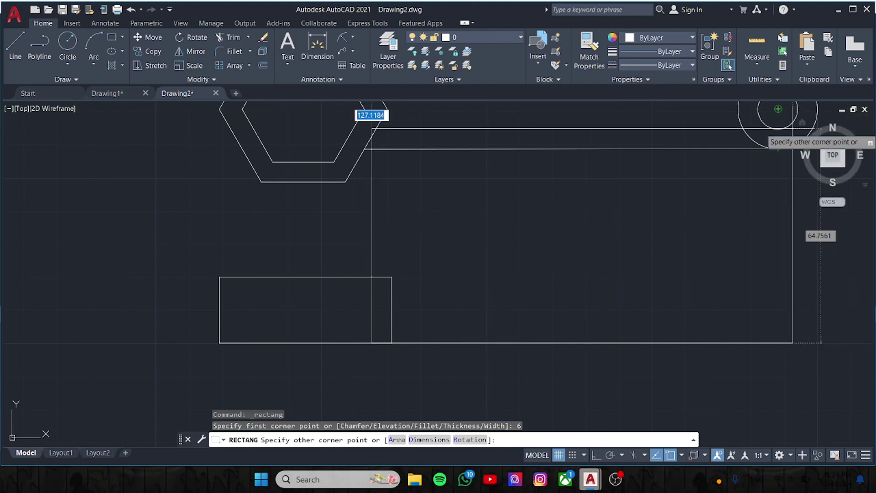
{"action": "middle_click_drag", "start_coordinate": [852, 241], "coordinate": [734, 281]}
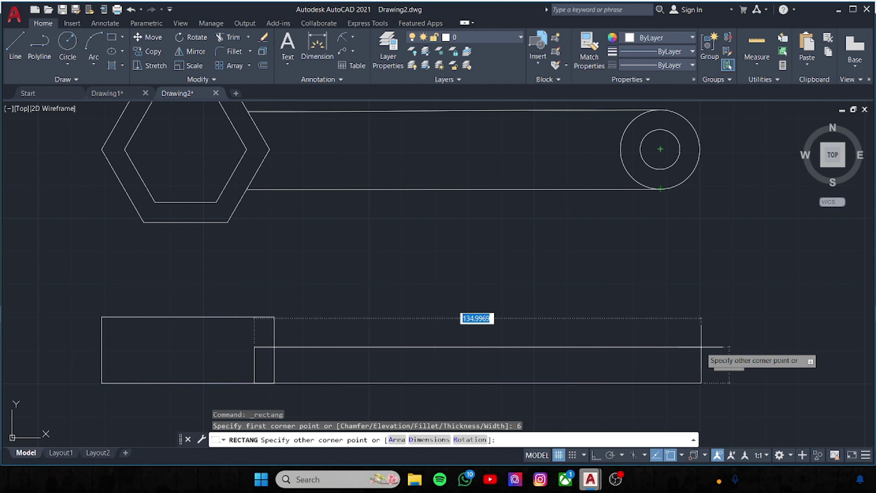
{"action": "key", "text": "Tab"}
{"action": "type", "text": "6"}
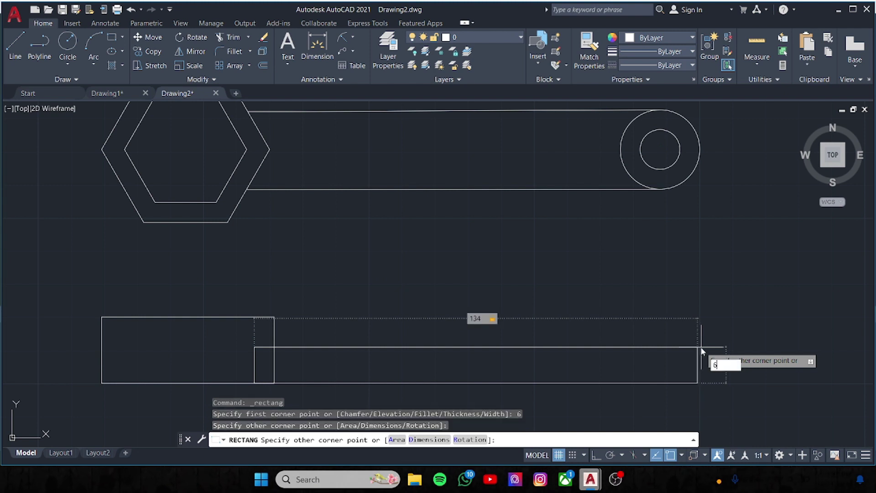
{"action": "key", "text": "Return"}
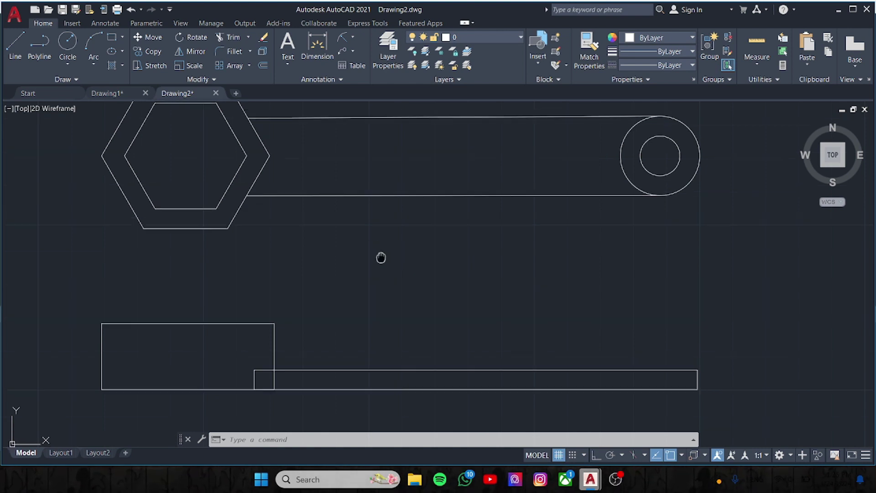
{"action": "scroll", "coordinate": [454, 301], "scroll_direction": "down", "scroll_amount": 2}
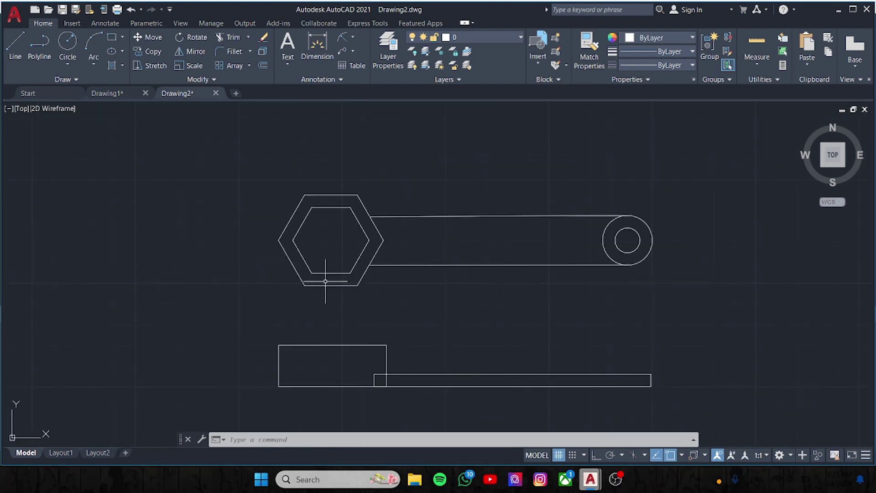
- Draw a vertical centre line through the hexagon and a horizontal axis past the ring end
{"action": "type", "text": "l"}
{"action": "key", "text": "Return"}
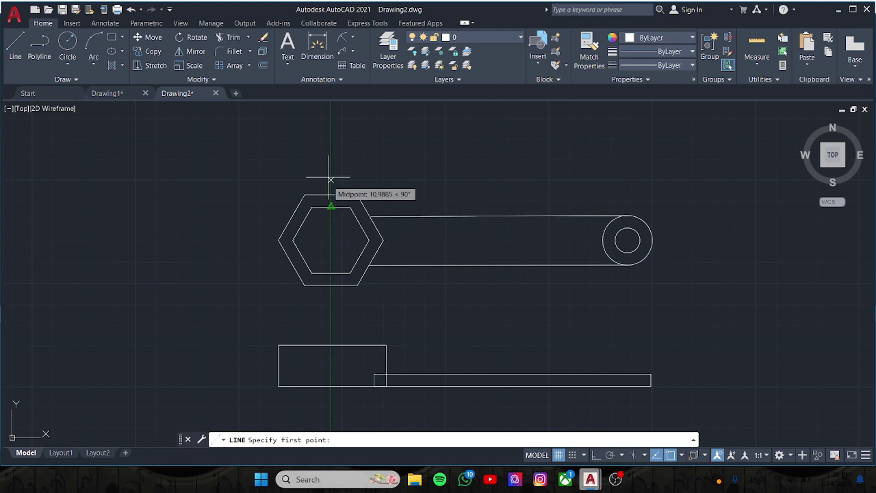
{"action": "left_click", "coordinate": [331, 194]}
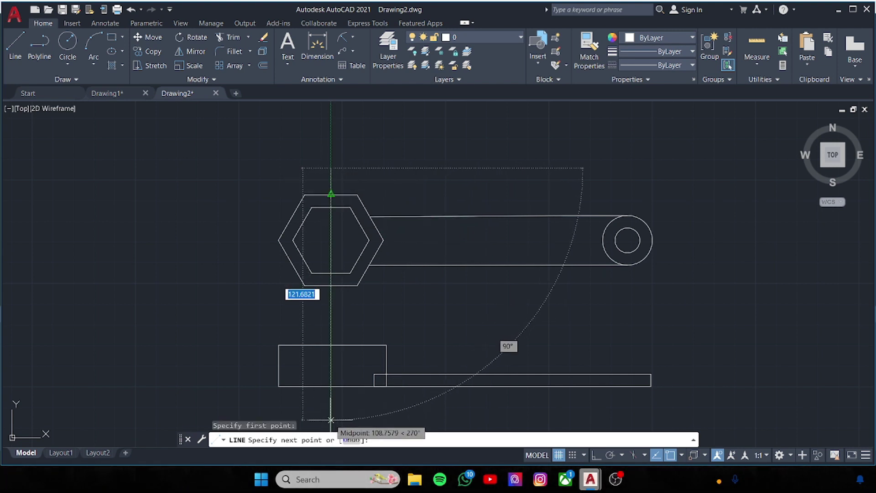
{"action": "left_click", "coordinate": [331, 419]}
{"action": "key", "text": "Escape"}
{"action": "key", "text": "Return"}
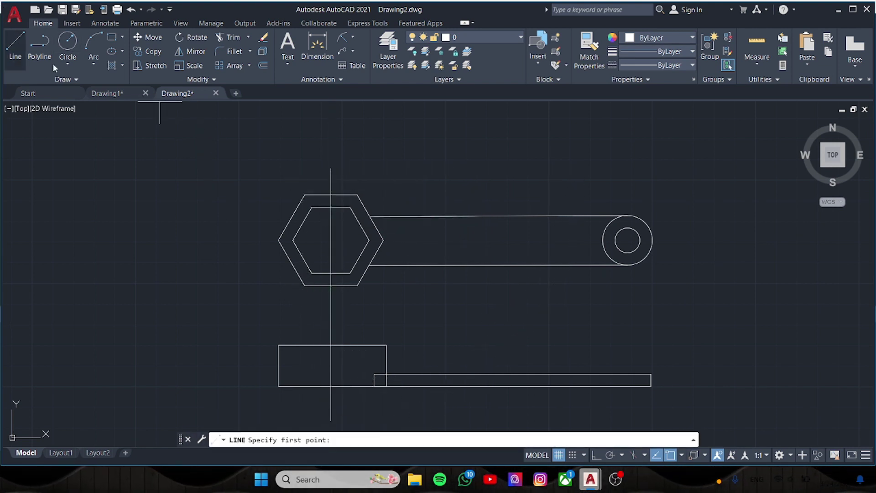
{"action": "left_click", "coordinate": [239, 241]}
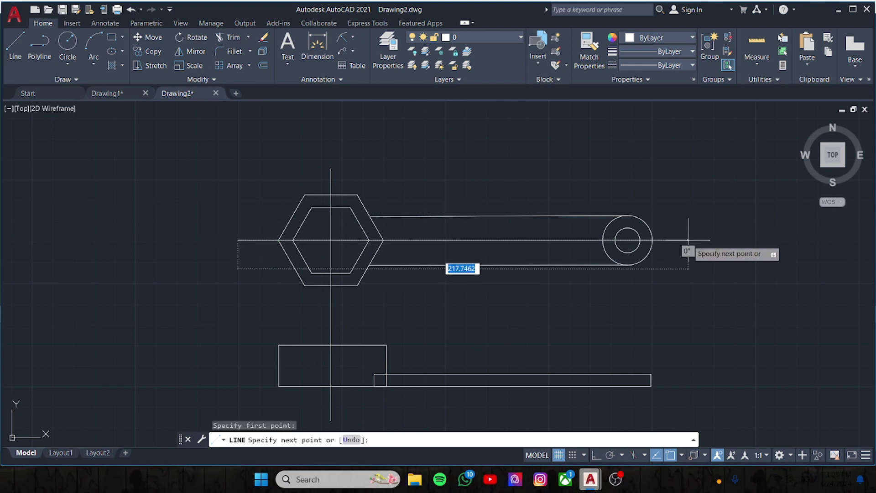
{"action": "left_click", "coordinate": [683, 240]}
{"action": "key", "text": "Escape"}
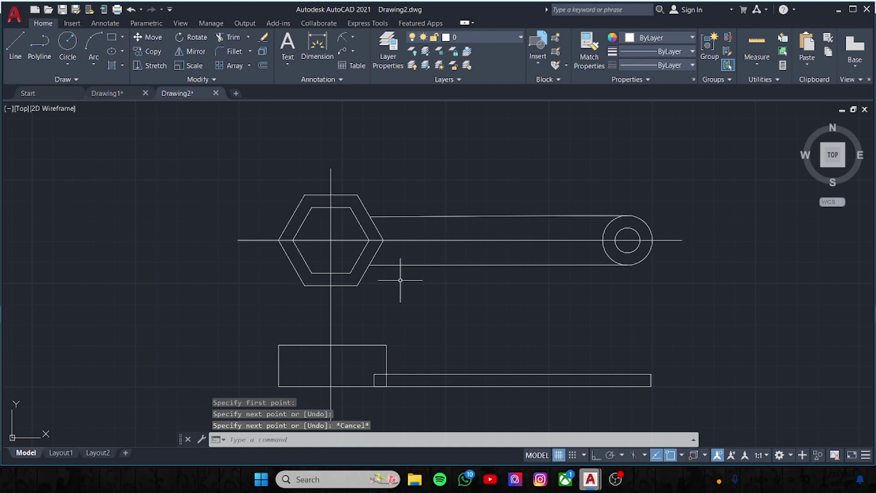
- Draw a vertical centre line from the ring circle's centre down past the front view
{"action": "key", "text": "Return"}
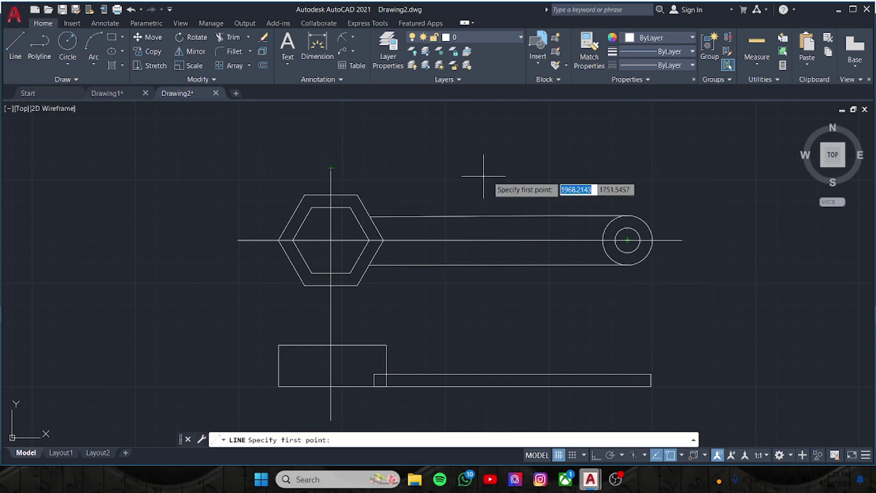
{"action": "left_click", "coordinate": [628, 168]}
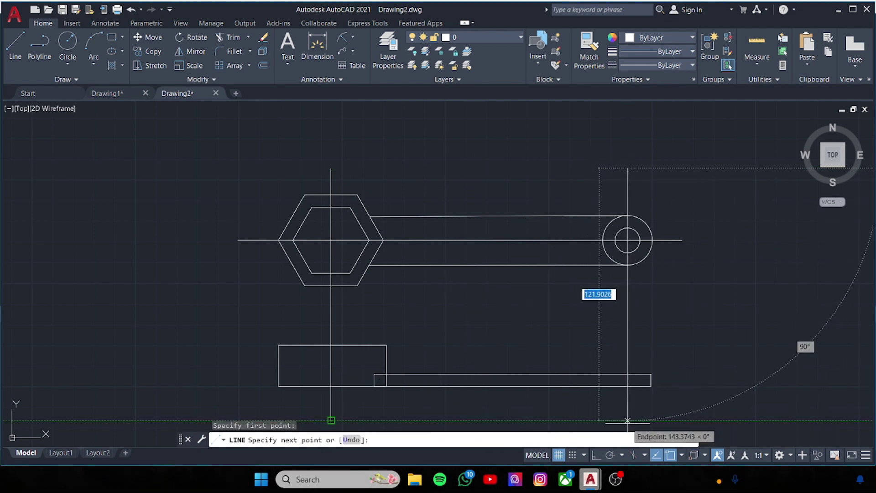
{"action": "left_click", "coordinate": [627, 420]}
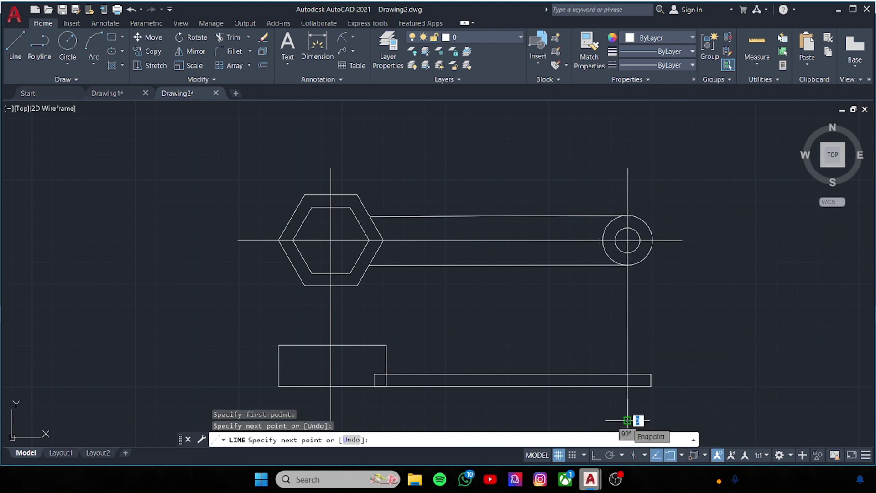
{"action": "key", "text": "Escape"}
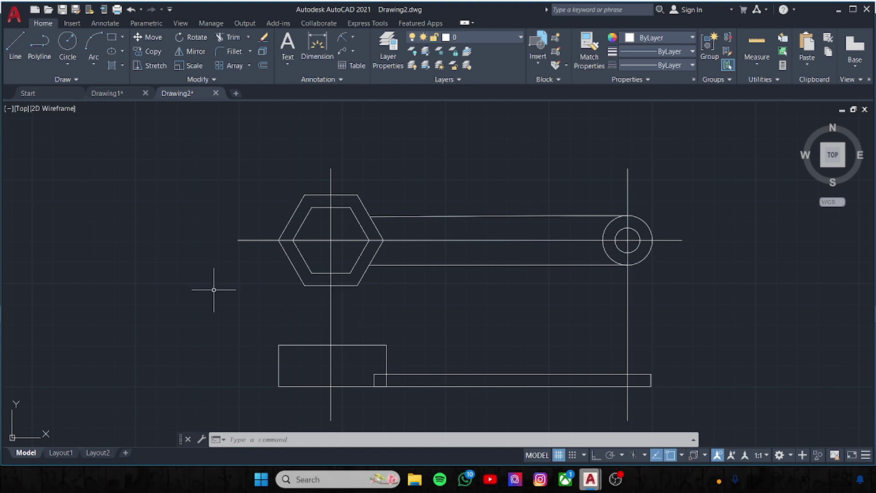
{"action": "left_click", "coordinate": [15, 46]}
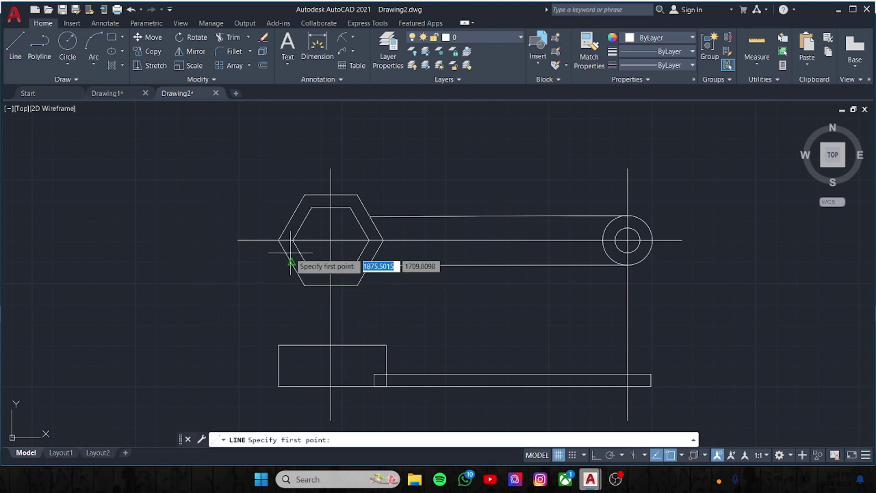
- Draw 20-unit vertical lines in the head rectangle below the hexagon's left and right vertices
{"action": "left_click", "coordinate": [292, 345]}
{"action": "type", "text": "20"}
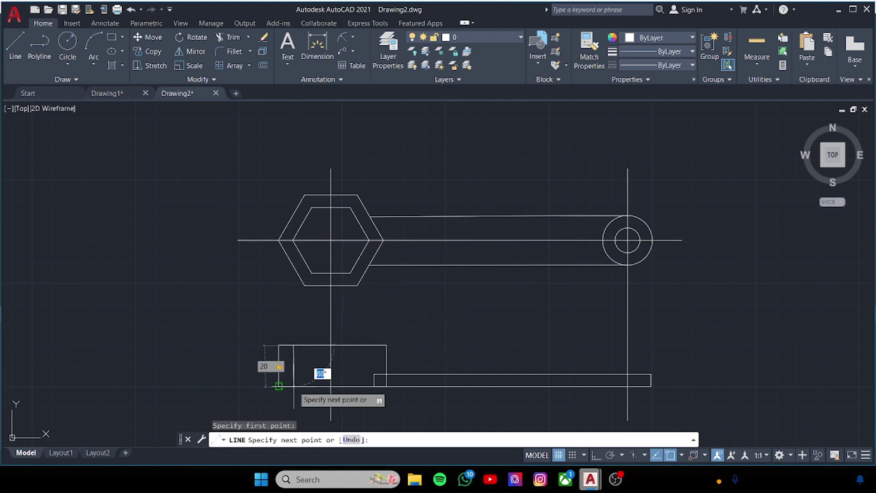
{"action": "key", "text": "Return"}
{"action": "key", "text": "Escape"}
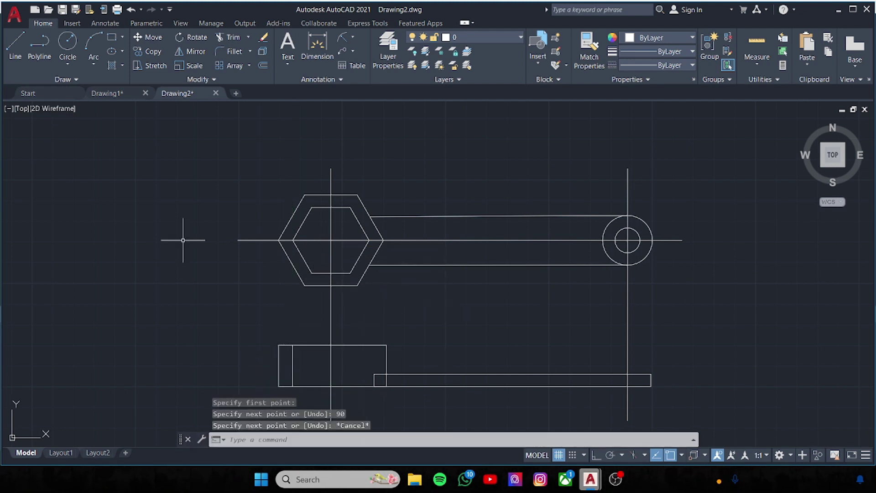
{"action": "left_click", "coordinate": [16, 46]}
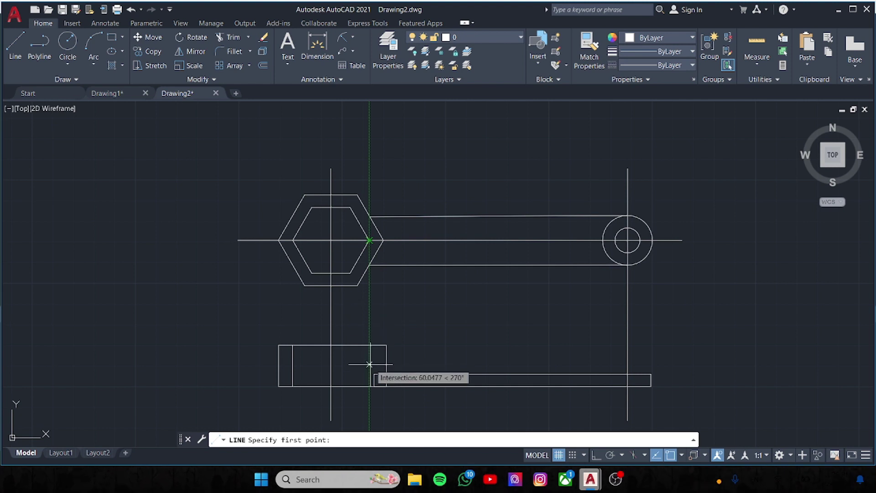
{"action": "left_click", "coordinate": [369, 345]}
{"action": "type", "text": "90"}
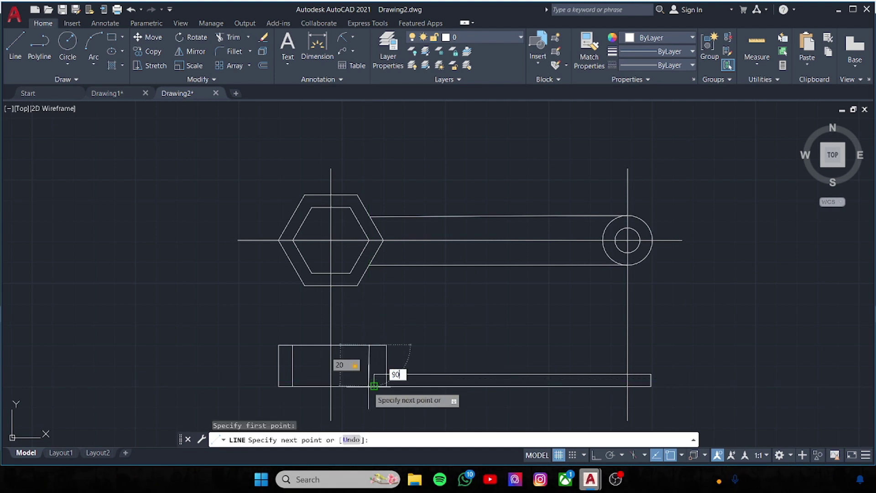
{"action": "key", "text": "Return"}
{"action": "key", "text": "Escape"}
- Draw 20-unit vertical lines below the hexagon's lower-left and lower-right vertices
{"action": "key", "text": "Return"}
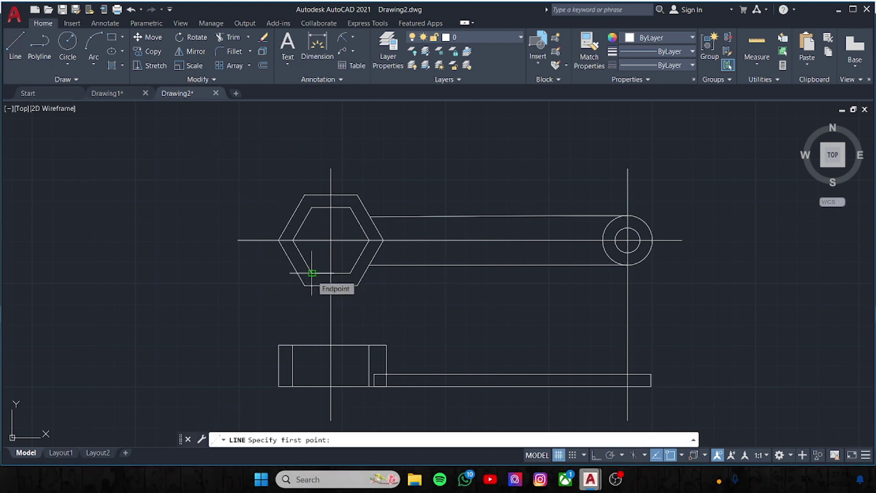
{"action": "left_click", "coordinate": [305, 346]}
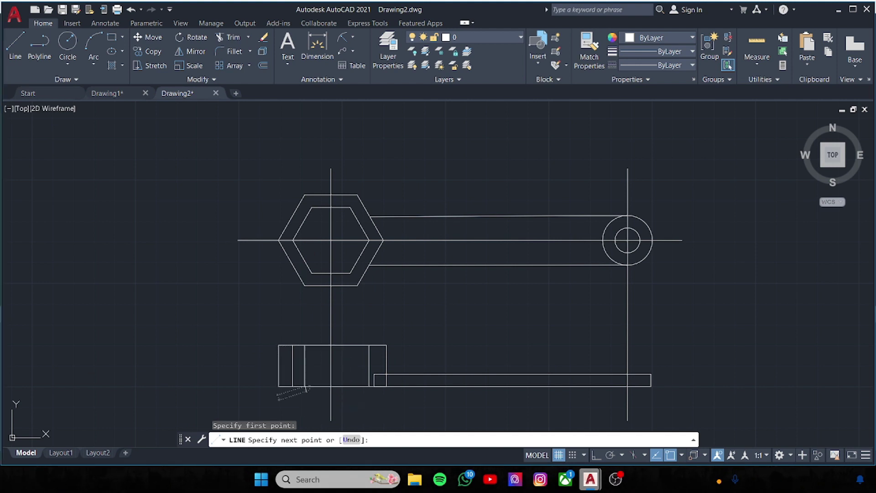
{"action": "key", "text": "Return"}
{"action": "key", "text": "Escape"}
{"action": "left_click", "coordinate": [15, 45]}
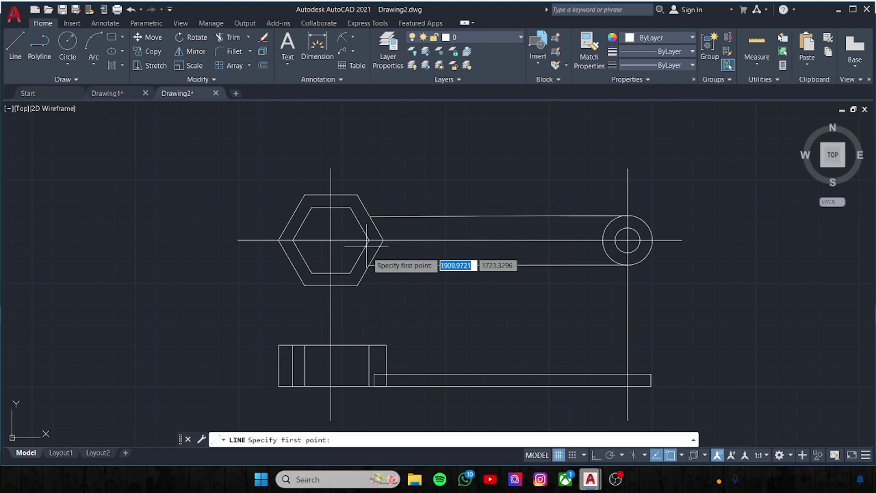
{"action": "left_click", "coordinate": [358, 346]}
{"action": "key", "text": "Return"}
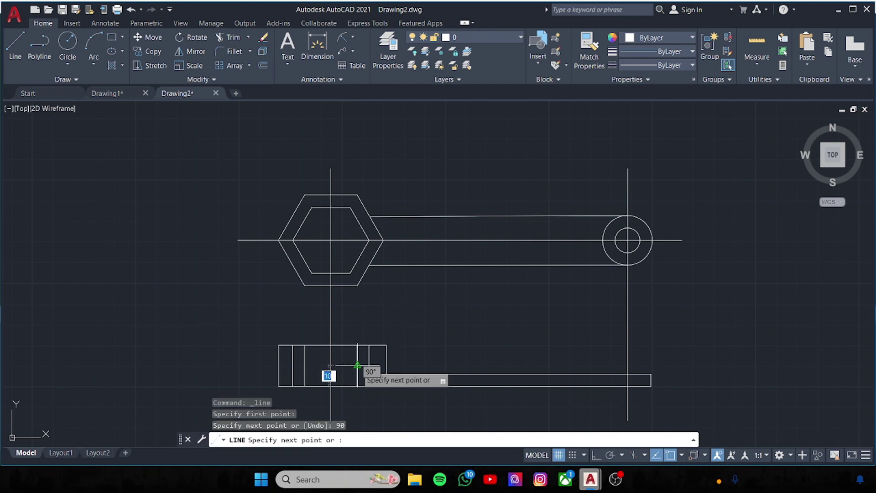
{"action": "key", "text": "Escape"}
- Attempt a vertical line at the block's edge, abandoning the unfinished entries
{"action": "key", "text": "Return"}
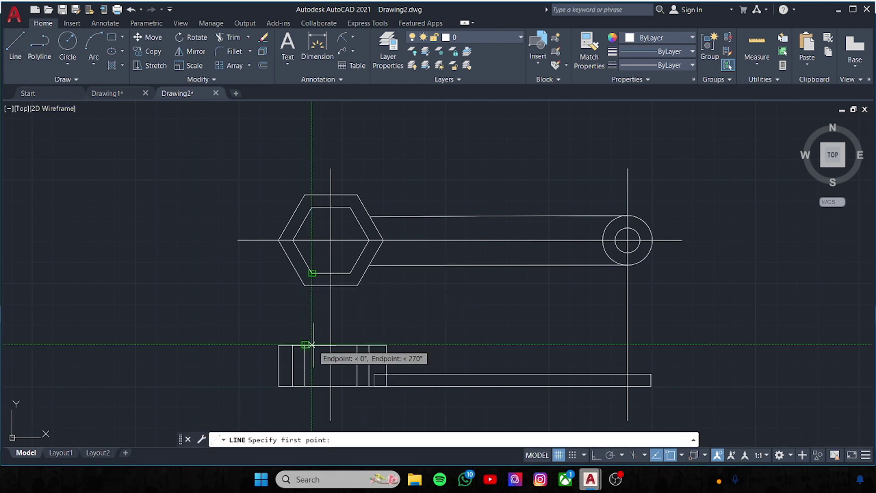
{"action": "left_click", "coordinate": [312, 345]}
{"action": "type", "text": "90"}
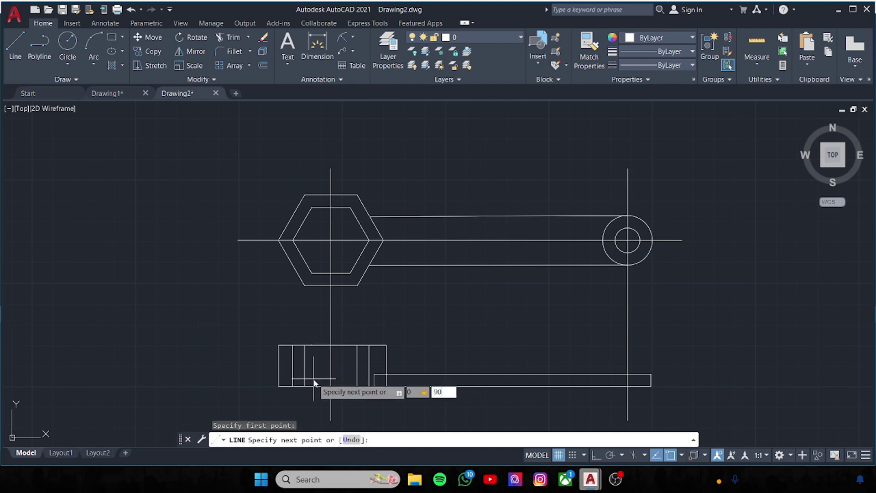
{"action": "key", "text": "Return"}
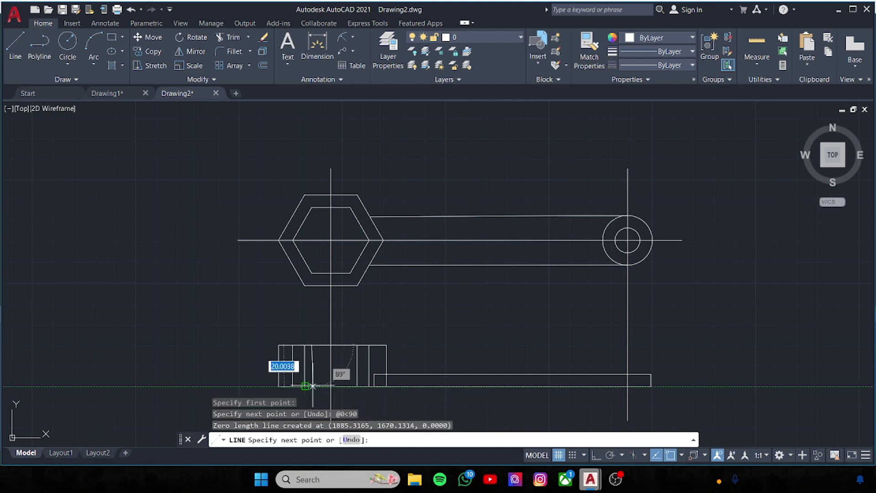
{"action": "type", "text": "0"}
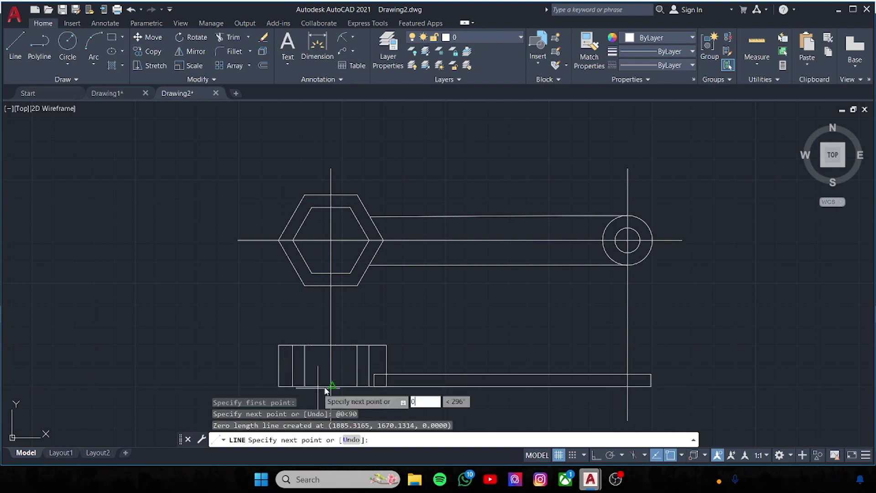
{"action": "key", "text": "Escape"}
{"action": "key", "text": "space"}
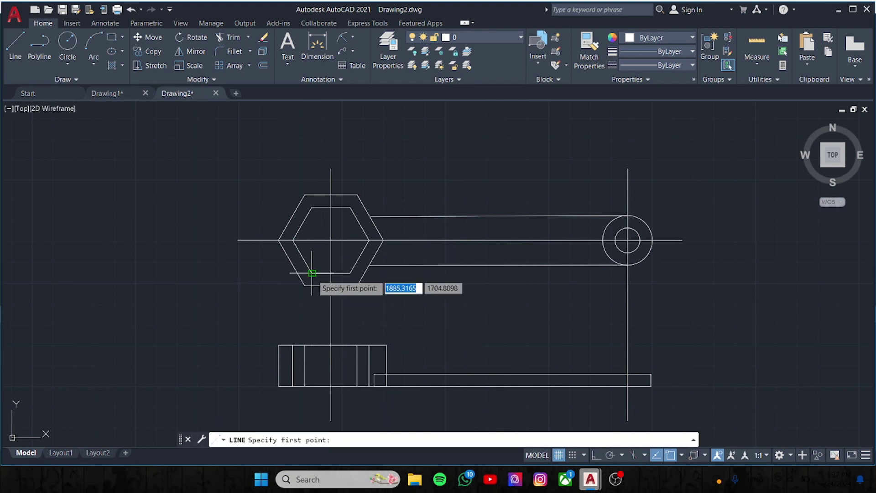
{"action": "left_click", "coordinate": [312, 385]}
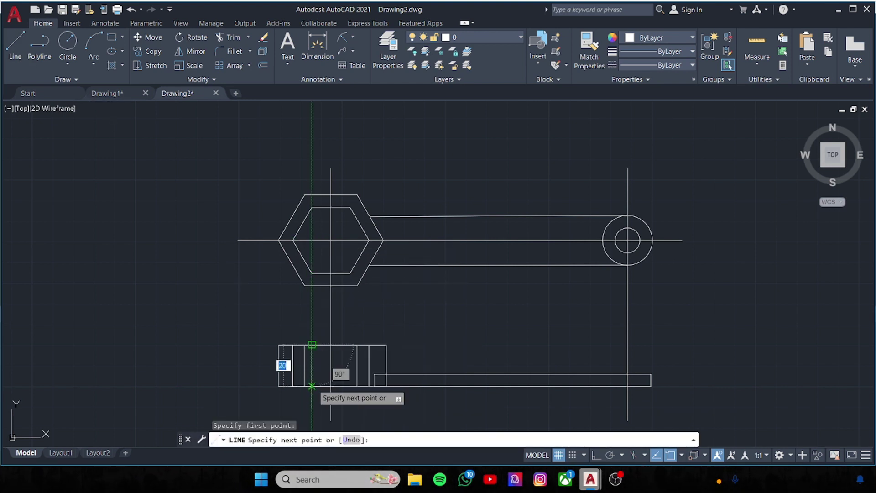
{"action": "key", "text": "Return"}
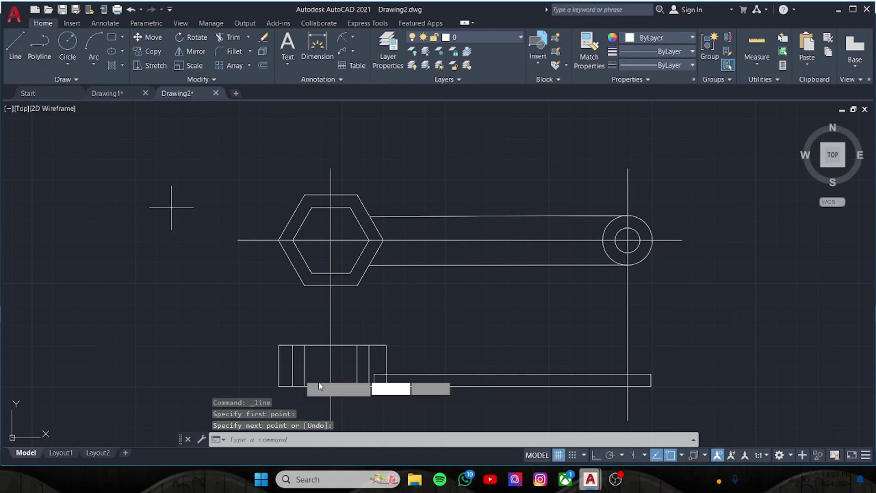
- Draw a 20-unit vertical line up from the block's bottom edge
{"action": "key", "text": "space"}
{"action": "left_click", "coordinate": [311, 386]}
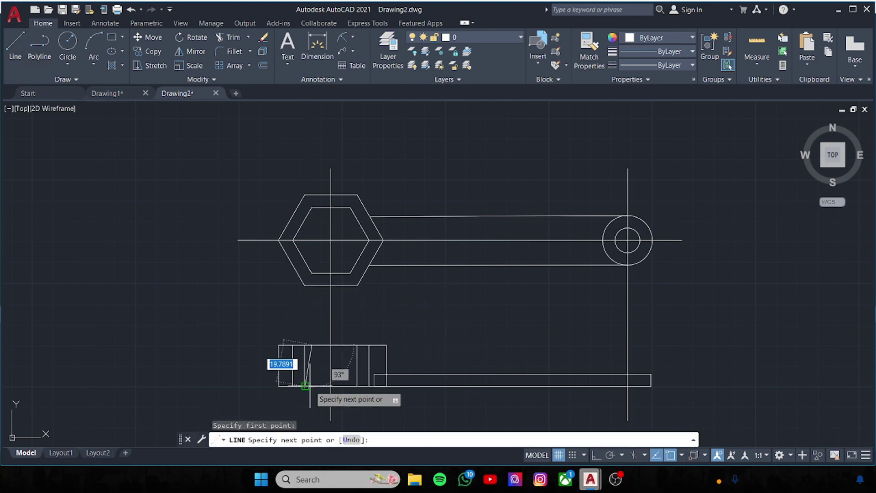
{"action": "key", "text": "Return"}
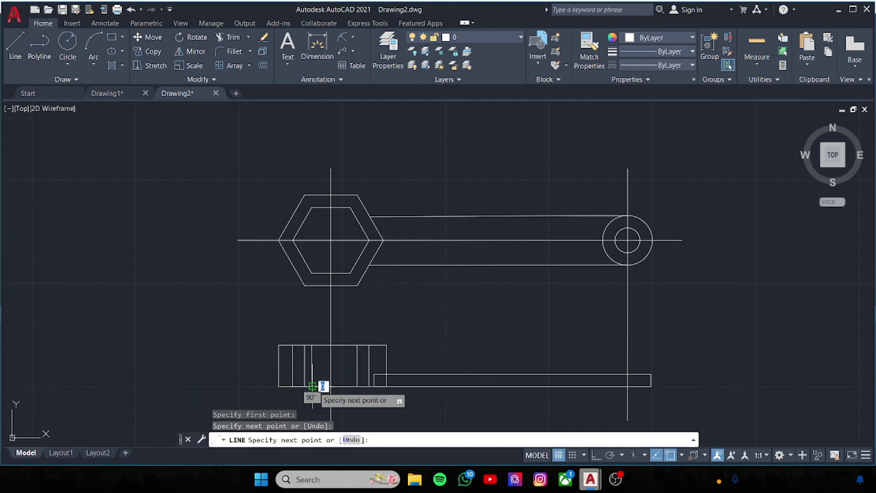
{"action": "key", "text": "Escape"}
{"action": "key", "text": "space"}
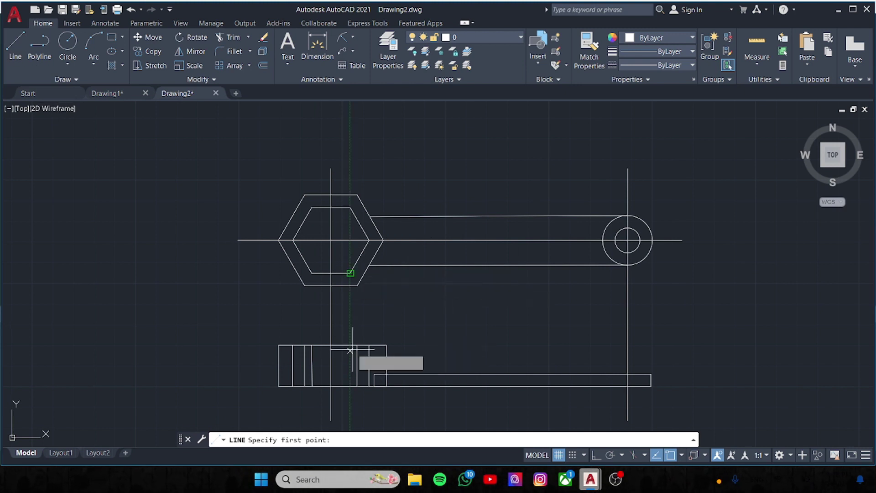
{"action": "left_click", "coordinate": [351, 346]}
{"action": "key", "text": "Escape"}
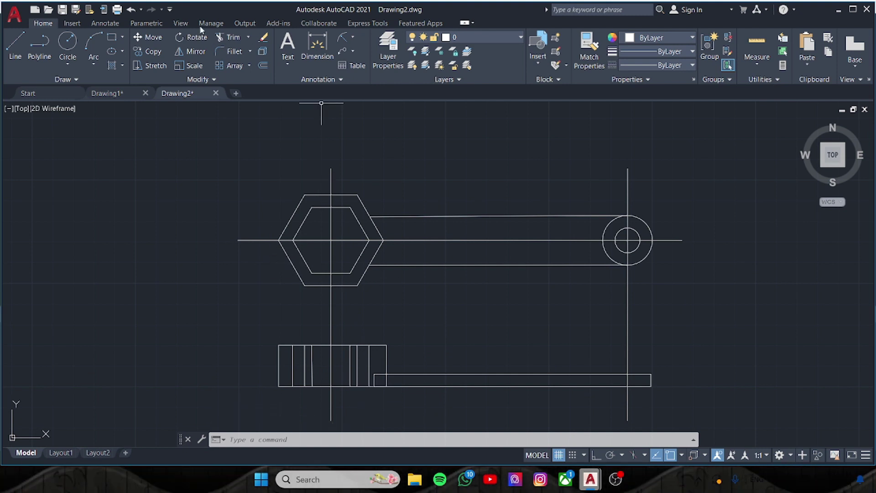
- Draw a vertical edge line from the block's bottom to its top near the step
{"action": "left_click", "coordinate": [228, 37]}
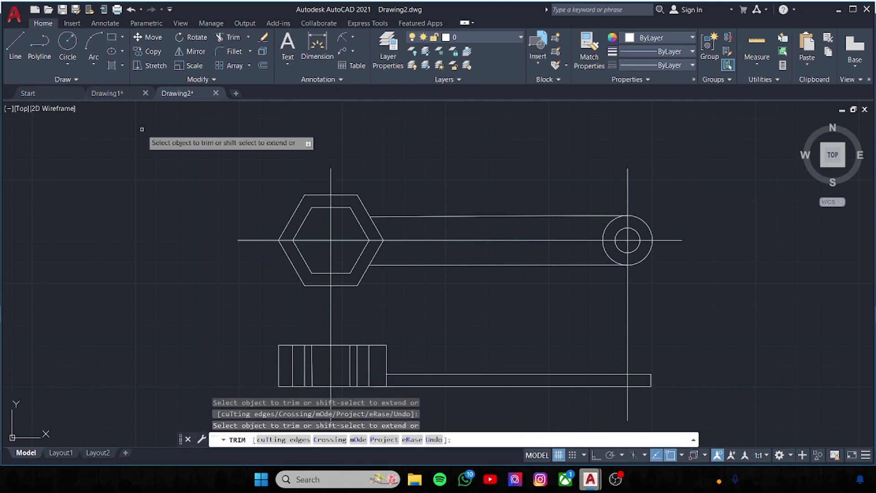
{"action": "left_click", "coordinate": [15, 45]}
{"action": "left_click", "coordinate": [370, 387]}
{"action": "left_click", "coordinate": [370, 346]}
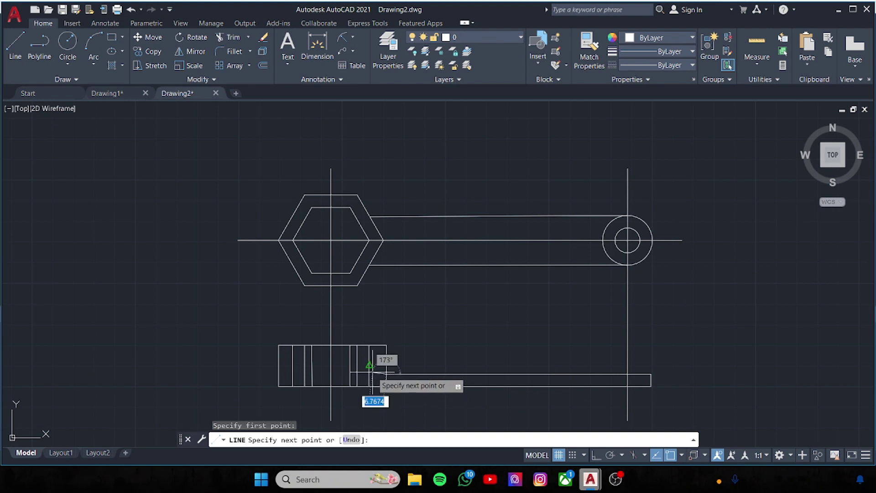
{"action": "key", "text": "Escape"}
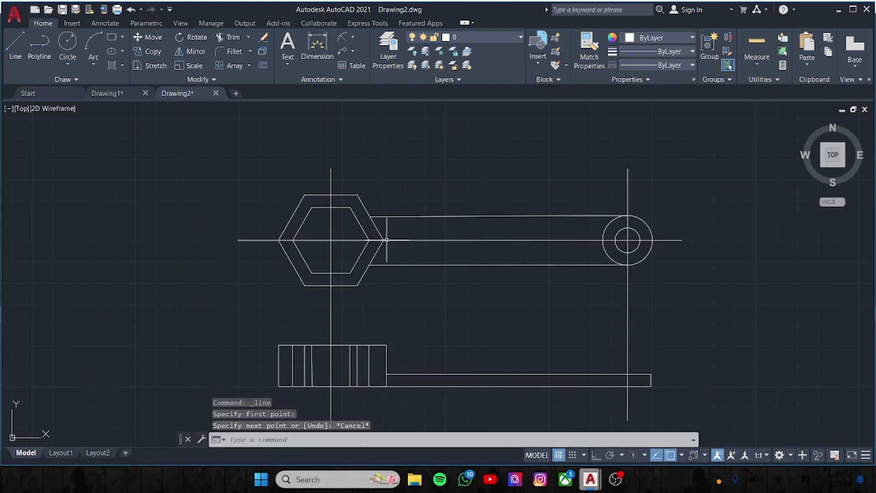
{"action": "left_click", "coordinate": [15, 46]}
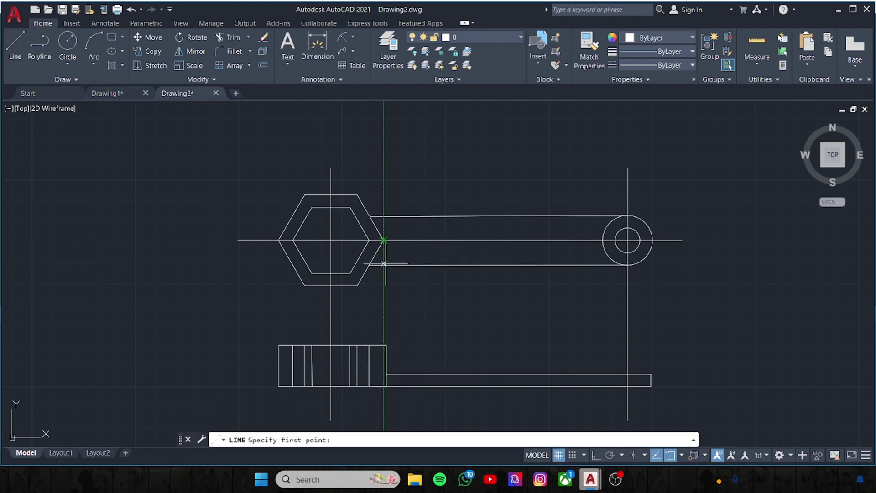
{"action": "key", "text": "Escape"}
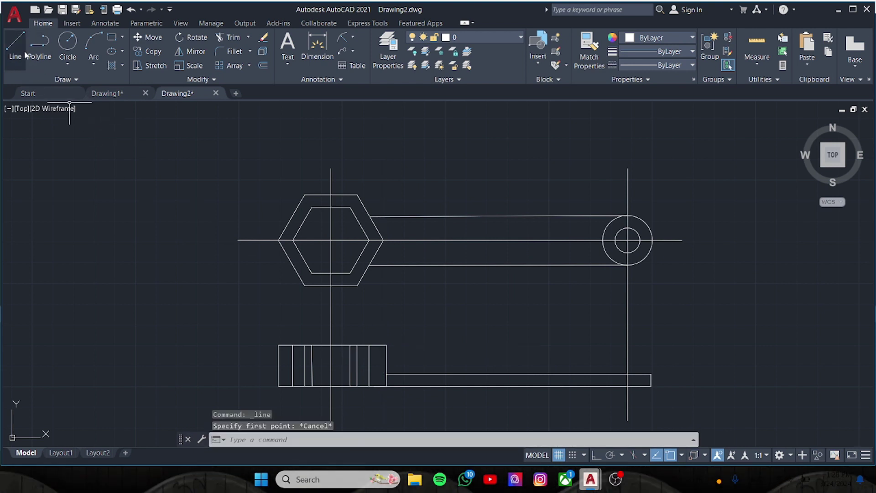
- Trim away the stray vertical line and the small bottom segment
{"action": "type", "text": "tr"}
{"action": "key", "text": "Return"}
{"action": "left_click", "coordinate": [386, 379]}
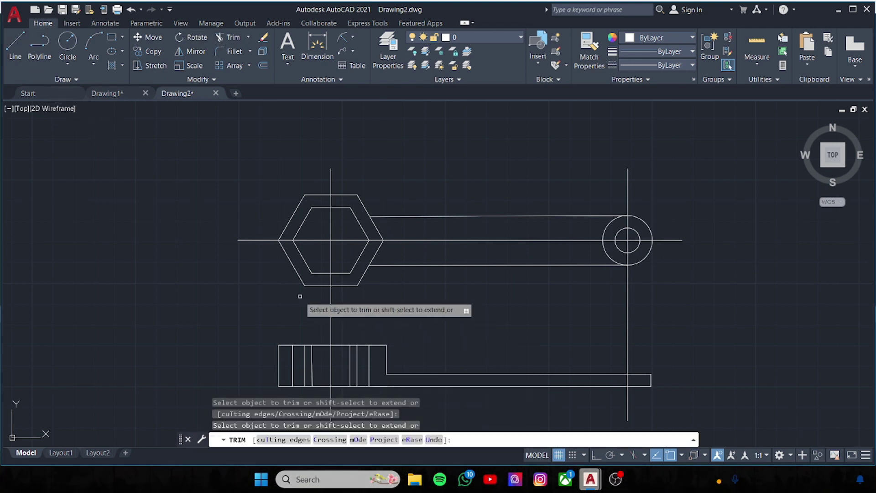
{"action": "left_click", "coordinate": [386, 363]}
- Draw a 20-unit vertical line from the handle's corner
{"action": "left_click", "coordinate": [15, 45]}
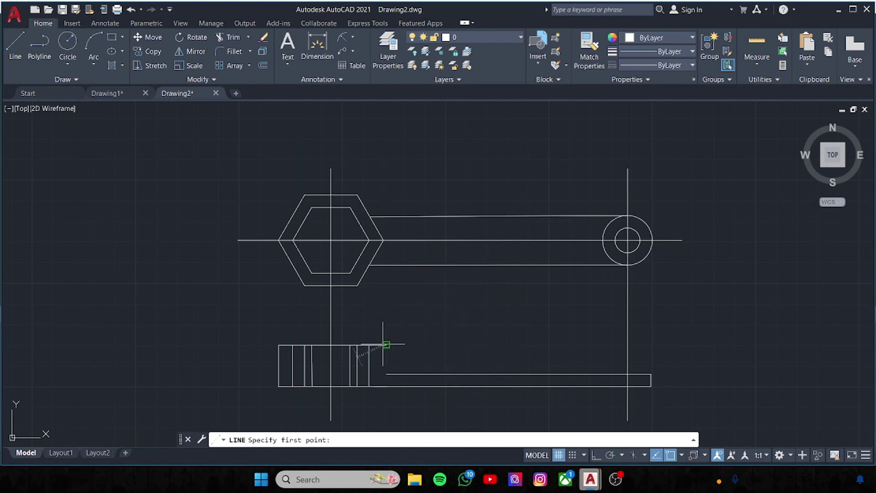
{"action": "left_click", "coordinate": [386, 386]}
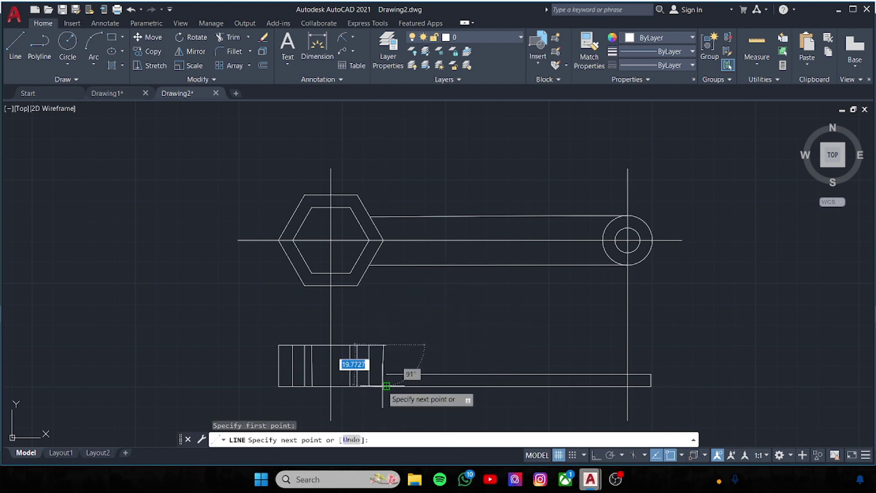
{"action": "key", "text": "Tab"}
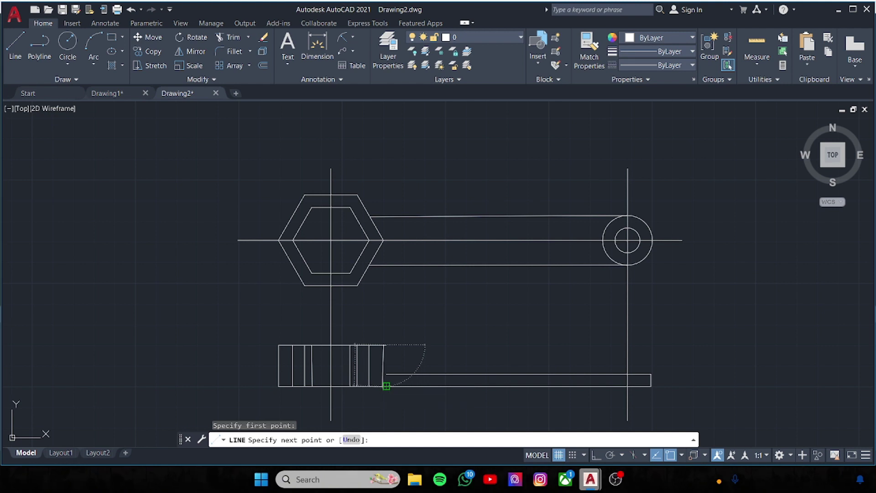
{"action": "key", "text": "Return"}
{"action": "key", "text": "Return"}
{"action": "scroll", "coordinate": [451, 306], "scroll_direction": "up", "scroll_amount": 2}
{"action": "key", "text": "Return"}
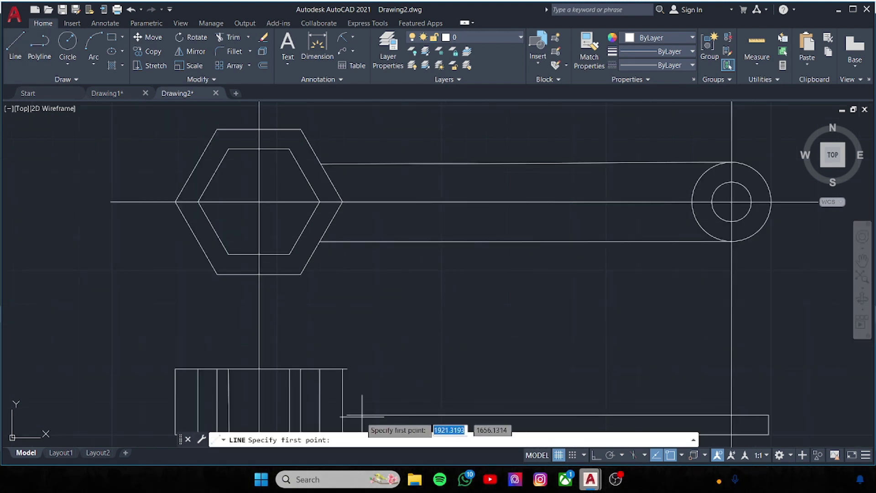
- Attempt a 180-unit line from the handle's bottom end, then cancel it and the trim
{"action": "left_click", "coordinate": [346, 416]}
{"action": "scroll", "coordinate": [346, 415], "scroll_direction": "up", "scroll_amount": 5}
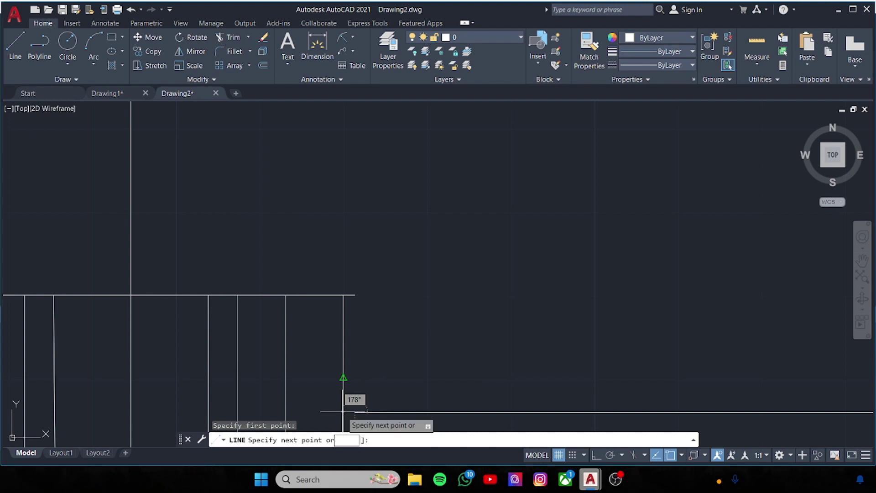
{"action": "key", "text": "Escape"}
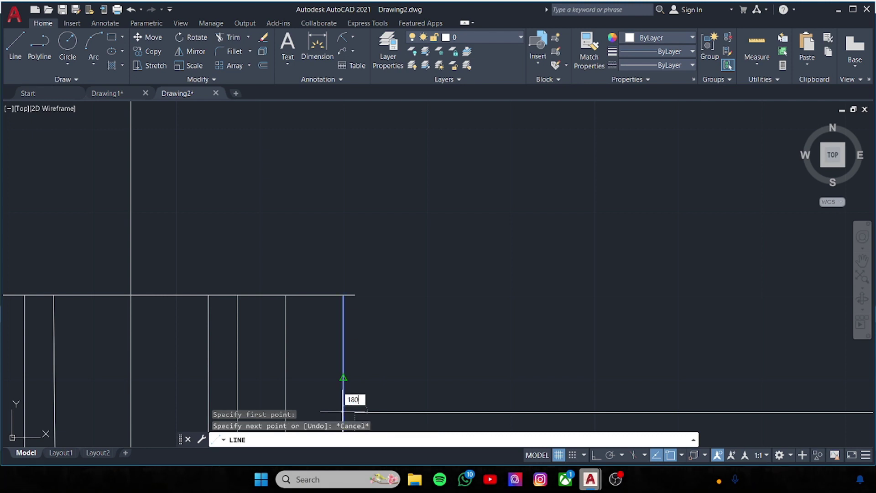
{"action": "key", "text": "Return"}
{"action": "scroll", "coordinate": [354, 412], "scroll_direction": "up", "scroll_amount": 3}
{"action": "key", "text": "Escape"}
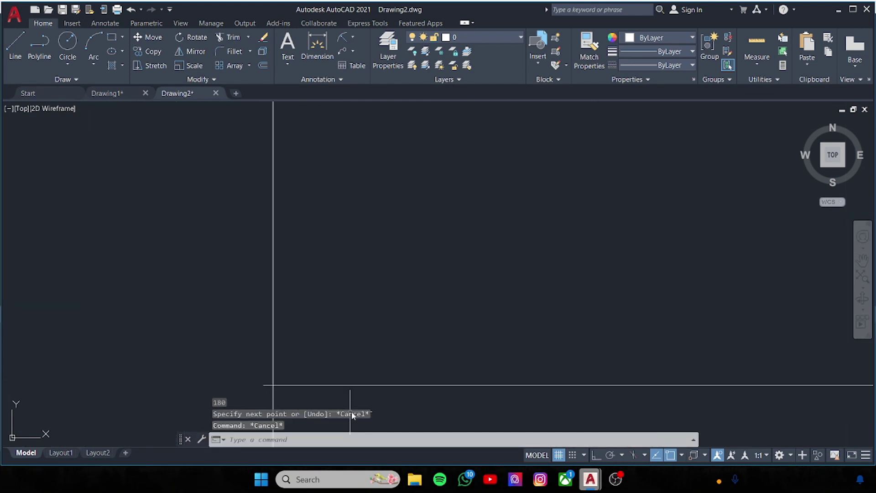
{"action": "left_click", "coordinate": [238, 42]}
{"action": "scroll", "coordinate": [320, 346], "scroll_direction": "down", "scroll_amount": 3}
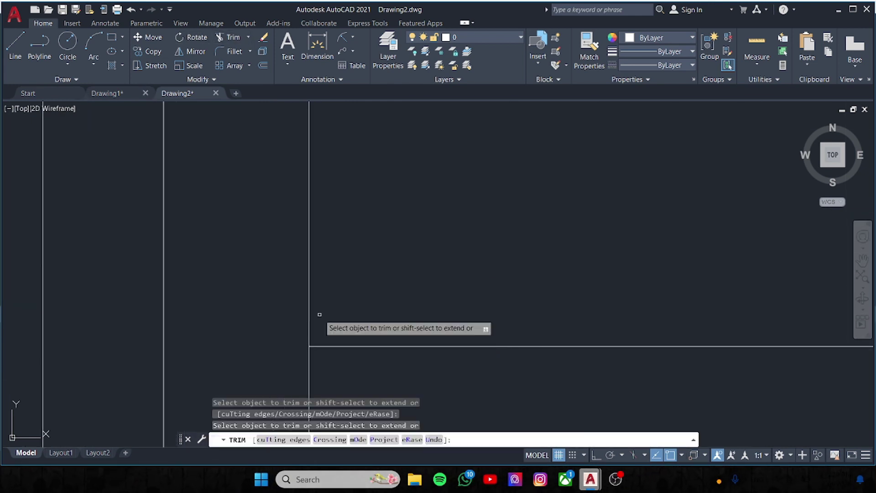
{"action": "scroll", "coordinate": [372, 259], "scroll_direction": "down", "scroll_amount": 2}
{"action": "key", "text": "Escape"}
{"action": "scroll", "coordinate": [372, 256], "scroll_direction": "down", "scroll_amount": 3}
{"action": "scroll", "coordinate": [361, 278], "scroll_direction": "down", "scroll_amount": 2}
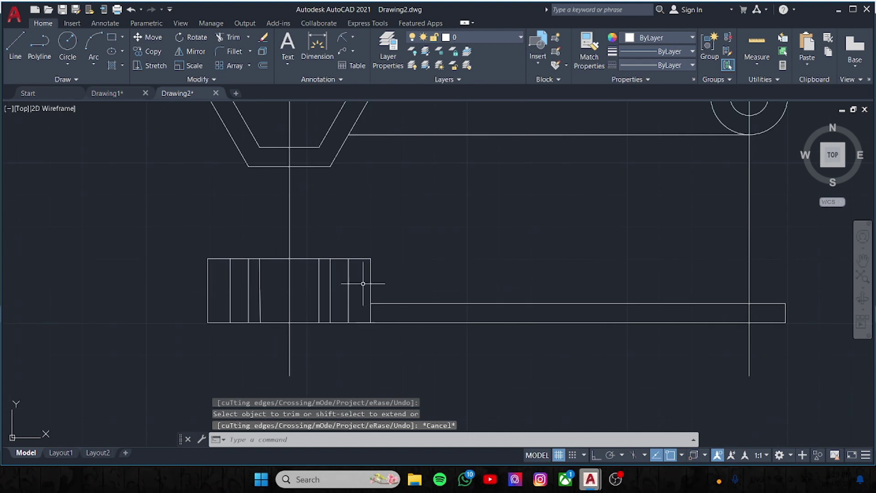
- Draw a sloped line from the block's corner to the handle's top corner
{"action": "left_click", "coordinate": [17, 44]}
{"action": "scroll", "coordinate": [410, 310], "scroll_direction": "up", "scroll_amount": 4}
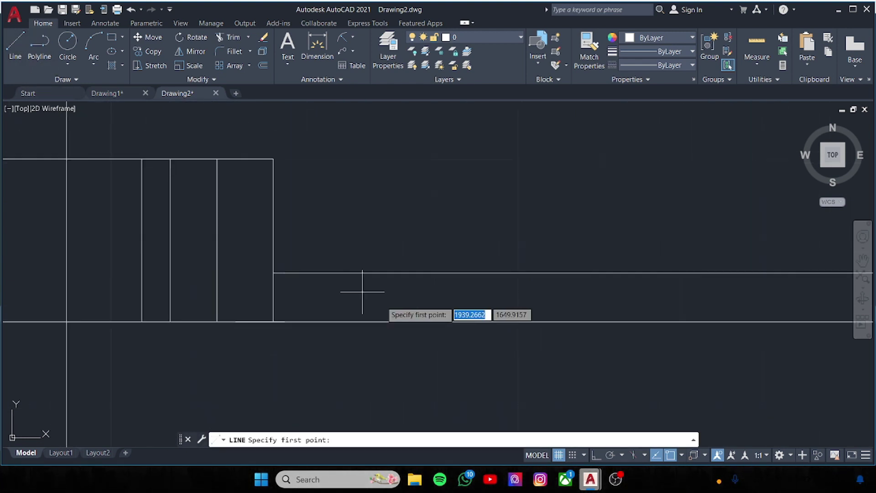
{"action": "left_click", "coordinate": [273, 272]}
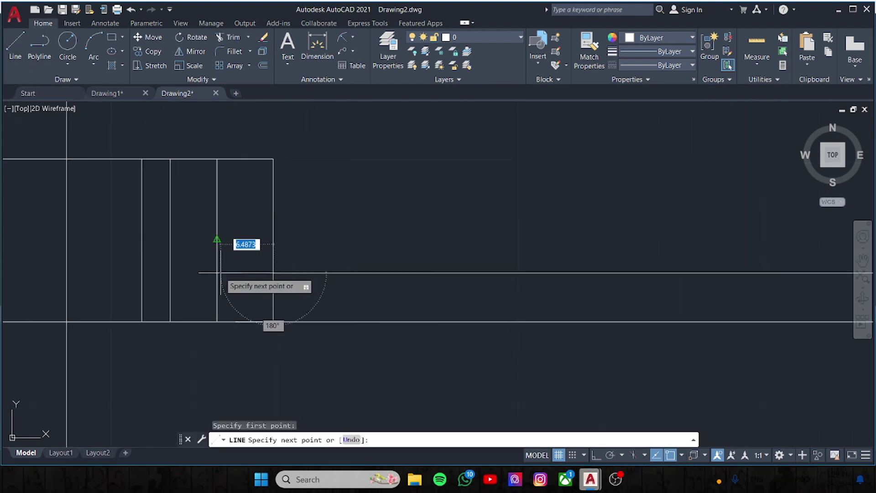
{"action": "scroll", "coordinate": [220, 273], "scroll_direction": "up", "scroll_amount": 3}
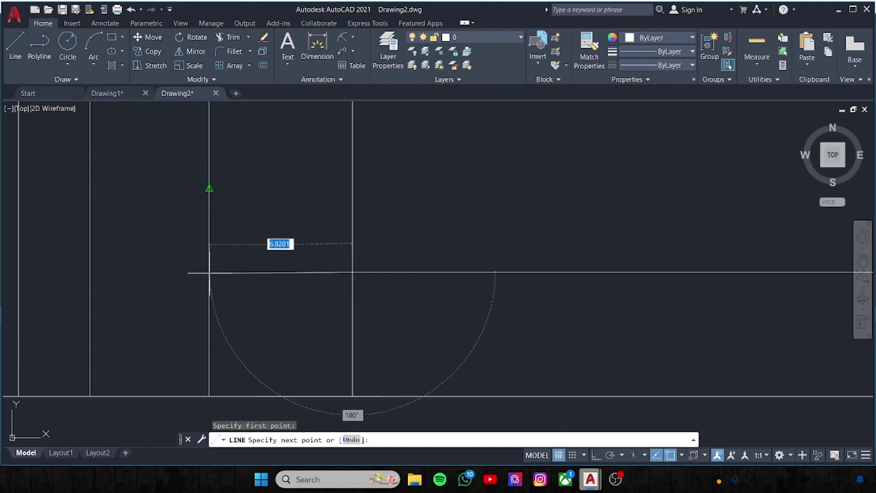
{"action": "left_click", "coordinate": [209, 188]}
{"action": "key", "text": "Escape"}
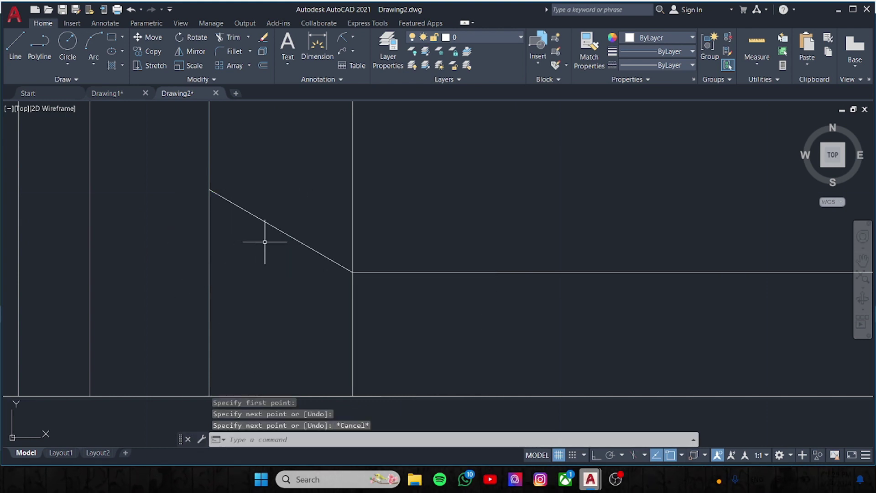
{"action": "scroll", "coordinate": [265, 257], "scroll_direction": "down", "scroll_amount": 3}
{"action": "scroll", "coordinate": [186, 137], "scroll_direction": "up", "scroll_amount": 2}
{"action": "key", "text": "alt+Tab"}
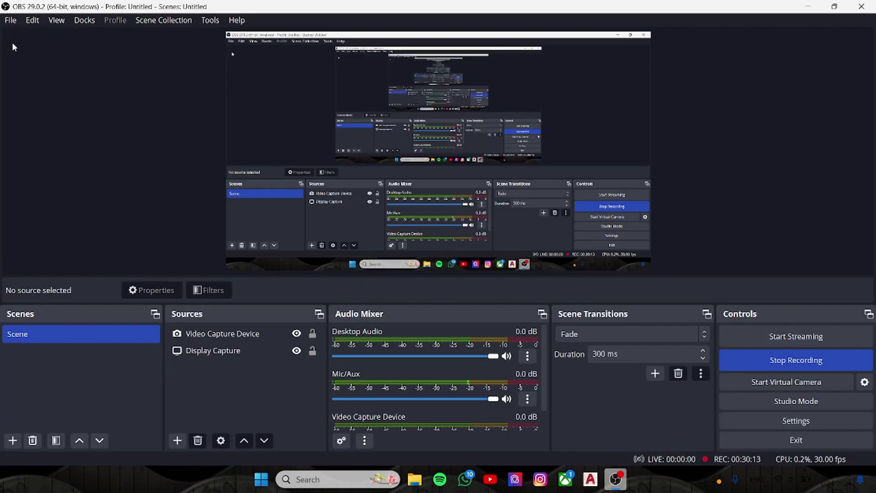
{"action": "mouse_move", "coordinate": [616, 479]}
{"action": "left_click", "coordinate": [590, 479]}
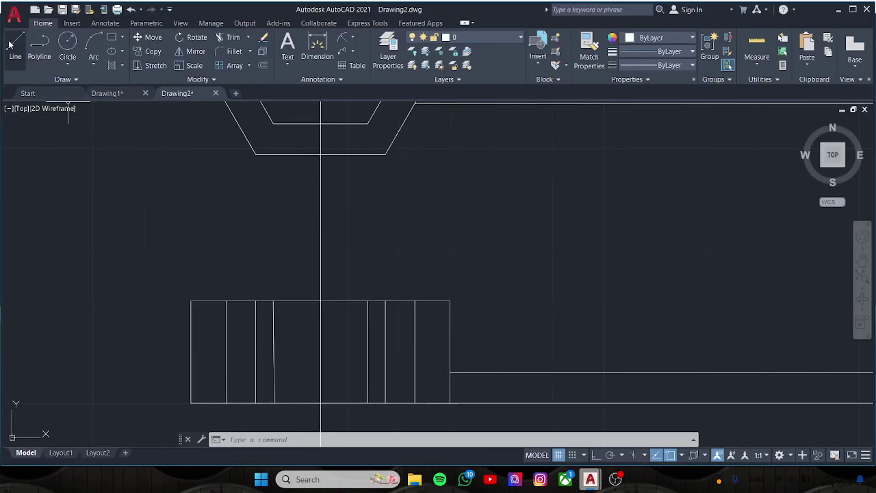
- Attempt a 180-unit line from the block's lower corner, then cancel it
{"action": "scroll", "coordinate": [463, 378], "scroll_direction": "up", "scroll_amount": 2}
{"action": "left_click", "coordinate": [441, 369]}
{"action": "type", "text": "180"}
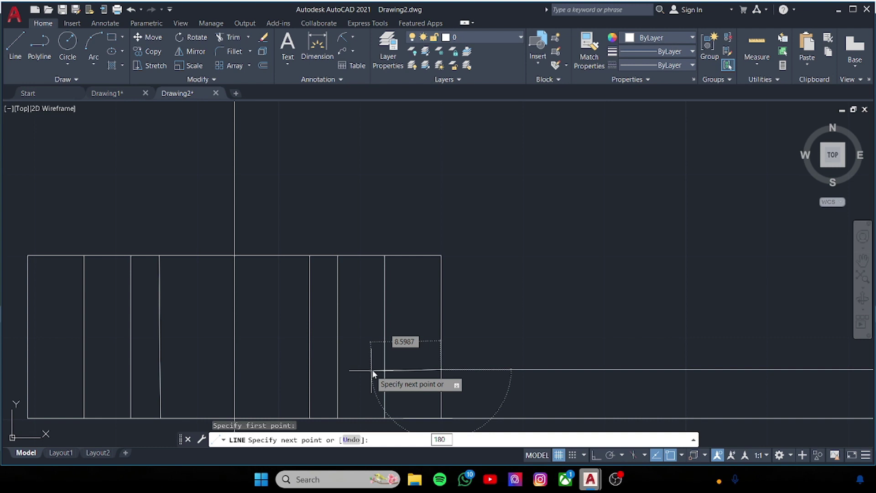
{"action": "key", "text": "Return"}
{"action": "key", "text": "Escape"}
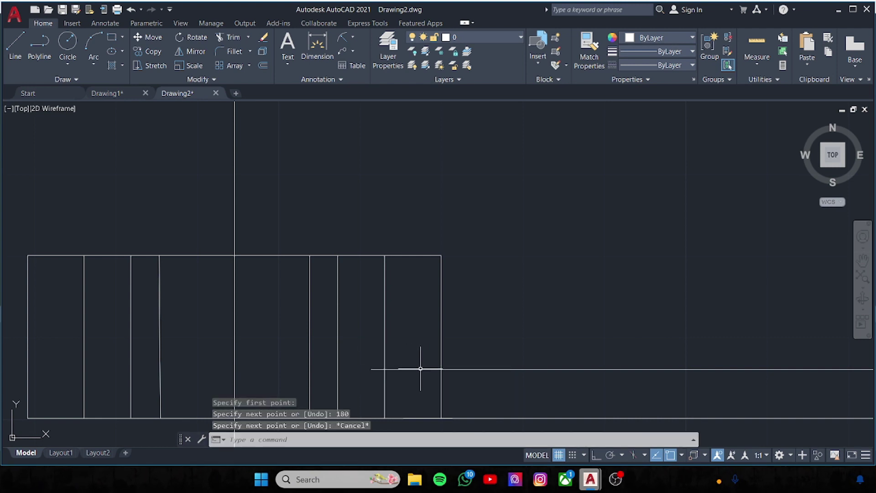
{"action": "scroll", "coordinate": [429, 374], "scroll_direction": "up", "scroll_amount": 2}
- Trim the handle's overhanging upper-edge stub and select the first interior vertical line
{"action": "left_click", "coordinate": [219, 37]}
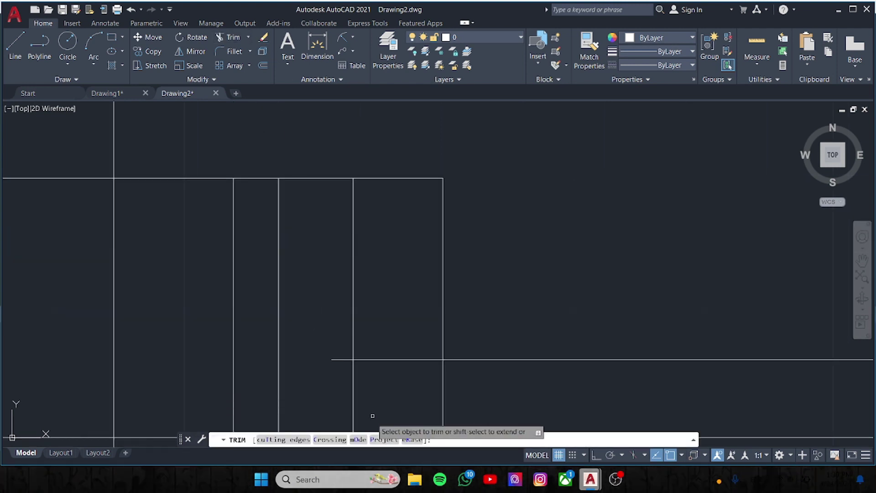
{"action": "left_click", "coordinate": [338, 360]}
{"action": "key", "text": "Return"}
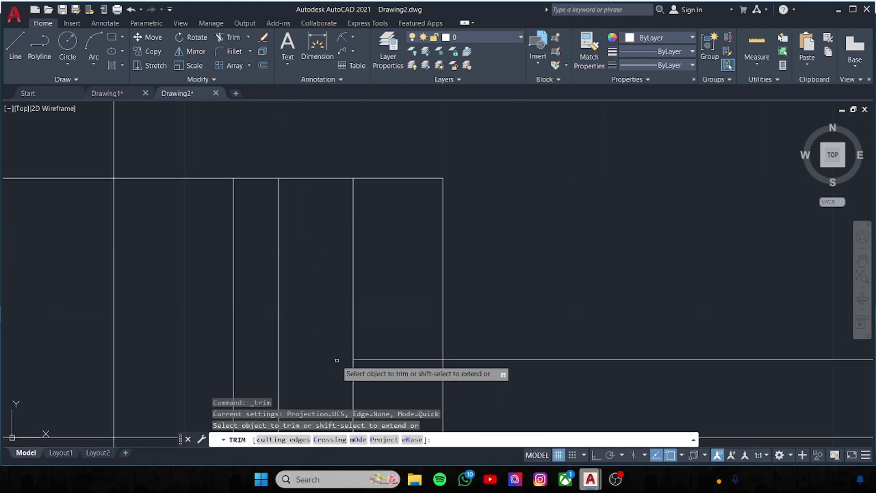
{"action": "key", "text": "Escape"}
{"action": "scroll", "coordinate": [261, 289], "scroll_direction": "down", "scroll_amount": 1}
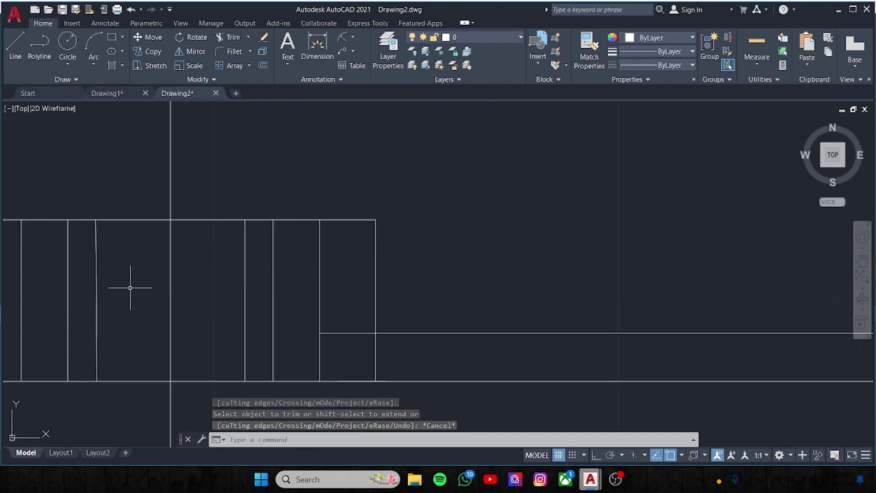
{"action": "middle_click_drag", "start_coordinate": [130, 290], "coordinate": [201, 297]}
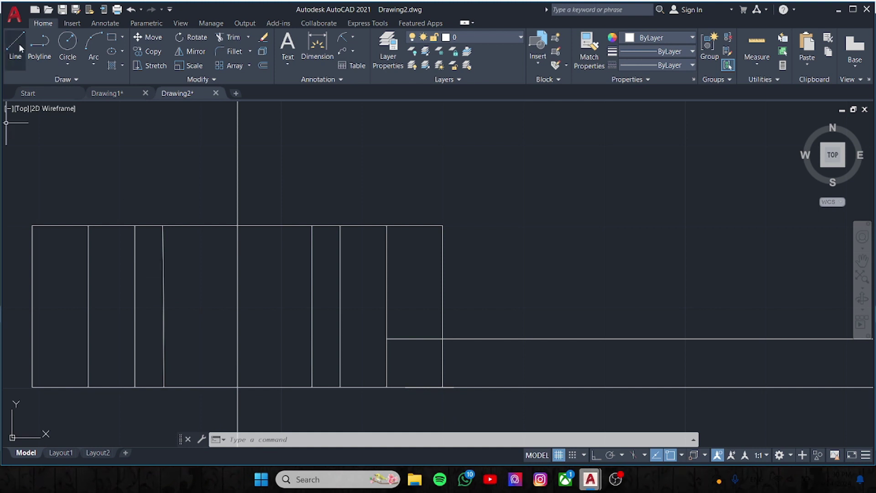
{"action": "left_click", "coordinate": [88, 289]}
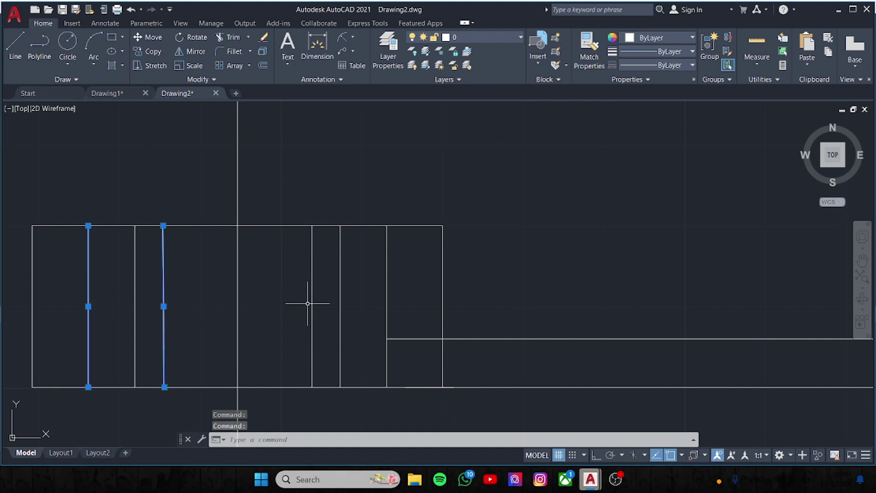
- Select the interior lines and review their linetype choices in Properties without changing them
{"action": "left_click", "coordinate": [386, 307]}
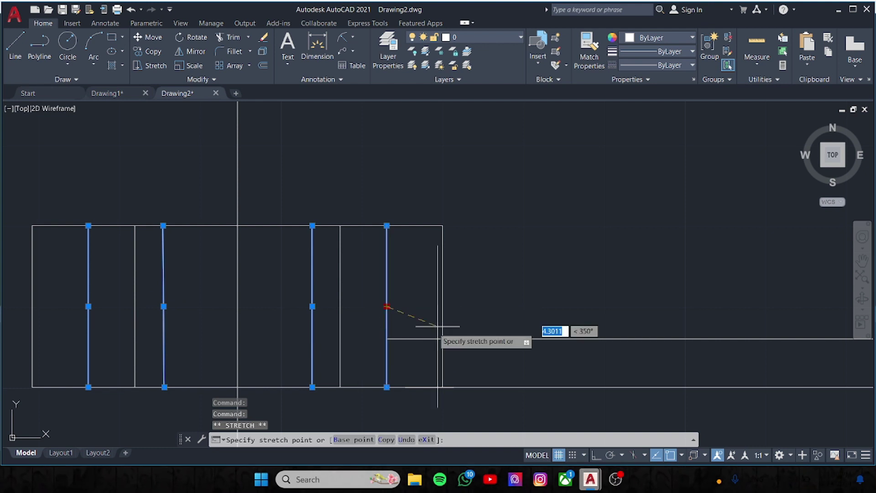
{"action": "left_click", "coordinate": [390, 303]}
{"action": "right_click", "coordinate": [387, 313]}
{"action": "left_click", "coordinate": [402, 319]}
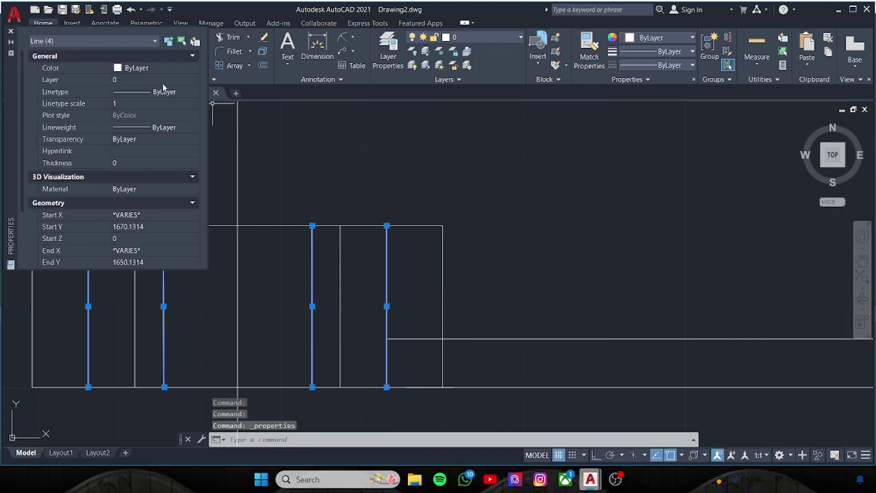
{"action": "left_click", "coordinate": [192, 92]}
{"action": "left_click", "coordinate": [338, 133]}
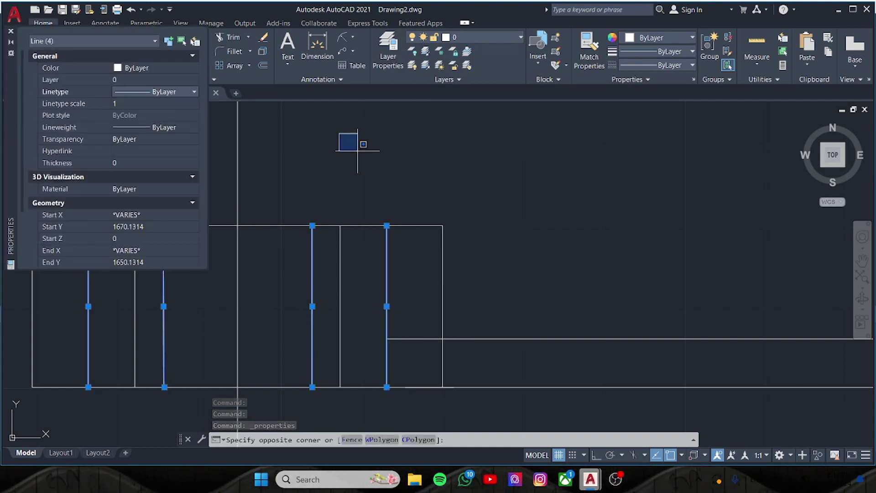
- Run LINETYPE and open the list of linetypes to load from acadiso.lin
{"action": "type", "text": "line"}
{"action": "key", "text": "Down"}
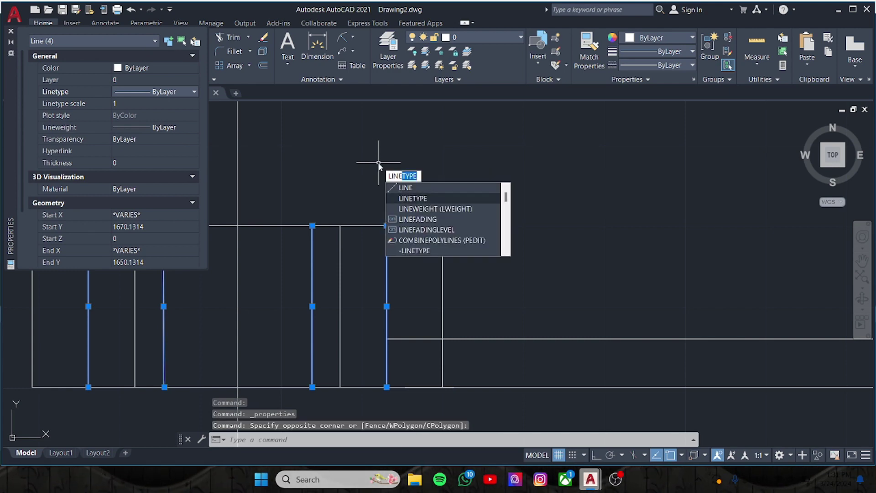
{"action": "key", "text": "Return"}
{"action": "left_click", "coordinate": [526, 145]}
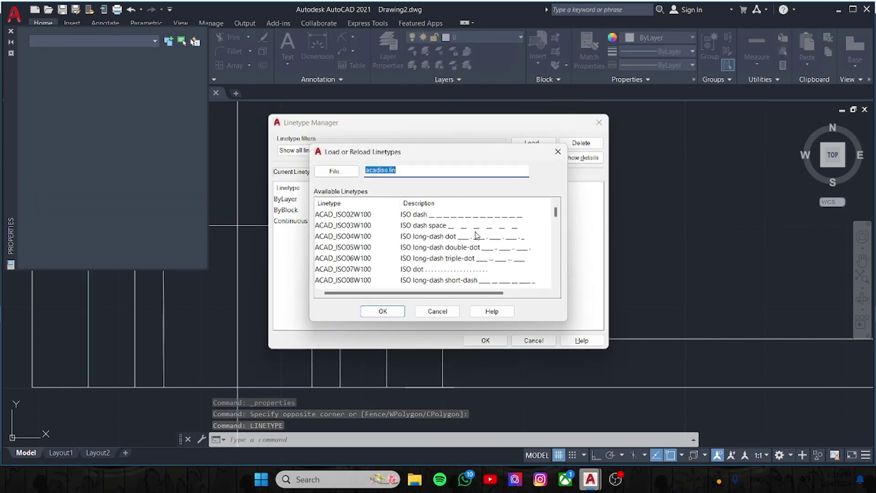
- Load the JIS_08_25 linetype into the drawing
{"action": "left_click_drag", "start_coordinate": [555, 211], "coordinate": [559, 224]}
{"action": "scroll", "coordinate": [494, 232], "scroll_direction": "down", "scroll_amount": 1}
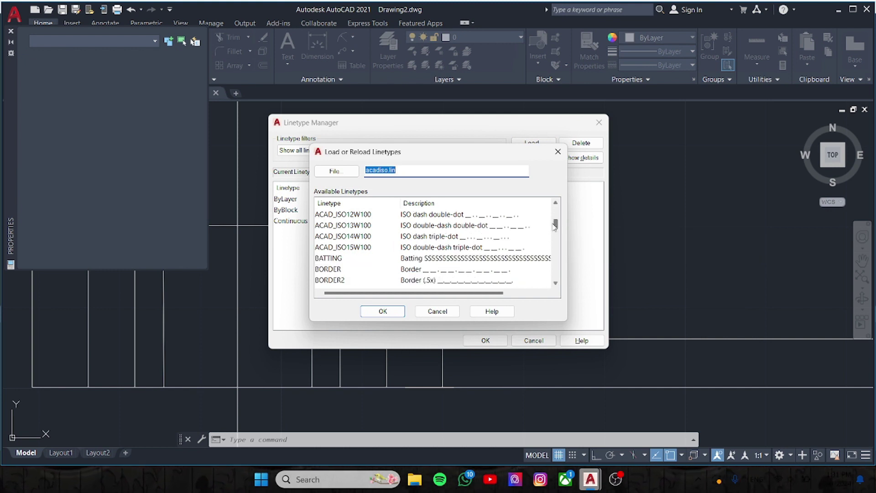
{"action": "scroll", "coordinate": [494, 232], "scroll_direction": "down", "scroll_amount": 3}
{"action": "scroll", "coordinate": [498, 231], "scroll_direction": "down", "scroll_amount": 1}
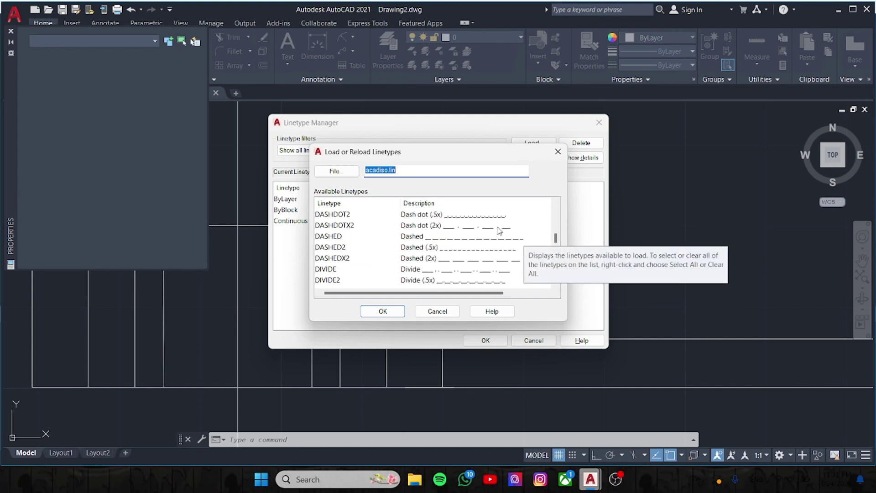
{"action": "scroll", "coordinate": [488, 234], "scroll_direction": "down", "scroll_amount": 3}
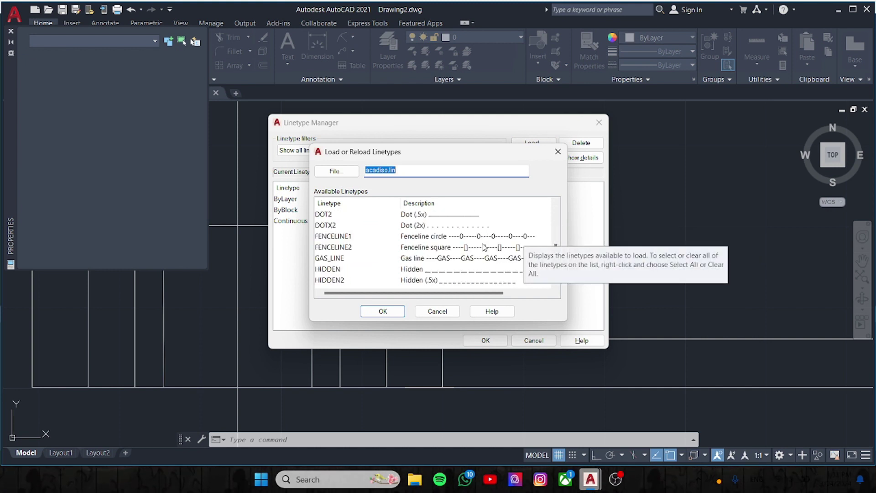
{"action": "scroll", "coordinate": [486, 242], "scroll_direction": "down", "scroll_amount": 2}
{"action": "scroll", "coordinate": [483, 251], "scroll_direction": "down", "scroll_amount": 2}
{"action": "left_click", "coordinate": [475, 258]}
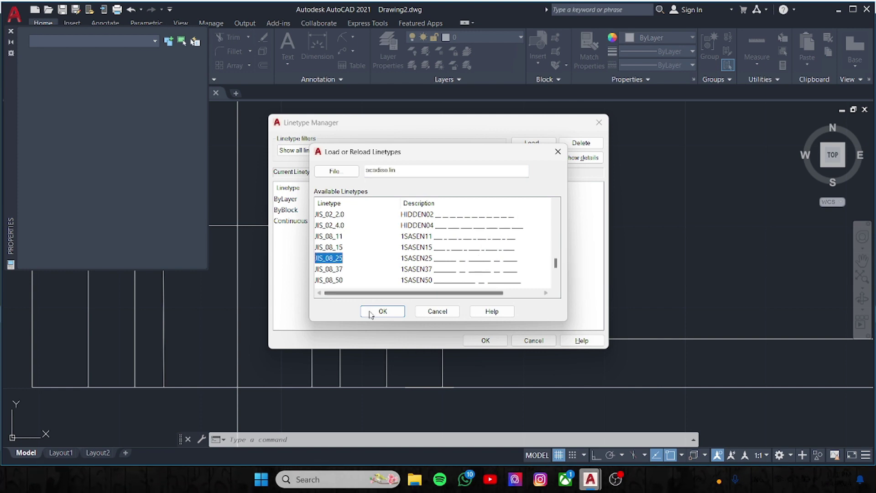
{"action": "left_click", "coordinate": [383, 311]}
- Load the ACAD_ISO03W100 linetype and close the Linetype Manager
{"action": "left_click", "coordinate": [532, 142]}
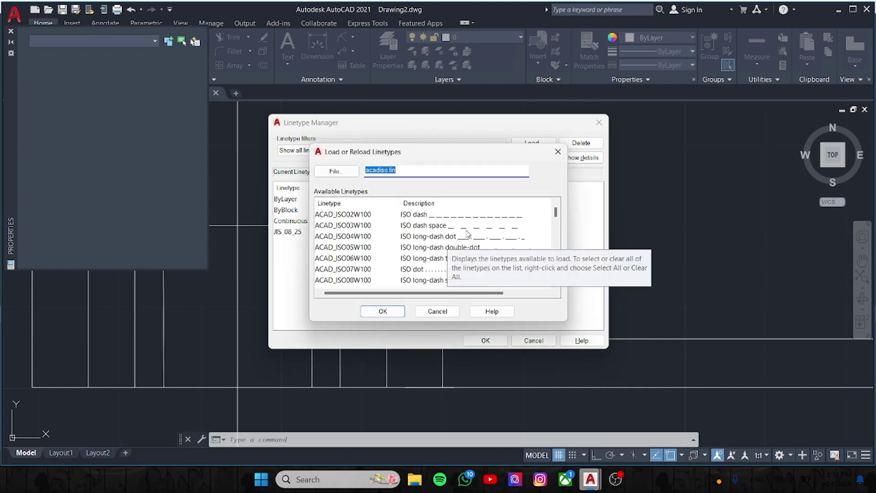
{"action": "left_click", "coordinate": [485, 228]}
{"action": "key", "text": "Return"}
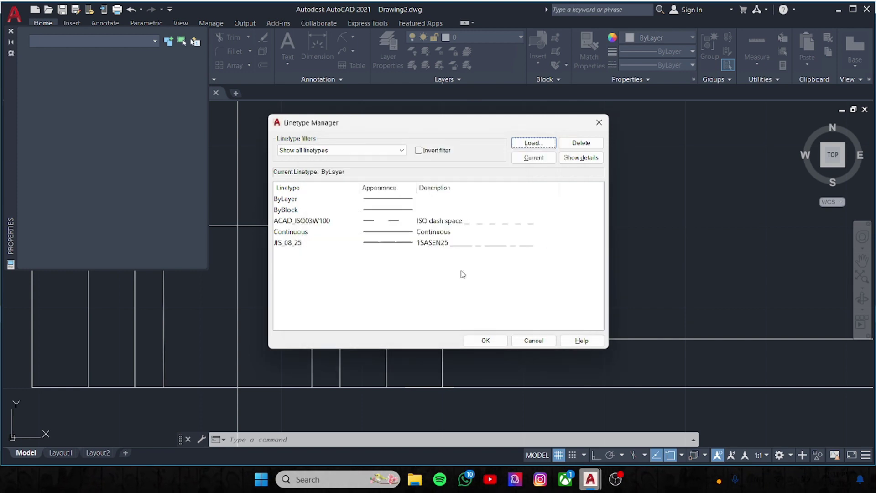
{"action": "left_click", "coordinate": [485, 340]}
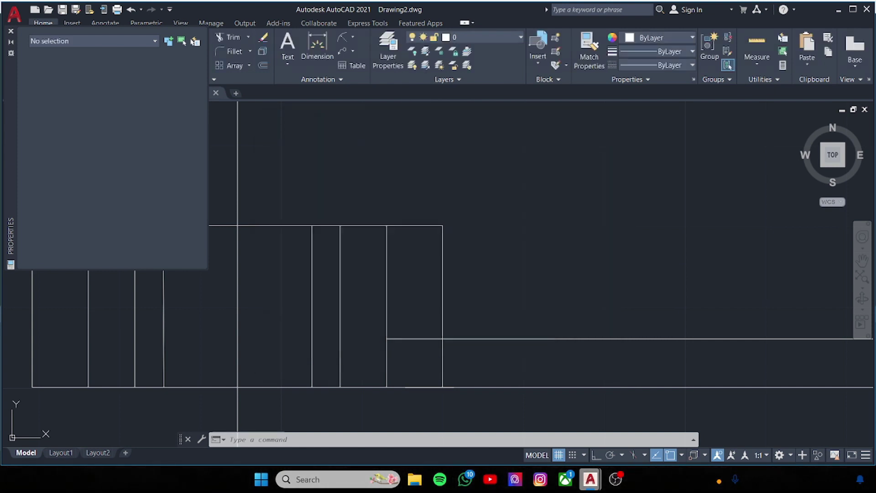
- Select the four interior vertical lines and give them the ACAD_ISO03W100 linetype
{"action": "left_click", "coordinate": [387, 307]}
{"action": "left_click", "coordinate": [86, 327]}
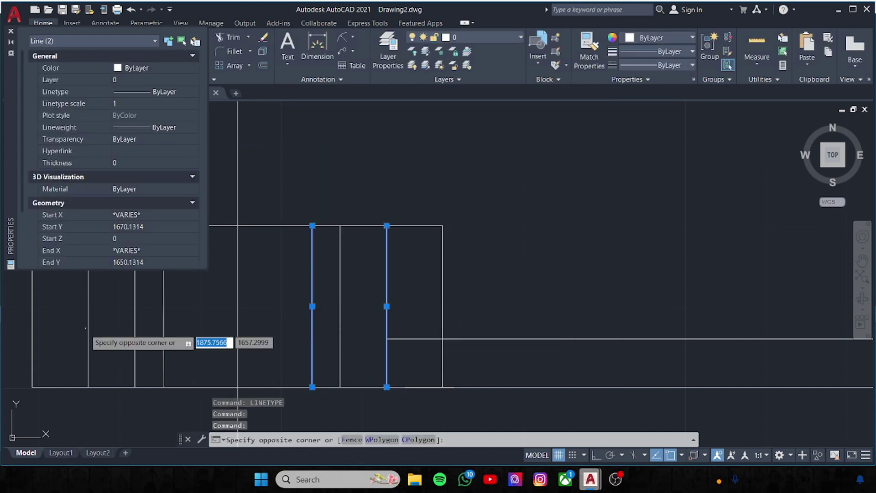
{"action": "left_click", "coordinate": [163, 328]}
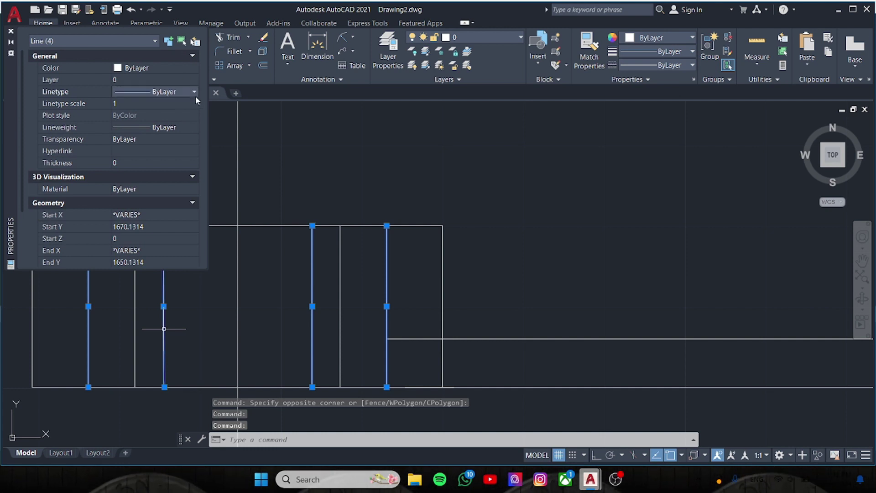
{"action": "left_click", "coordinate": [195, 93]}
{"action": "left_click", "coordinate": [173, 122]}
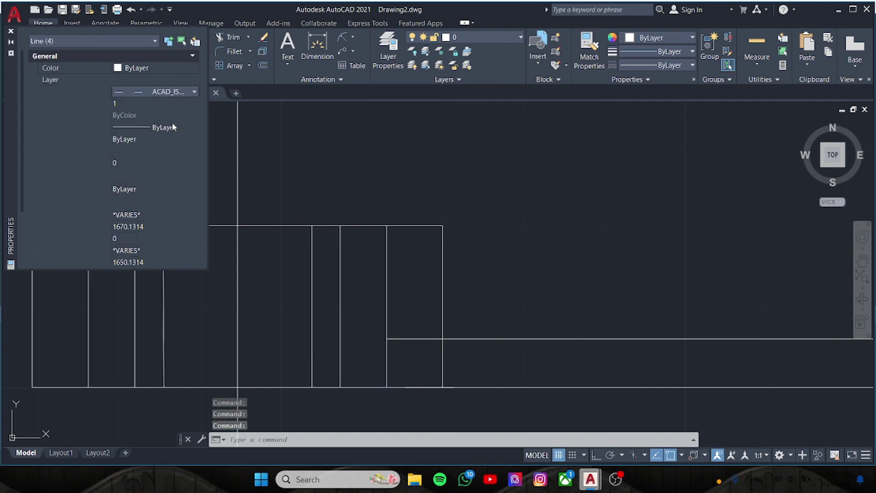
{"action": "left_click", "coordinate": [167, 104]}
{"action": "type", "text": "0.5"}
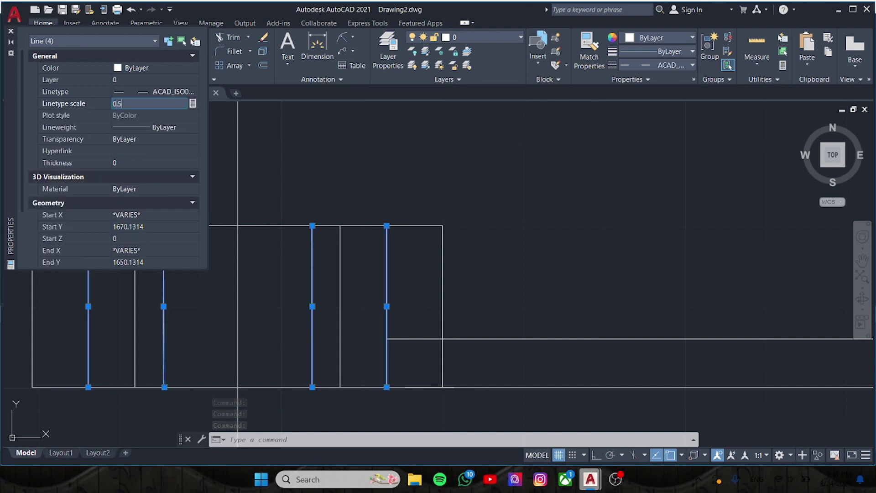
{"action": "key", "text": "Return"}
- Switch the four lines to JIS_08_25 at linetype scale 0.3, then reopen the linetype manager
{"action": "left_click", "coordinate": [193, 92]}
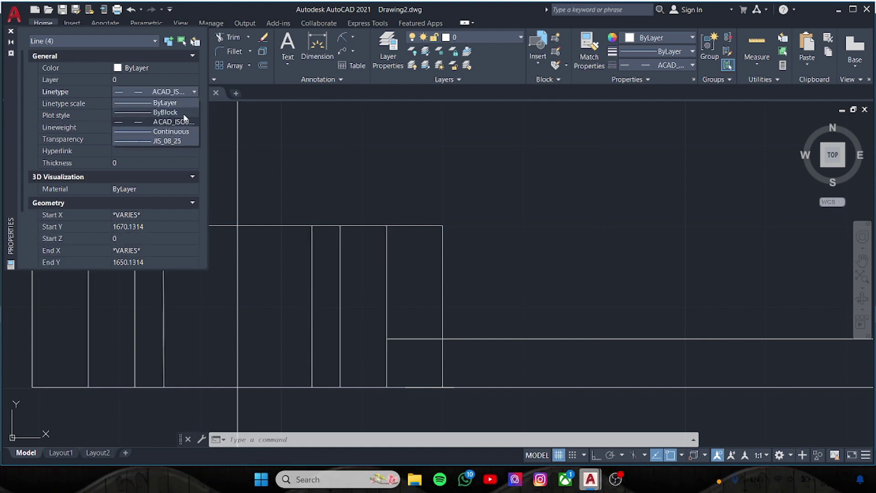
{"action": "left_click", "coordinate": [172, 140]}
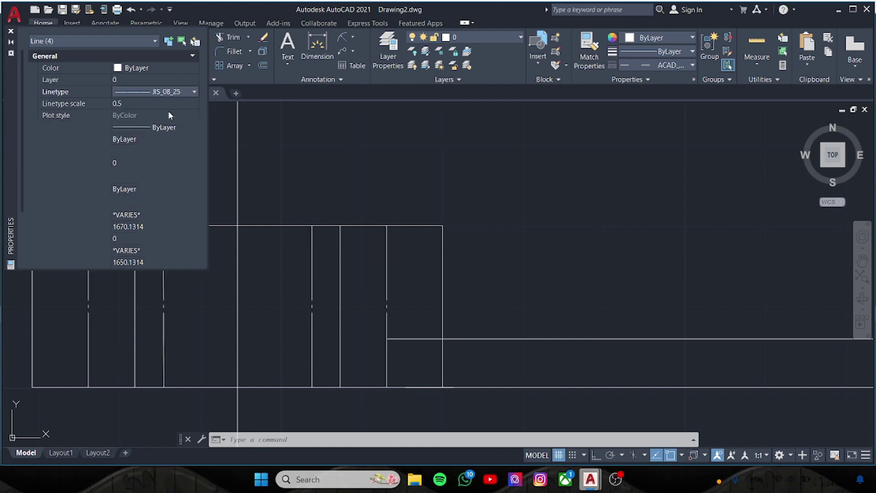
{"action": "left_click", "coordinate": [170, 104]}
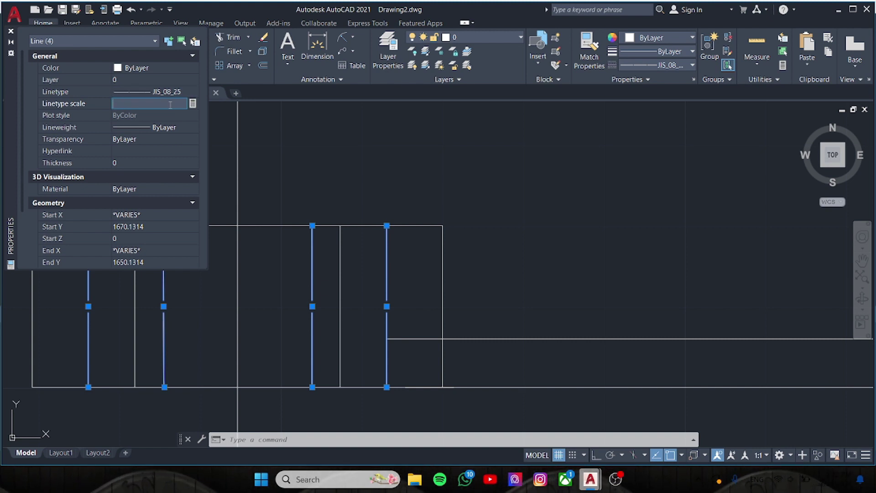
{"action": "left_click", "coordinate": [169, 104]}
{"action": "type", "text": "0.3"}
{"action": "key", "text": "Tab"}
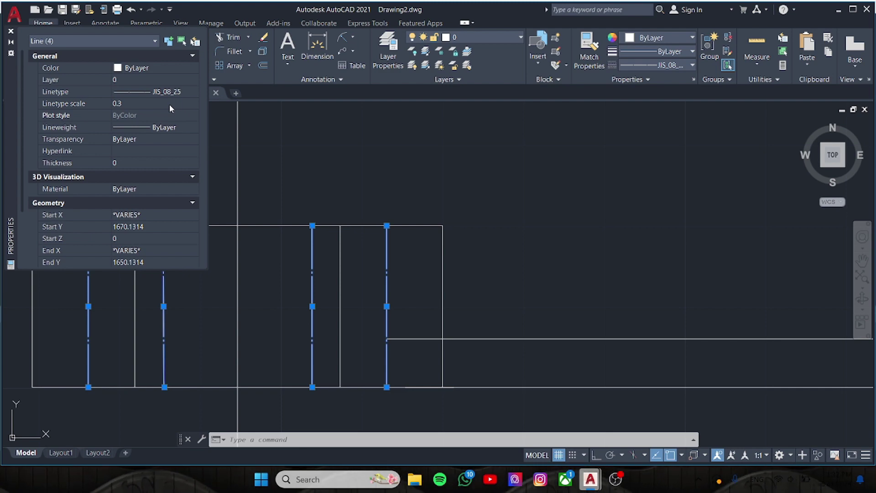
{"action": "key", "text": "Tab"}
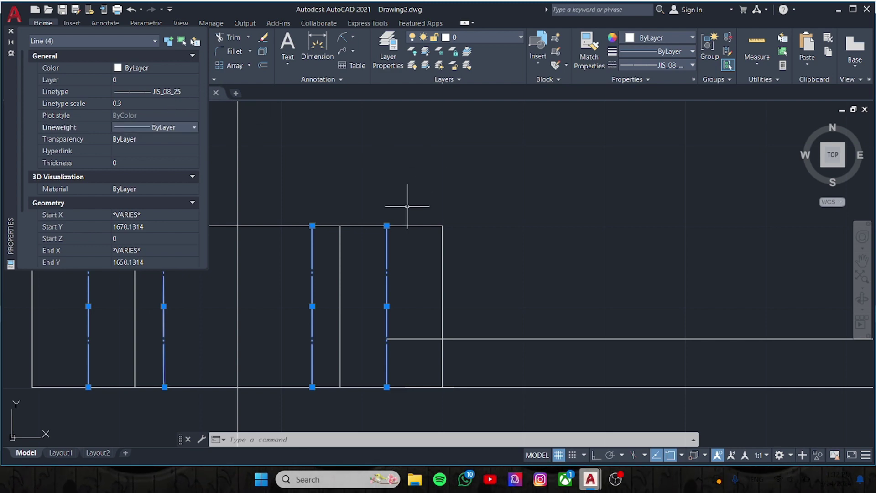
{"action": "type", "text": "netype"}
{"action": "key", "text": "Return"}
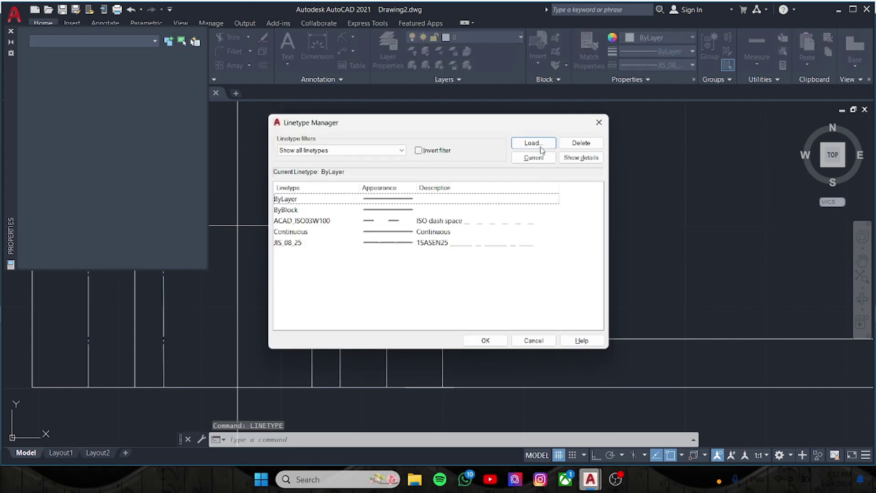
- Load the DASHED2 linetype from the list and make it current
{"action": "left_click", "coordinate": [532, 143]}
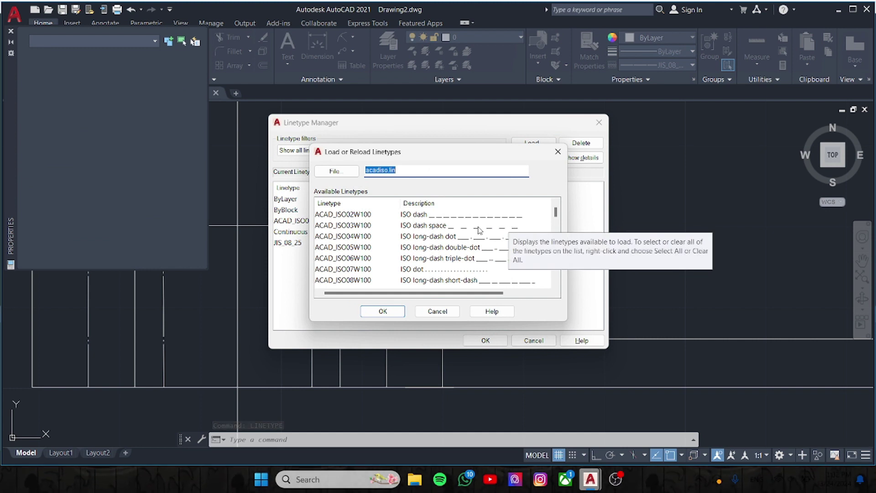
{"action": "scroll", "coordinate": [479, 231], "scroll_direction": "down", "scroll_amount": 2}
{"action": "scroll", "coordinate": [486, 240], "scroll_direction": "down", "scroll_amount": 3}
{"action": "scroll", "coordinate": [482, 261], "scroll_direction": "down", "scroll_amount": 1}
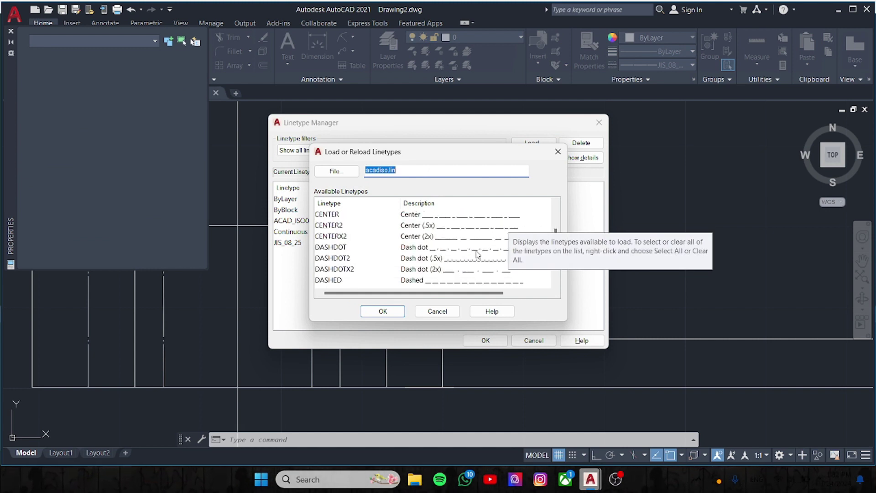
{"action": "scroll", "coordinate": [479, 257], "scroll_direction": "down", "scroll_amount": 2}
{"action": "left_click", "coordinate": [330, 225]}
{"action": "left_click", "coordinate": [383, 312]}
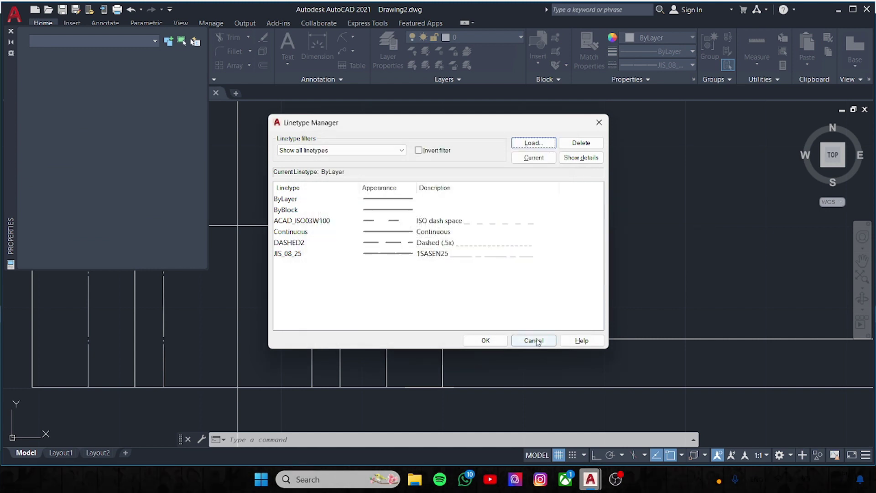
{"action": "double_click", "coordinate": [436, 242]}
{"action": "left_click", "coordinate": [483, 340]}
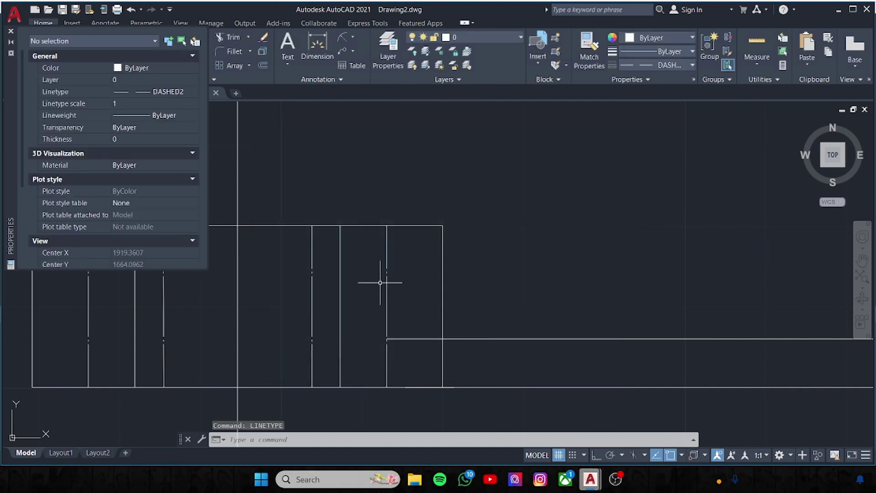
- Apply DASHED2 to the four interior vertical lines of the front view
{"action": "left_click", "coordinate": [387, 292]}
{"action": "left_click", "coordinate": [312, 303]}
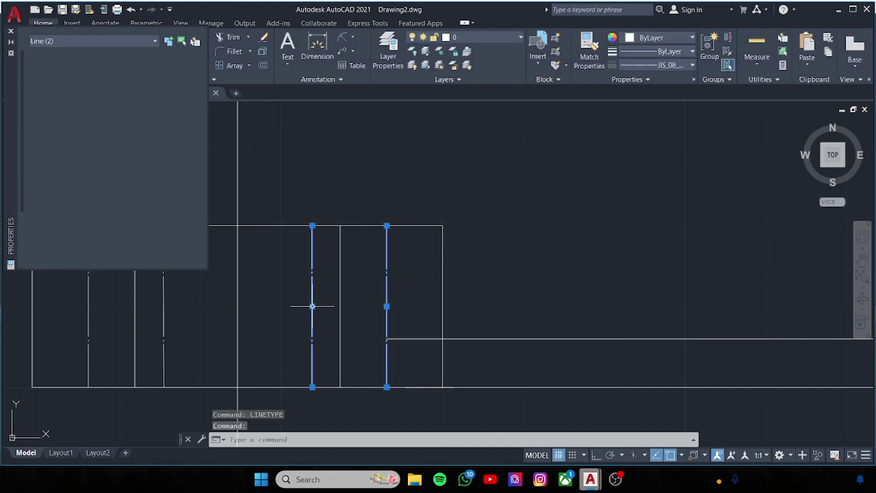
{"action": "left_click", "coordinate": [89, 305]}
{"action": "left_click", "coordinate": [180, 93]}
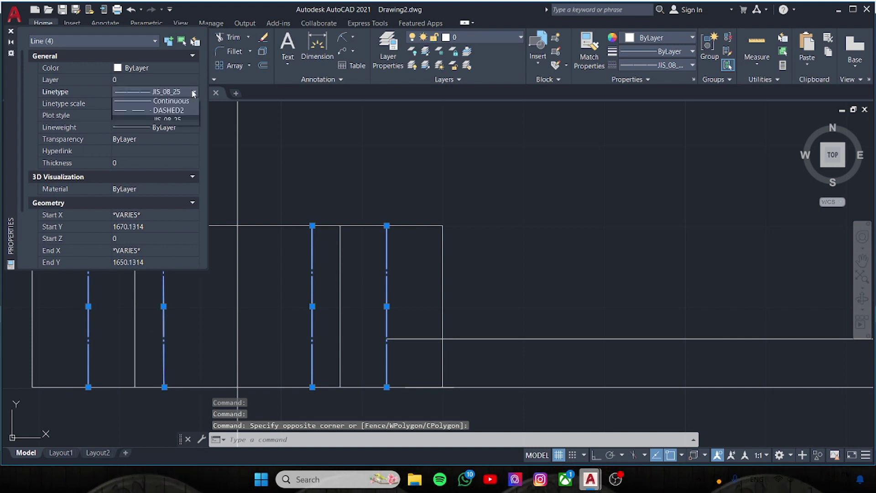
{"action": "left_click", "coordinate": [182, 139]}
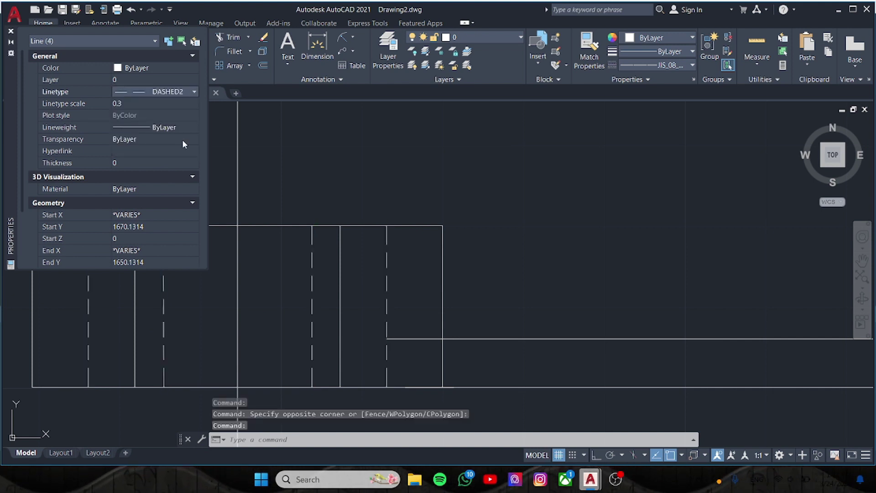
{"action": "scroll", "coordinate": [389, 229], "scroll_direction": "down", "scroll_amount": 1}
{"action": "scroll", "coordinate": [465, 246], "scroll_direction": "down", "scroll_amount": 2}
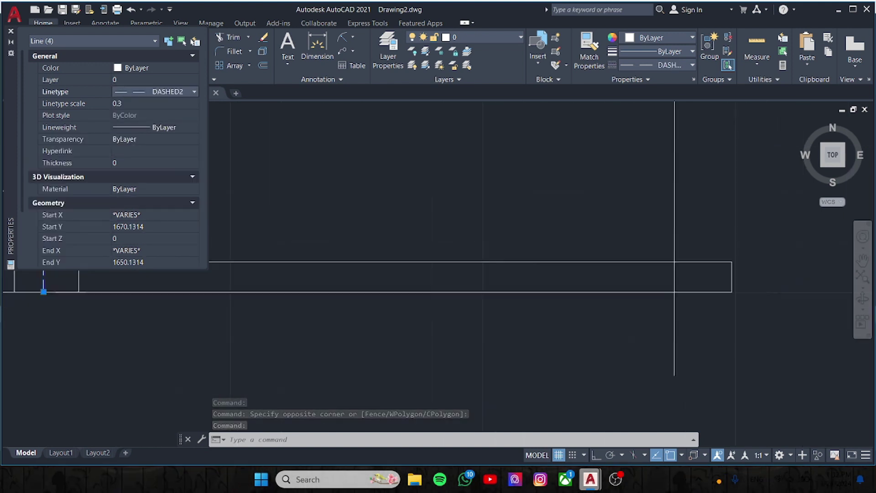
{"action": "scroll", "coordinate": [473, 224], "scroll_direction": "down", "scroll_amount": 1}
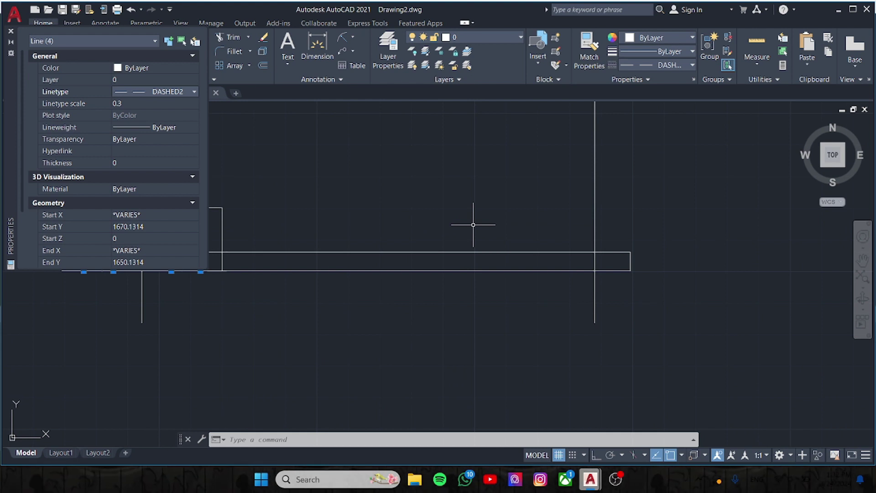
{"action": "middle_click_drag", "start_coordinate": [513, 197], "coordinate": [500, 323]}
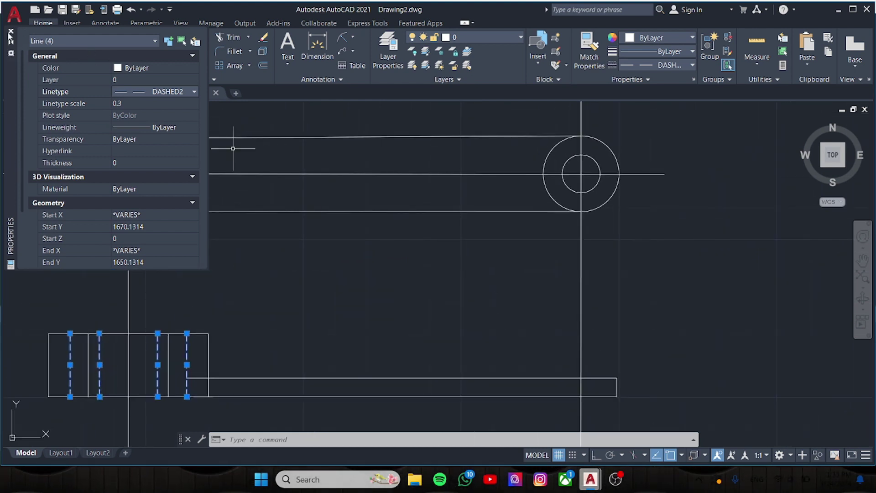
{"action": "left_click", "coordinate": [11, 30]}
{"action": "left_click", "coordinate": [15, 46]}
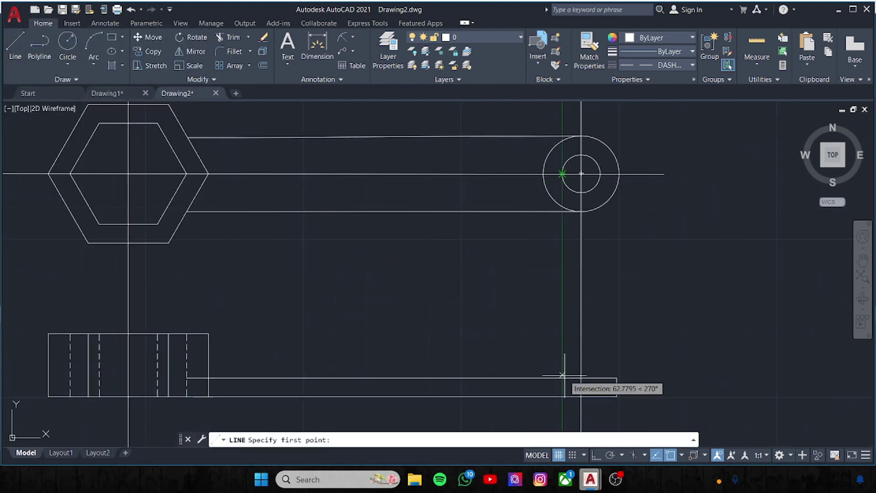
- Draw two 6-unit vertical lines under the ring-end hole's edges
{"action": "left_click", "coordinate": [617, 396]}
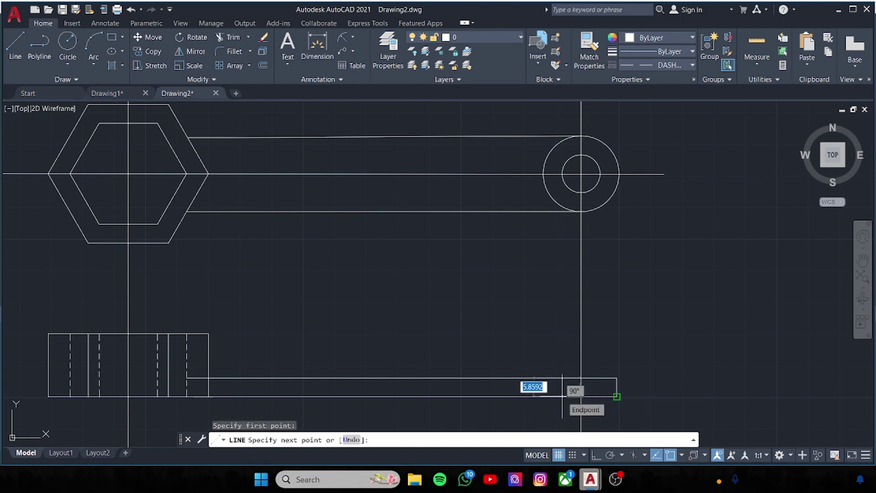
{"action": "type", "text": "6"}
{"action": "key", "text": "Return"}
{"action": "key", "text": "Escape"}
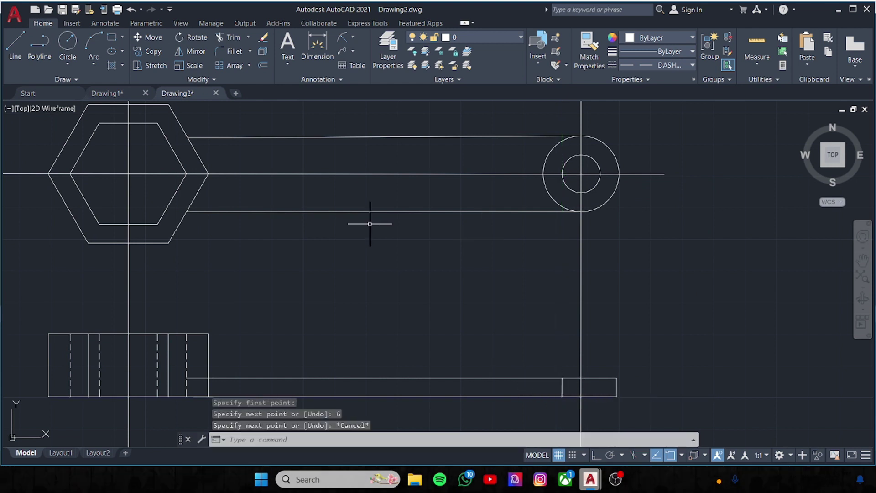
{"action": "left_click", "coordinate": [16, 45]}
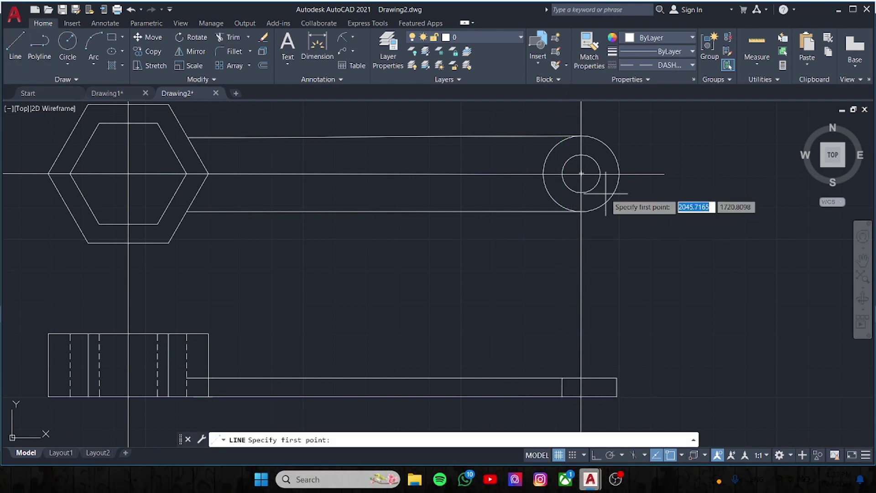
{"action": "left_click", "coordinate": [601, 378]}
{"action": "type", "text": "6"}
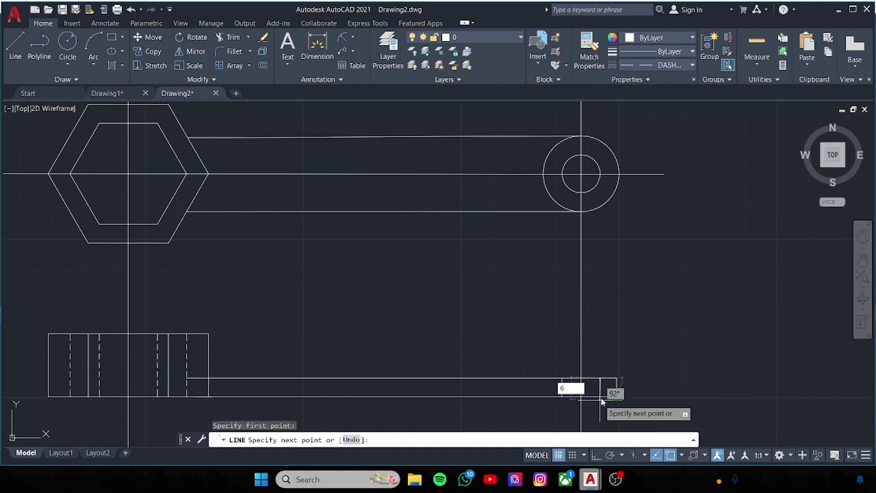
{"action": "key", "text": "Return"}
{"action": "key", "text": "Escape"}
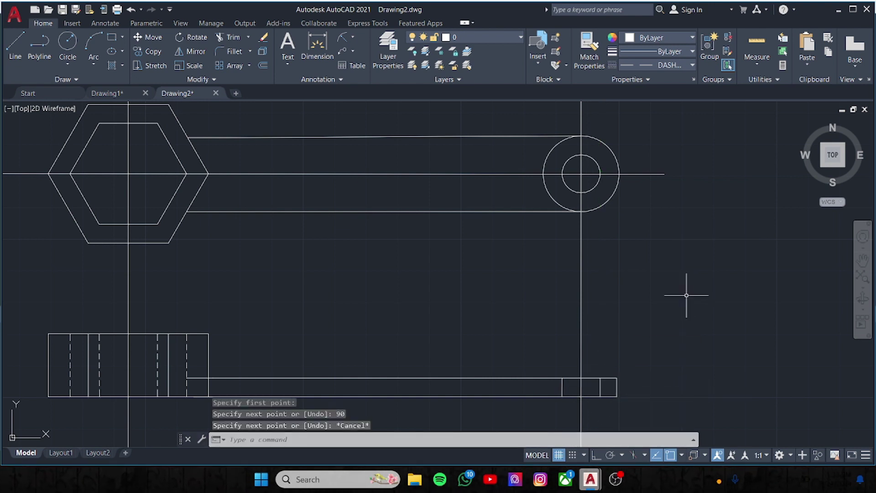
- Give the two new hole lines the DASHED2 linetype at linetype scale 0.3
{"action": "right_click", "coordinate": [563, 387]}
{"action": "left_click", "coordinate": [593, 379]}
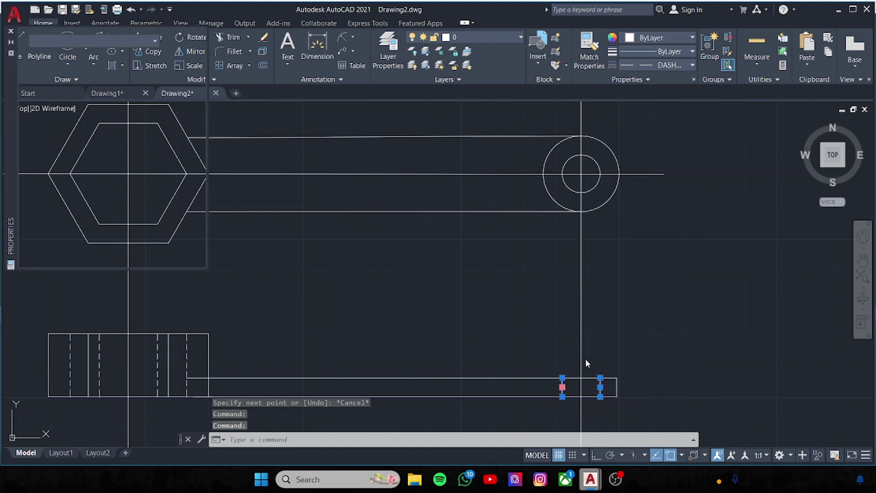
{"action": "left_click", "coordinate": [184, 103]}
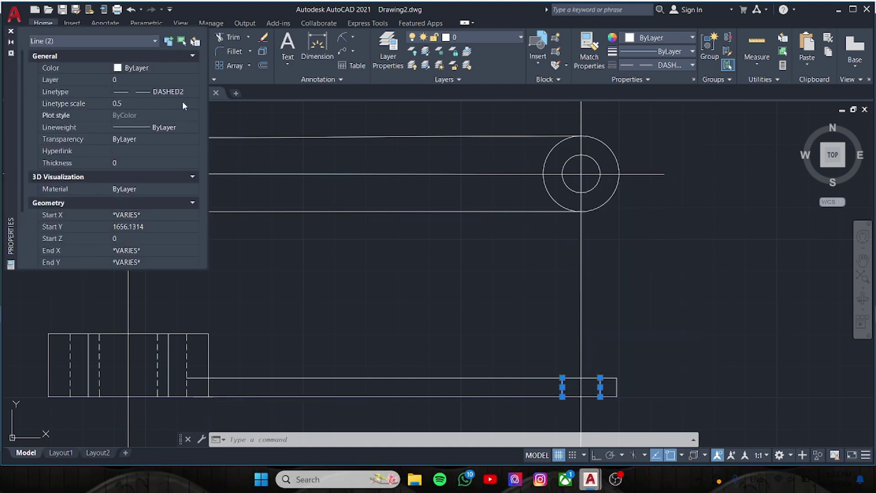
{"action": "left_click", "coordinate": [180, 103]}
{"action": "type", "text": "5"}
{"action": "key", "text": "Return"}
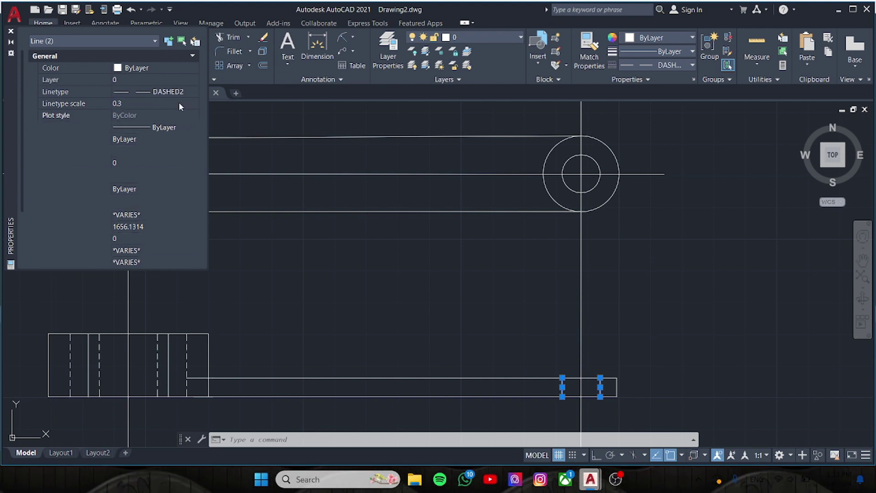
{"action": "left_click", "coordinate": [293, 229]}
{"action": "key", "text": "Escape"}
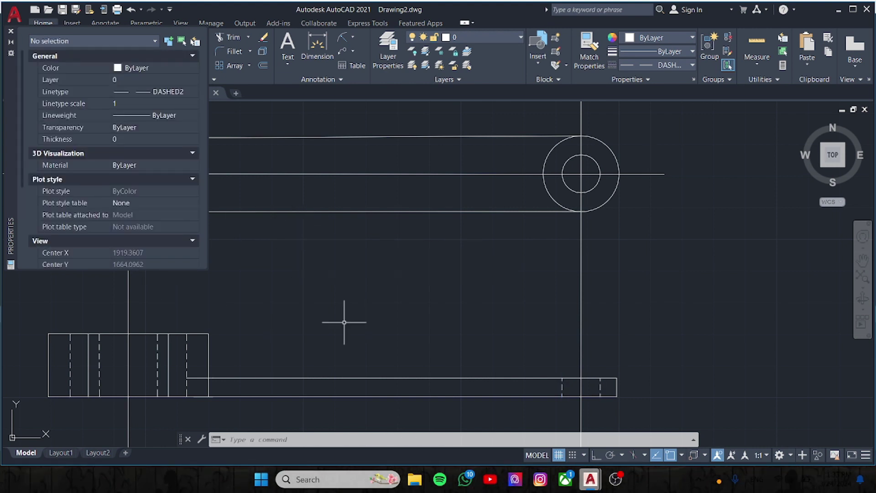
{"action": "scroll", "coordinate": [344, 322], "scroll_direction": "down", "scroll_amount": 4}
{"action": "left_click", "coordinate": [436, 307]}
- Select the centre lines, browse the linetype list, then cancel the selection
{"action": "left_click", "coordinate": [259, 304]}
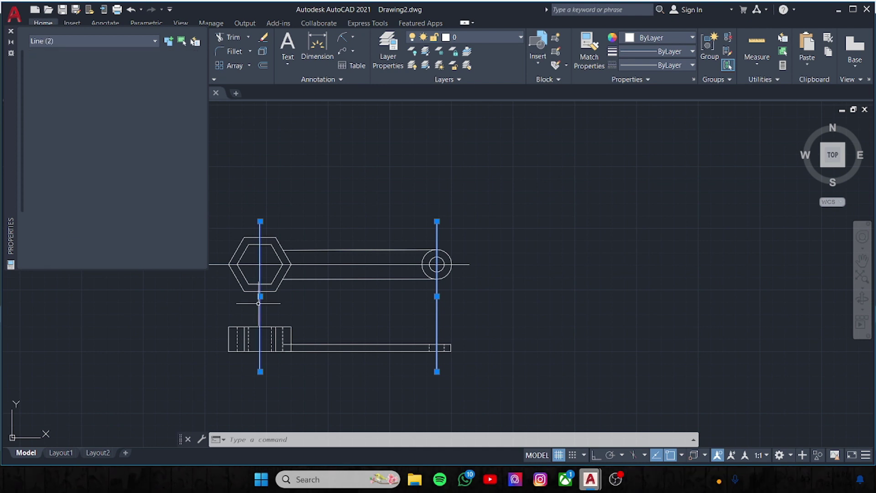
{"action": "left_click", "coordinate": [356, 264]}
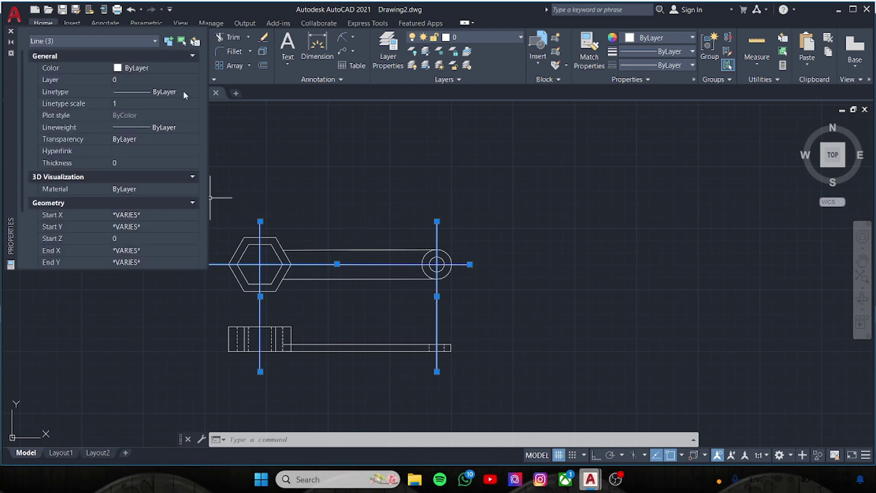
{"action": "left_click", "coordinate": [183, 92]}
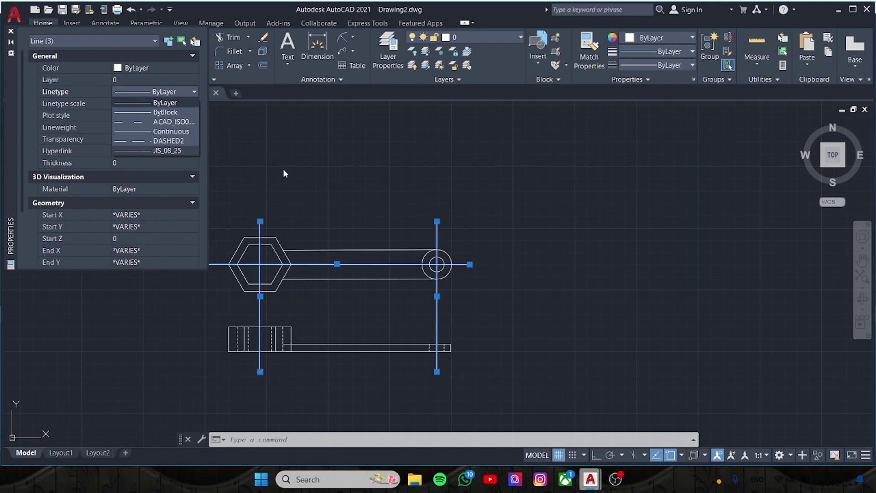
{"action": "key", "text": "Escape"}
{"action": "key", "text": "Escape"}
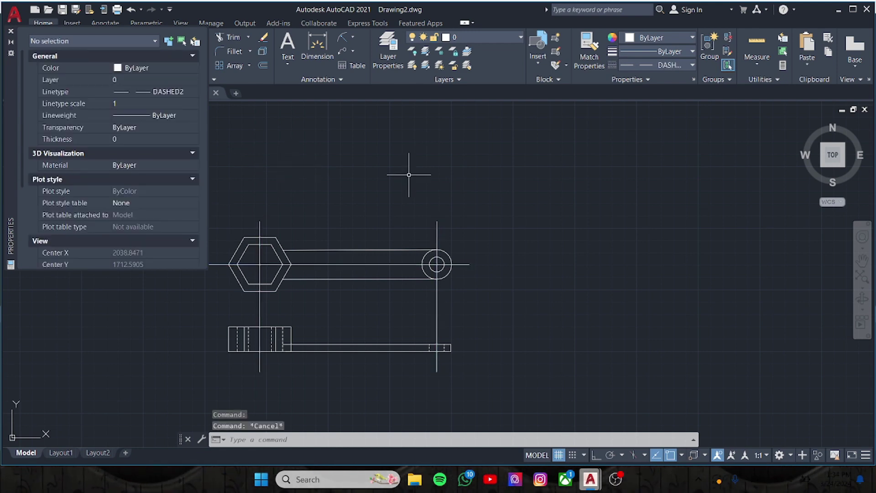
- Load JIS_08_37 from the linetype list and set it as current
{"action": "type", "text": "inetype"}
{"action": "key", "text": "Return"}
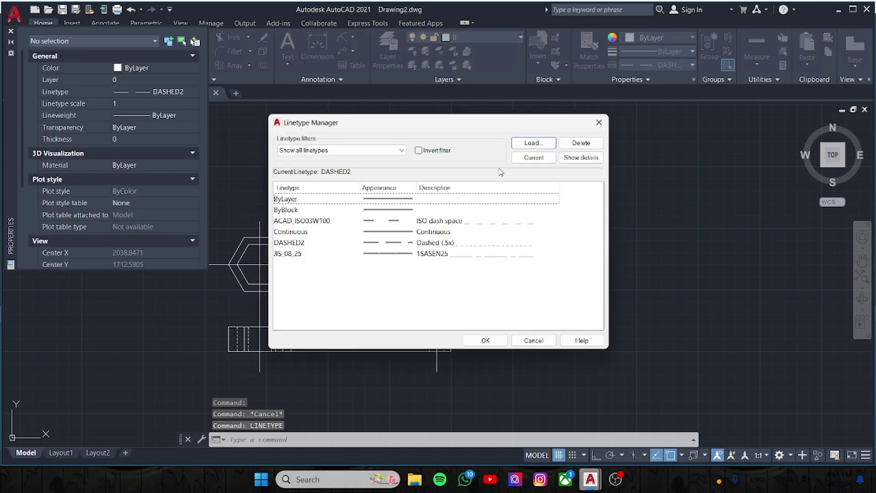
{"action": "left_click", "coordinate": [532, 145]}
{"action": "scroll", "coordinate": [469, 254], "scroll_direction": "down", "scroll_amount": 2}
{"action": "scroll", "coordinate": [470, 254], "scroll_direction": "down", "scroll_amount": 3}
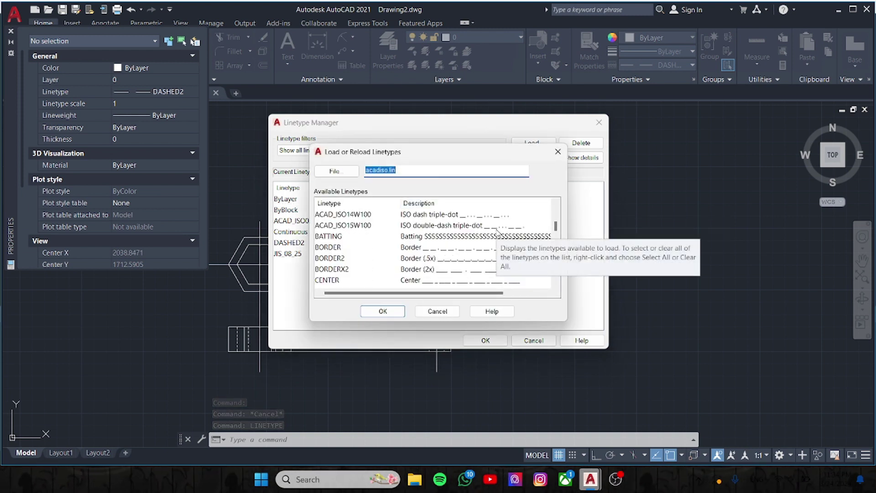
{"action": "scroll", "coordinate": [469, 254], "scroll_direction": "down", "scroll_amount": 2}
{"action": "scroll", "coordinate": [469, 253], "scroll_direction": "down", "scroll_amount": 5}
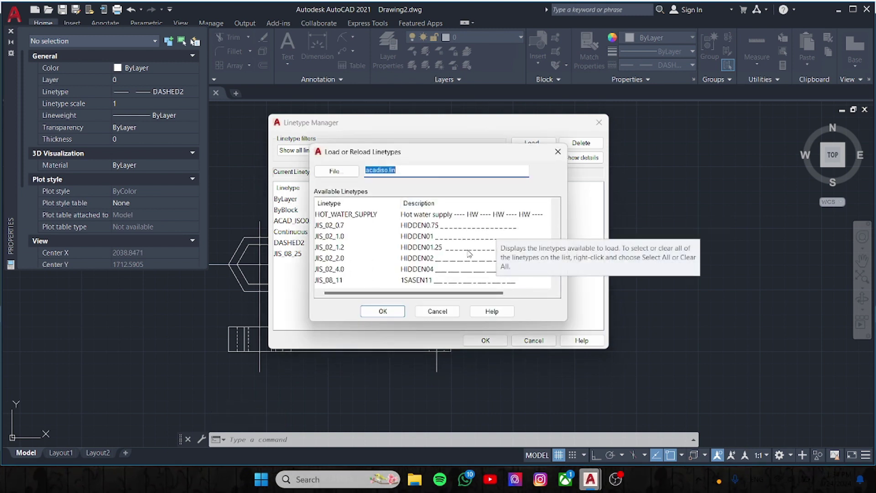
{"action": "key", "text": "Tab"}
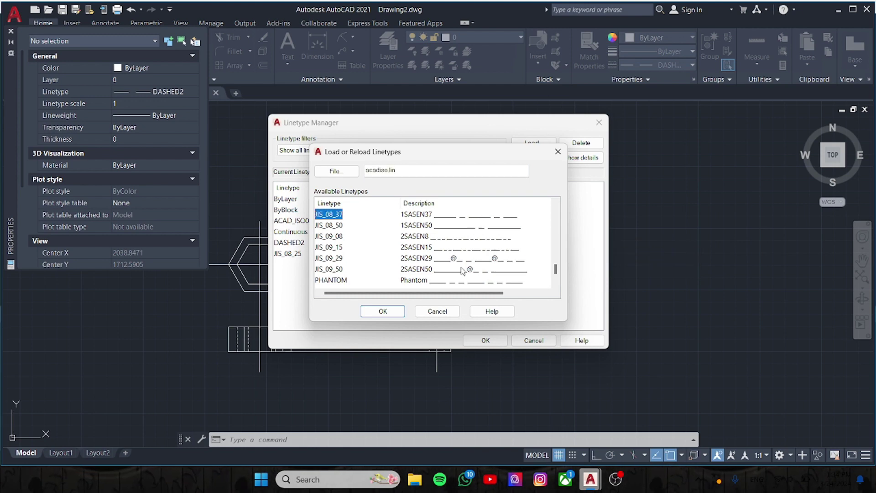
{"action": "left_click", "coordinate": [373, 315]}
{"action": "double_click", "coordinate": [475, 265]}
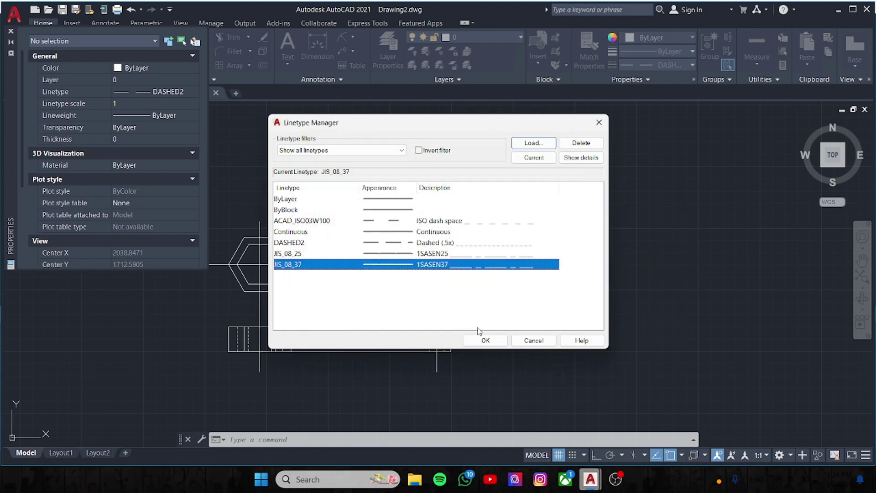
{"action": "left_click", "coordinate": [484, 340]}
- Select the horizontal and both vertical centre lines of the top view
{"action": "left_click", "coordinate": [437, 313]}
{"action": "left_click", "coordinate": [387, 265]}
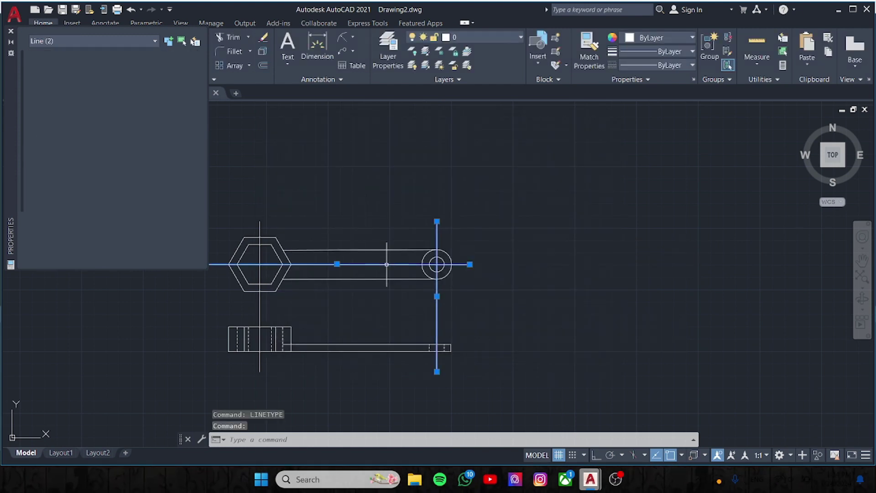
{"action": "left_click", "coordinate": [261, 304]}
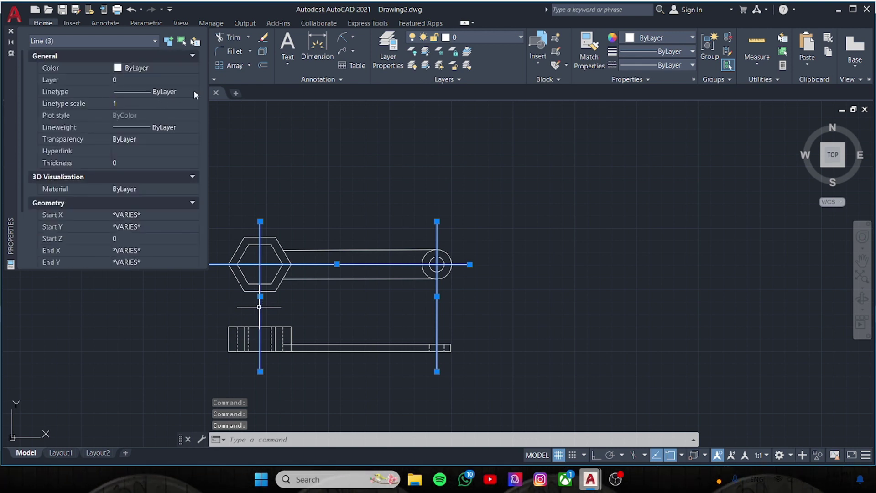
- Apply JIS_08_37 to the three centre lines at linetype scale 0.3
{"action": "left_click", "coordinate": [194, 92]}
{"action": "left_click", "coordinate": [178, 161]}
{"action": "left_click", "coordinate": [168, 104]}
{"action": "type", "text": "0.5"}
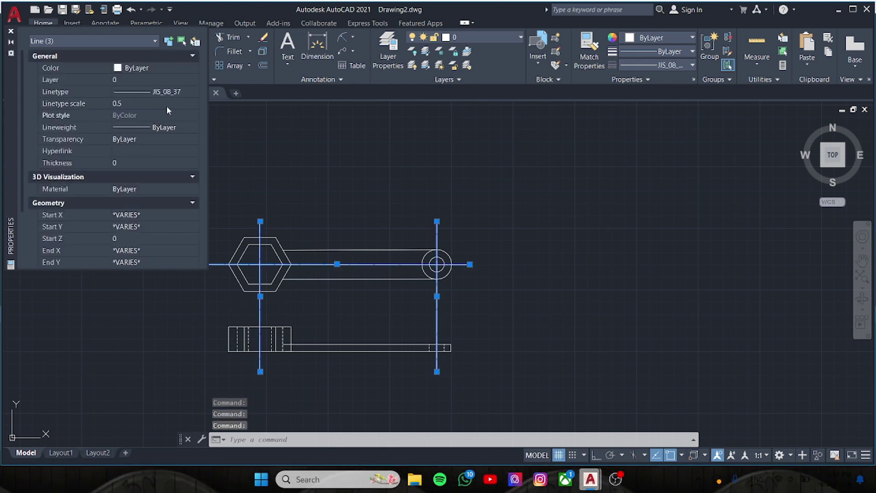
{"action": "left_click", "coordinate": [167, 105]}
{"action": "key", "text": "Return"}
{"action": "key", "text": "Escape"}
- Make DASHED2 the current linetype
{"action": "scroll", "coordinate": [438, 238], "scroll_direction": "up", "scroll_amount": 3}
{"action": "scroll", "coordinate": [437, 238], "scroll_direction": "up", "scroll_amount": 2}
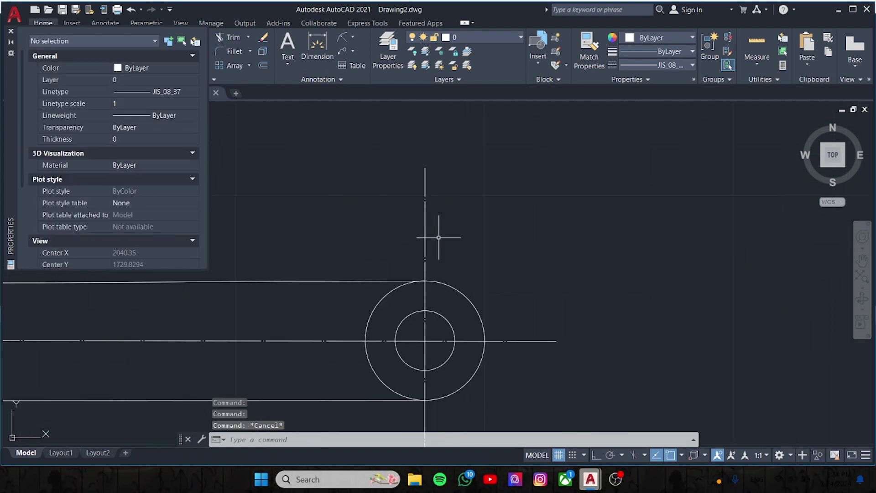
{"action": "scroll", "coordinate": [433, 292], "scroll_direction": "down", "scroll_amount": 4}
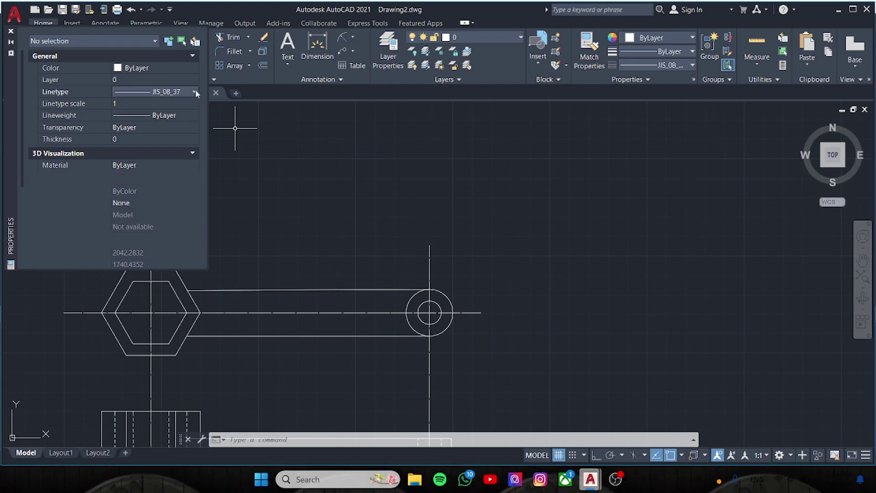
{"action": "left_click", "coordinate": [173, 92]}
{"action": "left_click", "coordinate": [178, 141]}
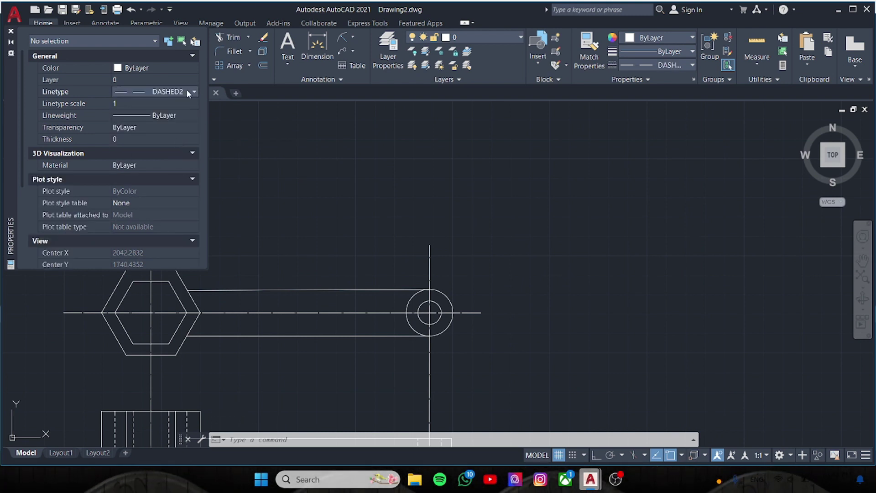
- Load the CENTERX2 linetype into the drawing via the LT linetype manager
{"action": "type", "text": "lt"}
{"action": "key", "text": "Return"}
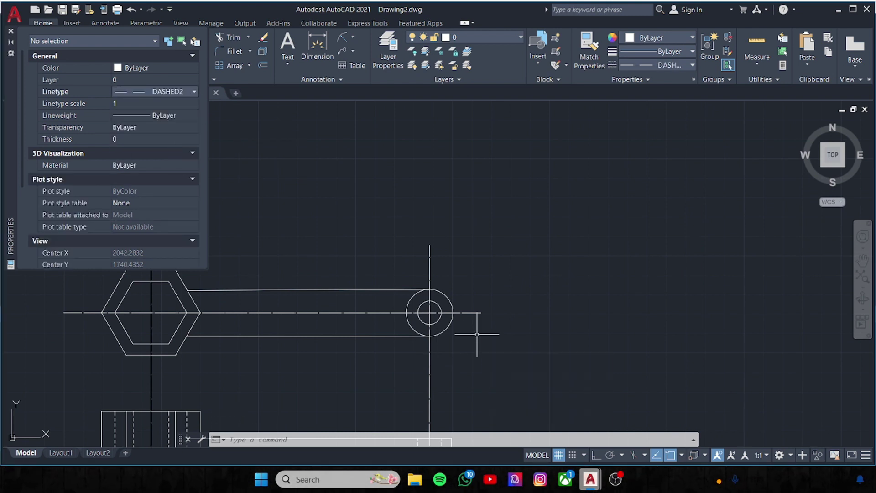
{"action": "left_click", "coordinate": [529, 144]}
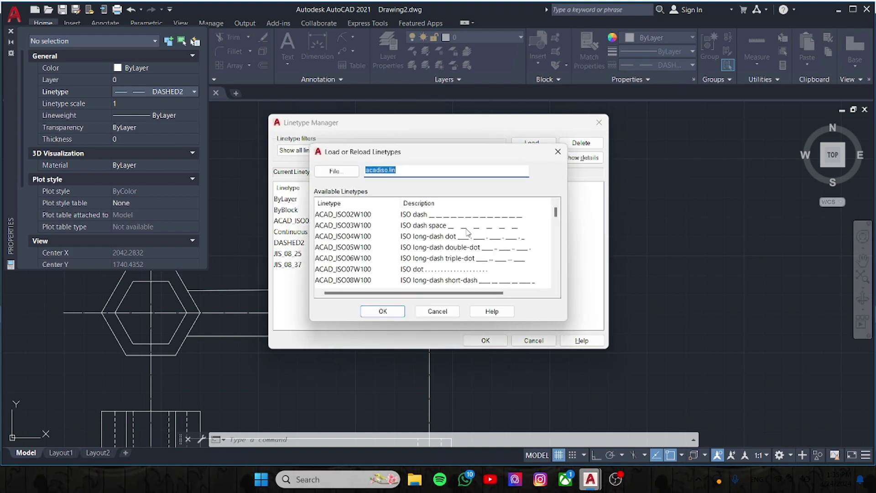
{"action": "scroll", "coordinate": [470, 231], "scroll_direction": "down", "scroll_amount": 1}
{"action": "scroll", "coordinate": [471, 230], "scroll_direction": "down", "scroll_amount": 3}
{"action": "scroll", "coordinate": [452, 277], "scroll_direction": "down", "scroll_amount": 1}
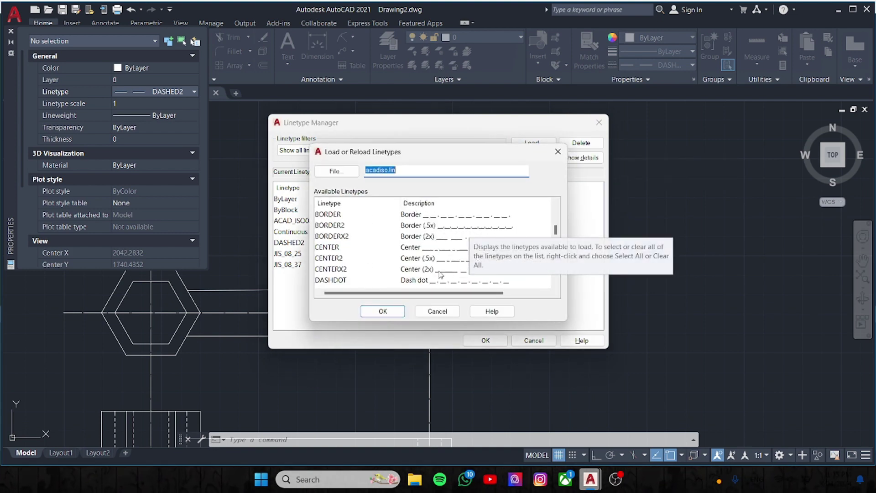
{"action": "left_click", "coordinate": [441, 272]}
{"action": "left_click", "coordinate": [394, 312]}
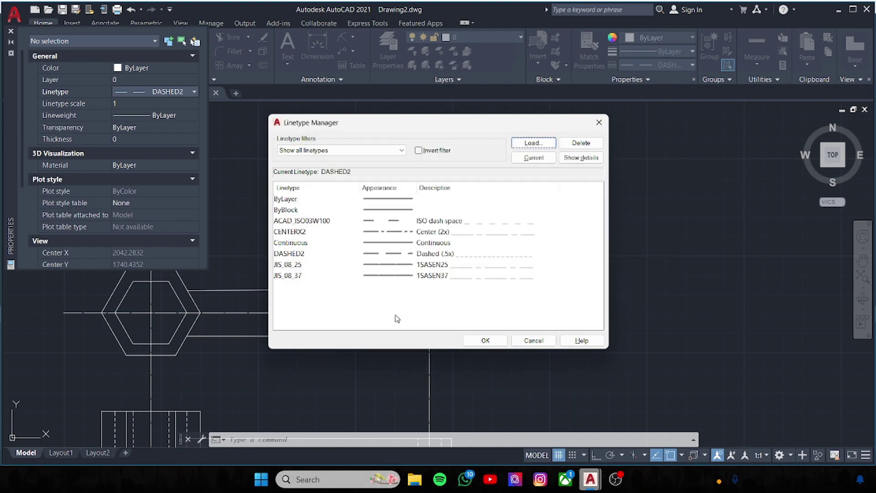
{"action": "left_click", "coordinate": [497, 344]}
- Apply a centre-line linetype to the three top-view centre lines and close Properties
{"action": "left_click", "coordinate": [430, 368]}
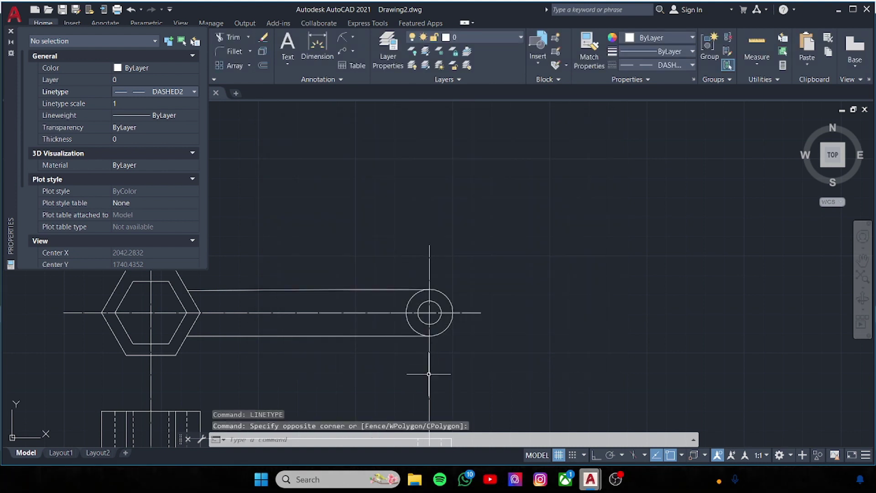
{"action": "left_click", "coordinate": [370, 312]}
{"action": "left_click", "coordinate": [151, 391]}
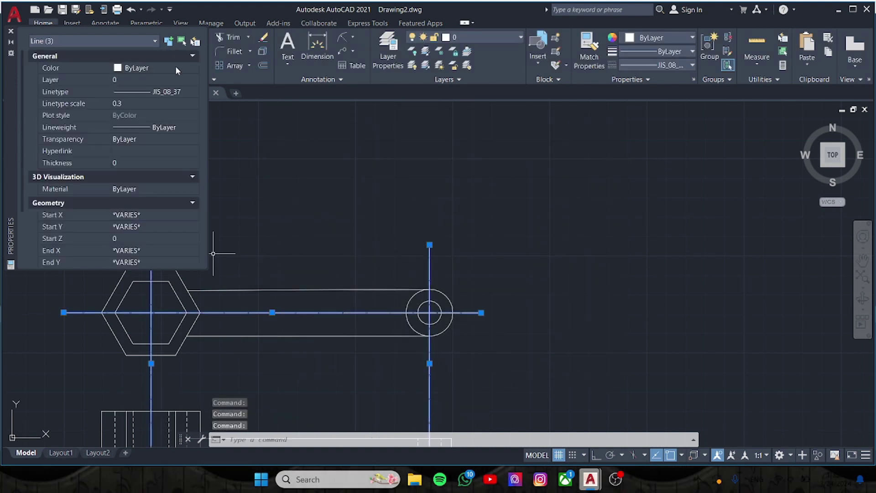
{"action": "left_click", "coordinate": [183, 92]}
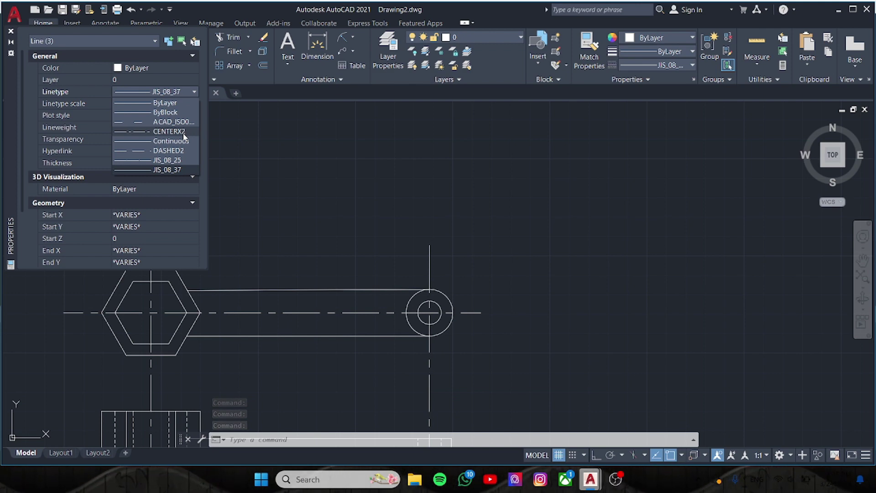
{"action": "left_click", "coordinate": [184, 133]}
{"action": "key", "text": "Escape"}
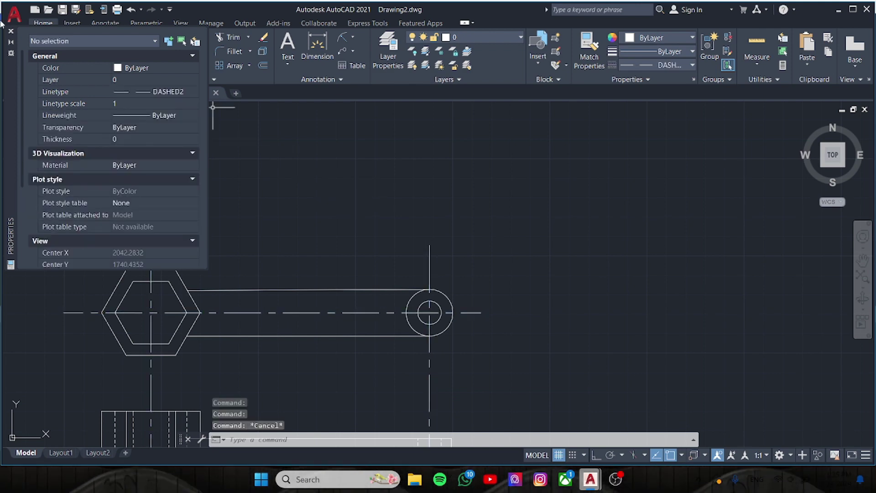
{"action": "left_click", "coordinate": [10, 31]}
{"action": "scroll", "coordinate": [349, 234], "scroll_direction": "down", "scroll_amount": 2}
{"action": "scroll", "coordinate": [404, 170], "scroll_direction": "up", "scroll_amount": 2}
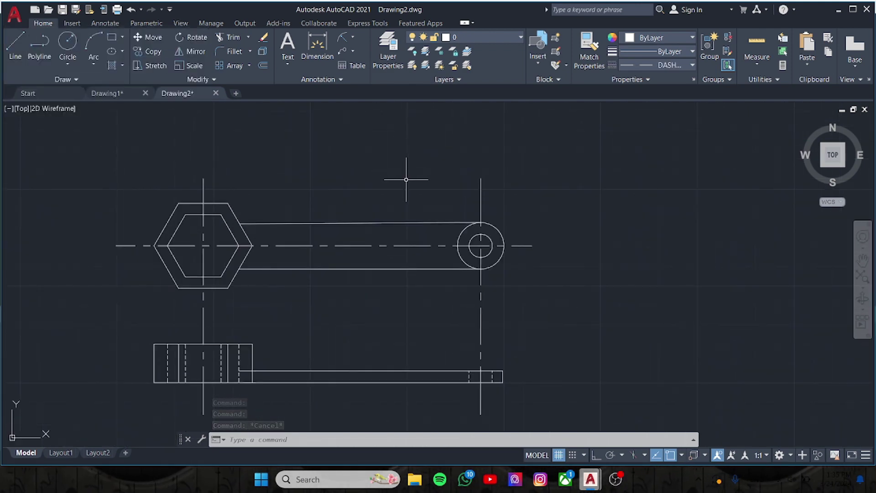
{"action": "scroll", "coordinate": [323, 254], "scroll_direction": "up", "scroll_amount": 2}
{"action": "middle_click_drag", "start_coordinate": [283, 319], "coordinate": [149, 220]}
{"action": "left_click", "coordinate": [228, 37]}
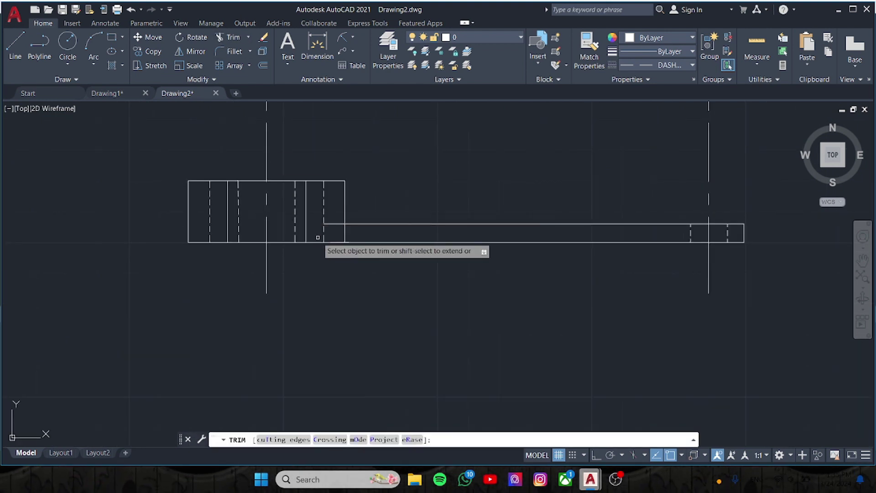
{"action": "left_click", "coordinate": [15, 46]}
{"action": "left_click", "coordinate": [324, 224]}
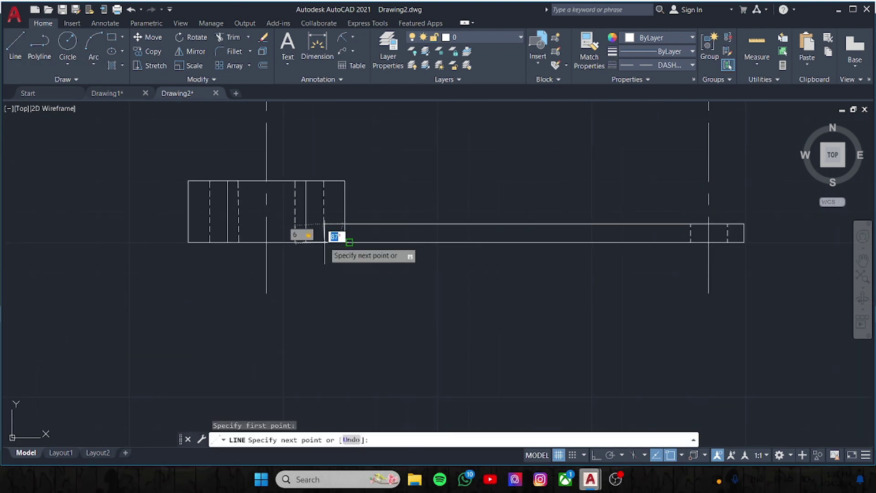
{"action": "type", "text": "90"}
{"action": "key", "text": "Return"}
{"action": "key", "text": "Escape"}
{"action": "scroll", "coordinate": [351, 220], "scroll_direction": "down", "scroll_amount": 2}
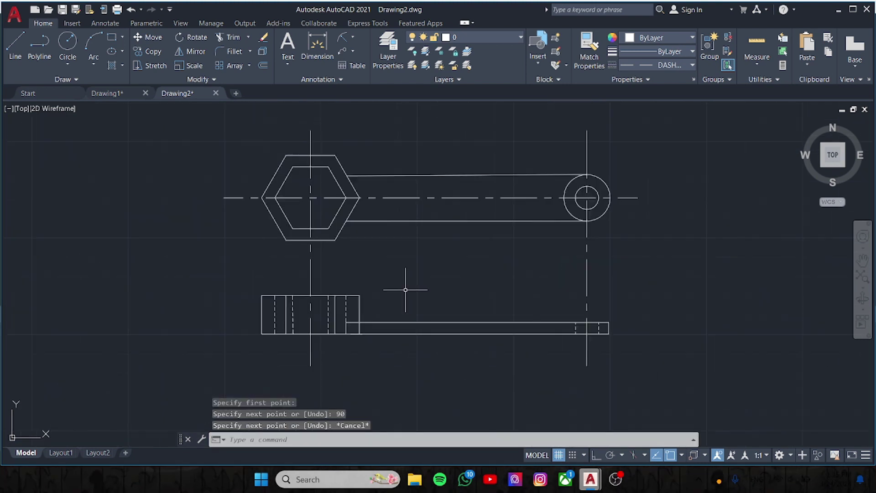
{"action": "left_click", "coordinate": [319, 46]}
{"action": "left_click", "coordinate": [261, 334]}
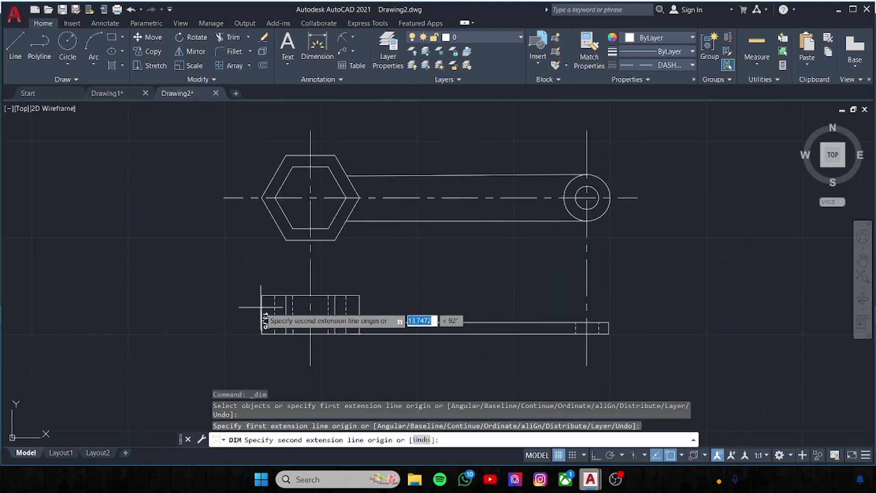
{"action": "left_click", "coordinate": [261, 296]}
{"action": "left_click", "coordinate": [223, 297]}
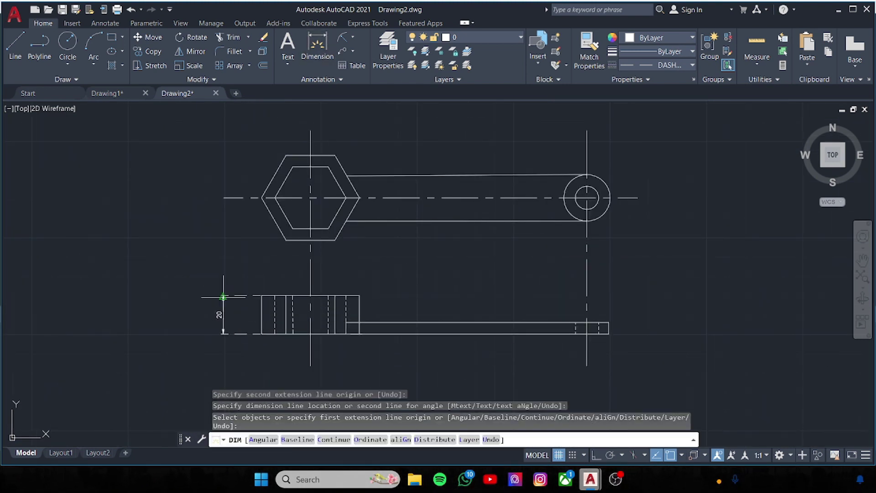
{"action": "left_click", "coordinate": [286, 239]}
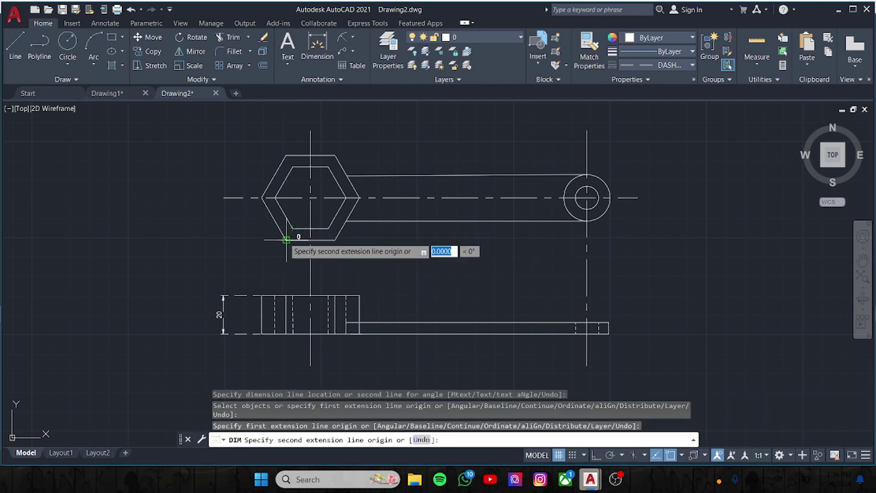
{"action": "key", "text": "Escape"}
{"action": "left_click", "coordinate": [301, 228]}
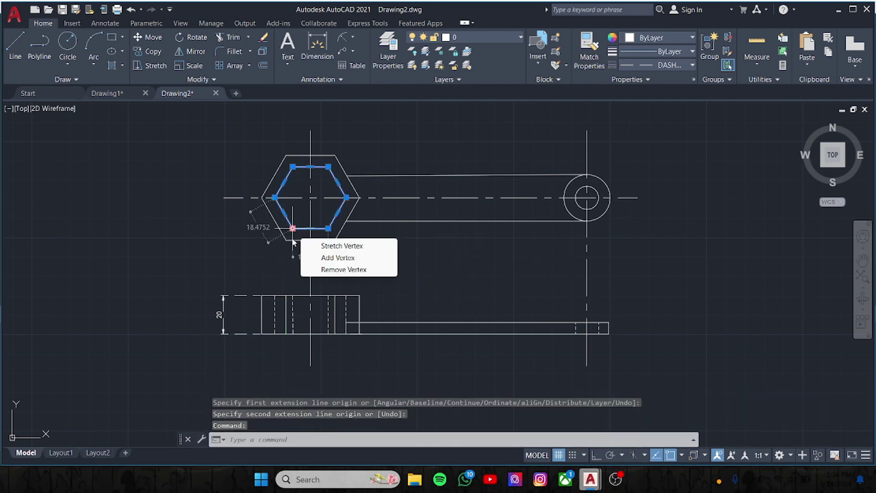
{"action": "left_click", "coordinate": [317, 46]}
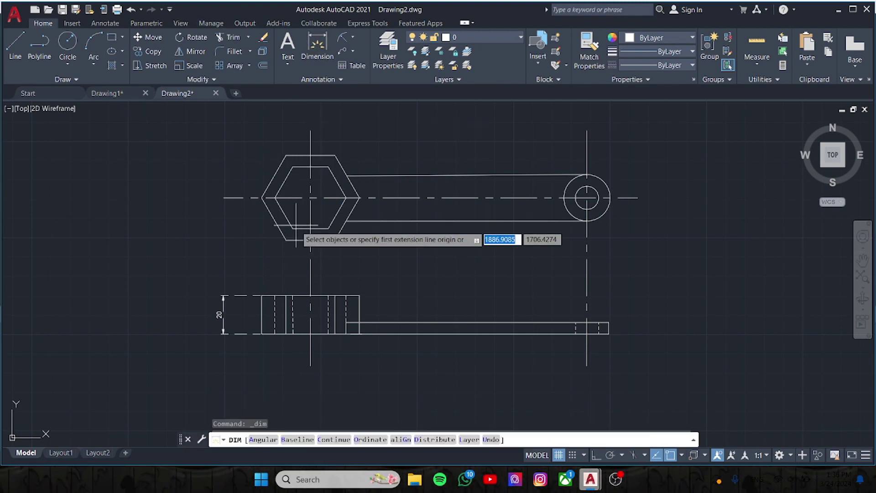
{"action": "left_click", "coordinate": [293, 167]}
{"action": "left_click", "coordinate": [290, 228]}
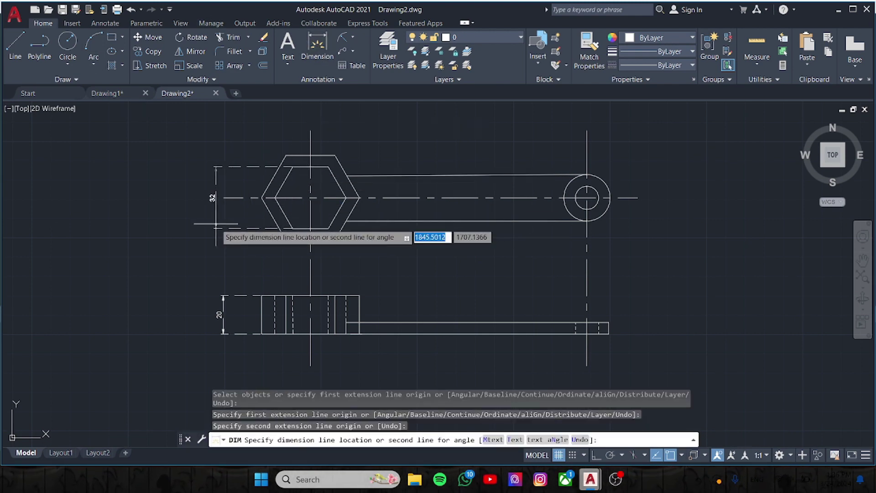
{"action": "left_click", "coordinate": [201, 219]}
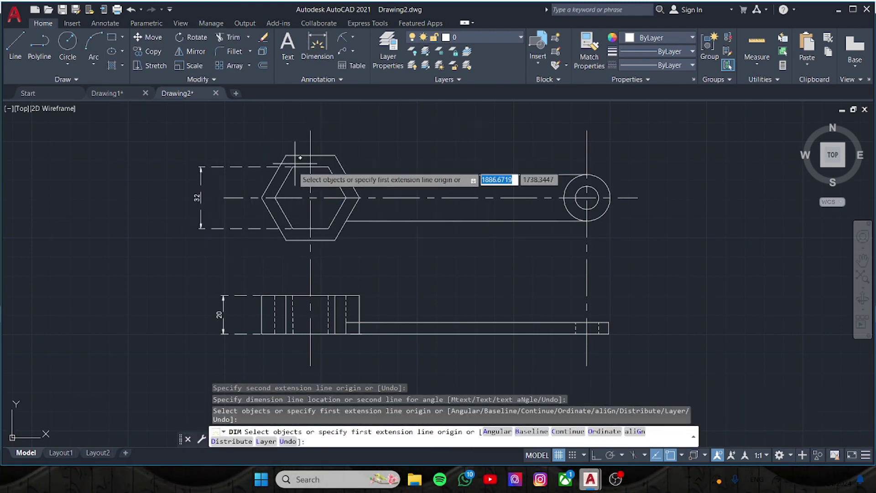
{"action": "left_click", "coordinate": [292, 167]}
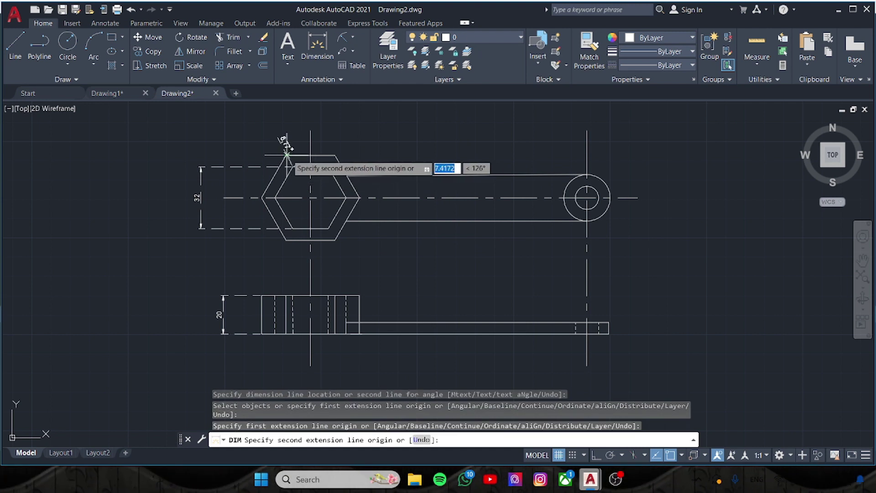
{"action": "left_click", "coordinate": [287, 154]}
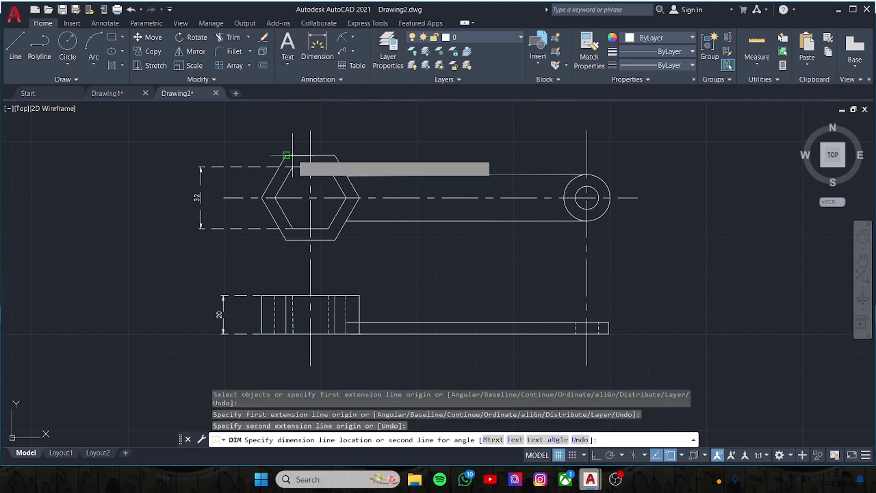
{"action": "left_click", "coordinate": [201, 155]}
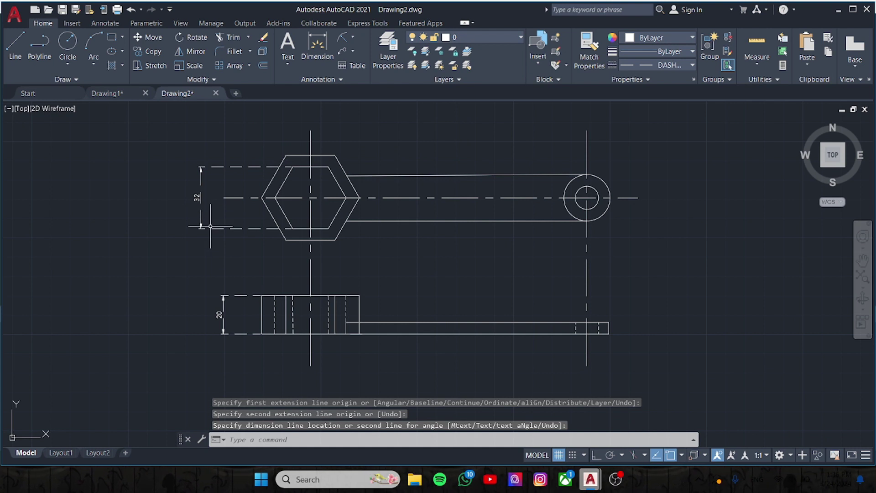
{"action": "left_click", "coordinate": [210, 226]}
{"action": "left_click", "coordinate": [237, 296]}
{"action": "key", "text": "Delete"}
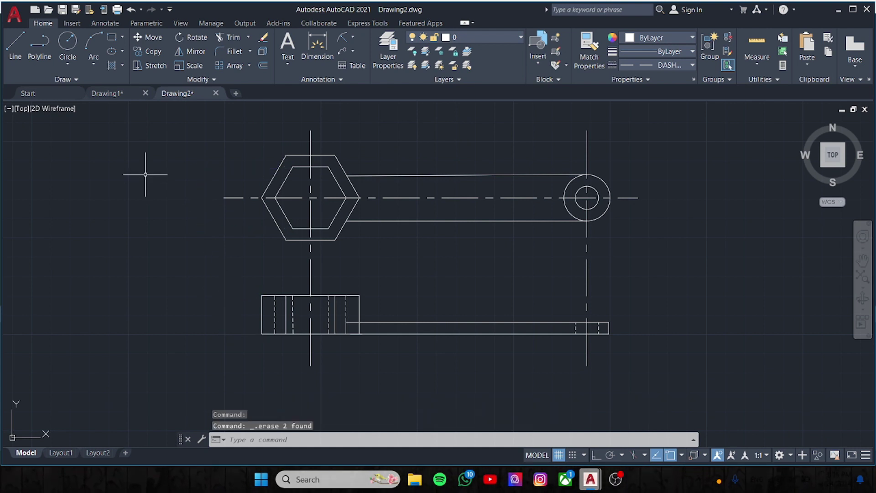
{"action": "right_click", "coordinate": [258, 185]}
{"action": "left_click", "coordinate": [69, 300]}
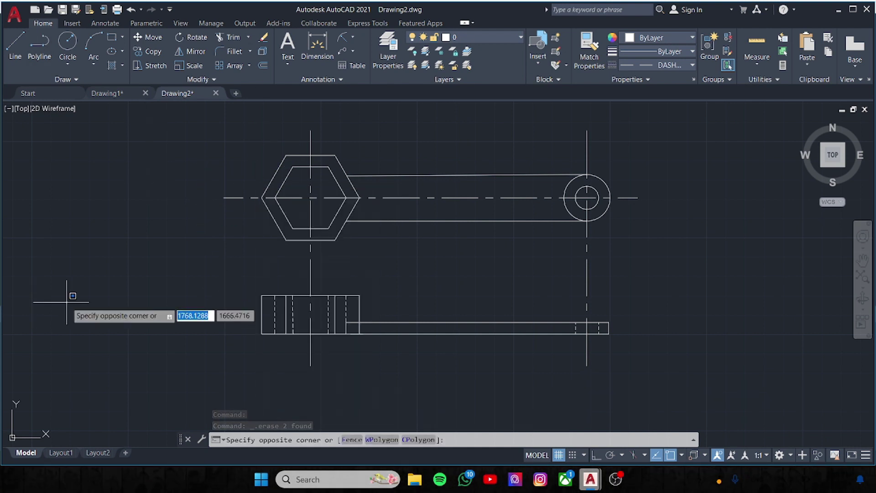
{"action": "key", "text": "Escape"}
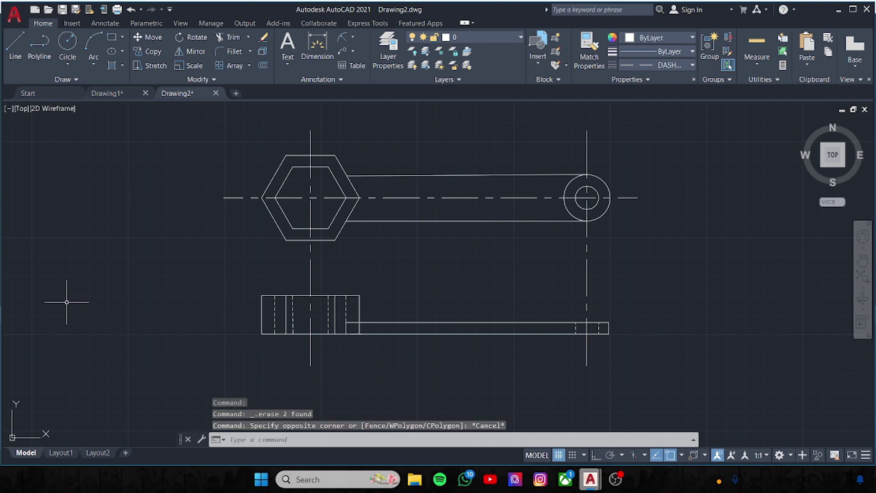
{"action": "type", "text": "lt"}
{"action": "key", "text": "Return"}
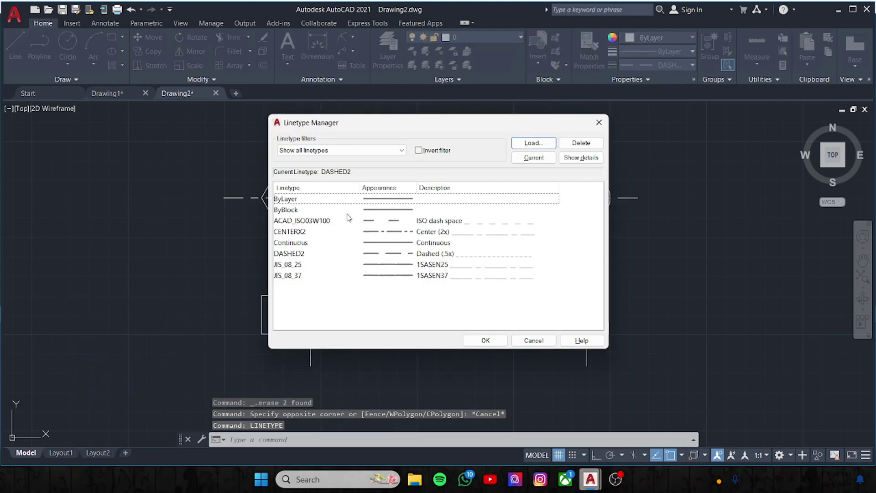
{"action": "key", "text": "Escape"}
{"action": "left_click", "coordinate": [317, 46]}
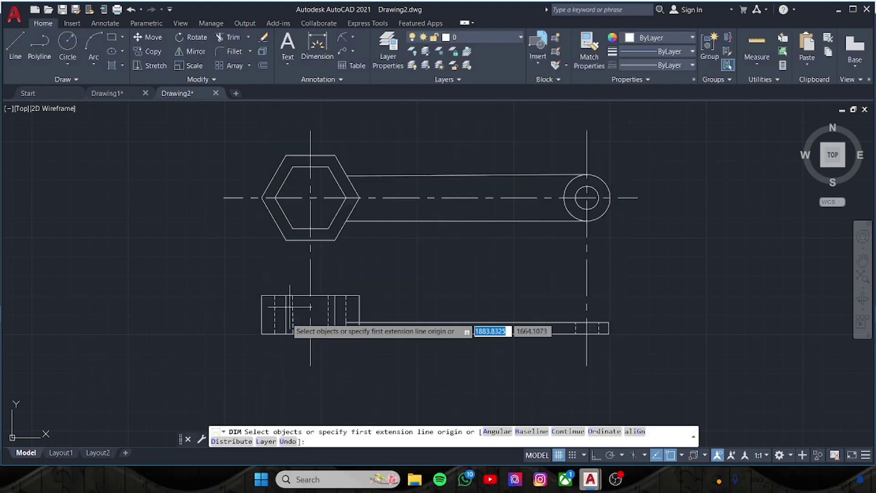
{"action": "left_click", "coordinate": [262, 334]}
{"action": "left_click", "coordinate": [261, 296]}
{"action": "left_click", "coordinate": [205, 307]}
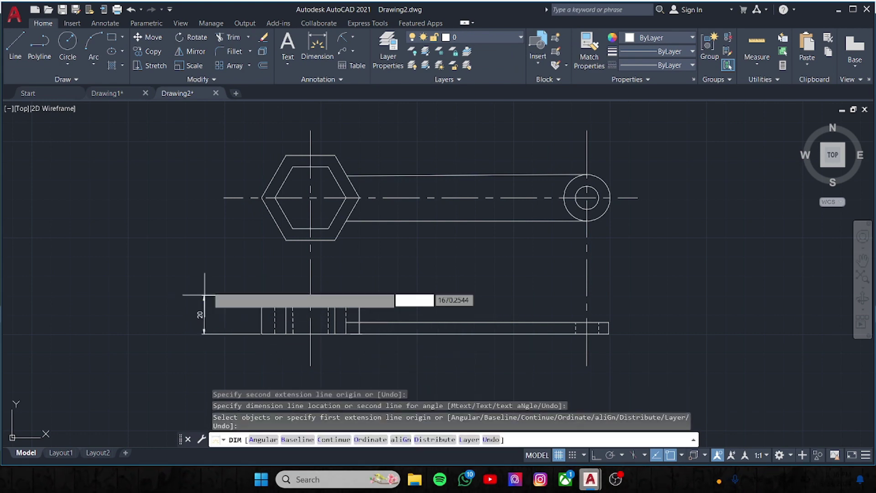
{"action": "left_click", "coordinate": [292, 228]}
{"action": "left_click", "coordinate": [293, 167]}
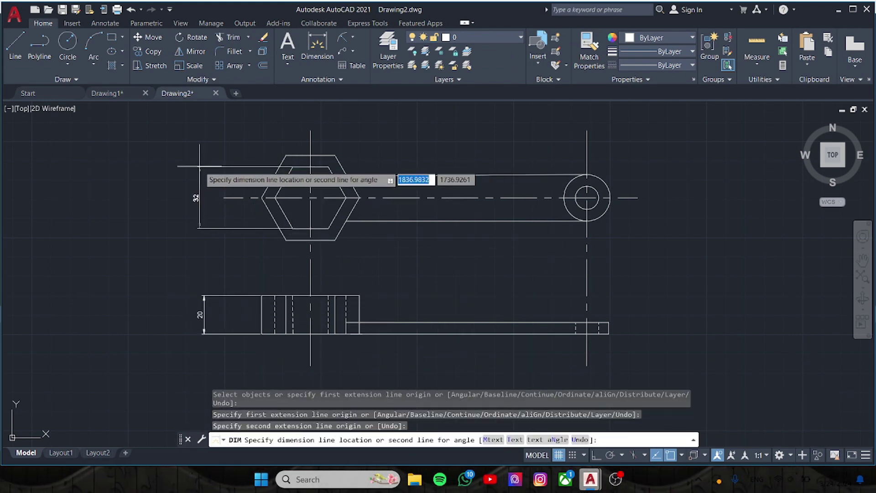
{"action": "left_click", "coordinate": [204, 197]}
{"action": "key", "text": "Return"}
{"action": "left_click", "coordinate": [292, 228]}
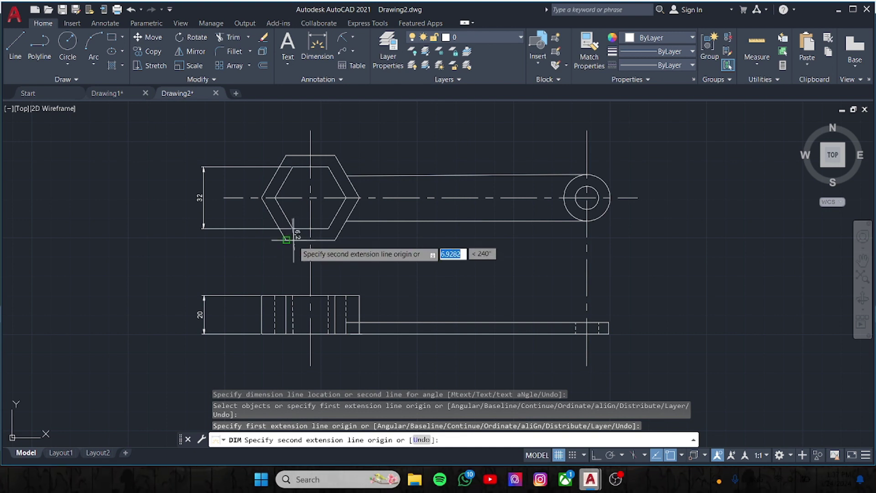
{"action": "scroll", "coordinate": [294, 240], "scroll_direction": "up", "scroll_amount": 2}
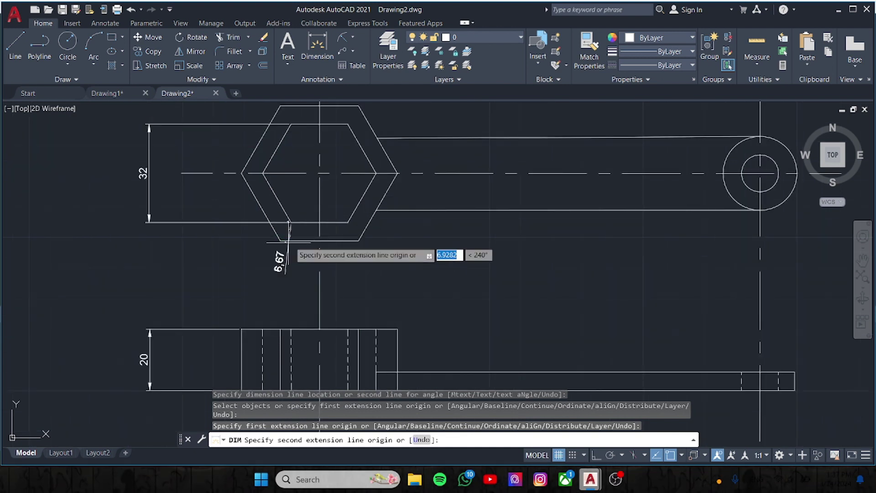
{"action": "left_click", "coordinate": [280, 241]}
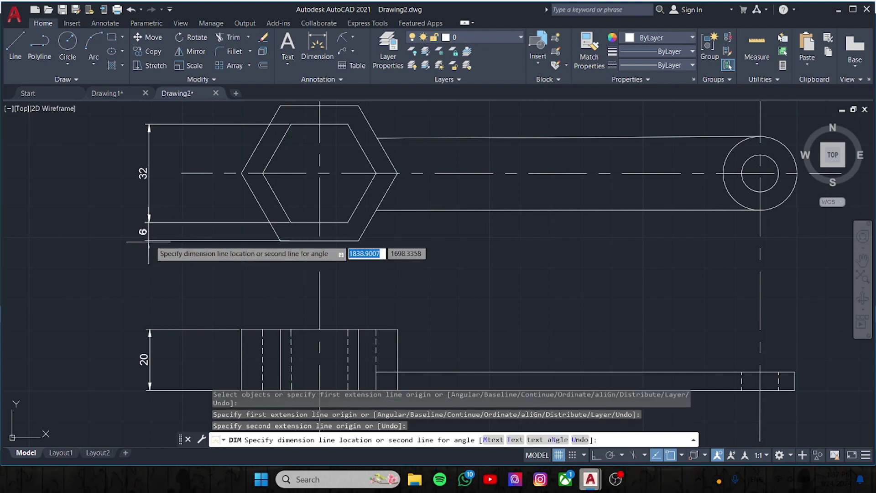
{"action": "left_click", "coordinate": [148, 242]}
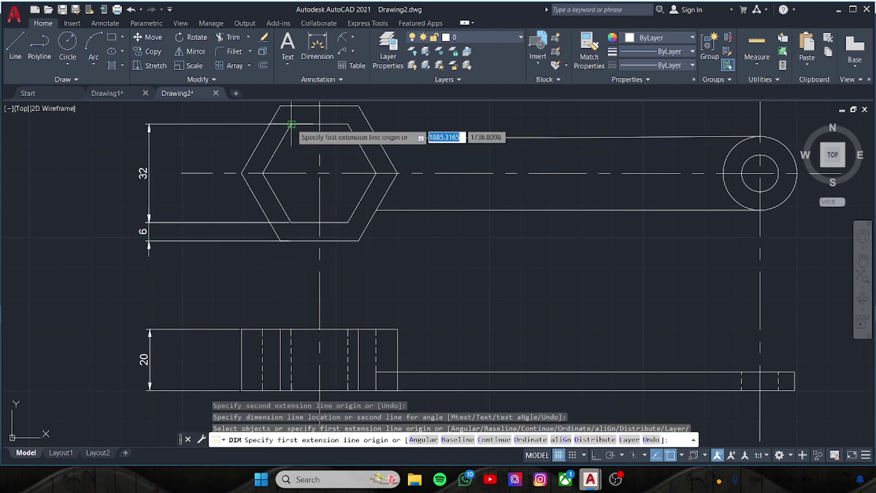
{"action": "left_click", "coordinate": [291, 124]}
{"action": "scroll", "coordinate": [292, 128], "scroll_direction": "up", "scroll_amount": 1}
{"action": "scroll", "coordinate": [292, 133], "scroll_direction": "up", "scroll_amount": 1}
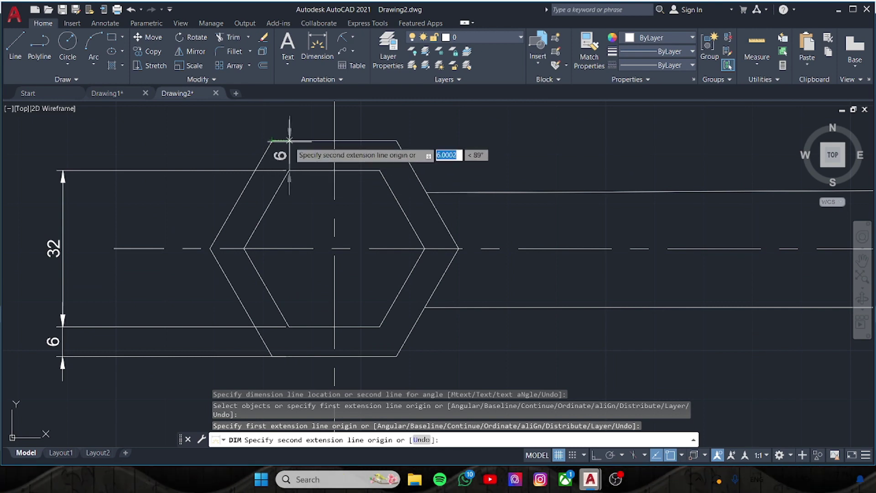
{"action": "left_click", "coordinate": [290, 141]}
{"action": "left_click", "coordinate": [63, 145]}
{"action": "key", "text": "Return"}
{"action": "scroll", "coordinate": [227, 233], "scroll_direction": "down", "scroll_amount": 4}
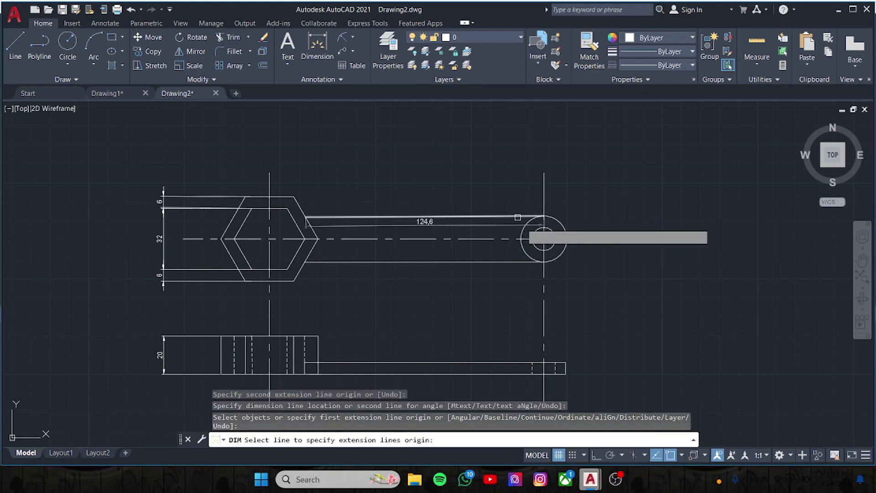
{"action": "left_click", "coordinate": [543, 238]}
{"action": "left_click", "coordinate": [544, 215]}
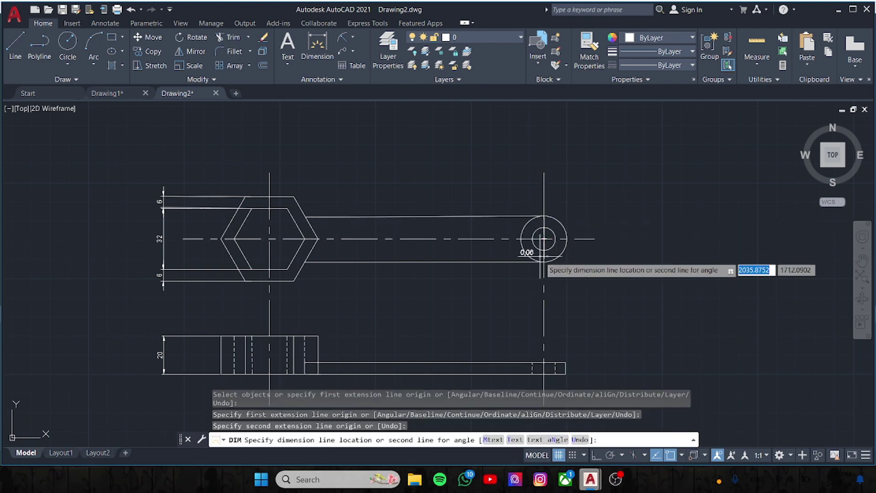
{"action": "key", "text": "Escape"}
{"action": "key", "text": "Escape"}
{"action": "key", "text": "ctrl+z"}
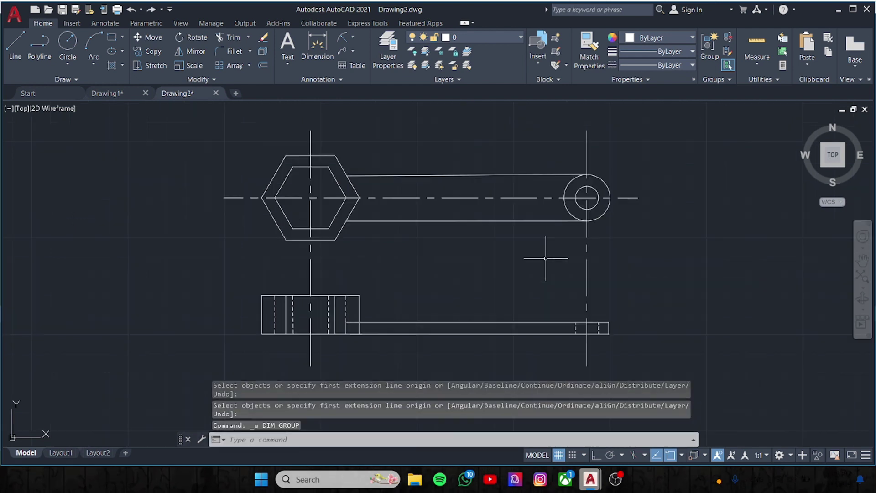
- Dimension the ring end's inner circle as R6 and outer circle as R12
{"action": "left_click", "coordinate": [342, 38]}
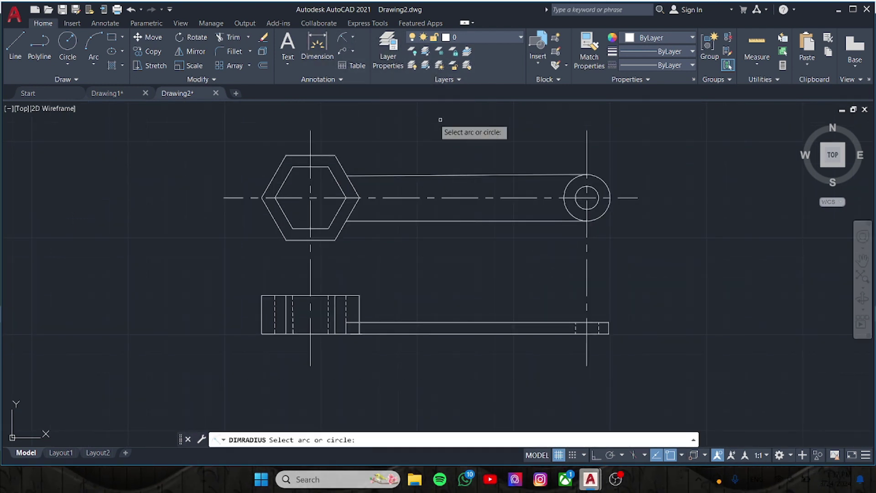
{"action": "left_click", "coordinate": [588, 188]}
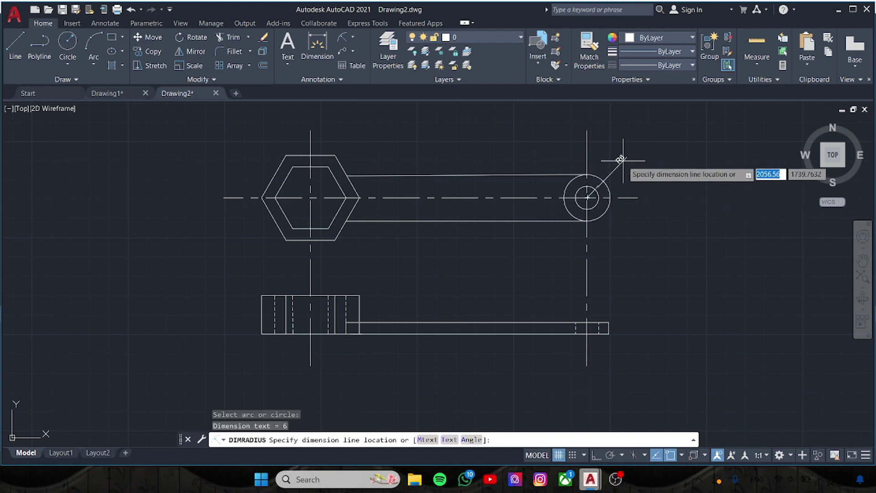
{"action": "key", "text": "Escape"}
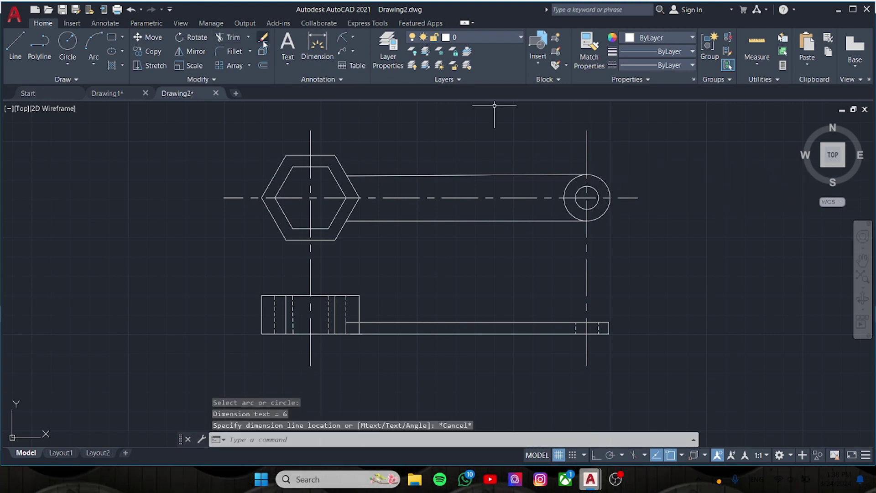
{"action": "left_click", "coordinate": [350, 44]}
{"action": "left_click", "coordinate": [589, 187]}
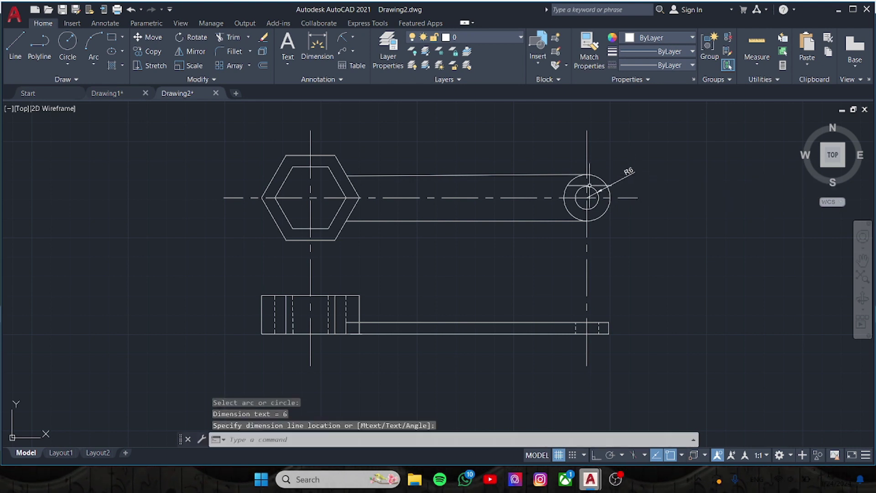
{"action": "left_click", "coordinate": [596, 177]}
{"action": "key", "text": "Escape"}
{"action": "left_click", "coordinate": [344, 38]}
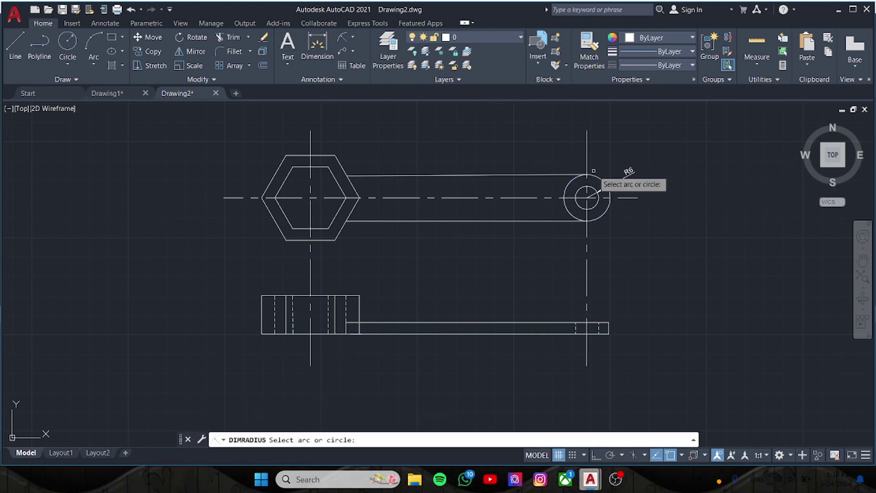
{"action": "left_click", "coordinate": [602, 181]}
{"action": "left_click", "coordinate": [619, 154]}
- Trim away the outer circle's arc lying inside the handle
{"action": "left_click", "coordinate": [228, 37]}
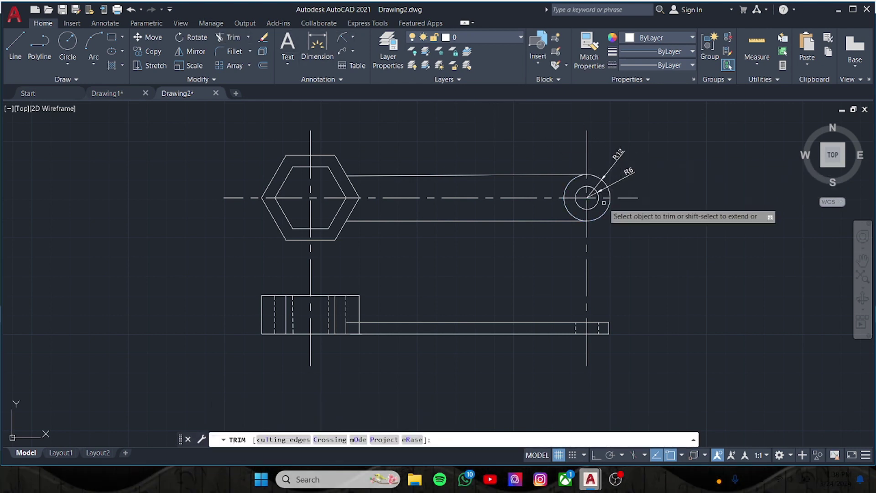
{"action": "left_click", "coordinate": [568, 188]}
{"action": "key", "text": "Escape"}
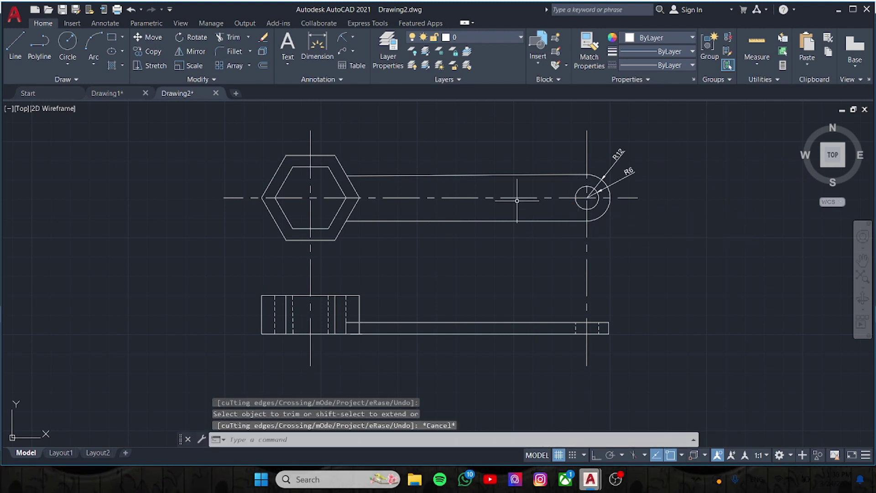
{"action": "left_click", "coordinate": [353, 38]}
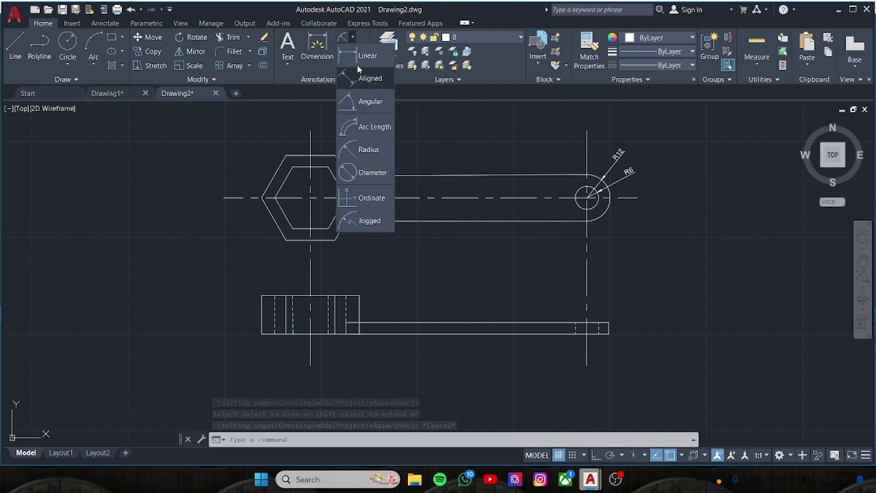
- Dimension the handle width as 24 in the top view
{"action": "left_click", "coordinate": [337, 54]}
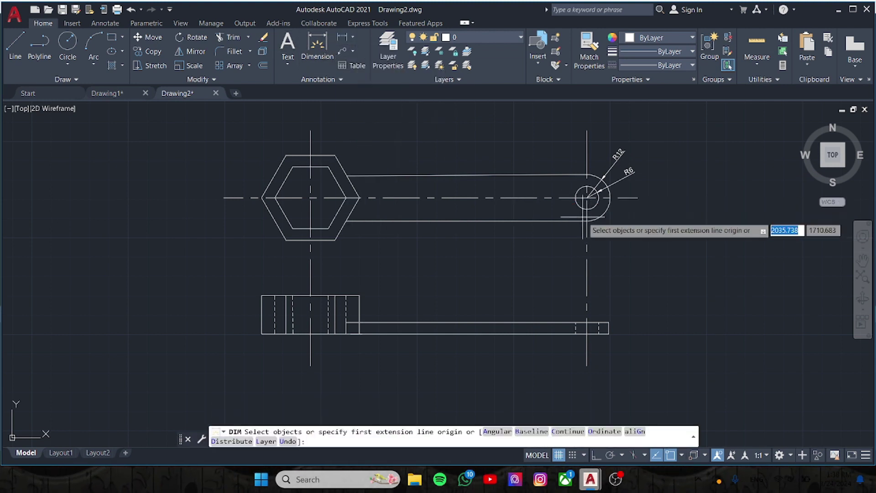
{"action": "left_click", "coordinate": [587, 174]}
{"action": "left_click", "coordinate": [587, 221]}
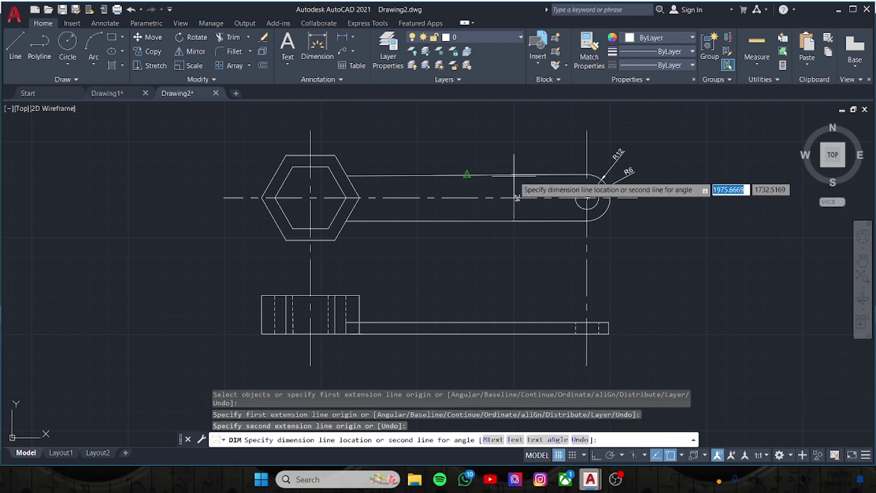
{"action": "left_click", "coordinate": [467, 197]}
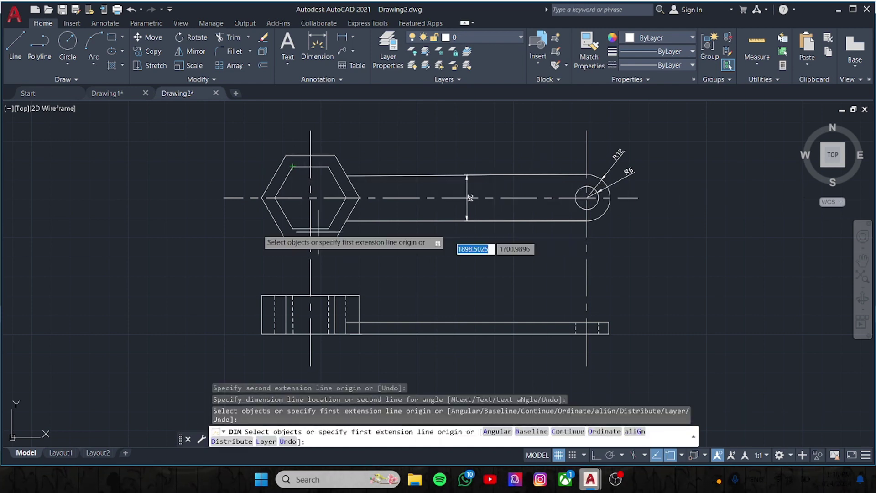
- Add vertical dimensions 32, 6 and 6 left of the hex head
{"action": "left_click", "coordinate": [292, 228]}
{"action": "left_click", "coordinate": [293, 166]}
{"action": "left_click", "coordinate": [204, 198]}
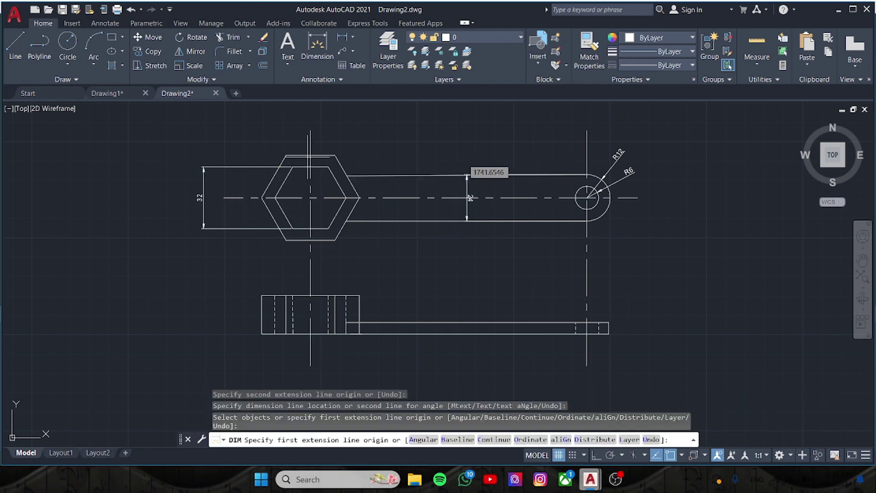
{"action": "left_click", "coordinate": [292, 166]}
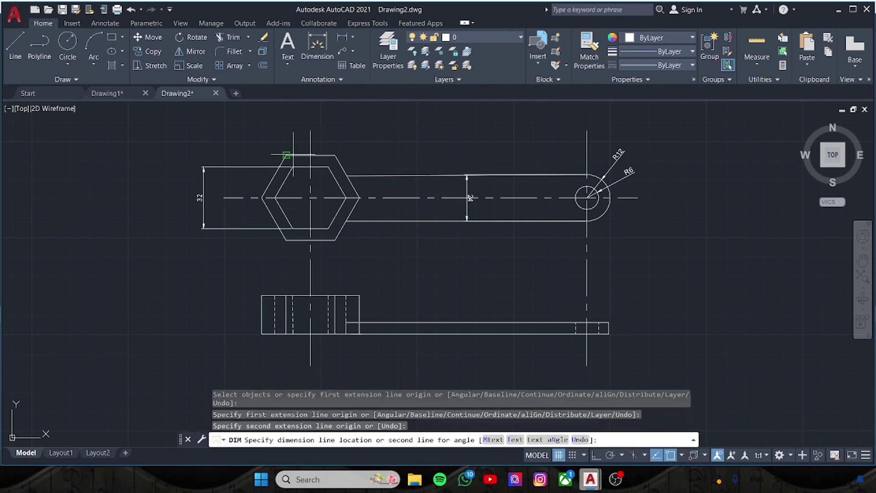
{"action": "left_click", "coordinate": [286, 156]}
{"action": "left_click", "coordinate": [204, 161]}
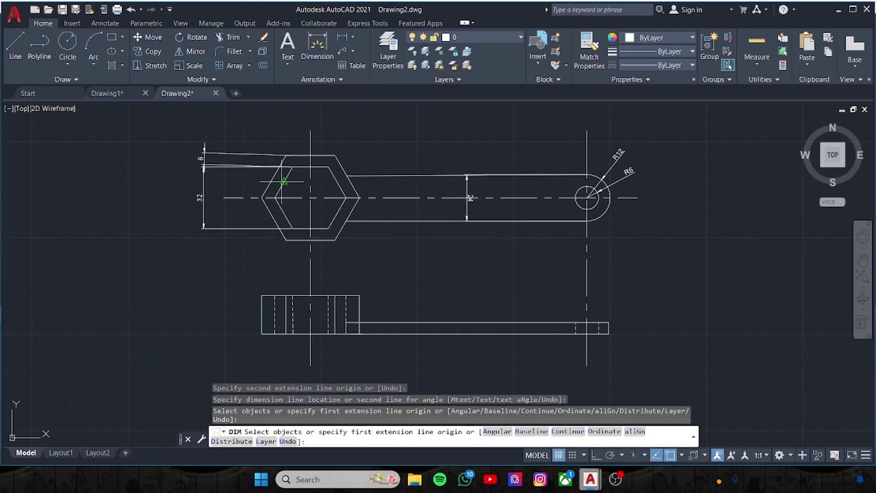
{"action": "left_click", "coordinate": [292, 228]}
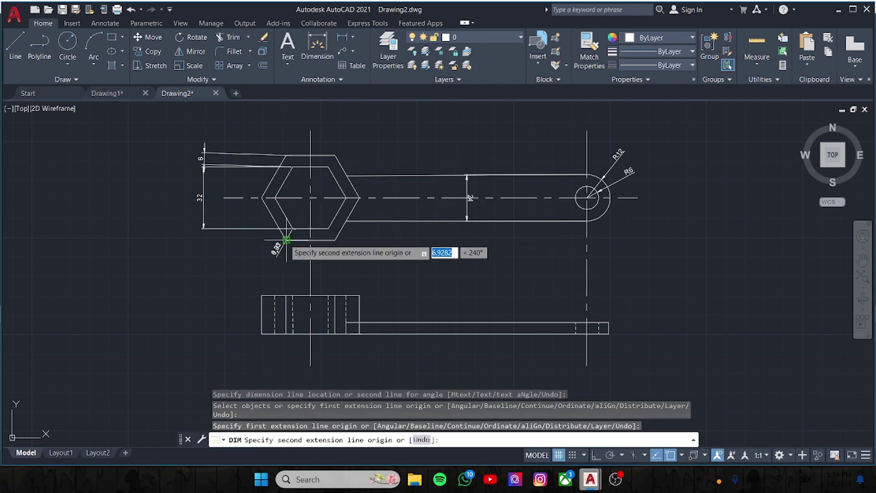
{"action": "left_click", "coordinate": [292, 239]}
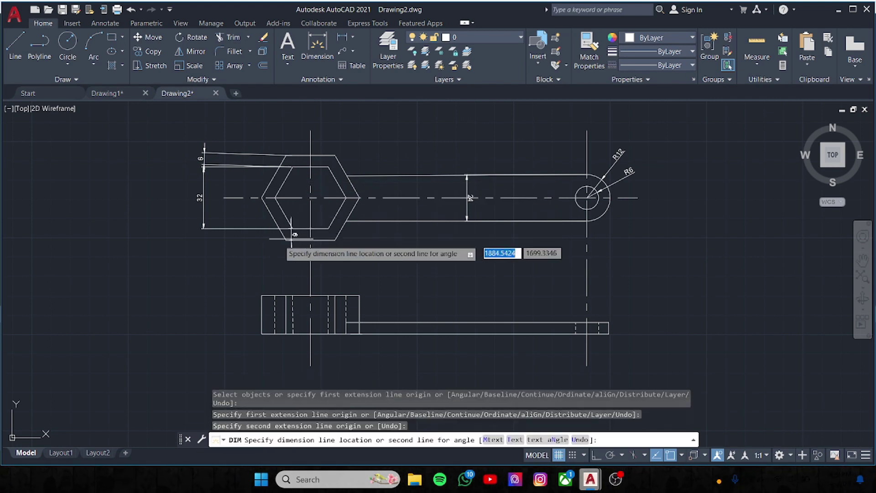
{"action": "left_click", "coordinate": [203, 234]}
{"action": "key", "text": "Return"}
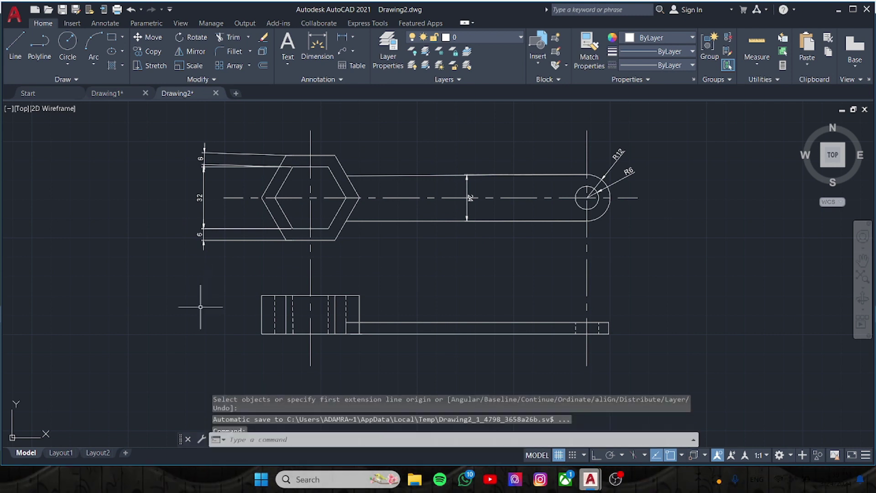
- Delete the misplaced upper 6 dimension and redo it in line with the 32
{"action": "left_click", "coordinate": [233, 156]}
{"action": "key", "text": "Delete"}
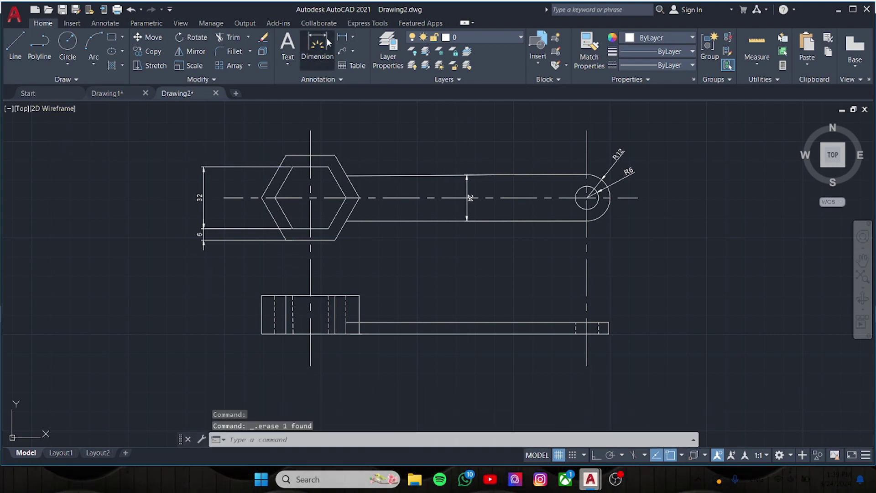
{"action": "left_click", "coordinate": [317, 46]}
{"action": "left_click", "coordinate": [293, 167]}
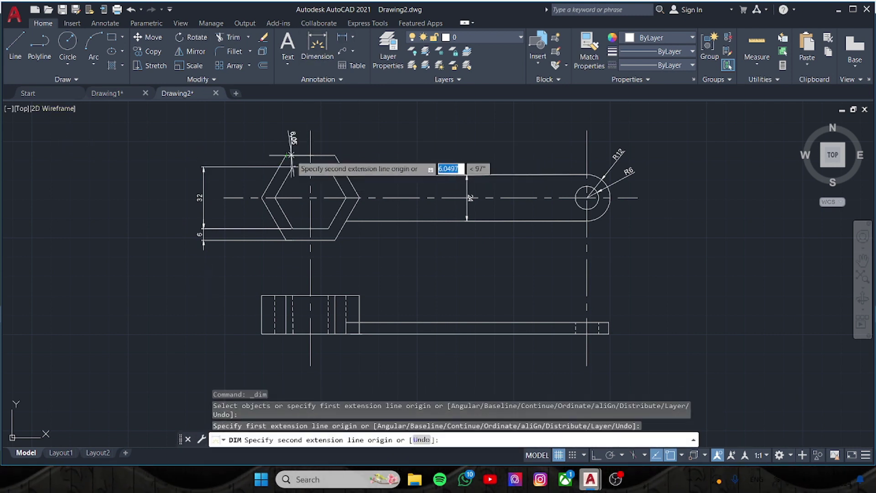
{"action": "left_click", "coordinate": [292, 155]}
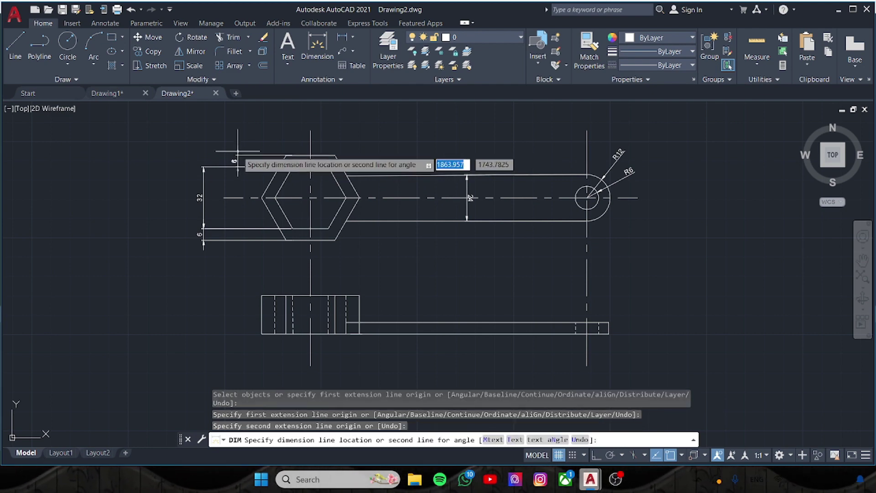
{"action": "left_click", "coordinate": [203, 152]}
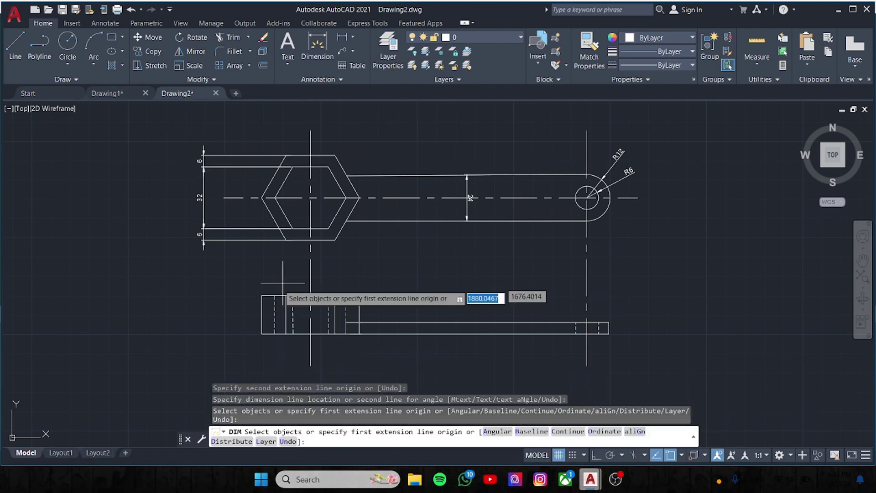
- Dimension the front view thicknesses: 20 at the thick block, 6 at the handle end
{"action": "left_click", "coordinate": [261, 296]}
{"action": "left_click", "coordinate": [261, 334]}
{"action": "left_click", "coordinate": [203, 333]}
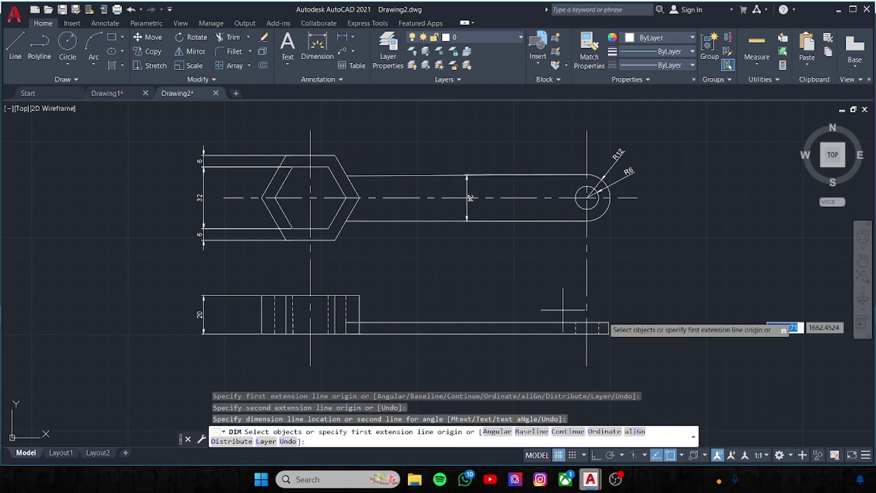
{"action": "left_click", "coordinate": [609, 322]}
{"action": "left_click", "coordinate": [609, 334]}
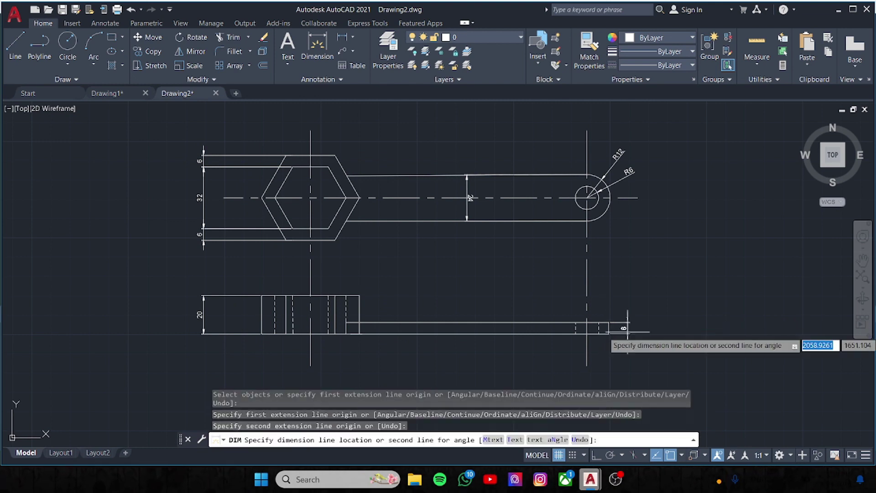
{"action": "key", "text": "Return"}
{"action": "scroll", "coordinate": [512, 259], "scroll_direction": "down", "scroll_amount": 2}
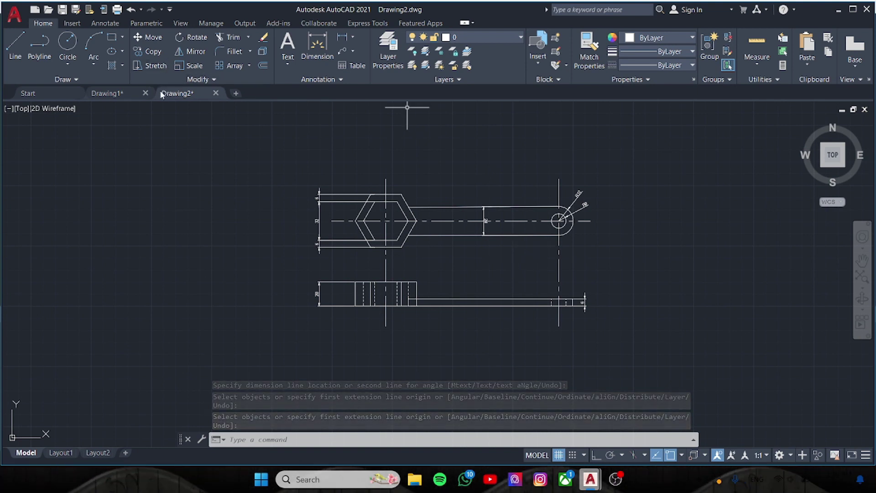
{"action": "left_click", "coordinate": [124, 95]}
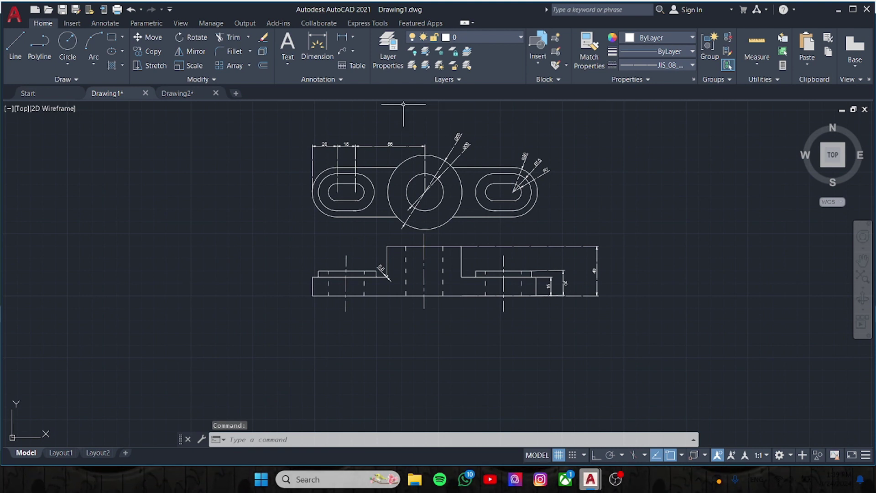
{"action": "scroll", "coordinate": [589, 223], "scroll_direction": "up", "scroll_amount": 2}
{"action": "scroll", "coordinate": [592, 224], "scroll_direction": "down", "scroll_amount": 2}
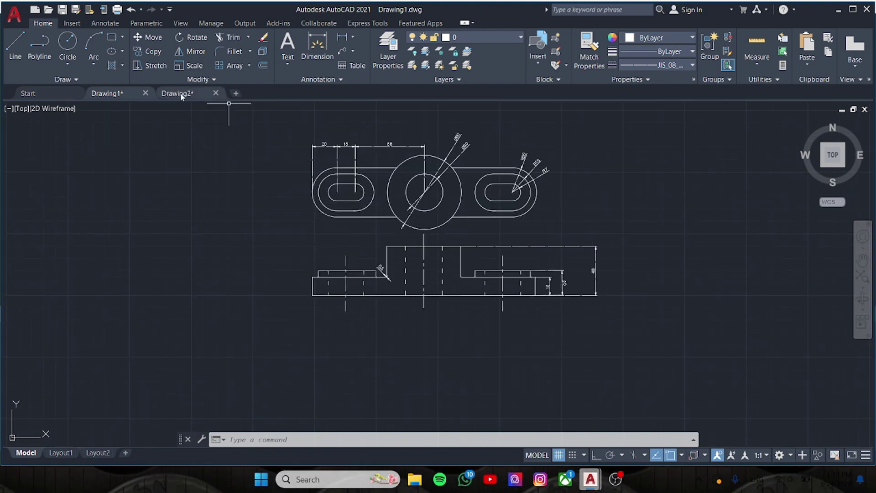
{"action": "left_click", "coordinate": [205, 96]}
{"action": "scroll", "coordinate": [498, 235], "scroll_direction": "up", "scroll_amount": 2}
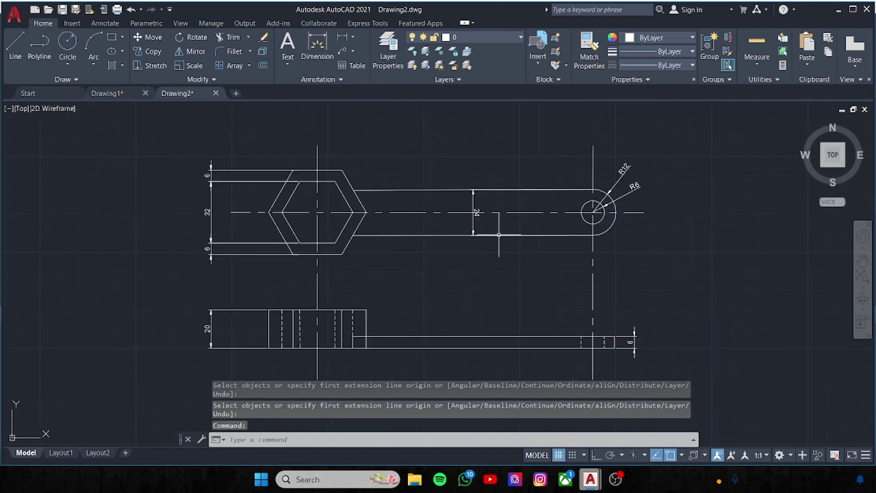